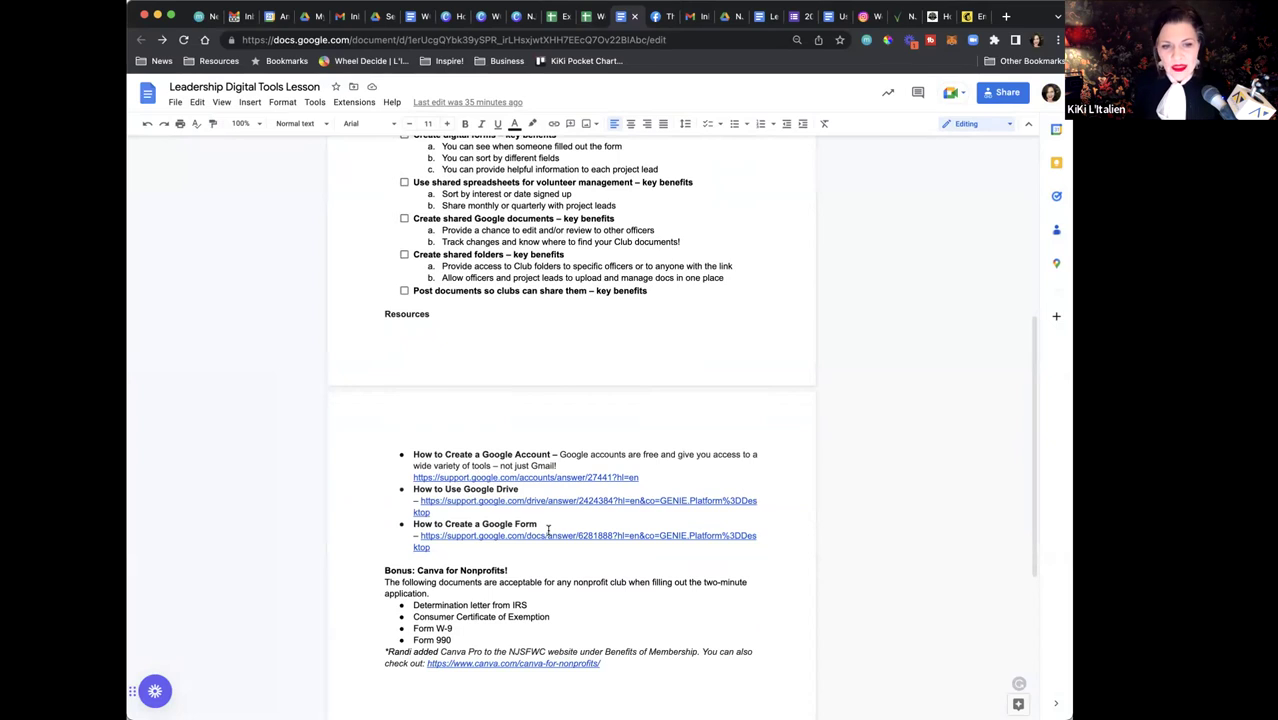
Scroll back to the top of the Leadership Digital Tools Lesson handout and switch to the Gmail inbox
scroll(548, 531, "up", 1)
scroll(548, 531, "up", 8)
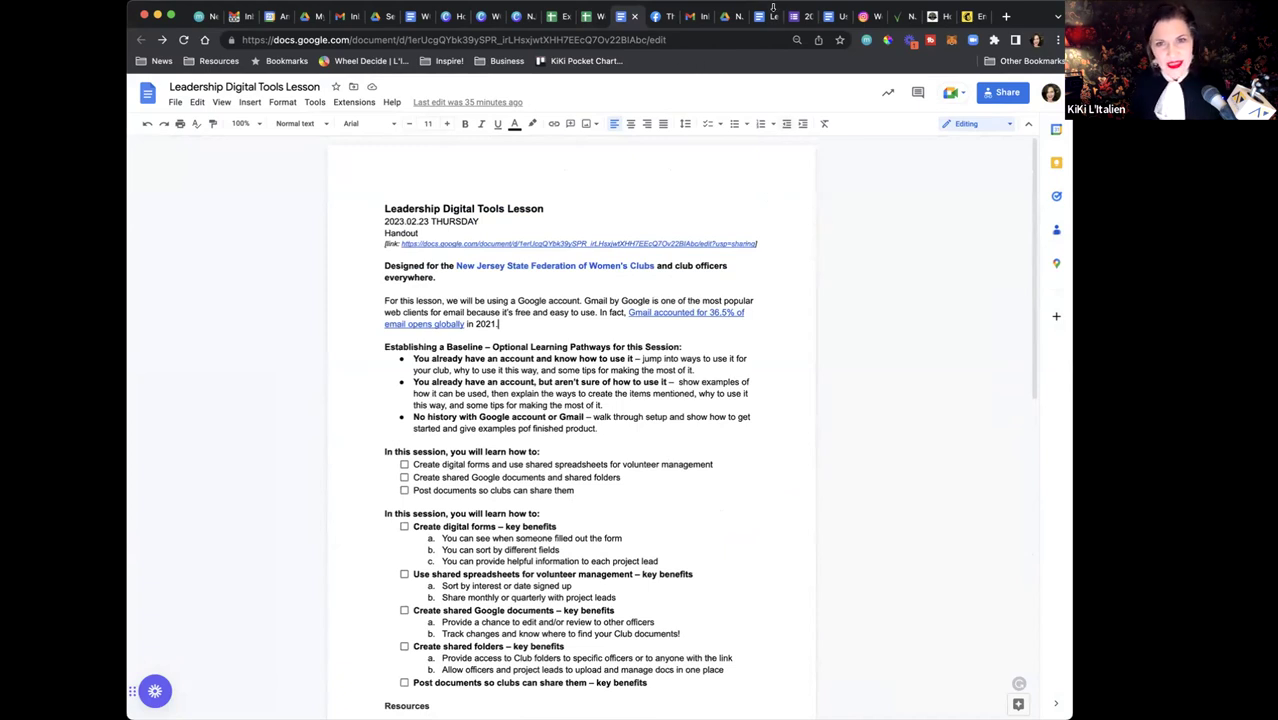
left_click(693, 17)
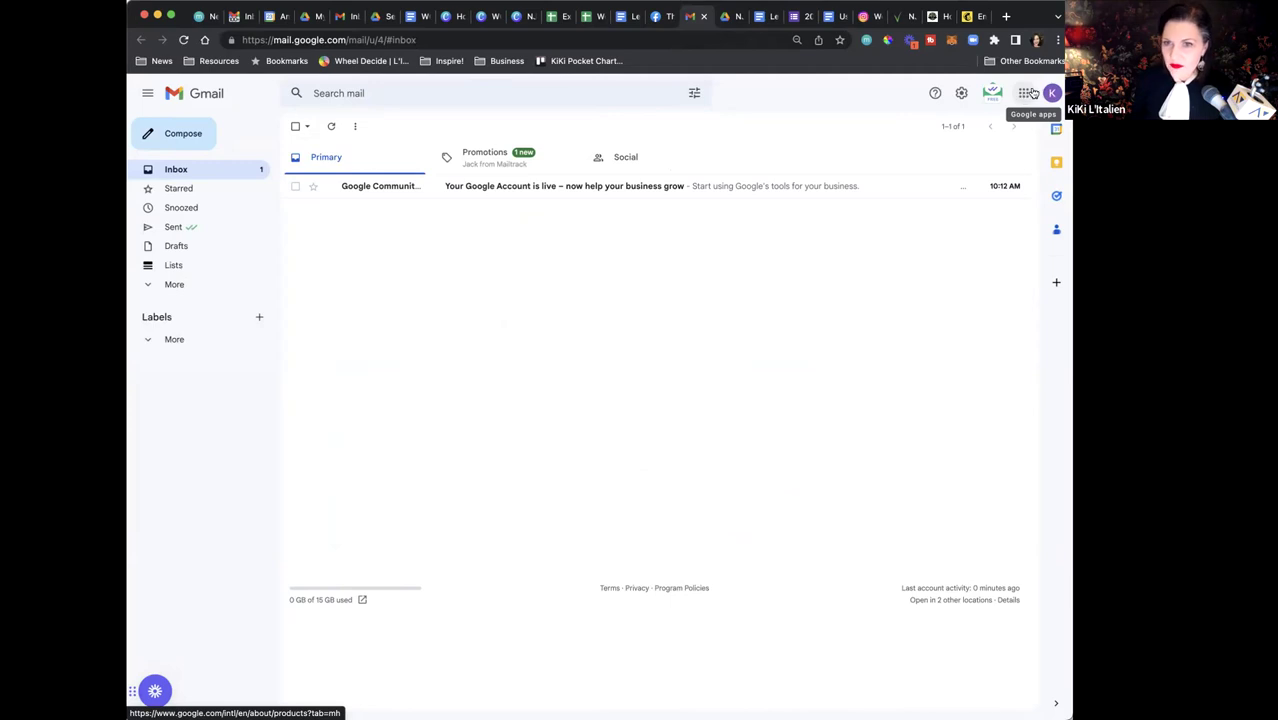
Launch Google Forms from Gmail's Google apps launcher
left_click(1025, 95)
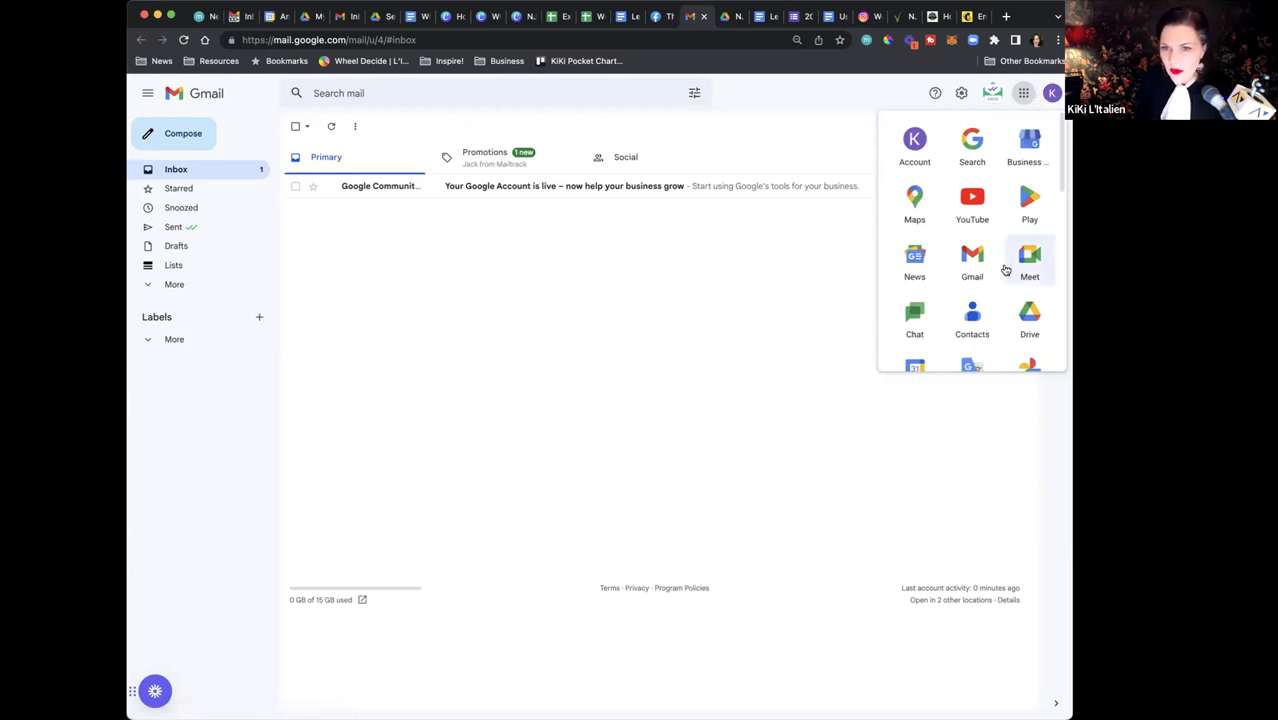
scroll(1005, 270, "down", 2)
scroll(1005, 270, "down", 5)
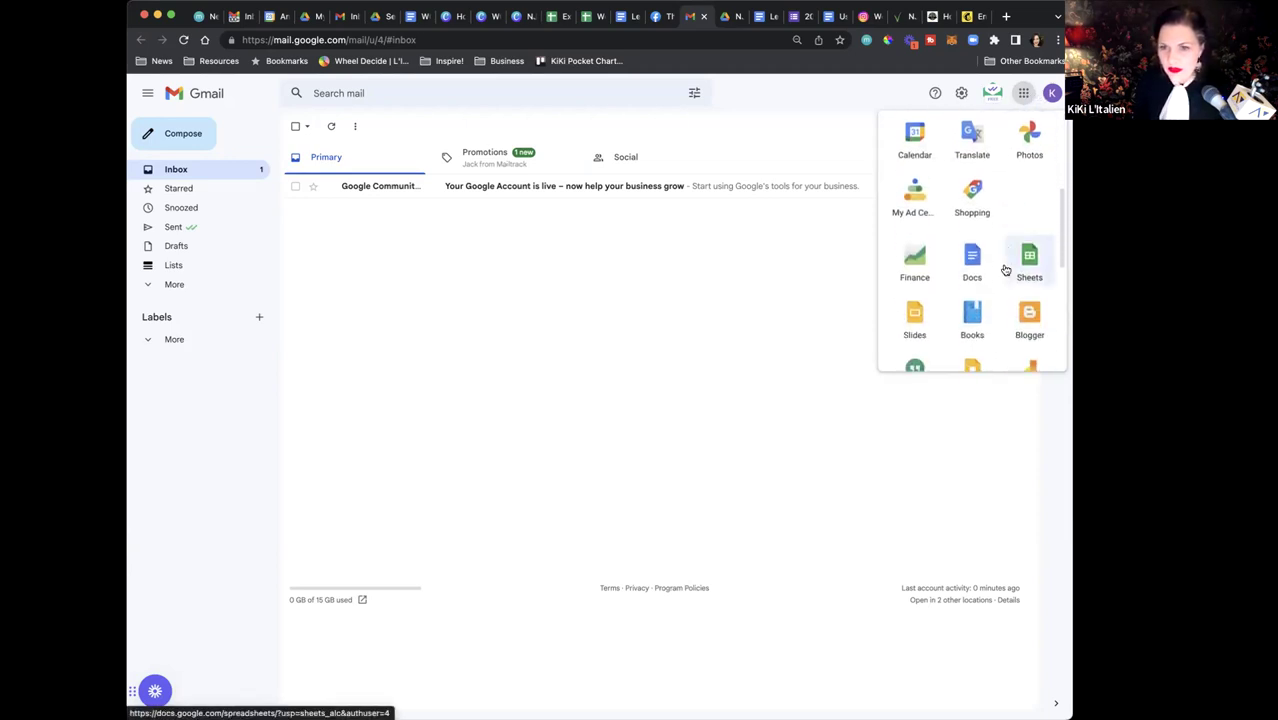
scroll(1005, 268, "down", 3)
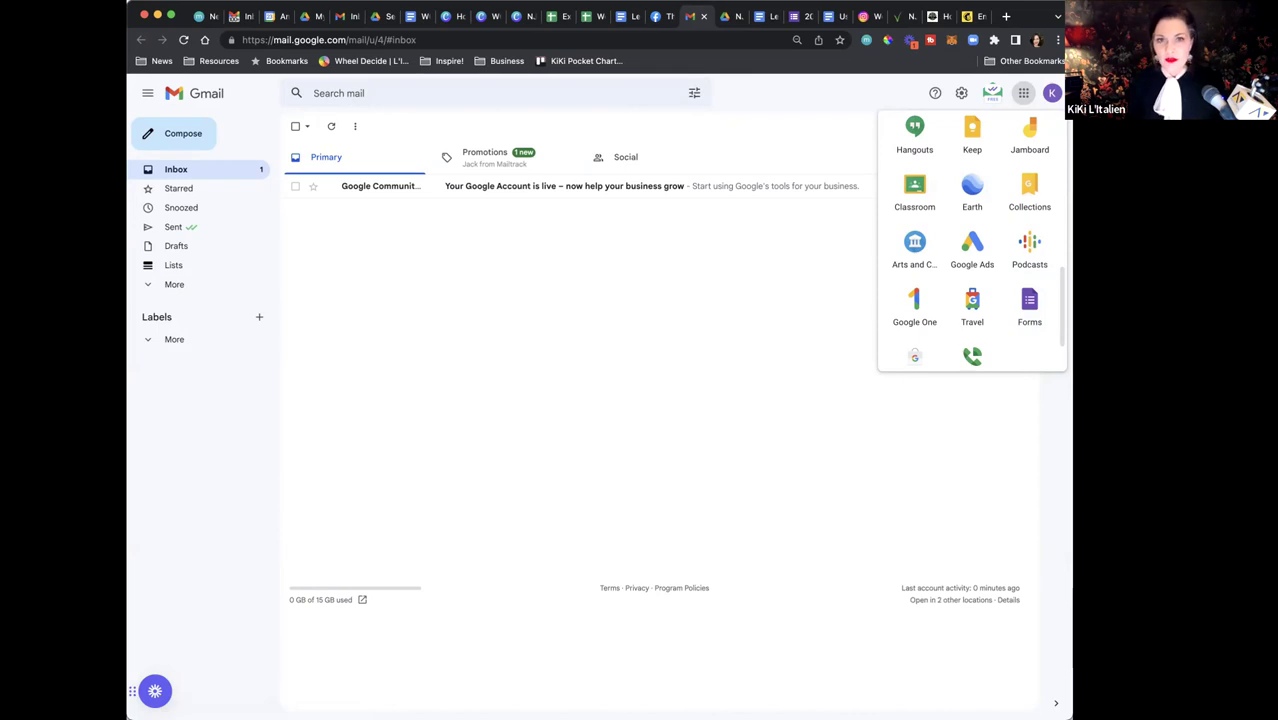
left_click(1030, 316)
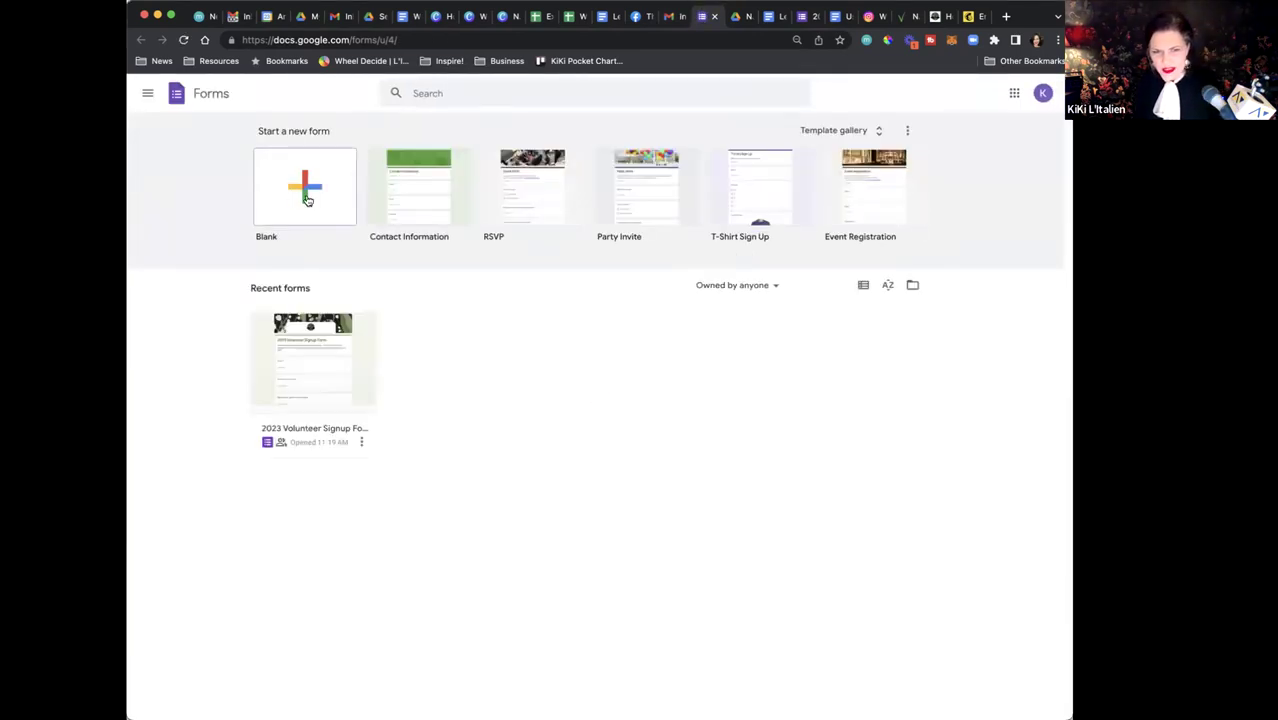
Start a new blank Untitled form, reopening Forms from Gmail's apps grid to retry
left_click(308, 201)
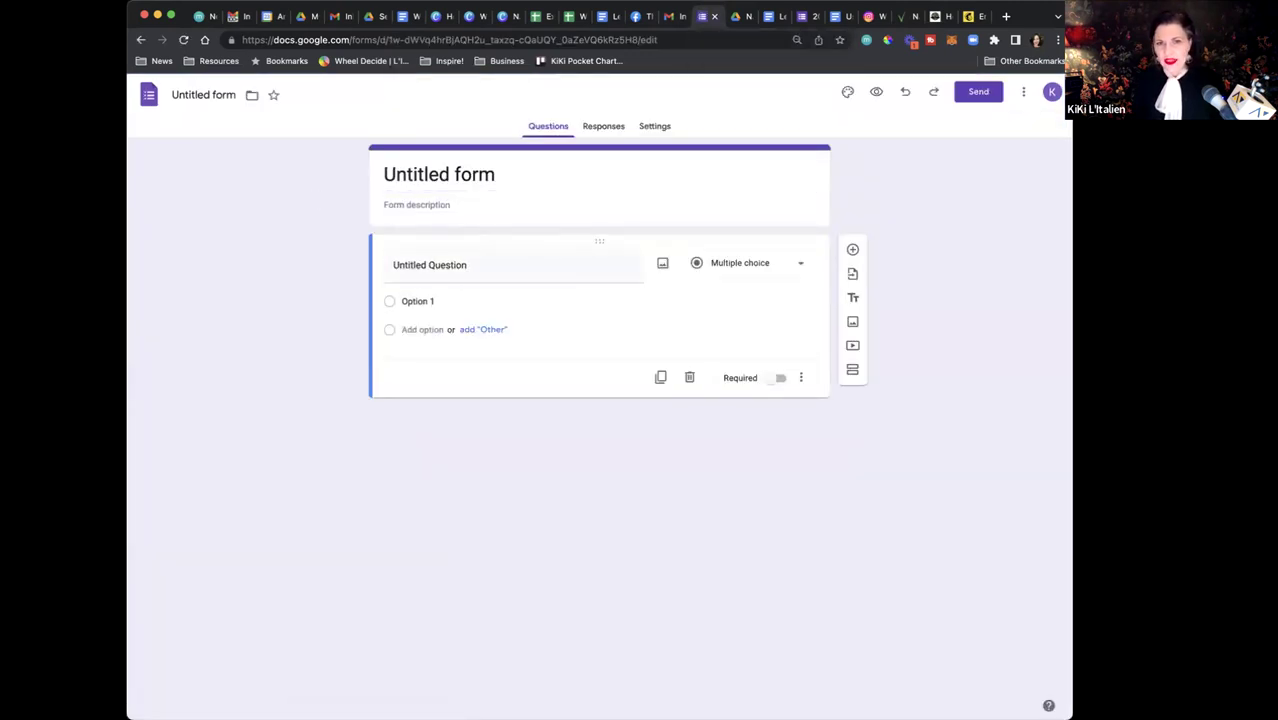
left_click(668, 18)
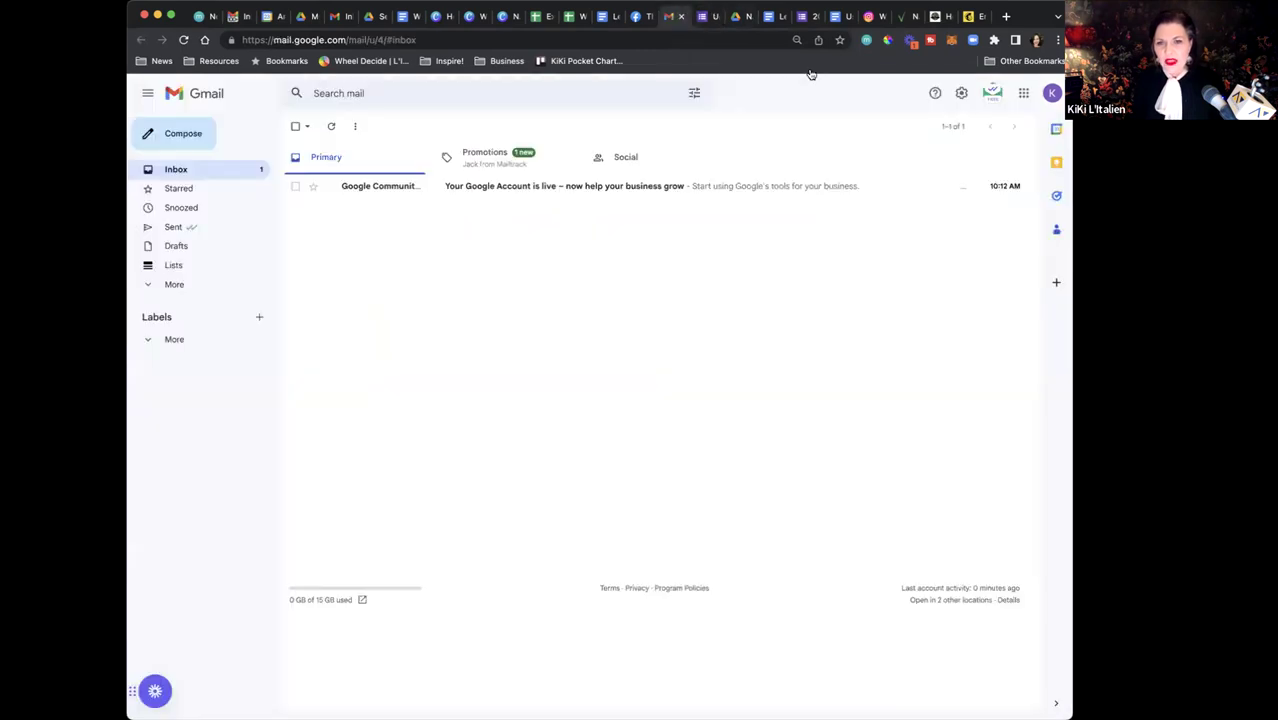
left_click(1024, 94)
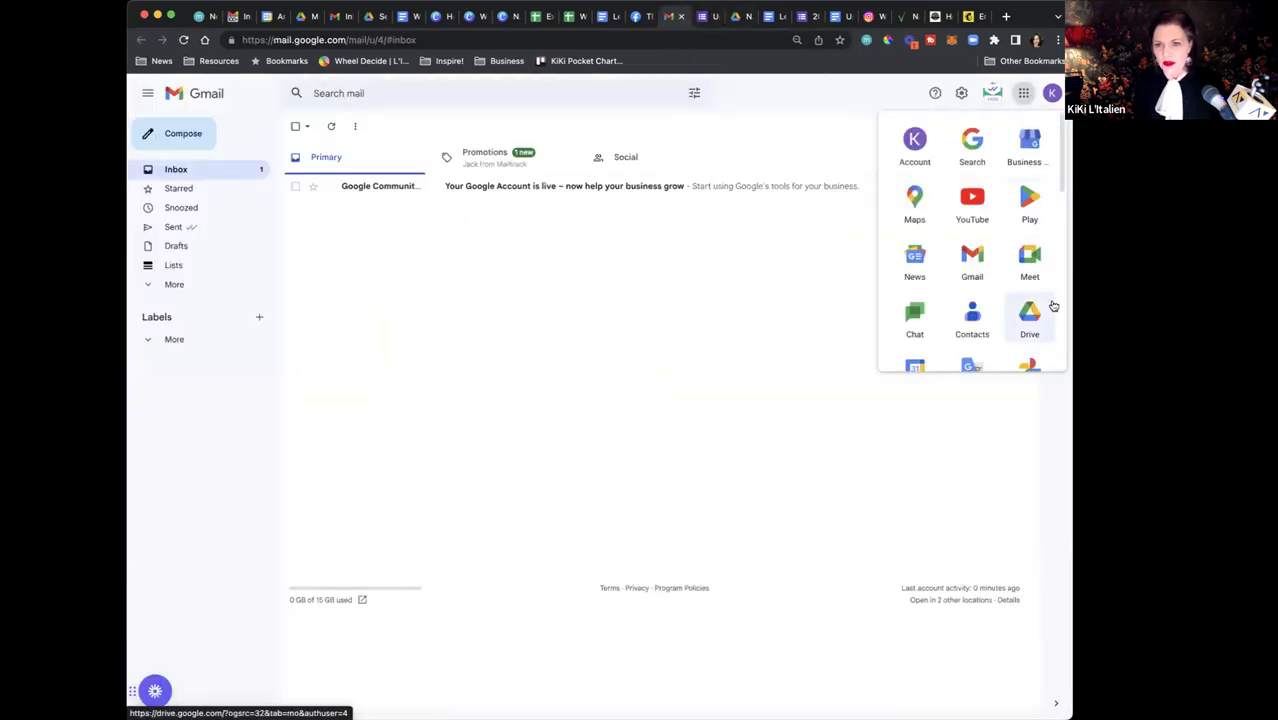
scroll(1053, 305, "down", 5)
left_click(1027, 236)
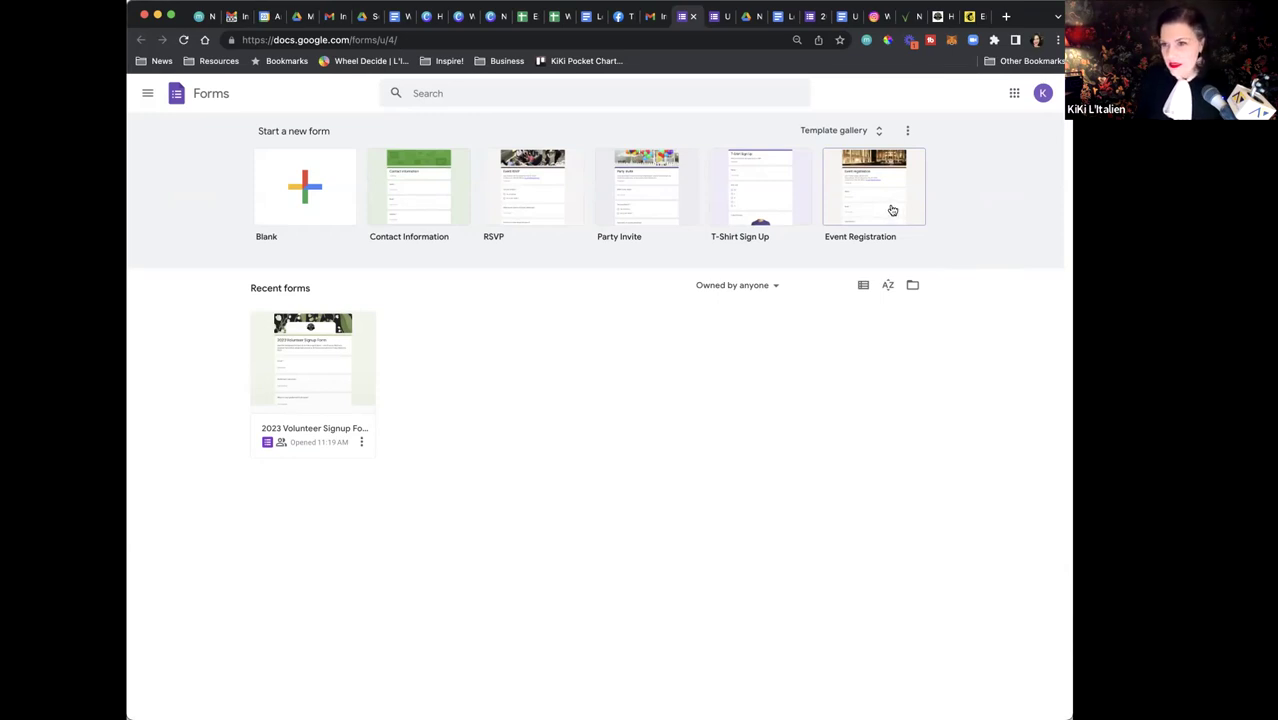
left_click(326, 192)
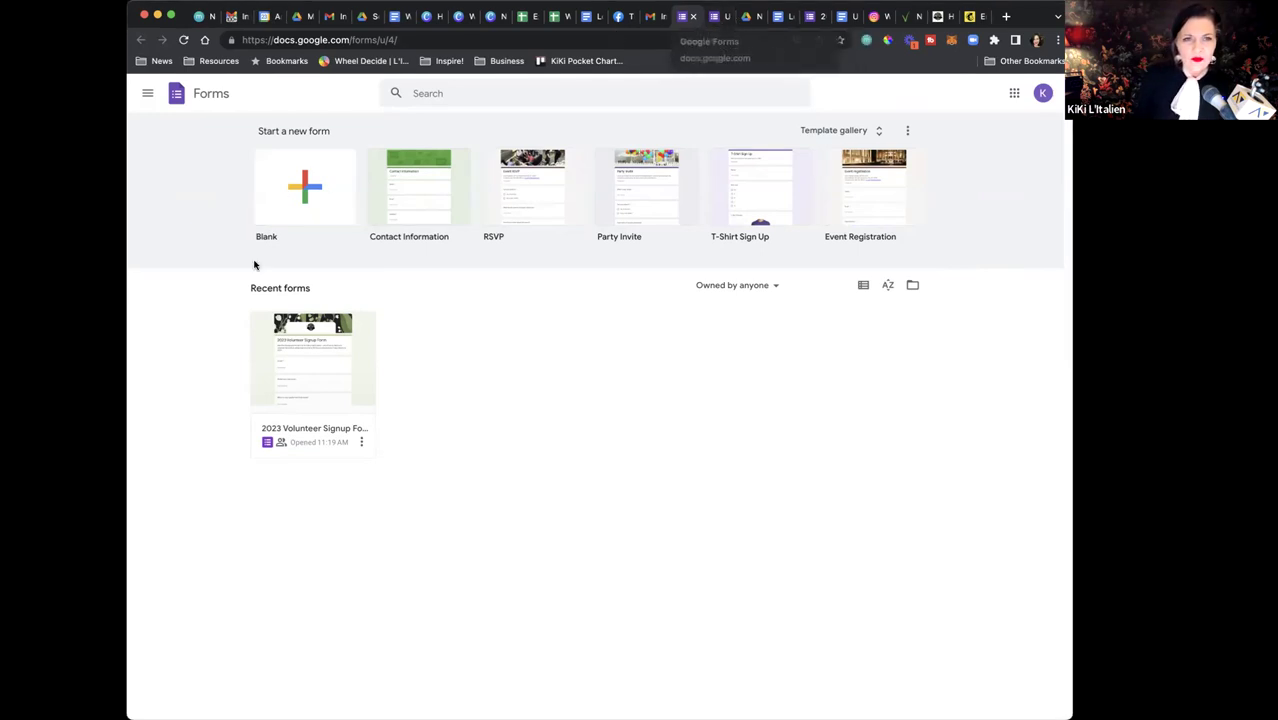
left_click(315, 202)
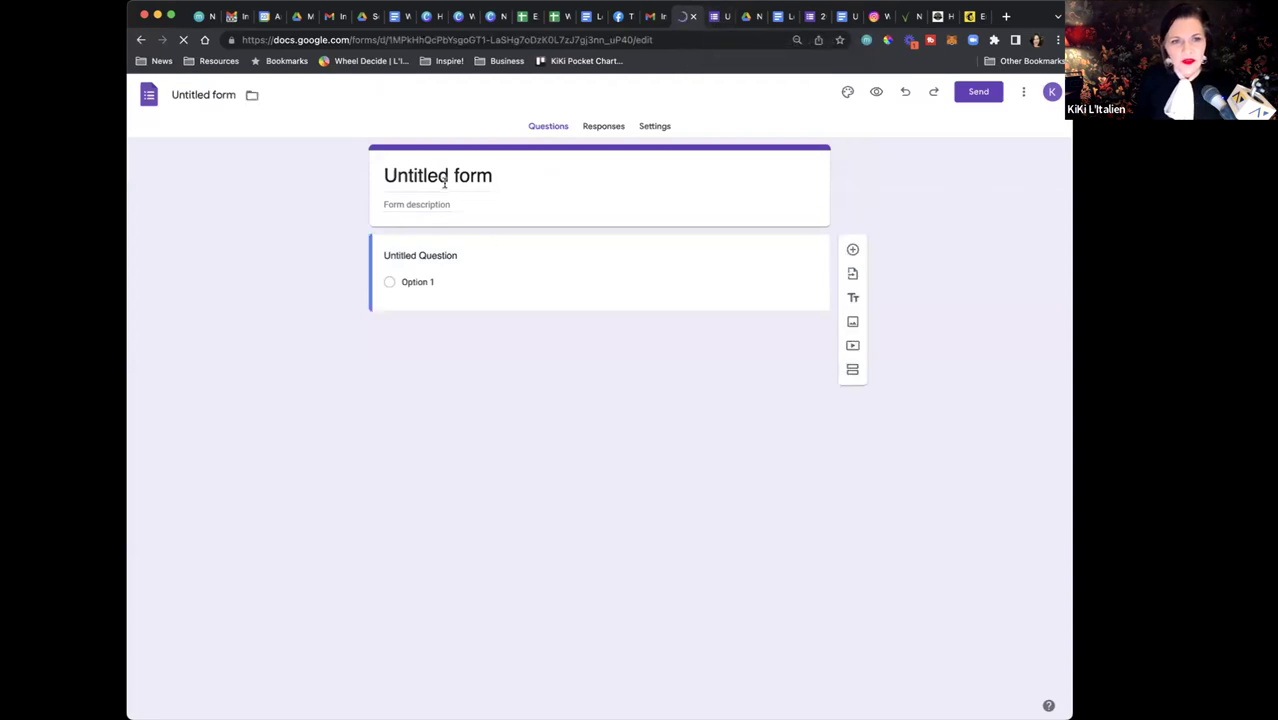
left_click(437, 175)
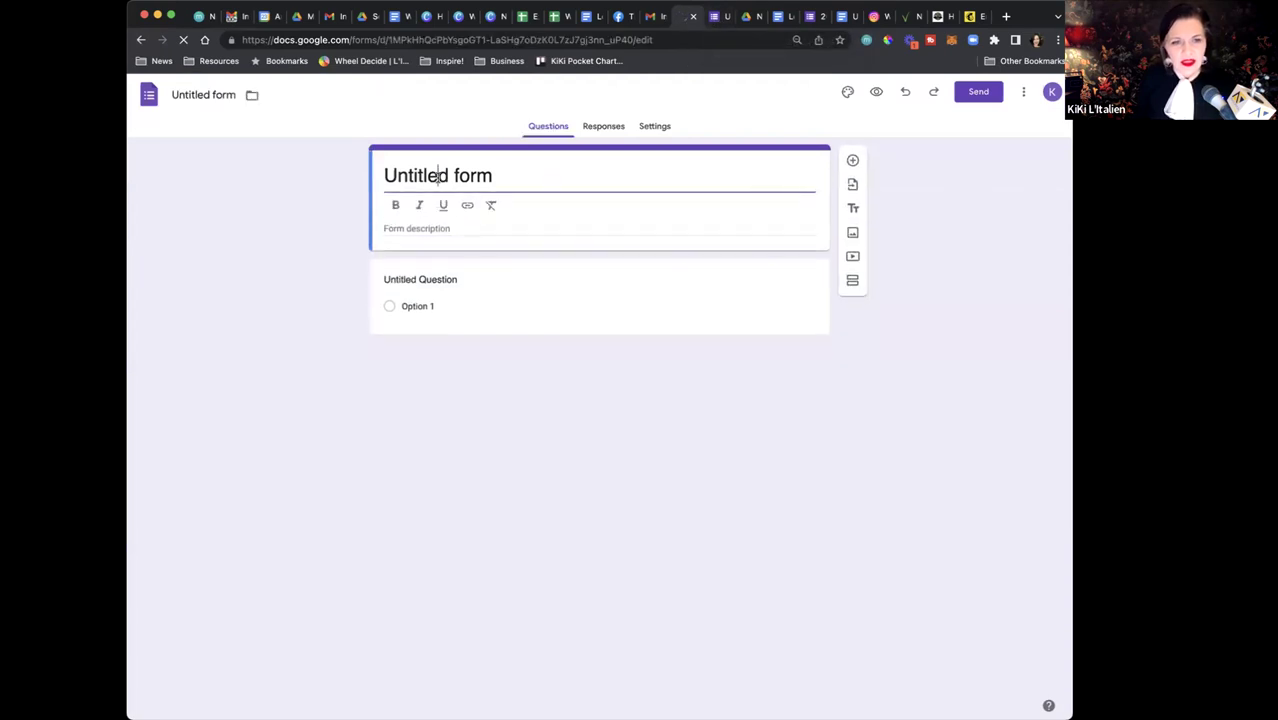
Retitle the blank form '2023 Volunteer Form', then switch to the 2023 Volunteer Signup Form tab
triple_click(424, 175)
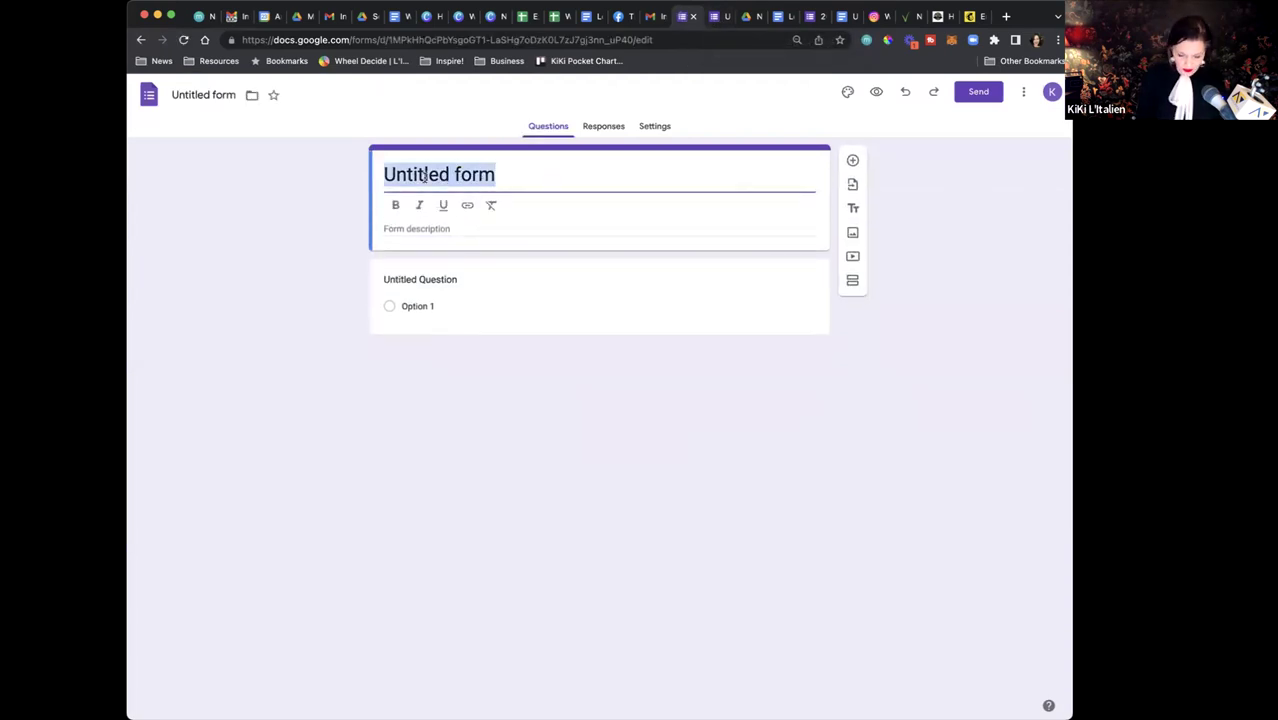
type("2023 Volunteer Form")
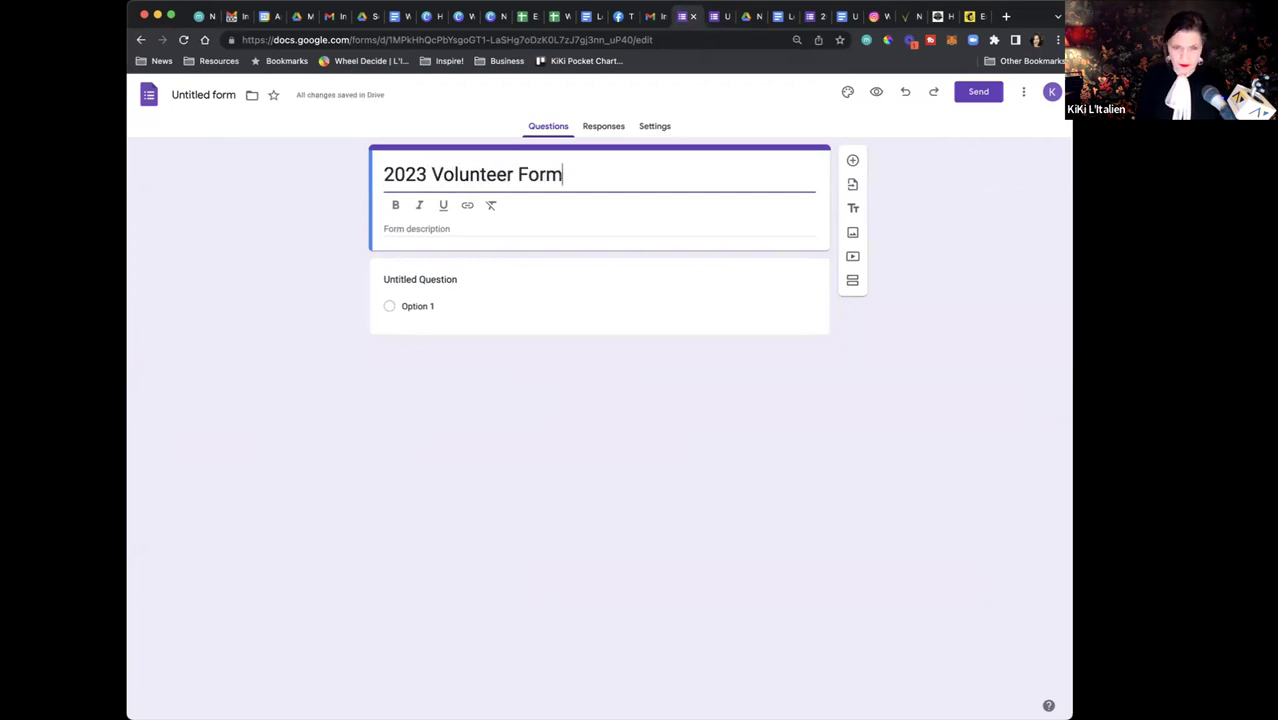
left_click(432, 232)
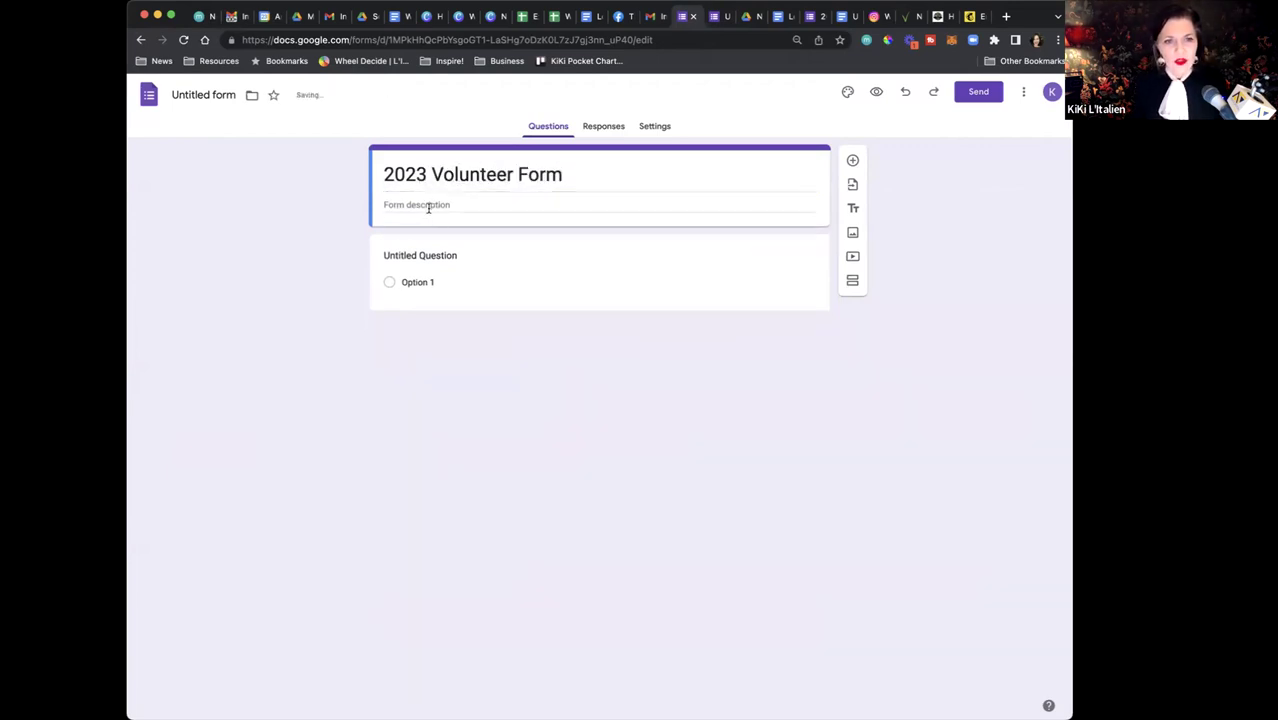
left_click(428, 207)
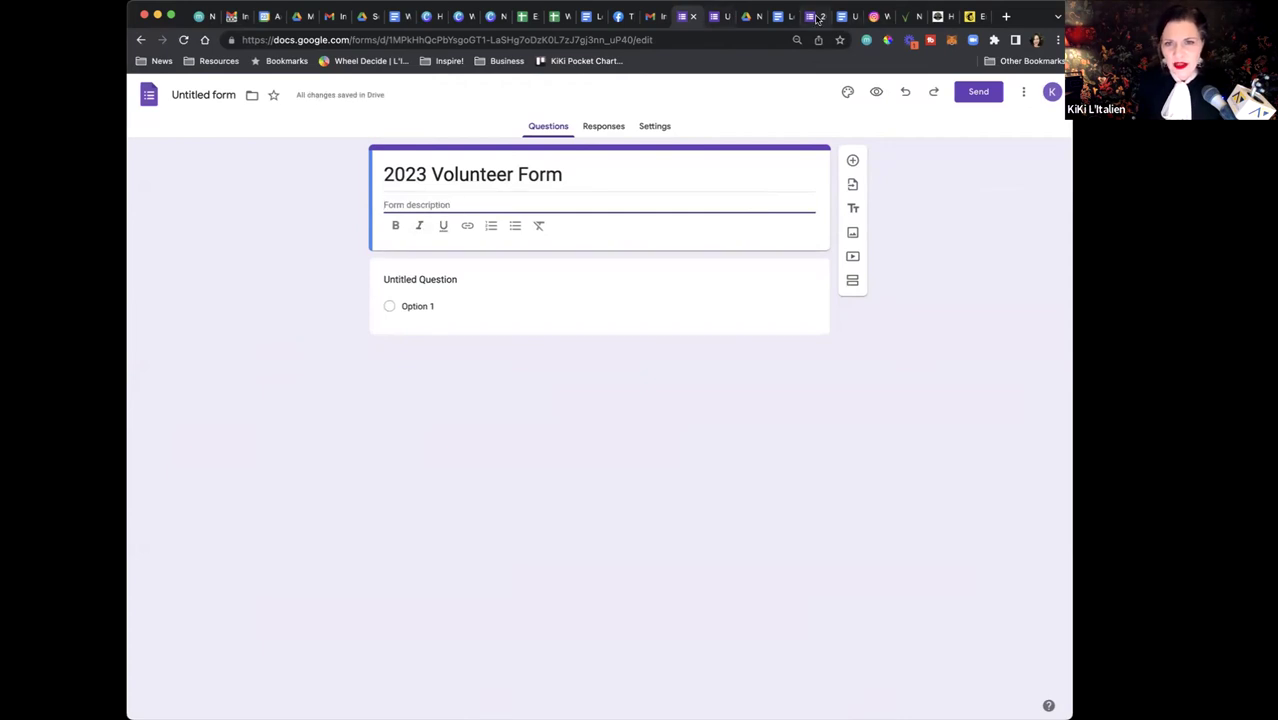
left_click(815, 17)
scroll(515, 310, "down", 2)
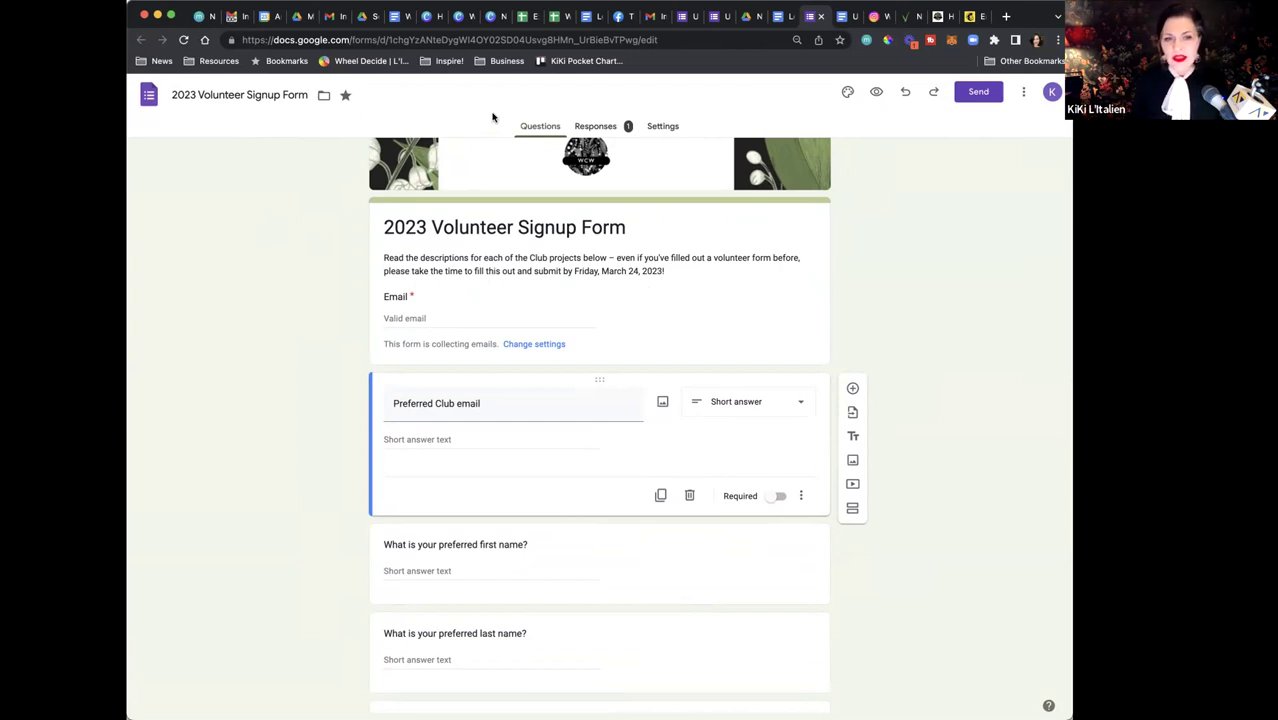
Scroll through the signup form's questions, then return to the Untitled form tab
scroll(568, 514, "down", 5)
scroll(567, 514, "down", 3)
scroll(567, 512, "down", 5)
scroll(567, 514, "down", 3)
scroll(567, 511, "up", 2)
scroll(567, 510, "up", 5)
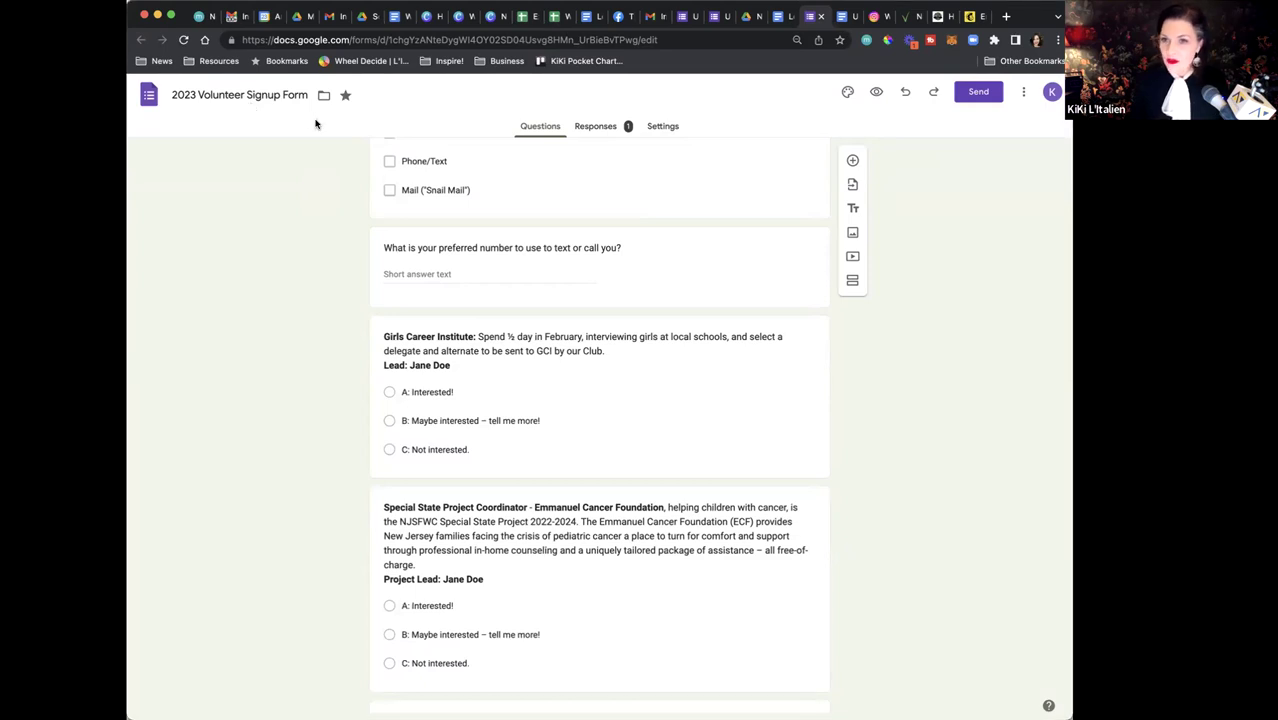
scroll(513, 236, "up", 5)
scroll(514, 239, "up", 2)
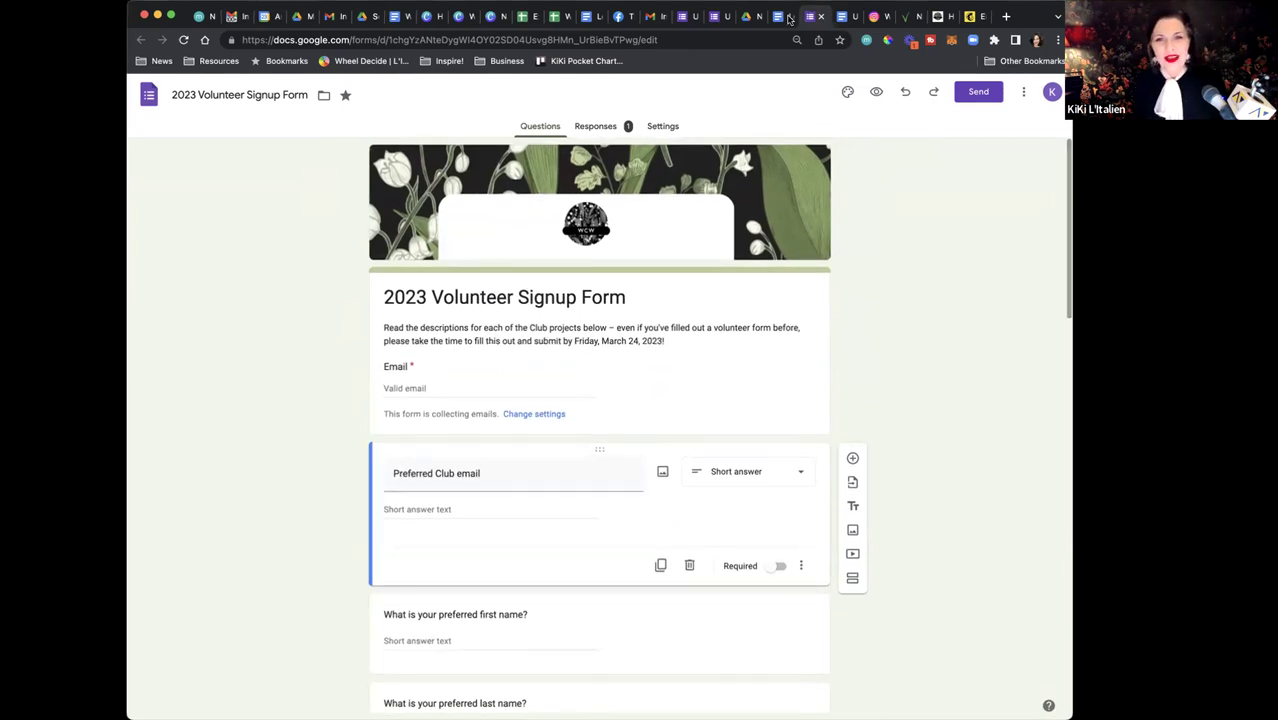
left_click(708, 16)
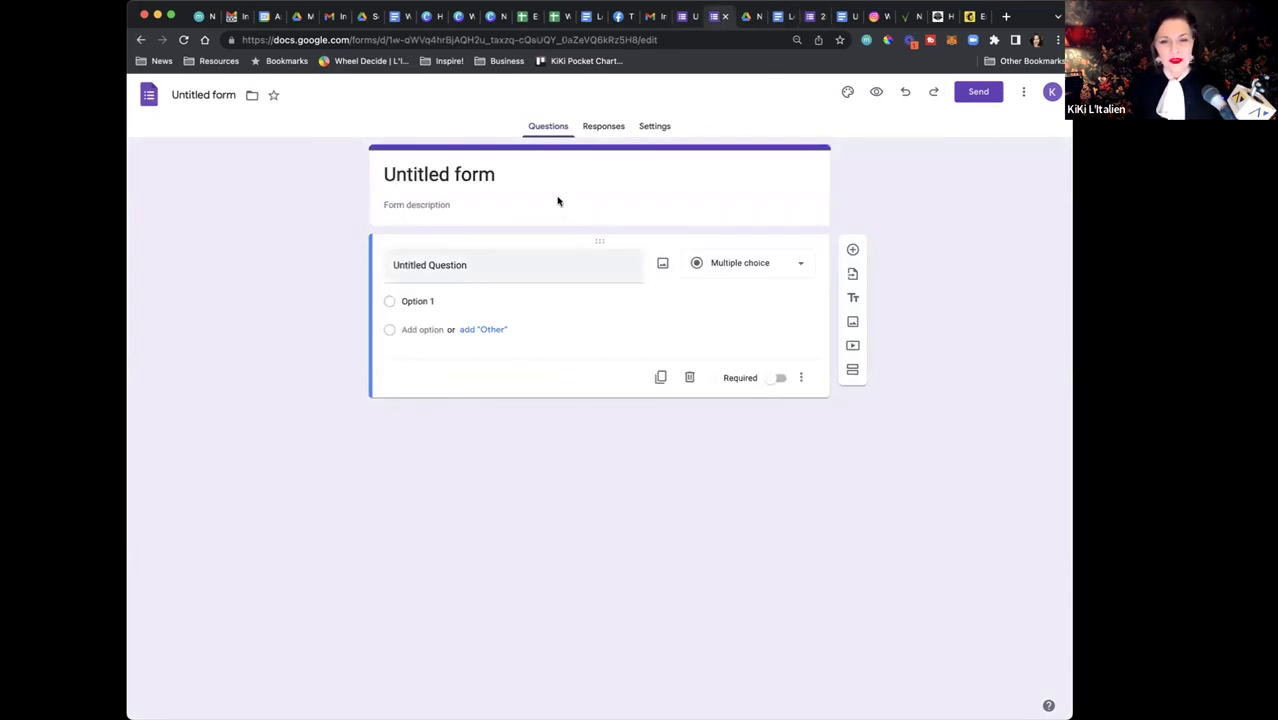
Upload a parrot photo as the form's header image, cropped to frame the parrot's head
left_click(751, 175)
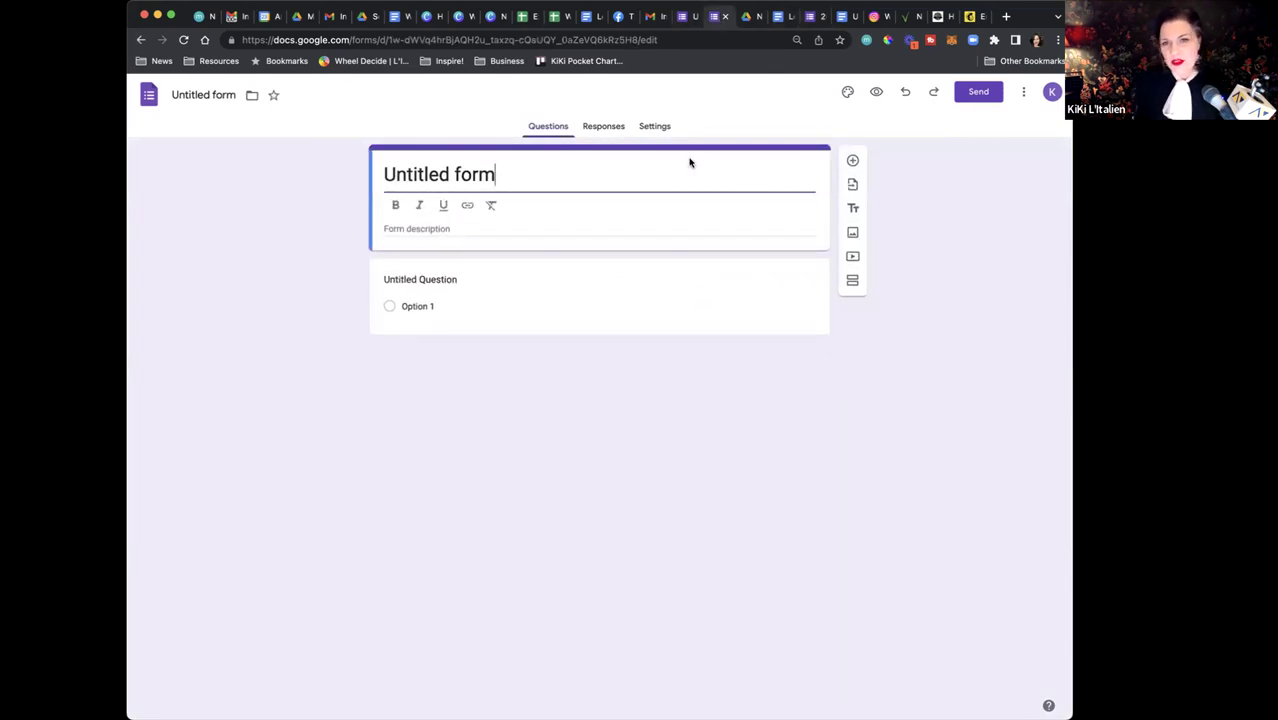
left_click(848, 92)
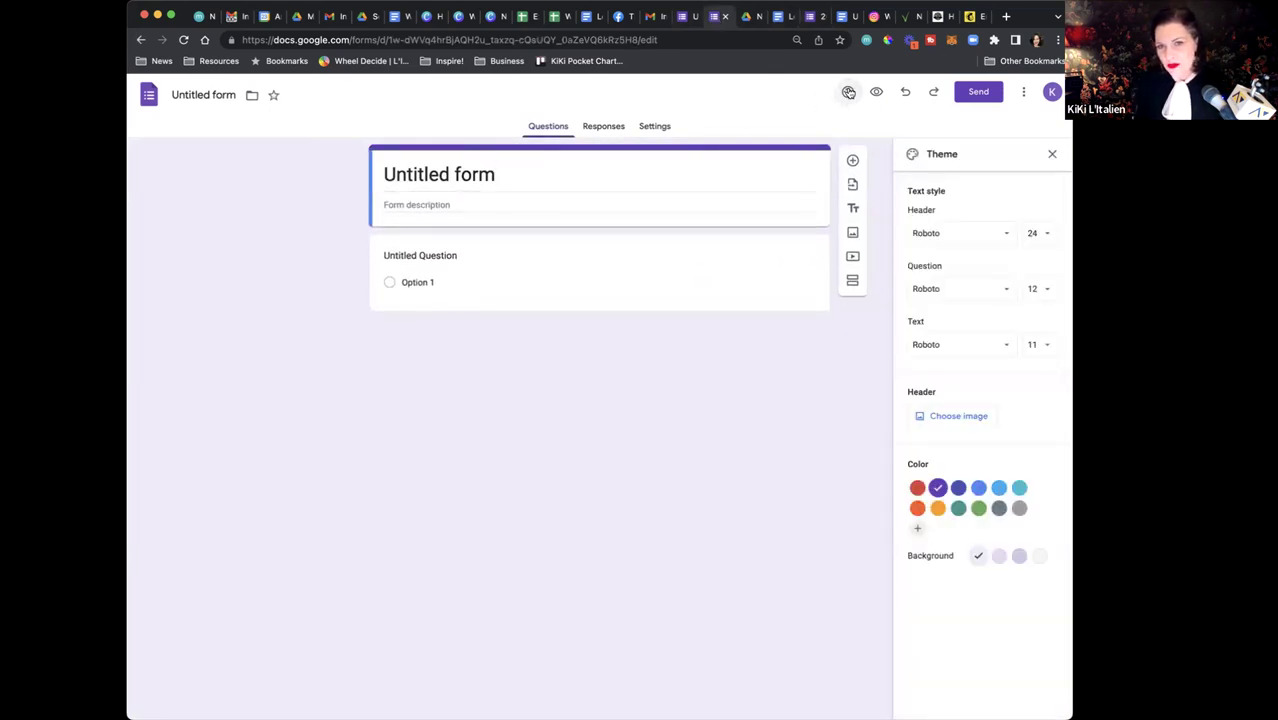
left_click(960, 417)
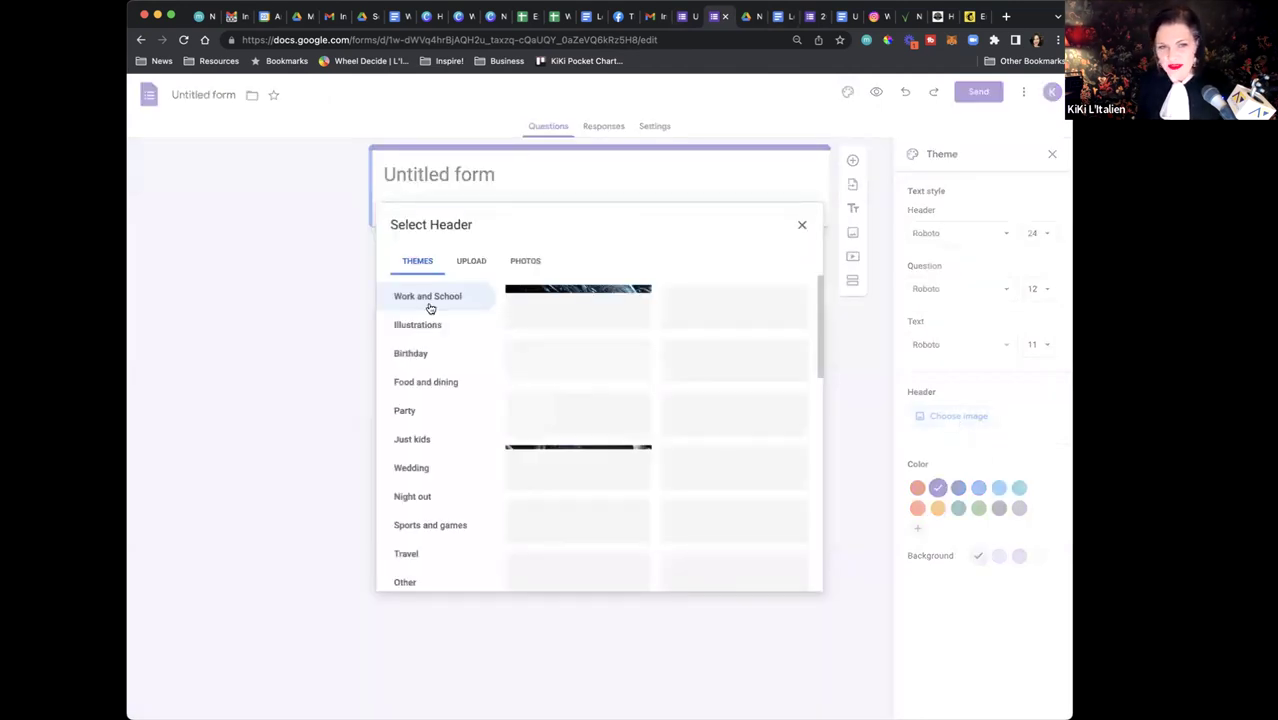
left_click(534, 262)
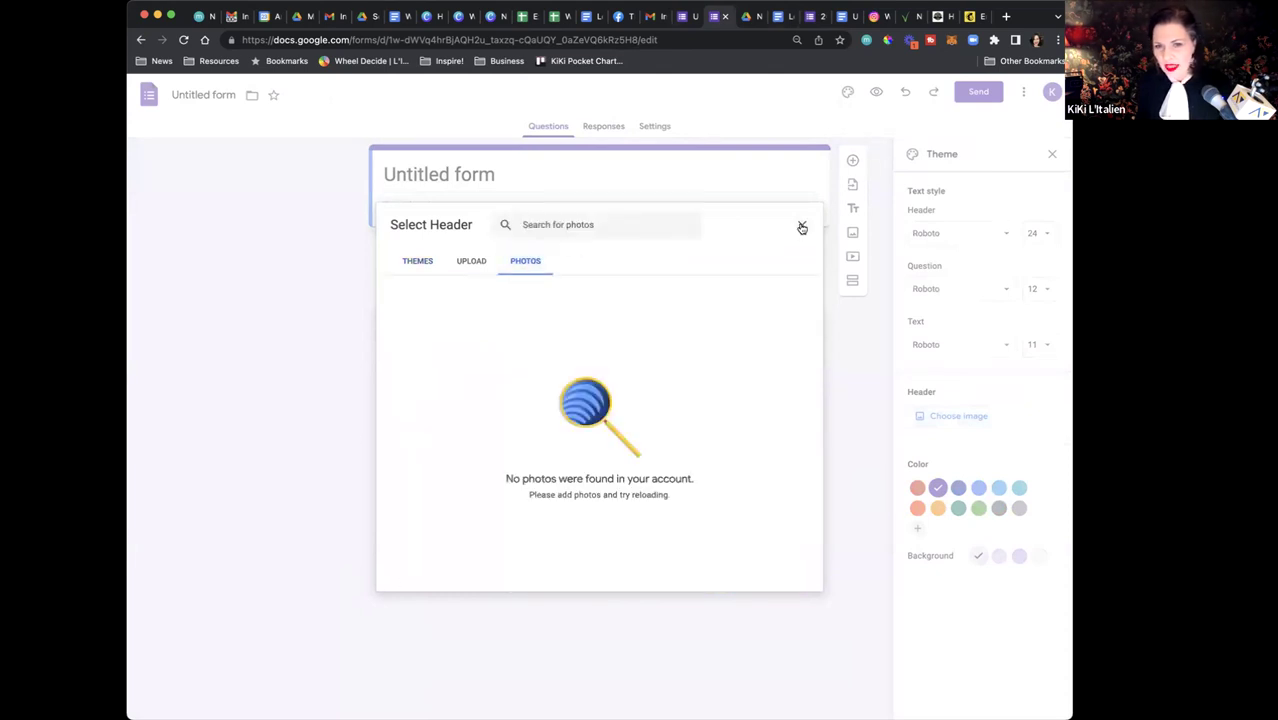
left_click(802, 226)
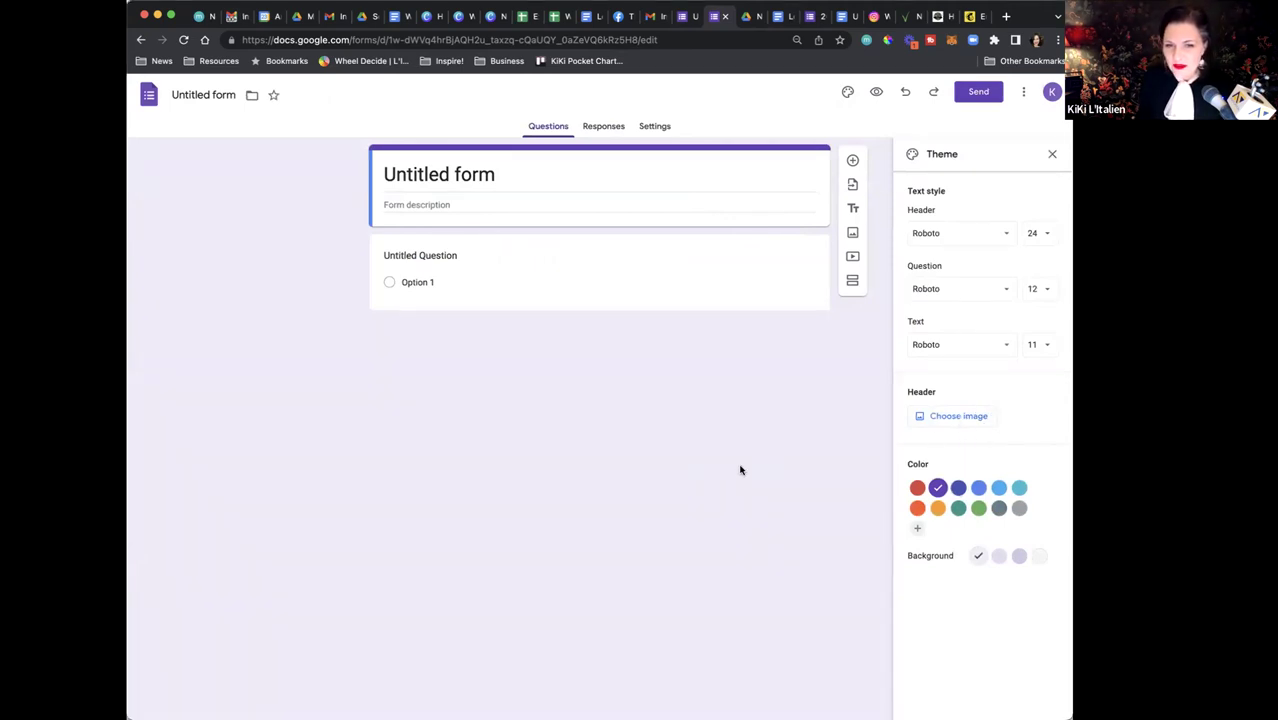
left_click(953, 416)
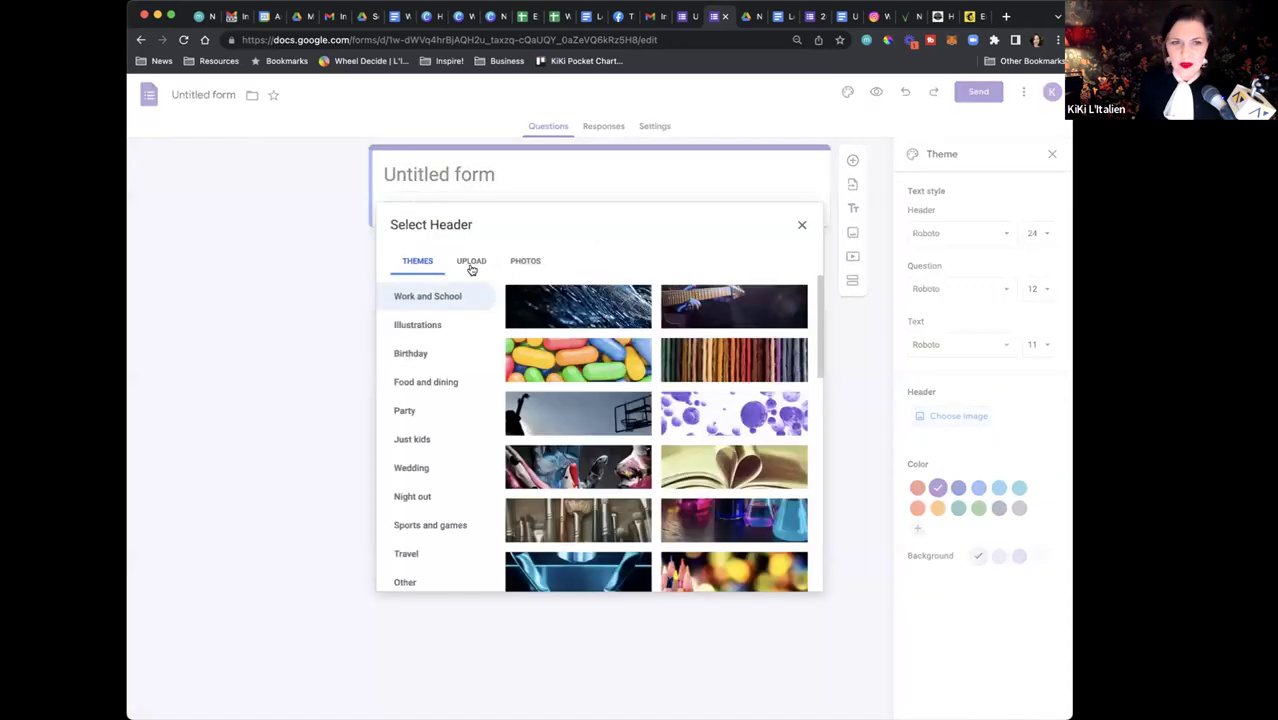
left_click(471, 264)
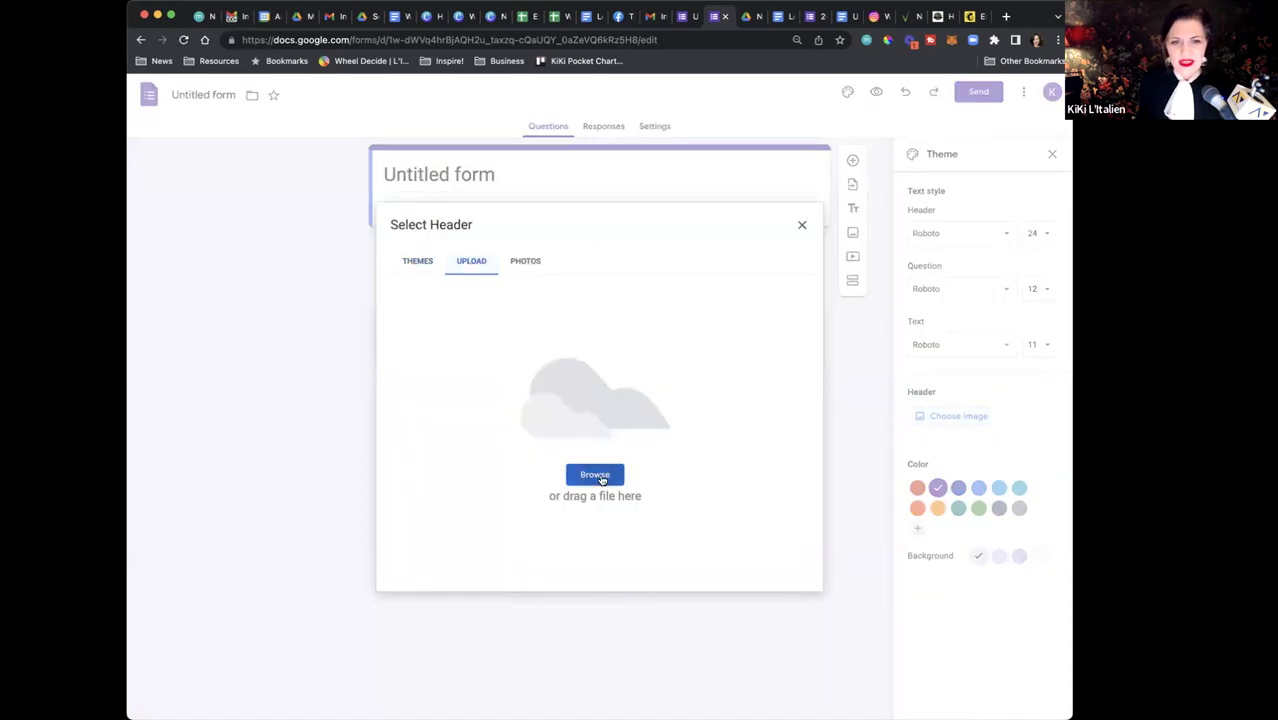
left_click(601, 477)
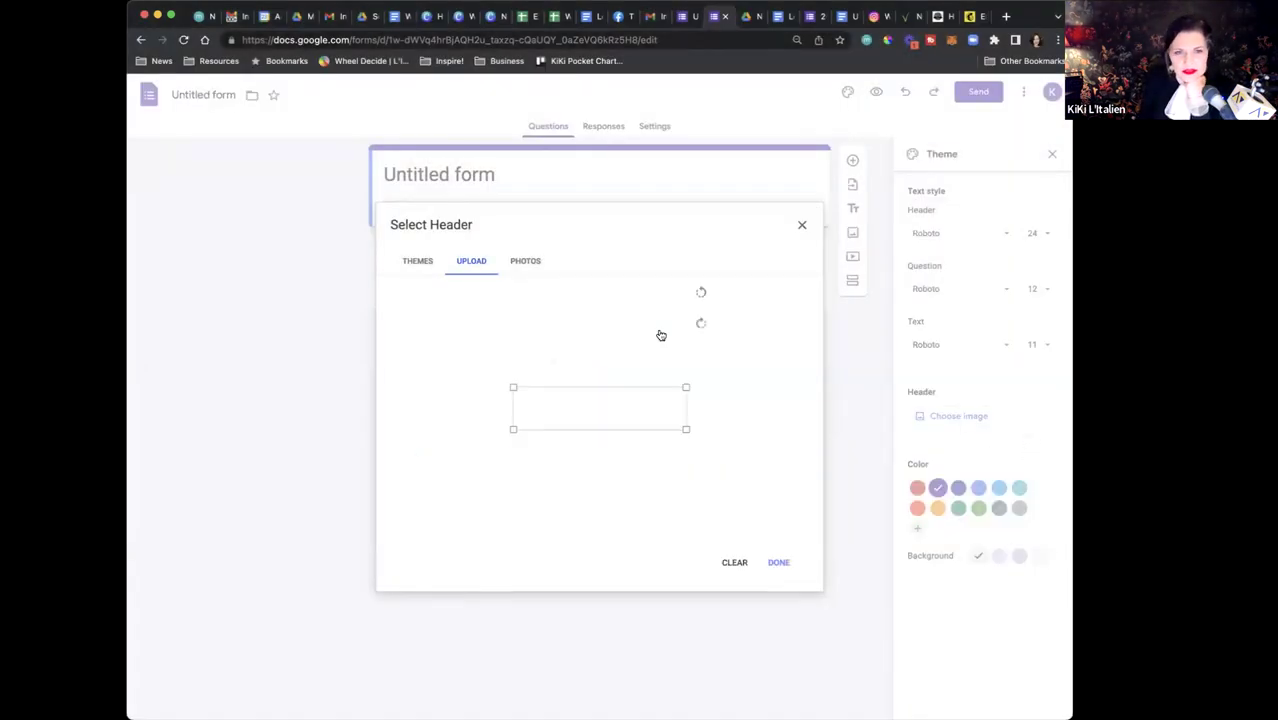
mouse_move(616, 397)
left_mouse_down()
mouse_move(615, 362)
mouse_move(614, 376)
left_mouse_up()
left_click(777, 566)
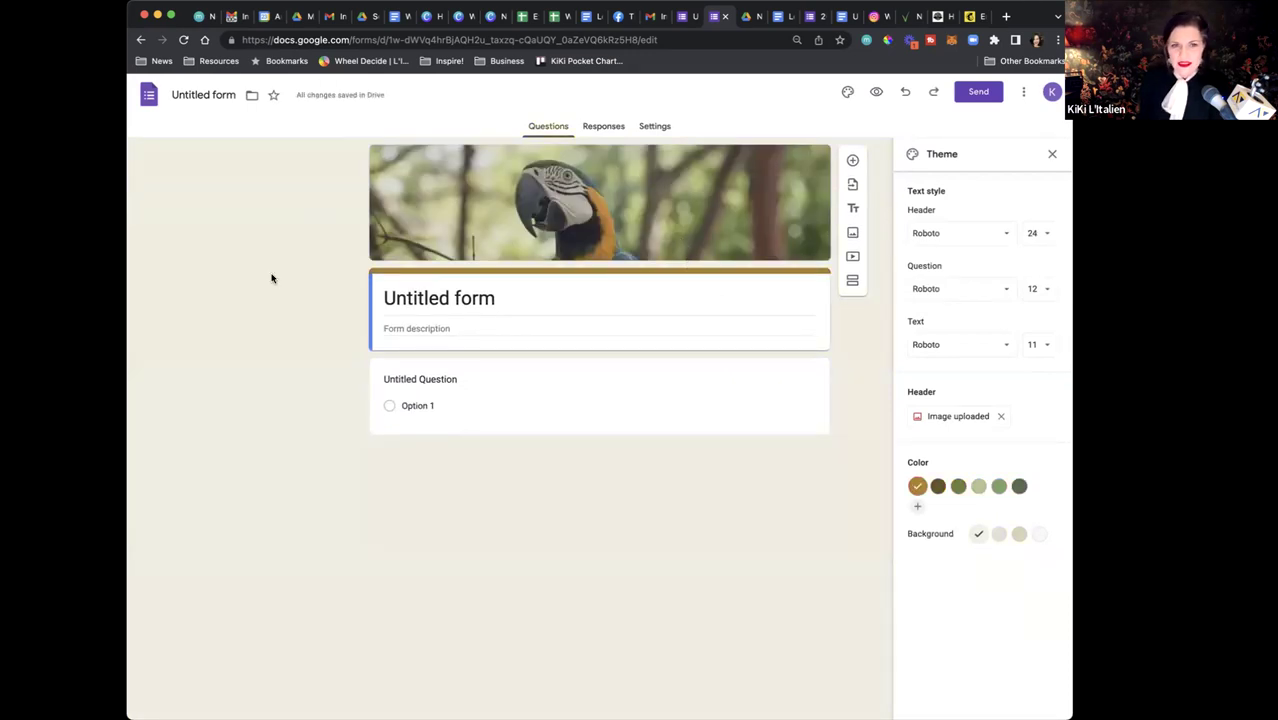
Title the form 'Volunteer Form', then switch to the 2023 Volunteer Signup Form tab
left_click(421, 307)
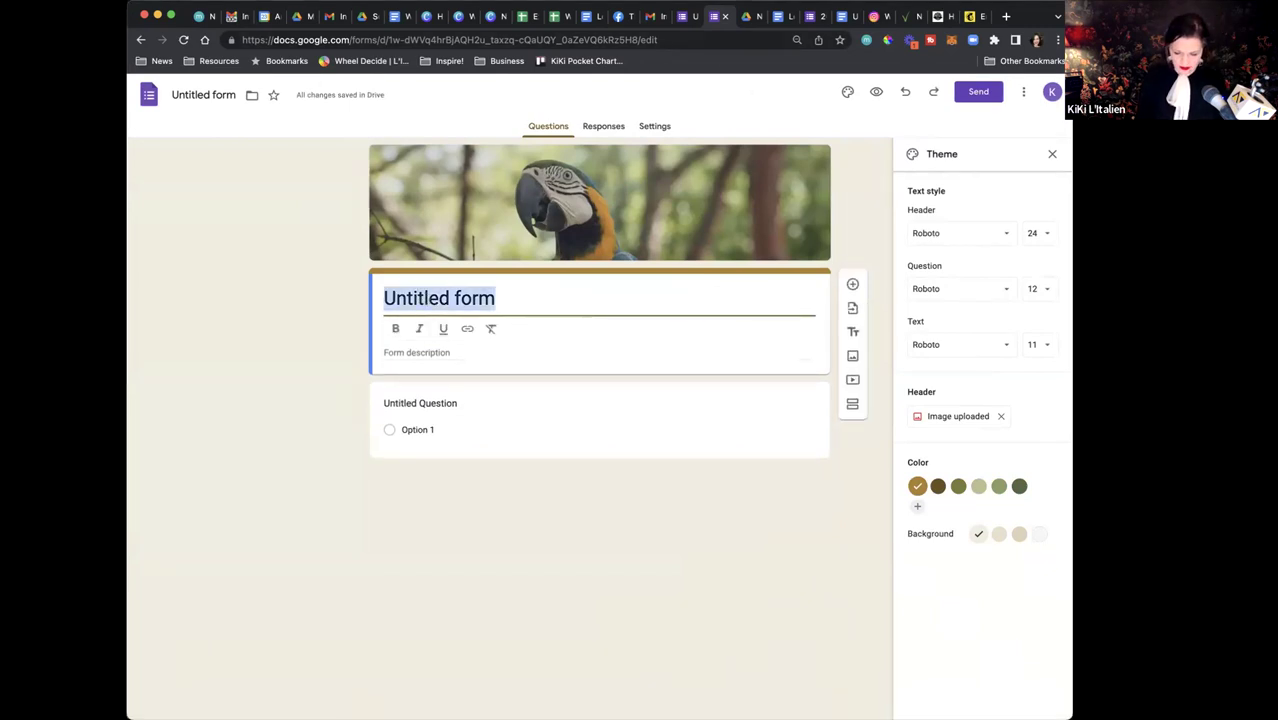
type("Volunteer Form")
left_click(426, 350)
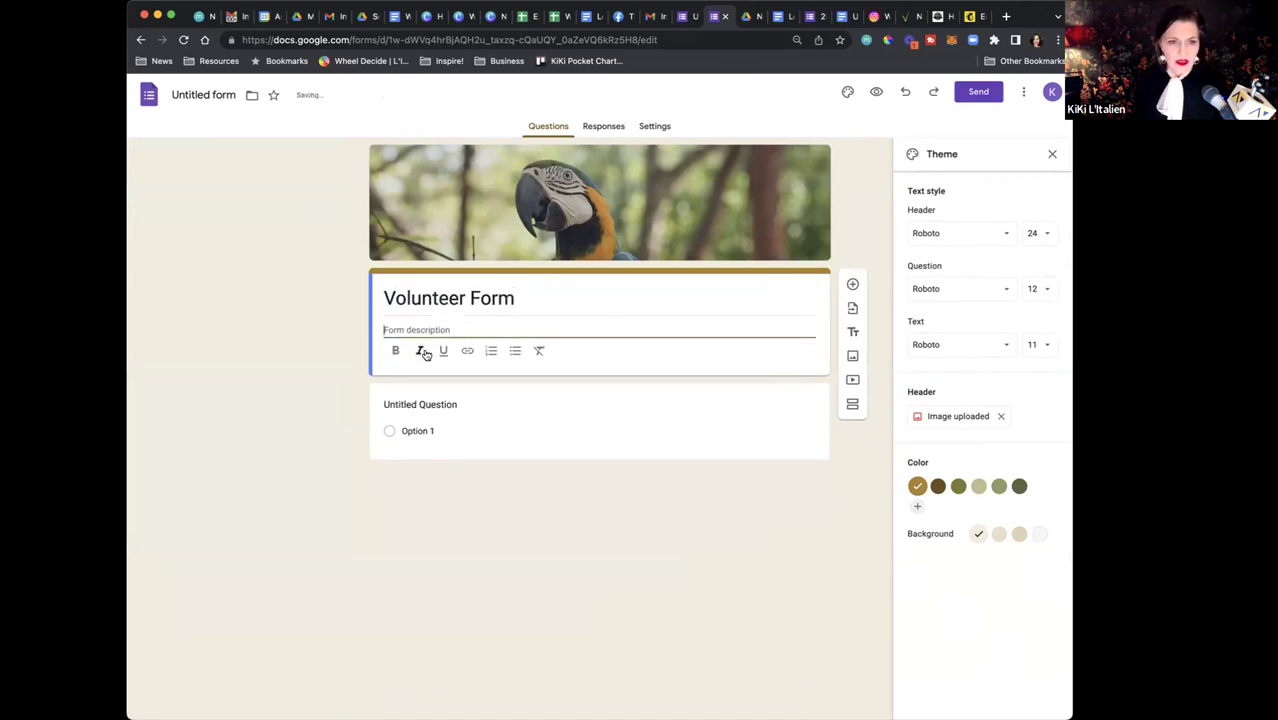
left_click(430, 425)
left_click(440, 398)
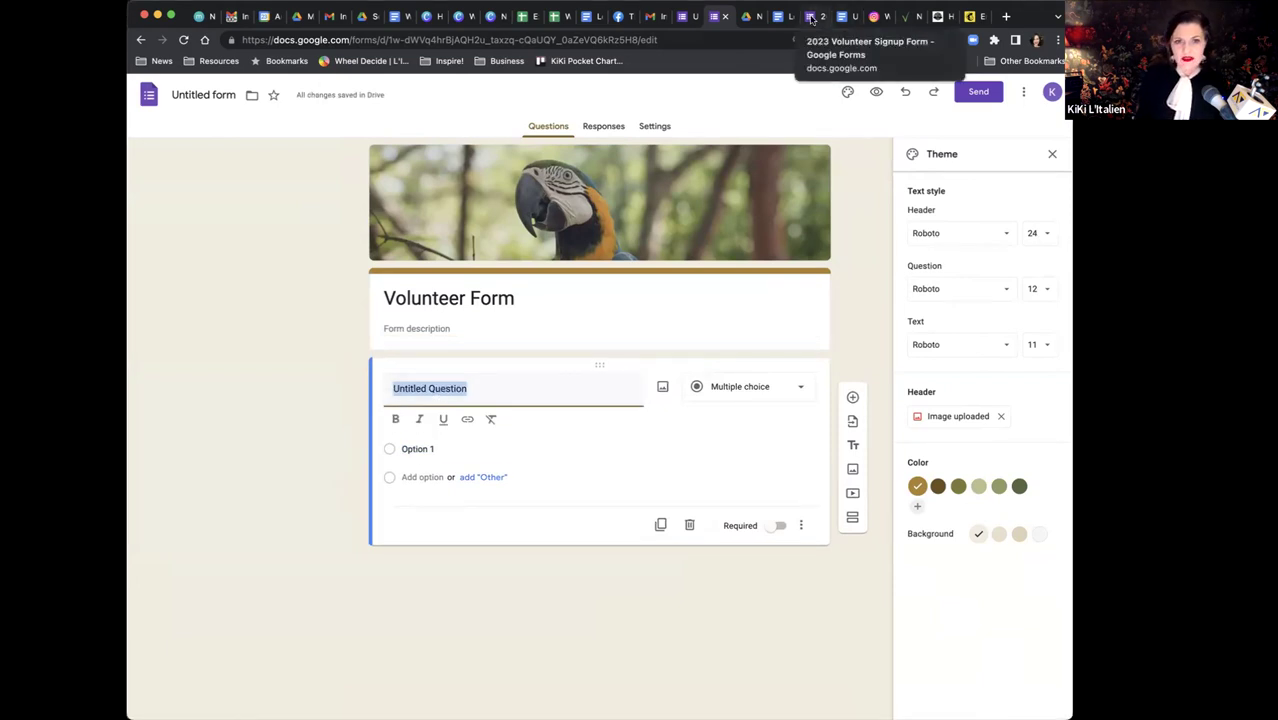
left_click(811, 17)
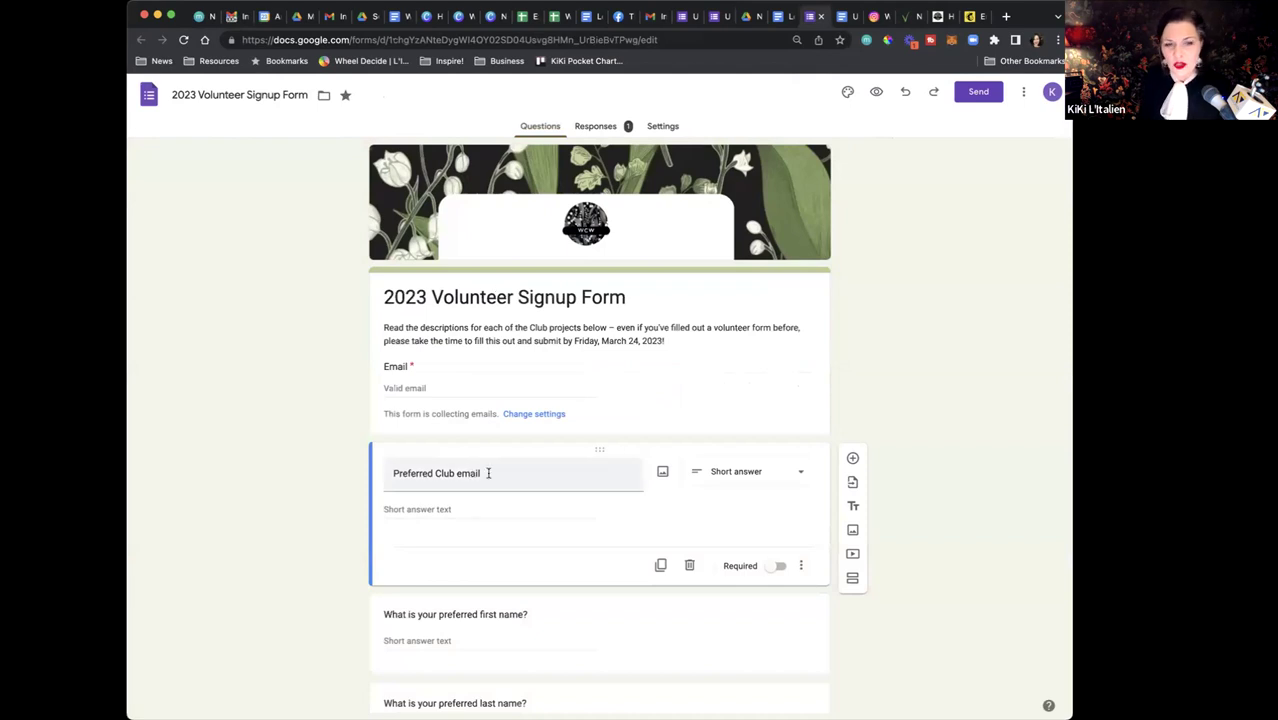
scroll(522, 473, "down", 4)
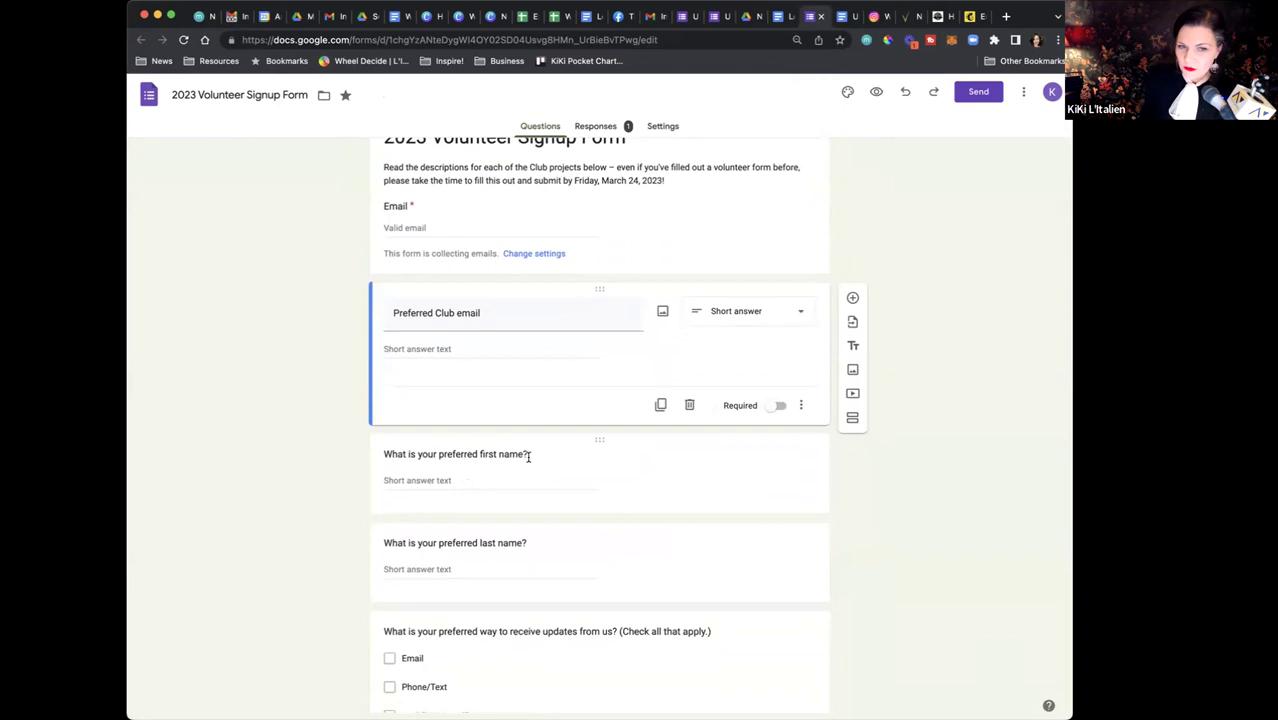
scroll(530, 518, "down", 5)
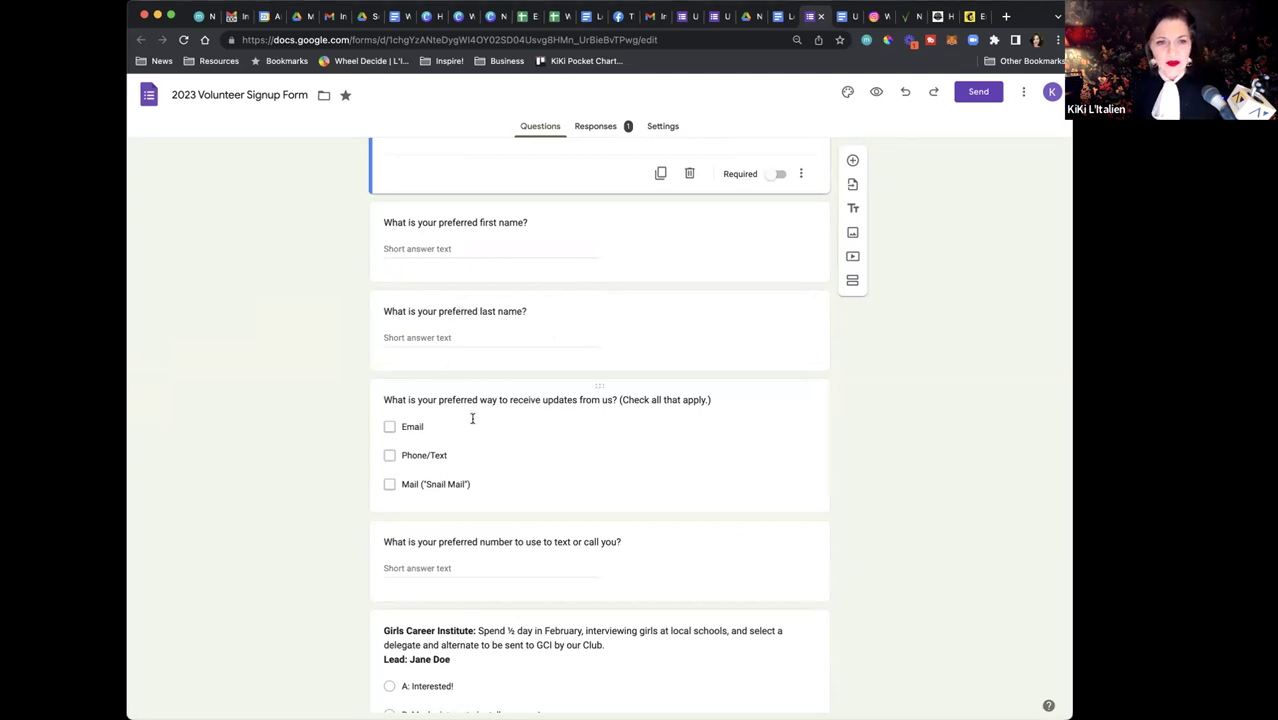
scroll(472, 418, "down", 3)
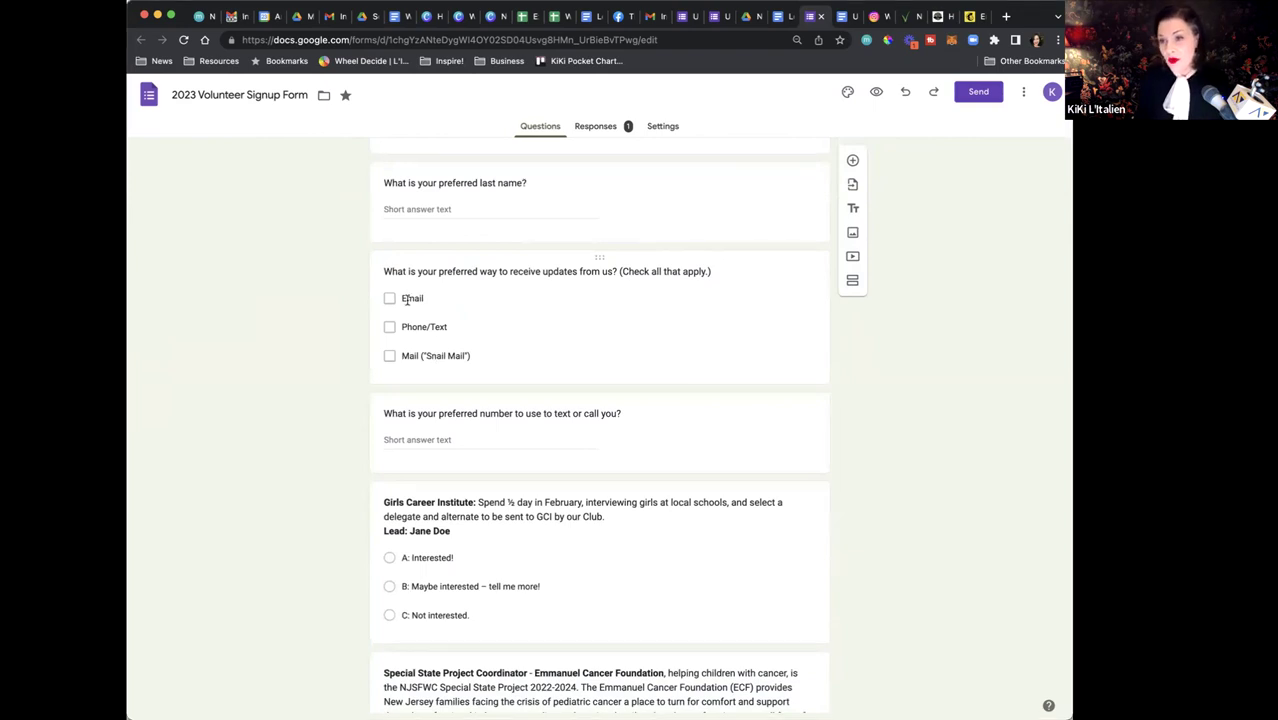
scroll(405, 293, "down", 3)
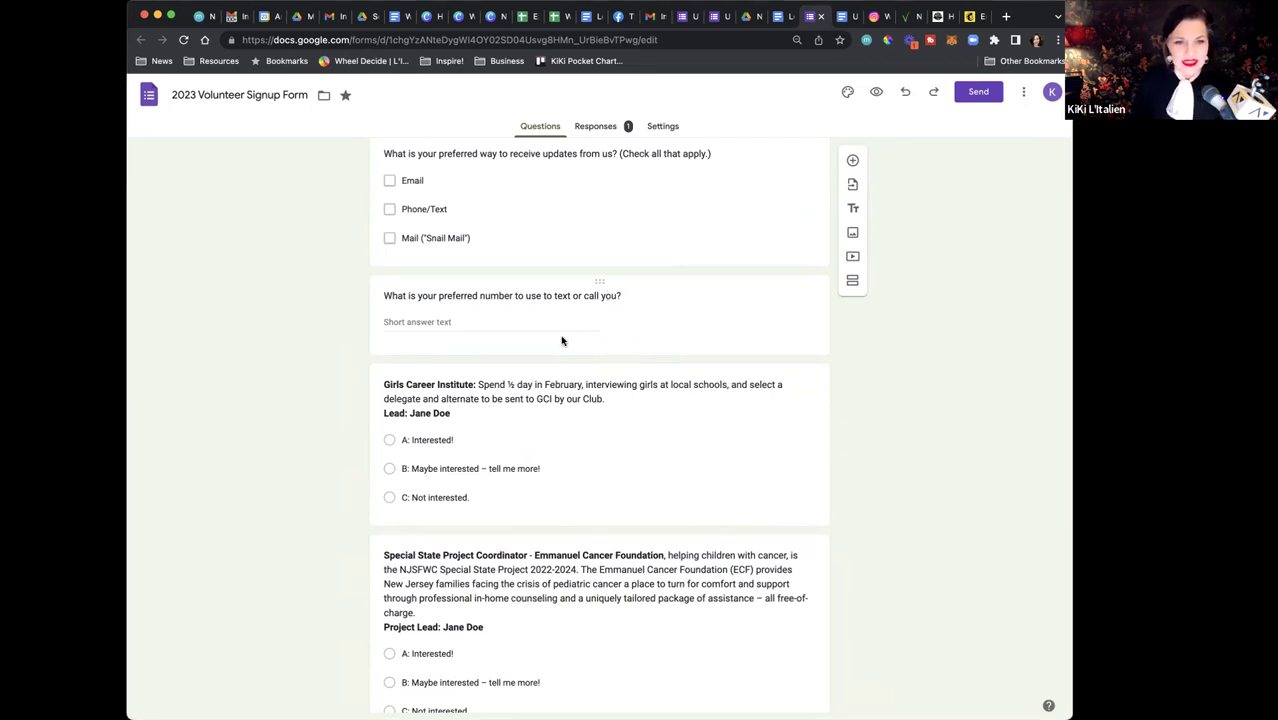
scroll(592, 390, "down", 2)
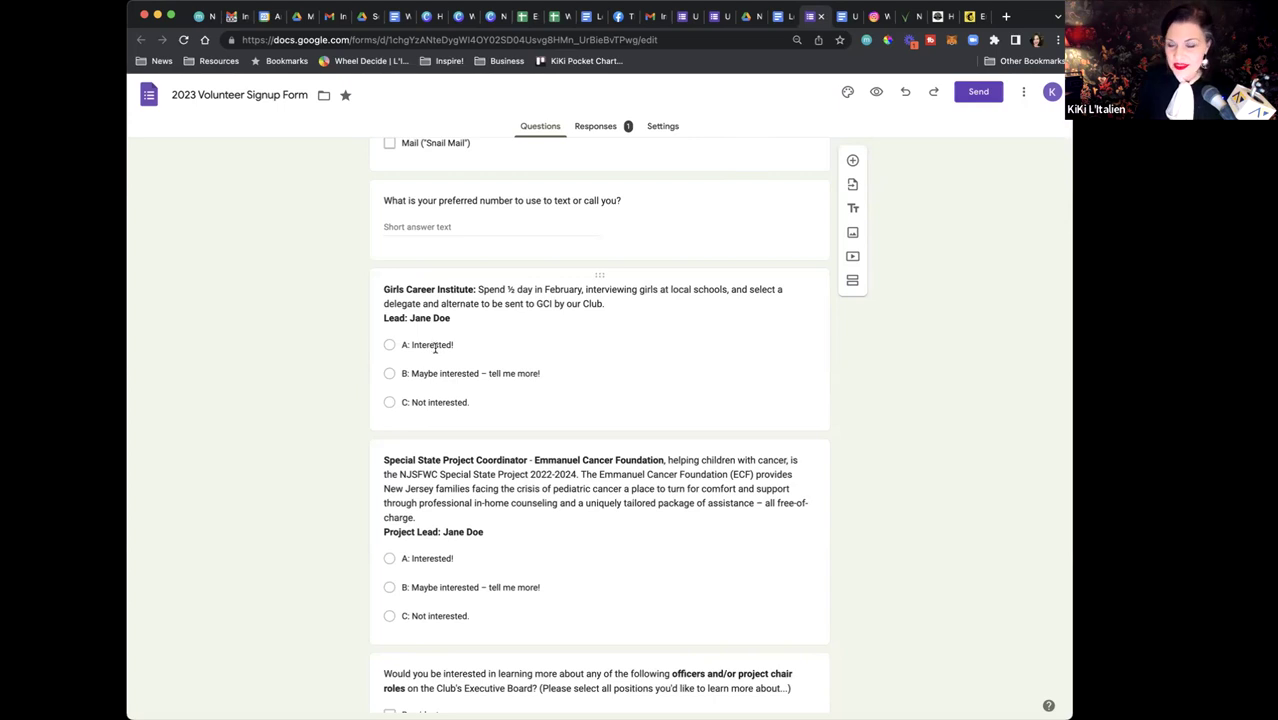
scroll(445, 365, "up", 1)
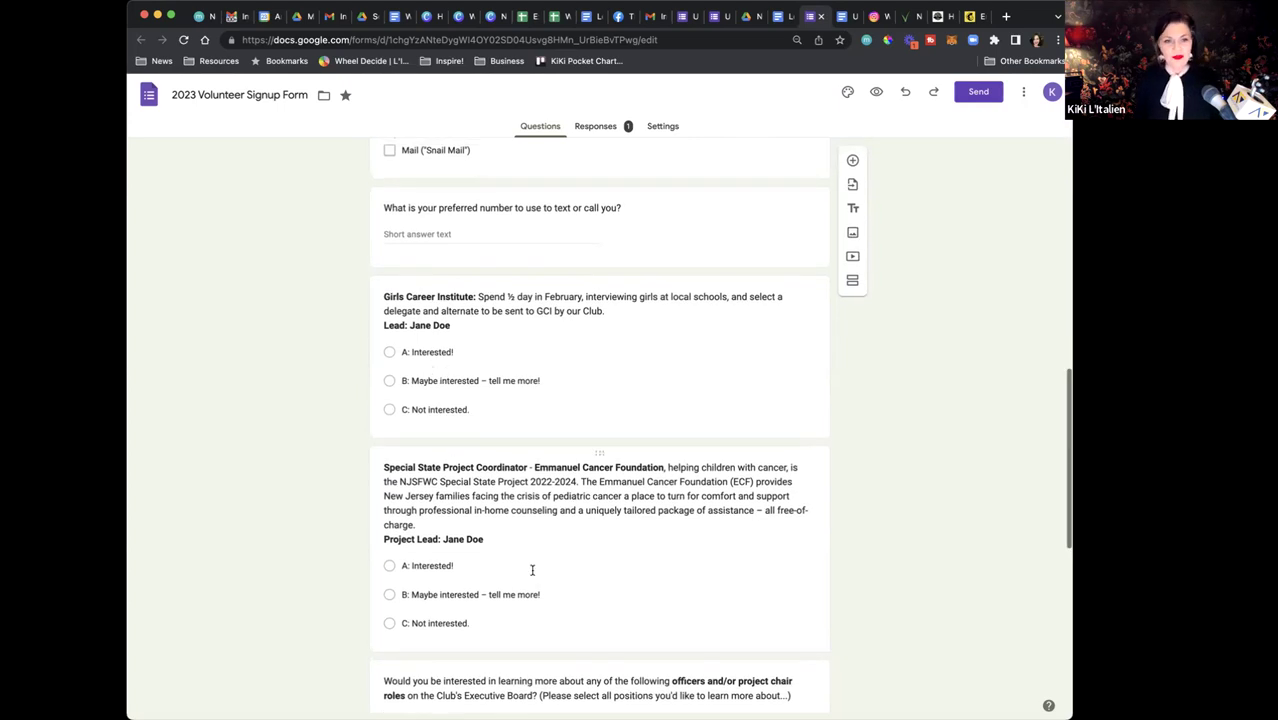
scroll(514, 545, "down", 3)
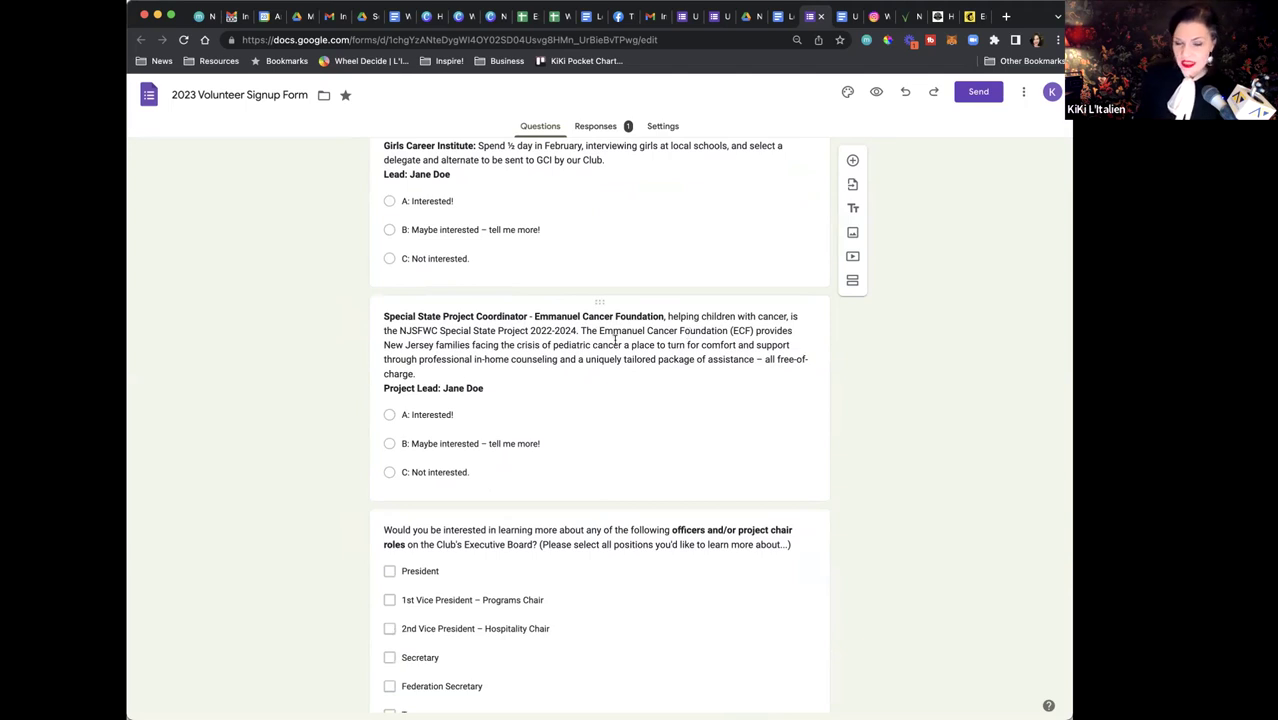
scroll(515, 595, "down", 3)
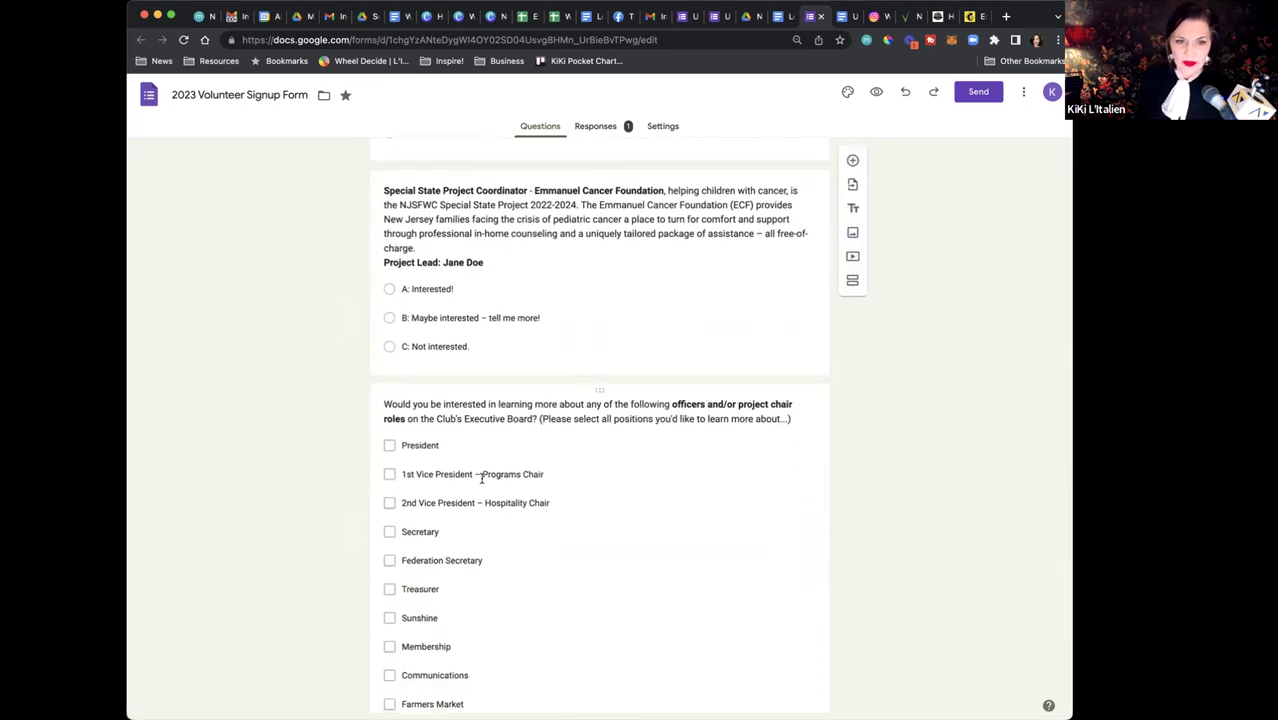
scroll(482, 483, "down", 1)
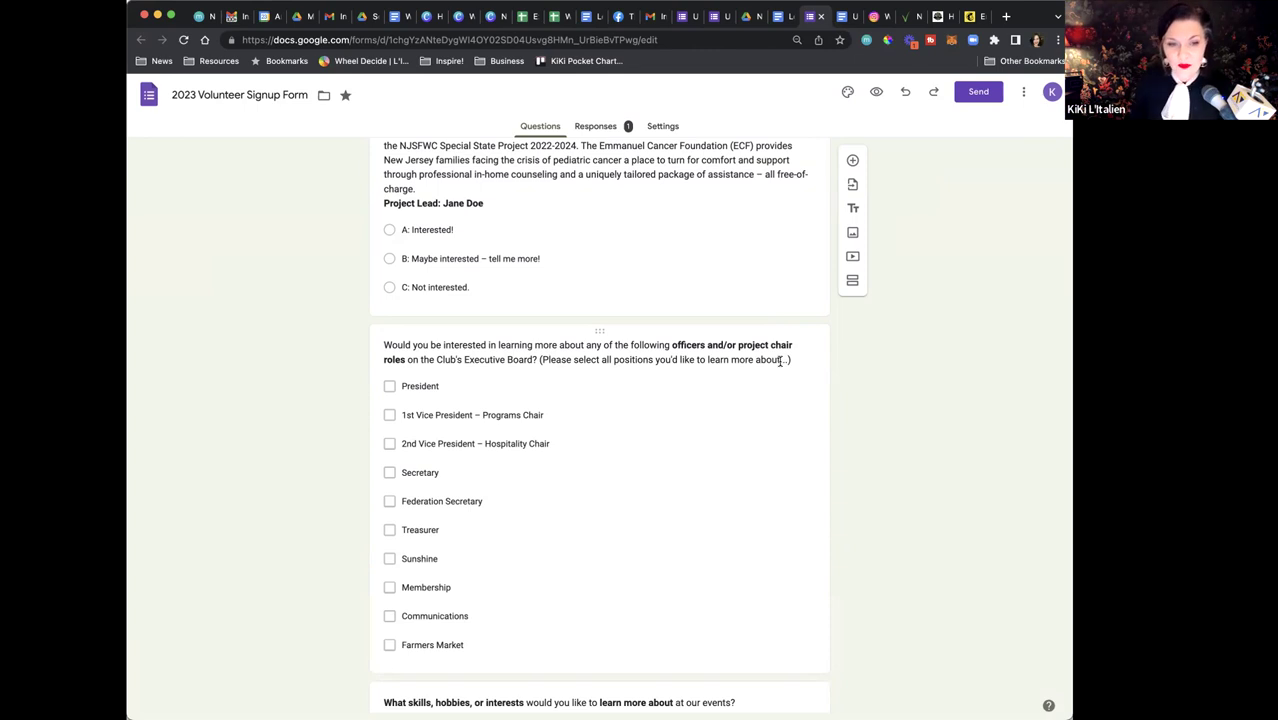
scroll(625, 509, "up", 1)
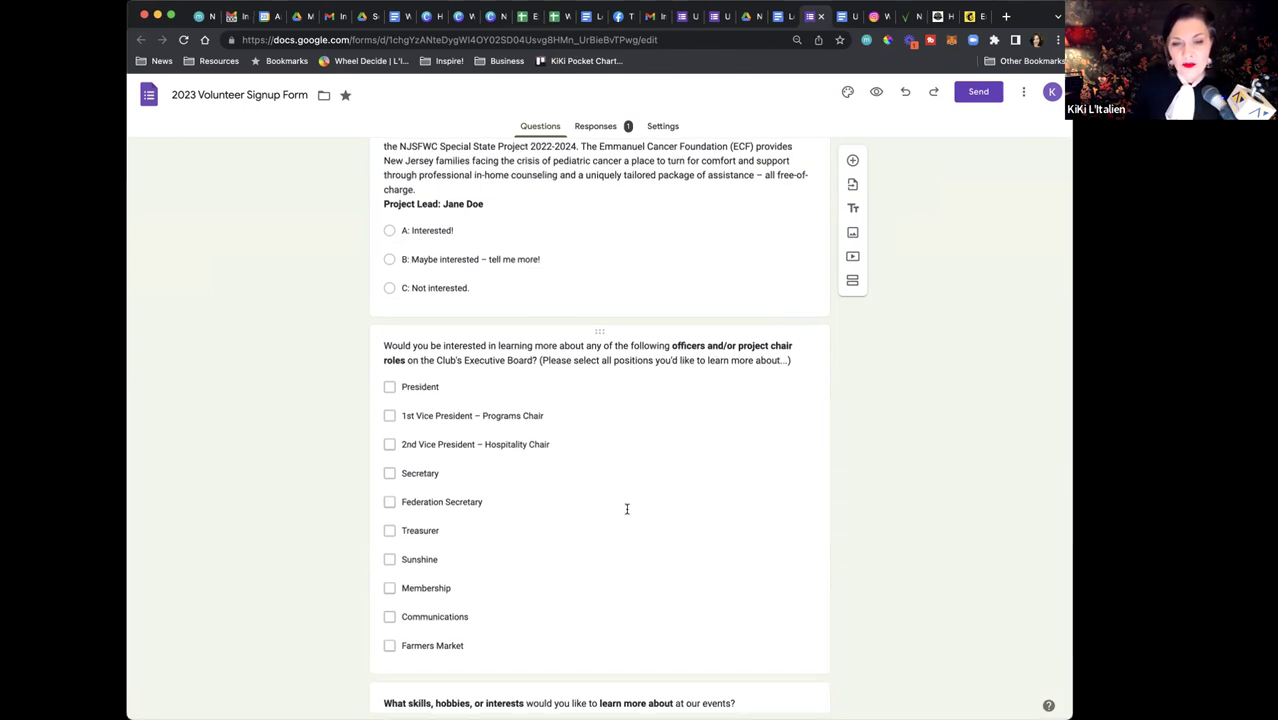
scroll(624, 520, "down", 4)
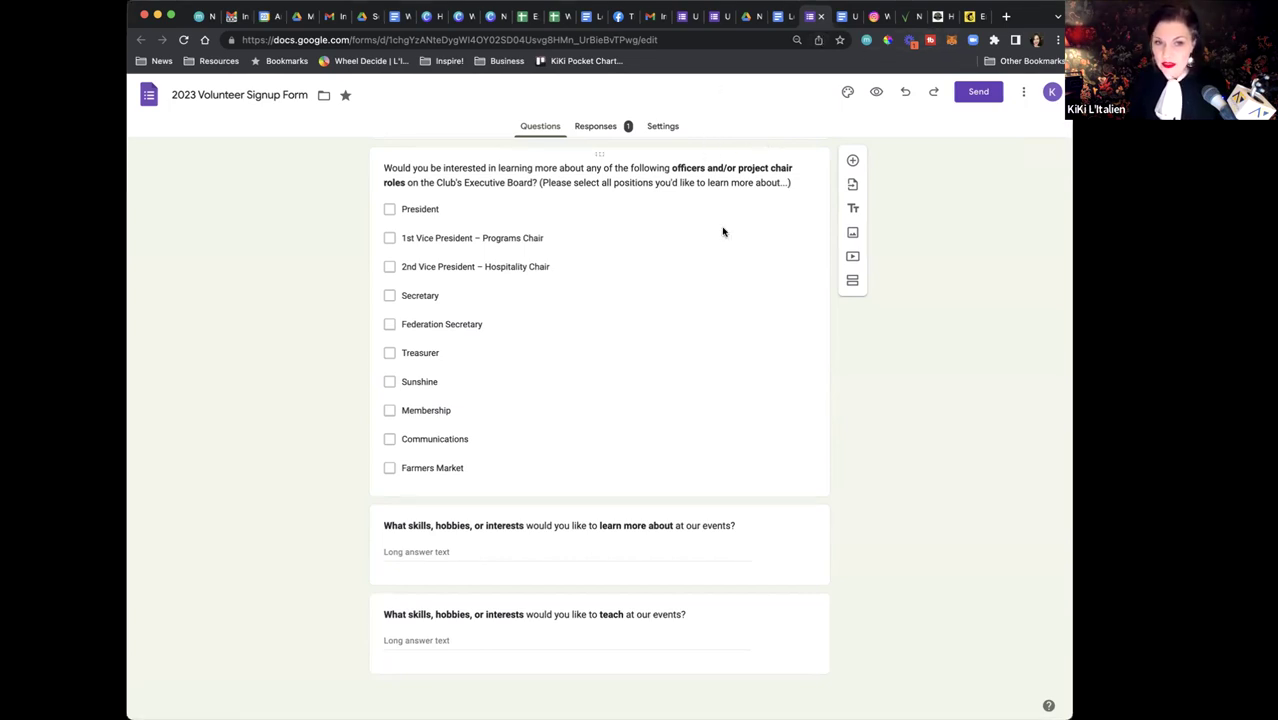
scroll(723, 232, "up", 3)
scroll(720, 231, "down", 3)
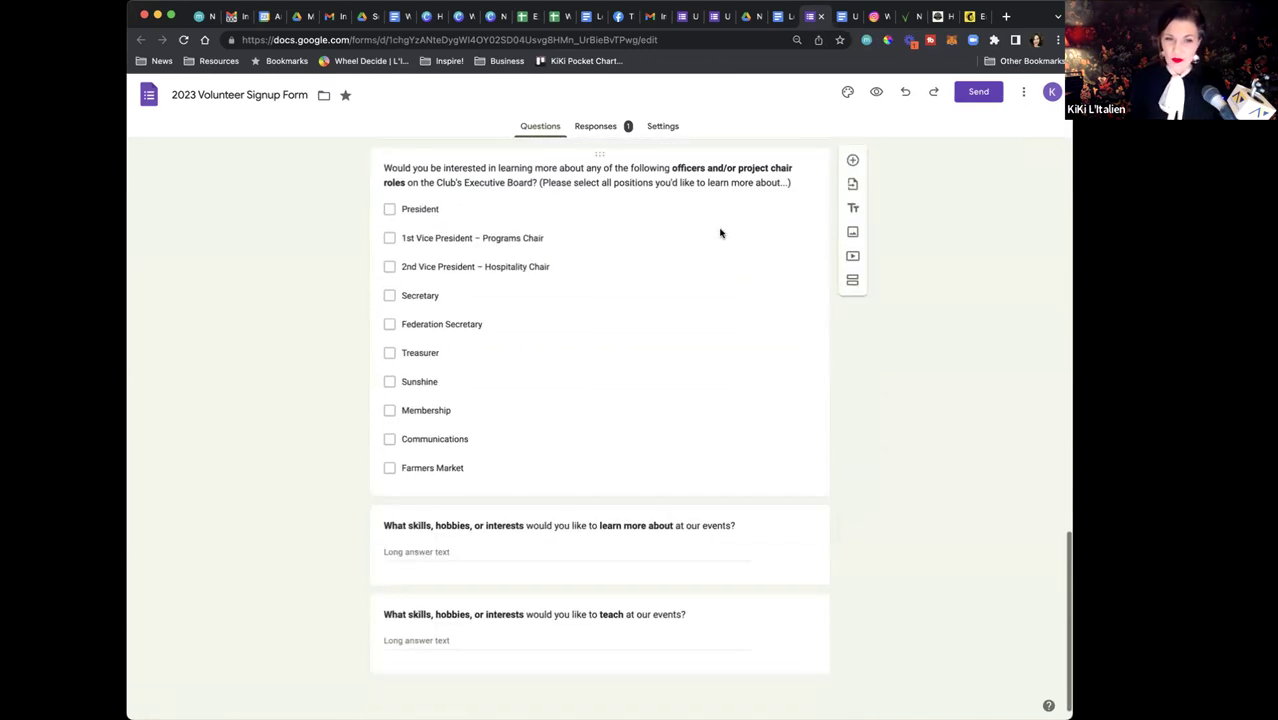
left_click(784, 494)
scroll(765, 330, "up", 3)
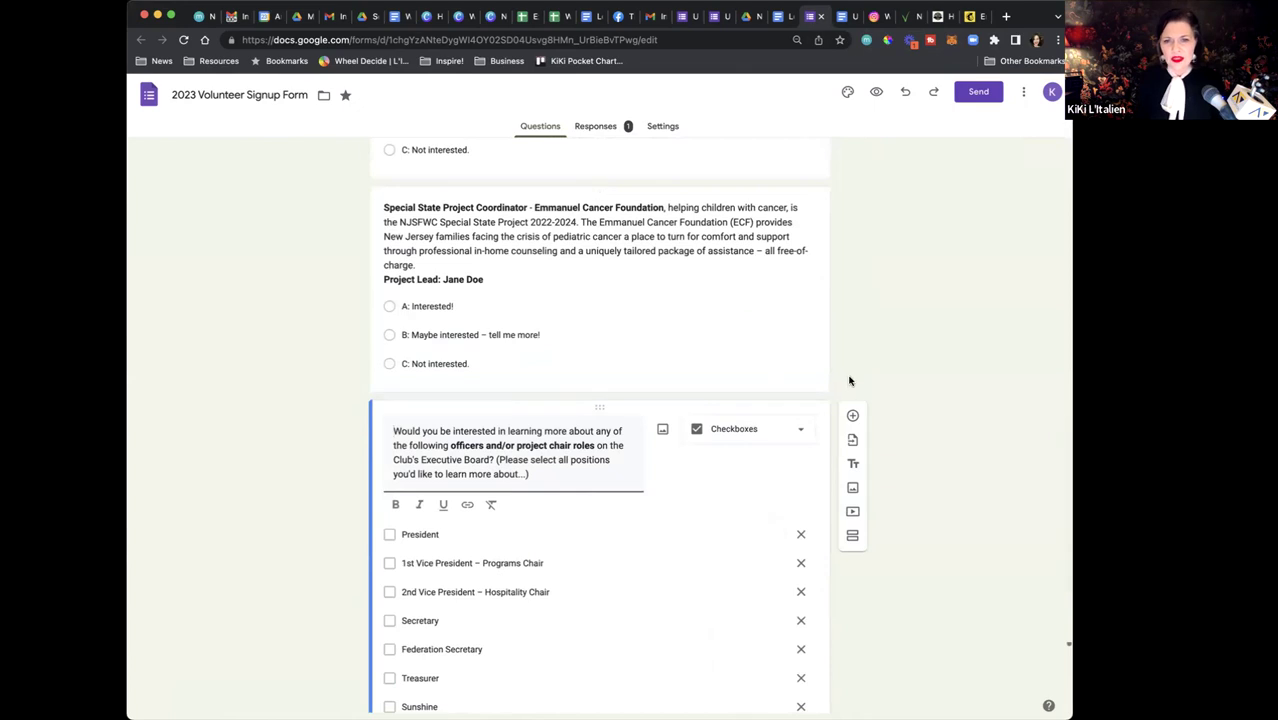
left_click(853, 415)
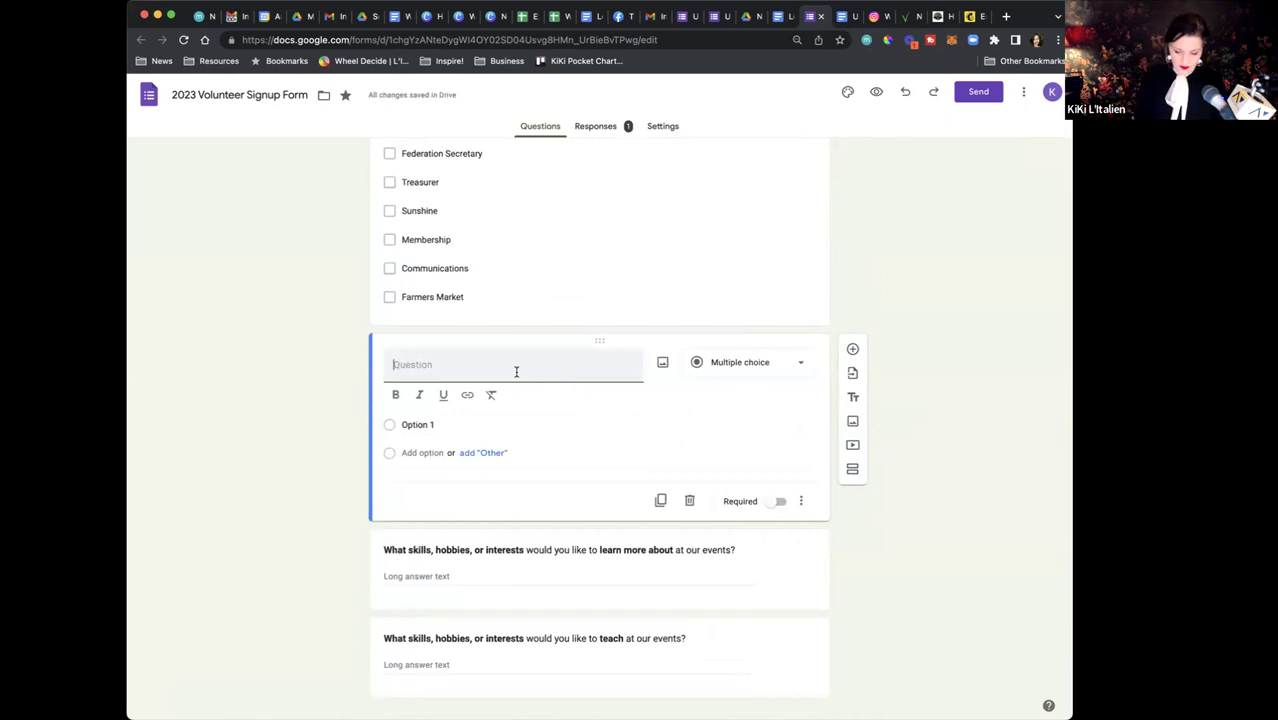
Title the question 'Communications Team:' with 'Project Lead' on a second line
type("Comm")
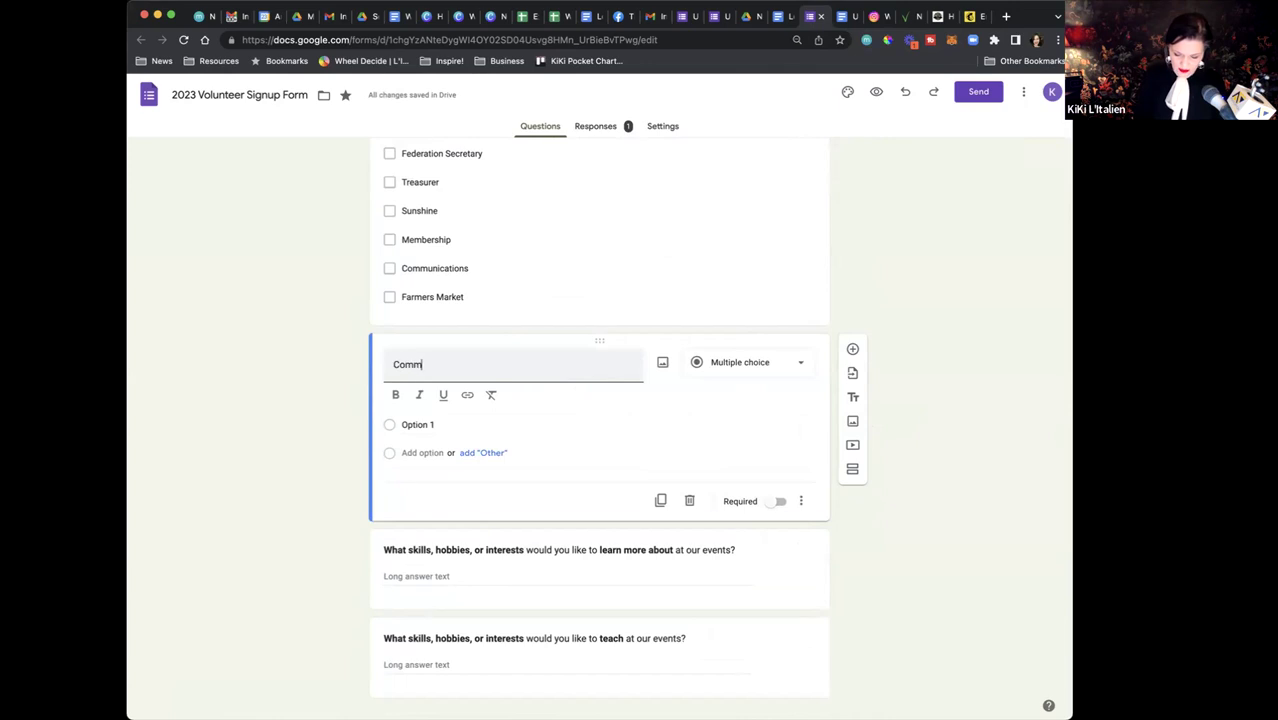
type("unication")
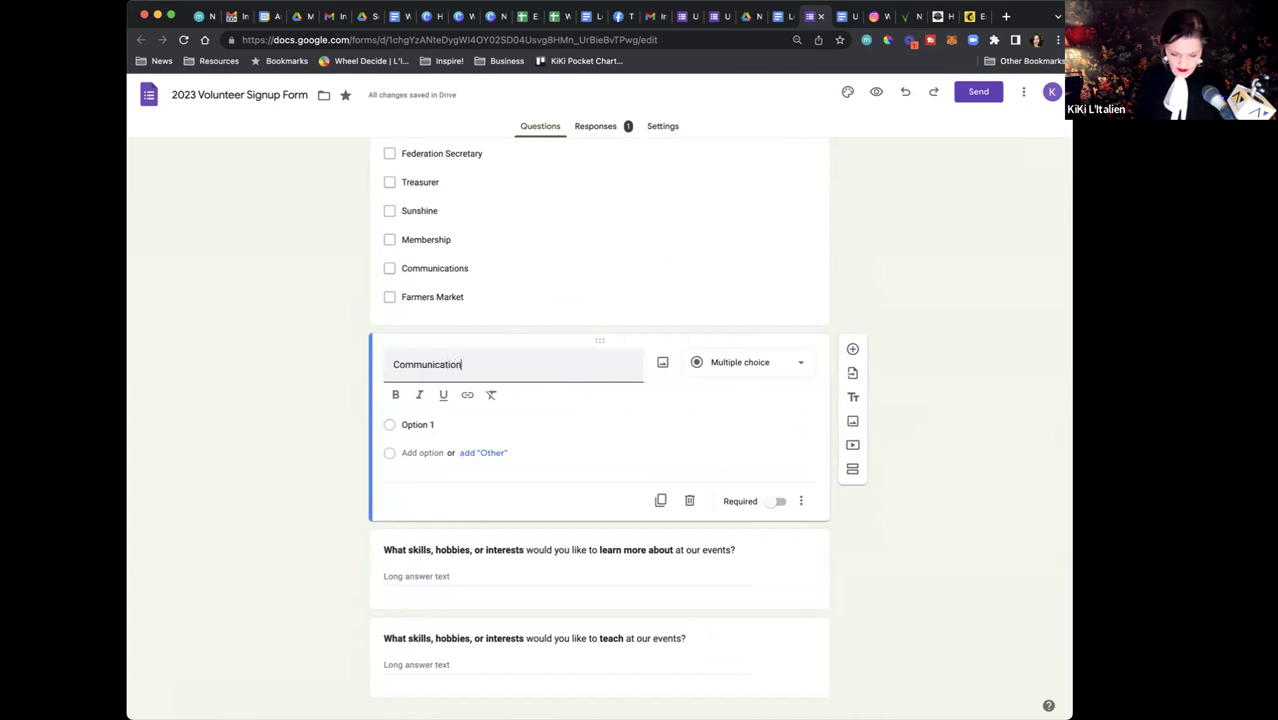
type("s Team:")
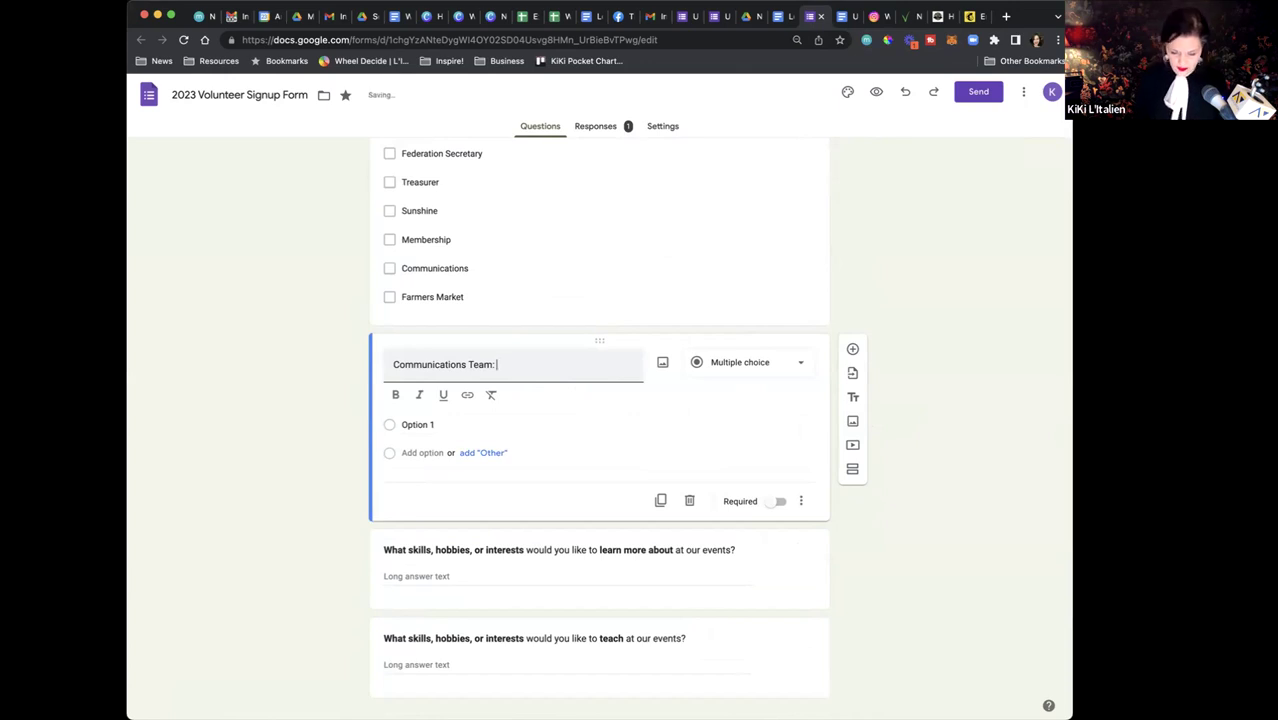
key("Return")
type("Project Lead")
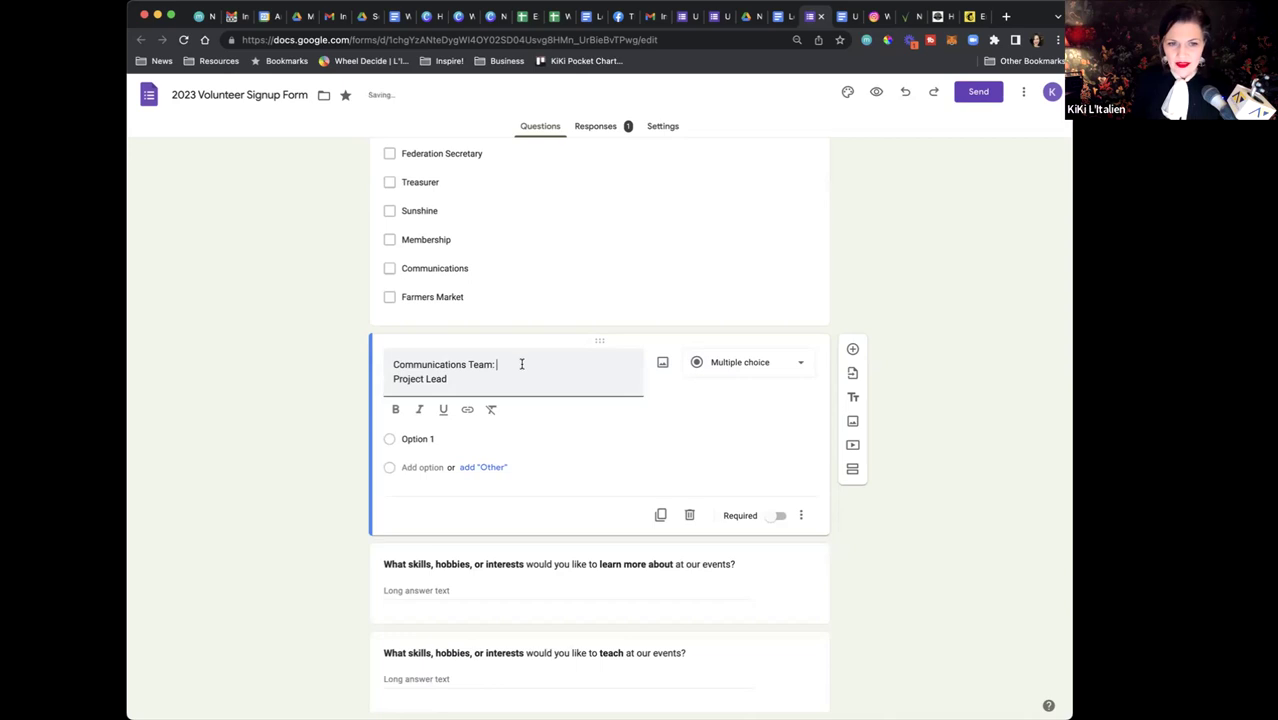
Set the first option to 'A: Interested' and accept the suggested options B, C and D
left_click(430, 440)
type("In")
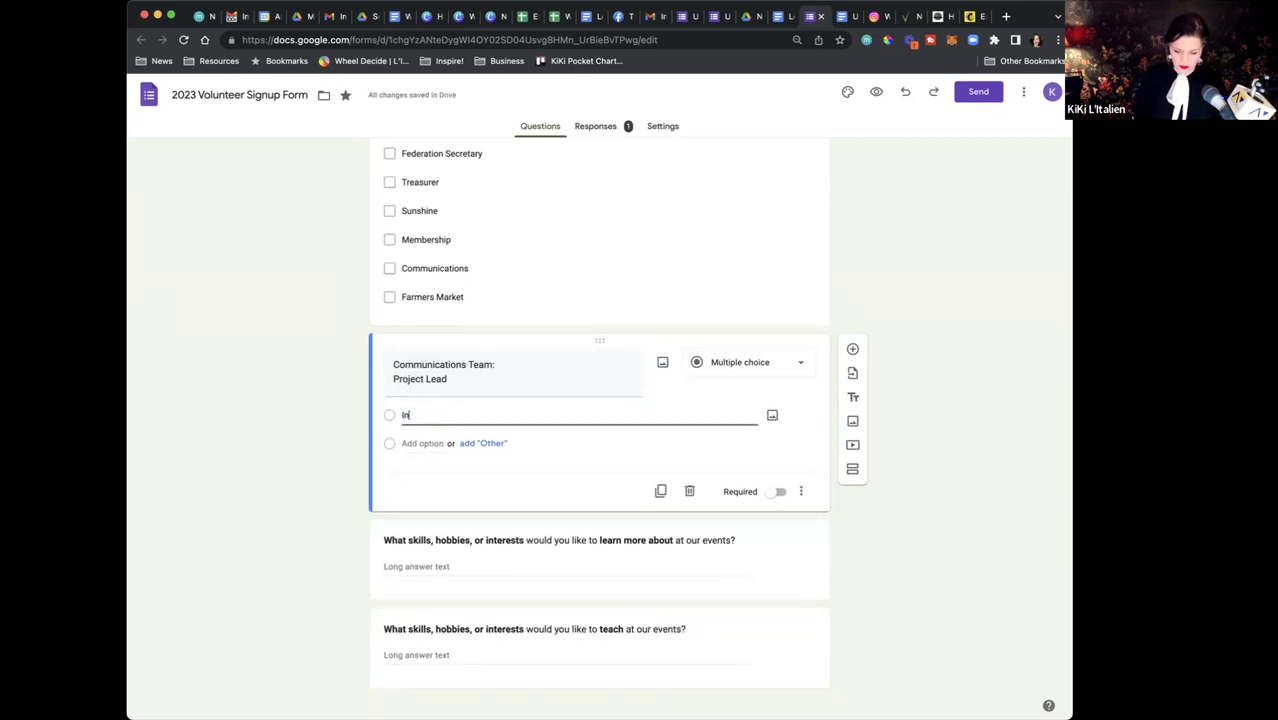
key("BackSpace")
key("BackSpace")
type("A")
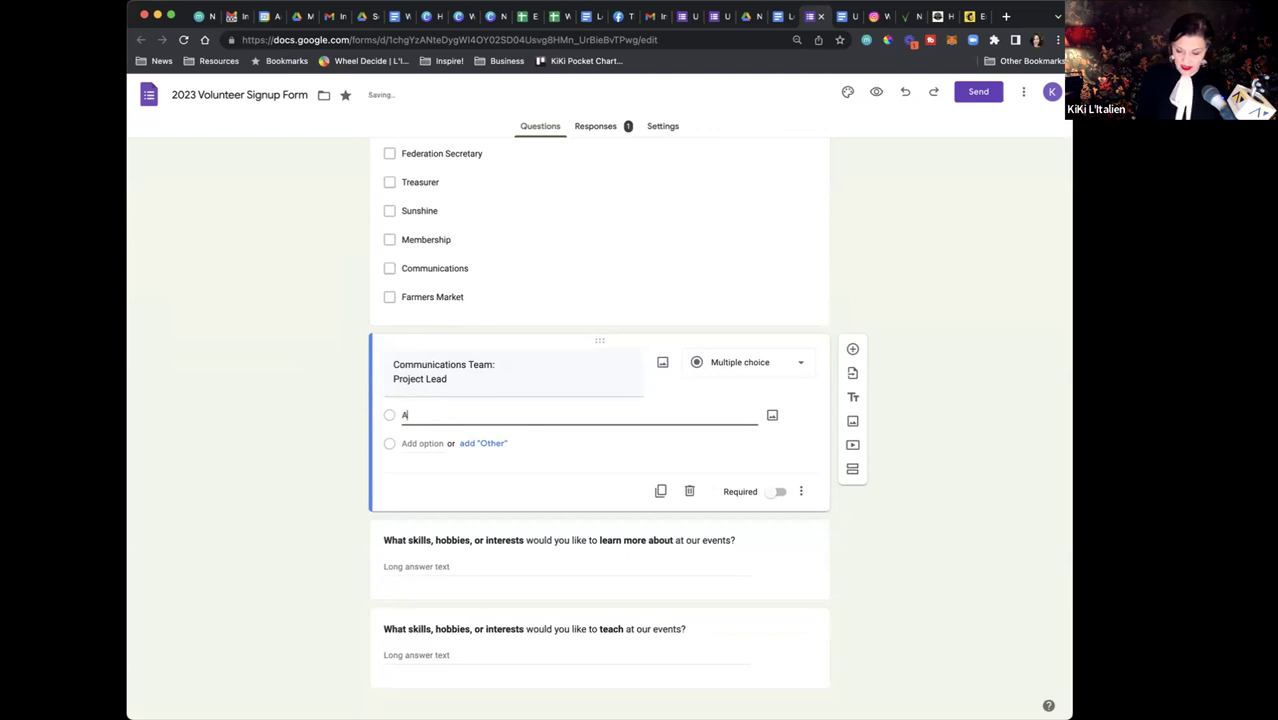
type(": Interested")
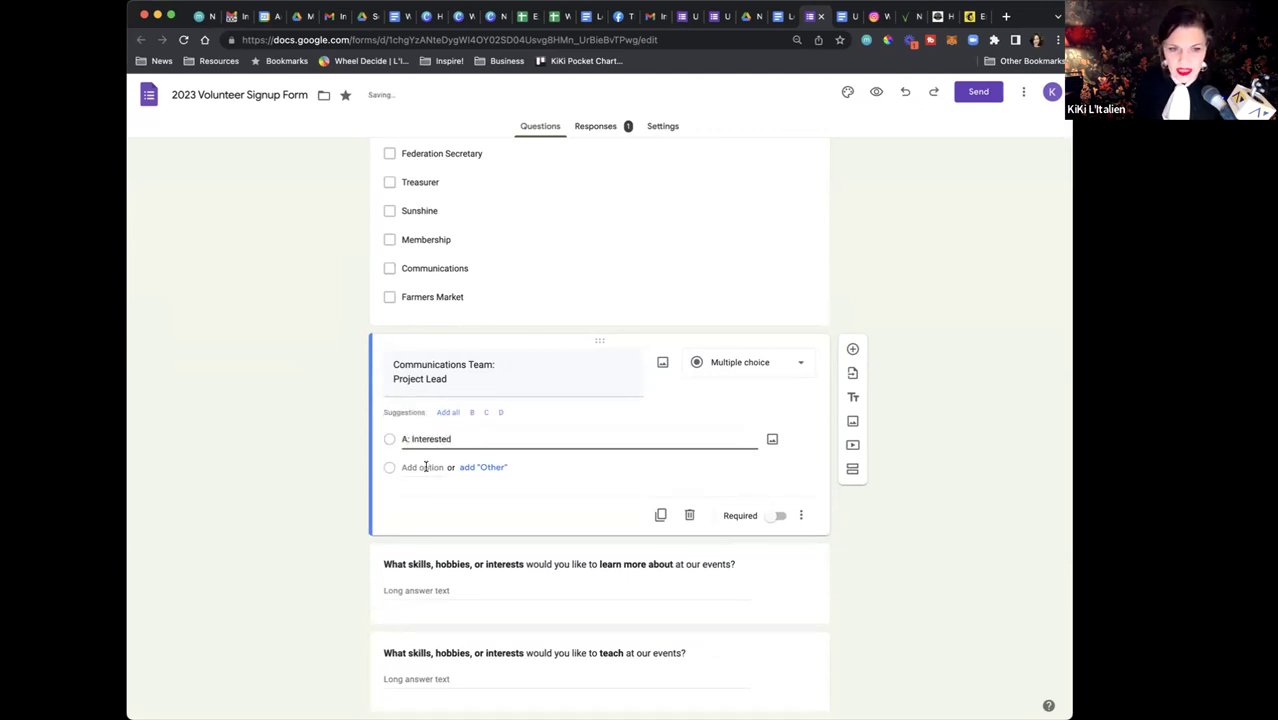
left_click(452, 416)
left_click(452, 416)
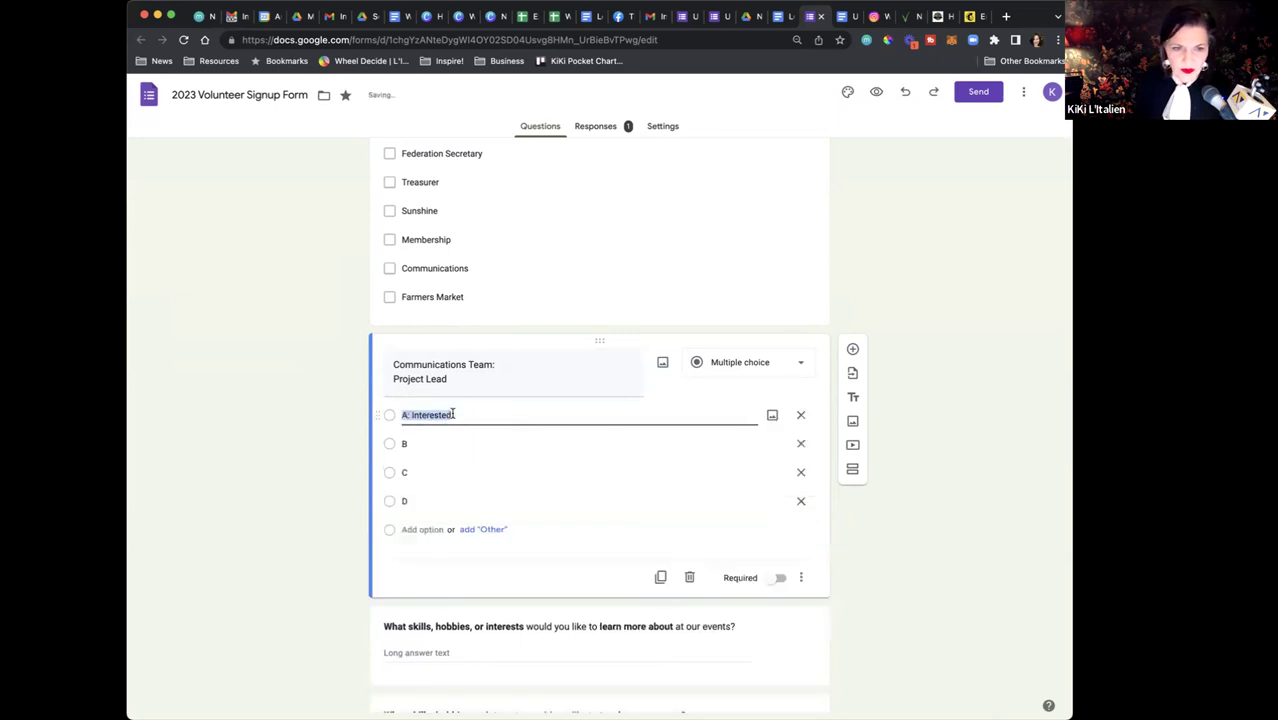
Change option B to 'Maybe Interested - Tell me more', option C to ': Not interested.', and delete option D
left_click(420, 443)
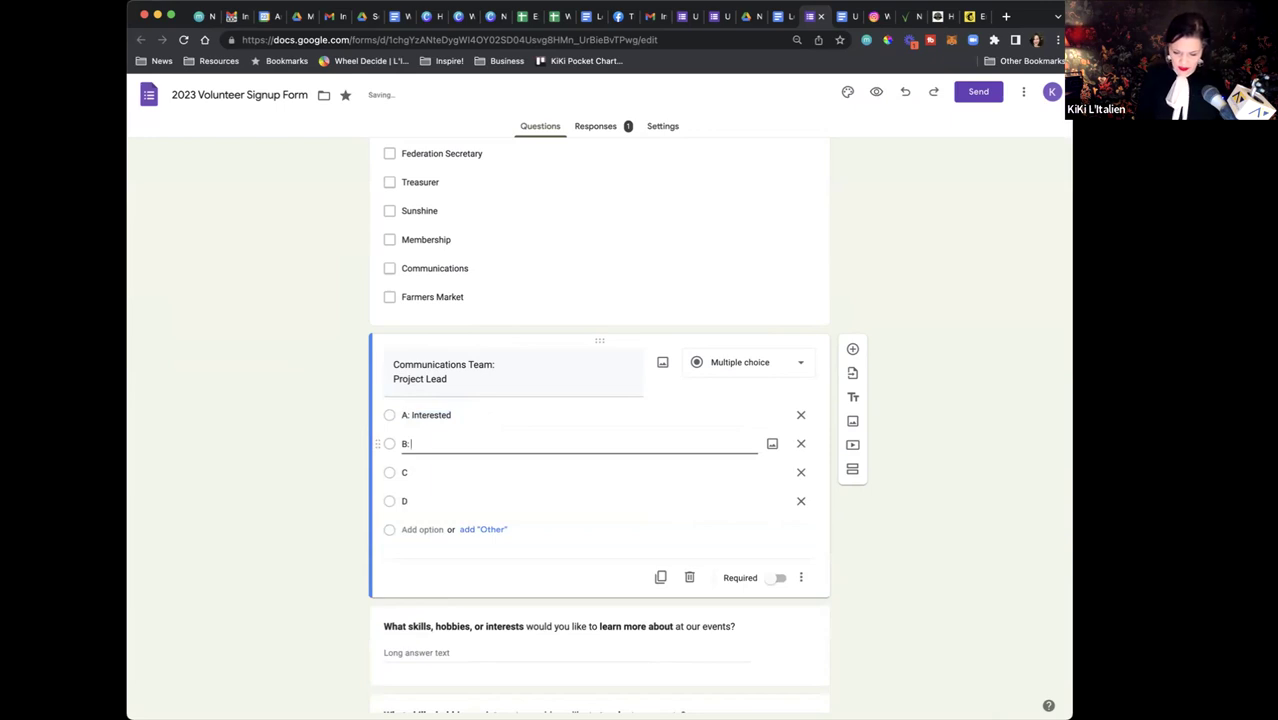
scroll(484, 270, "up", 5)
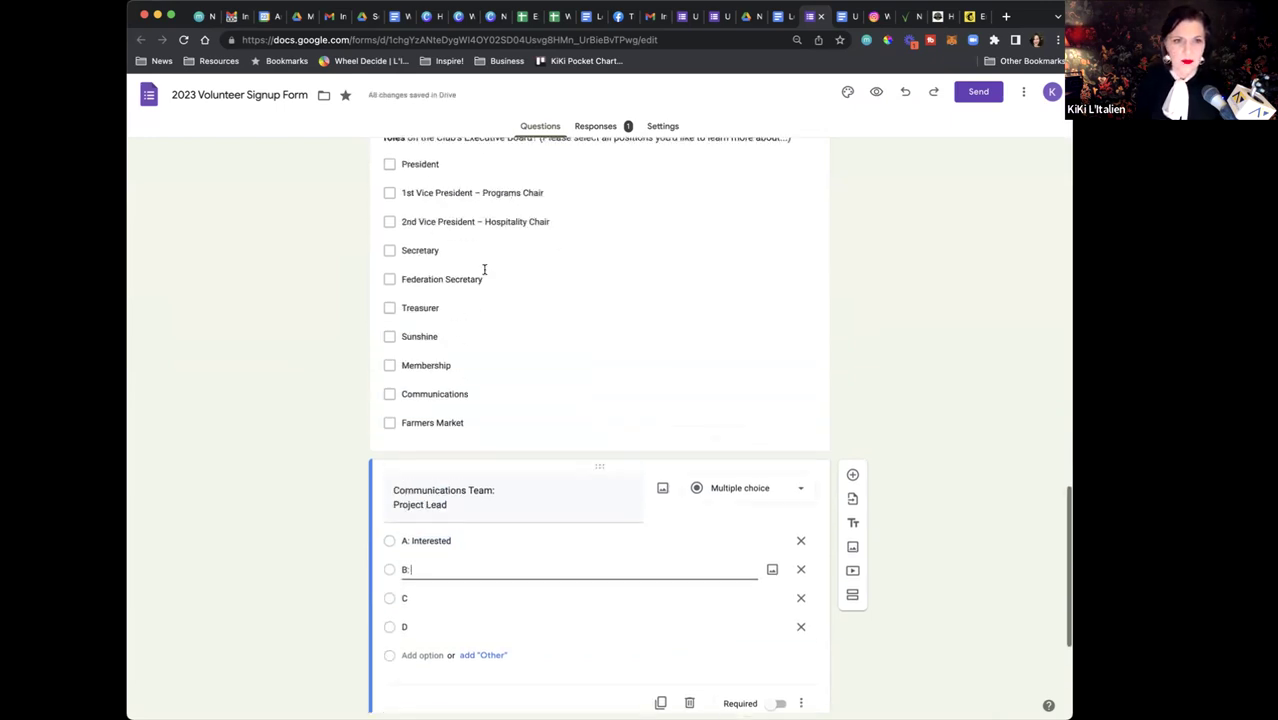
scroll(484, 270, "down", 5)
type("Maybe Inter")
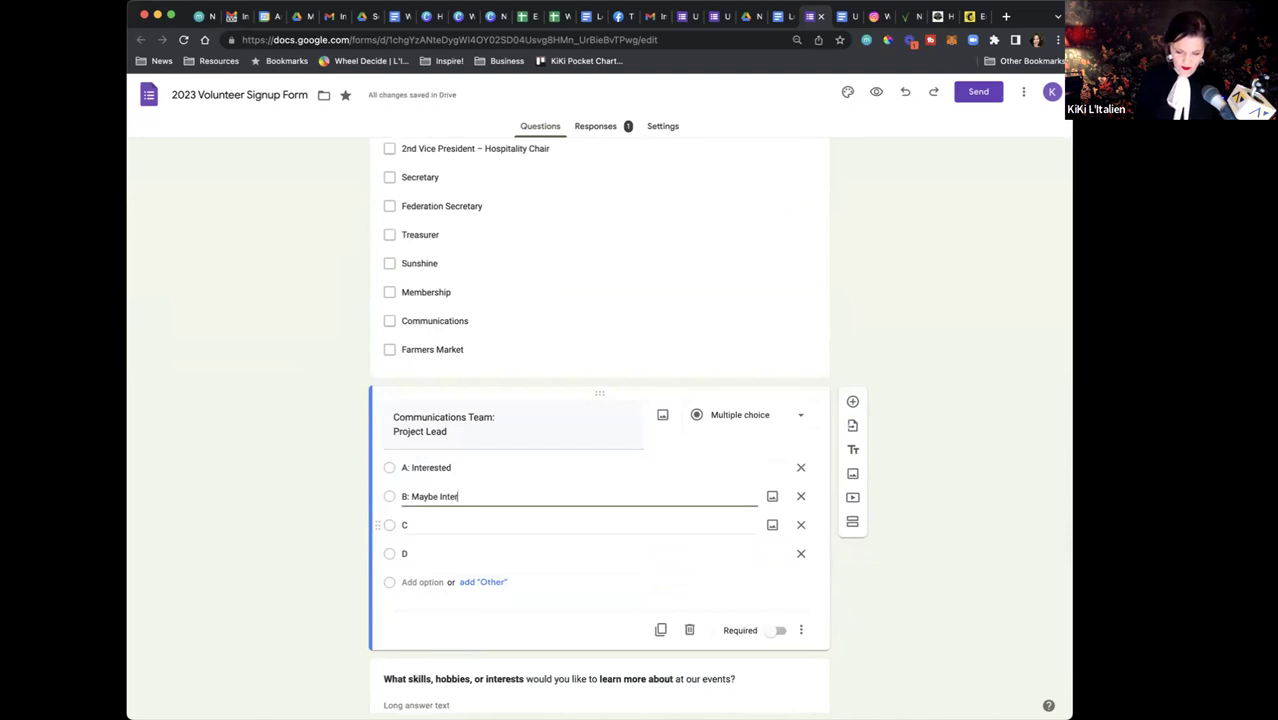
type("ested - Tell me more!")
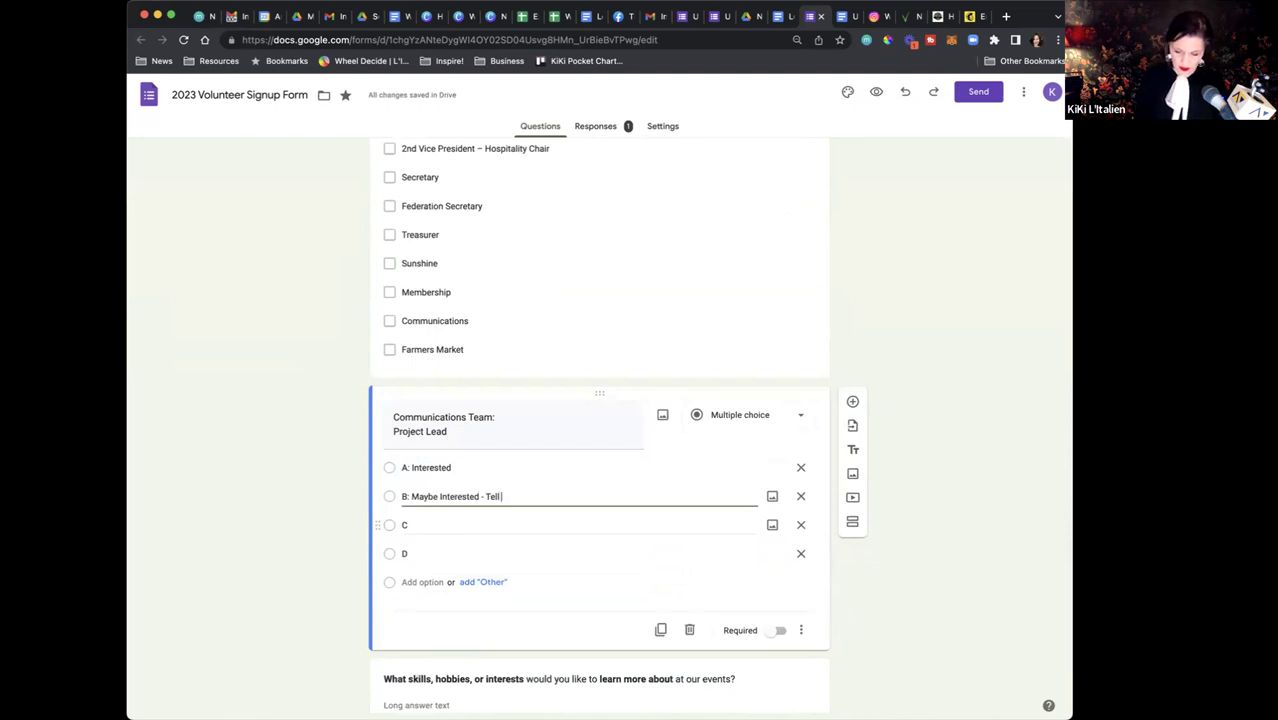
left_click(427, 525)
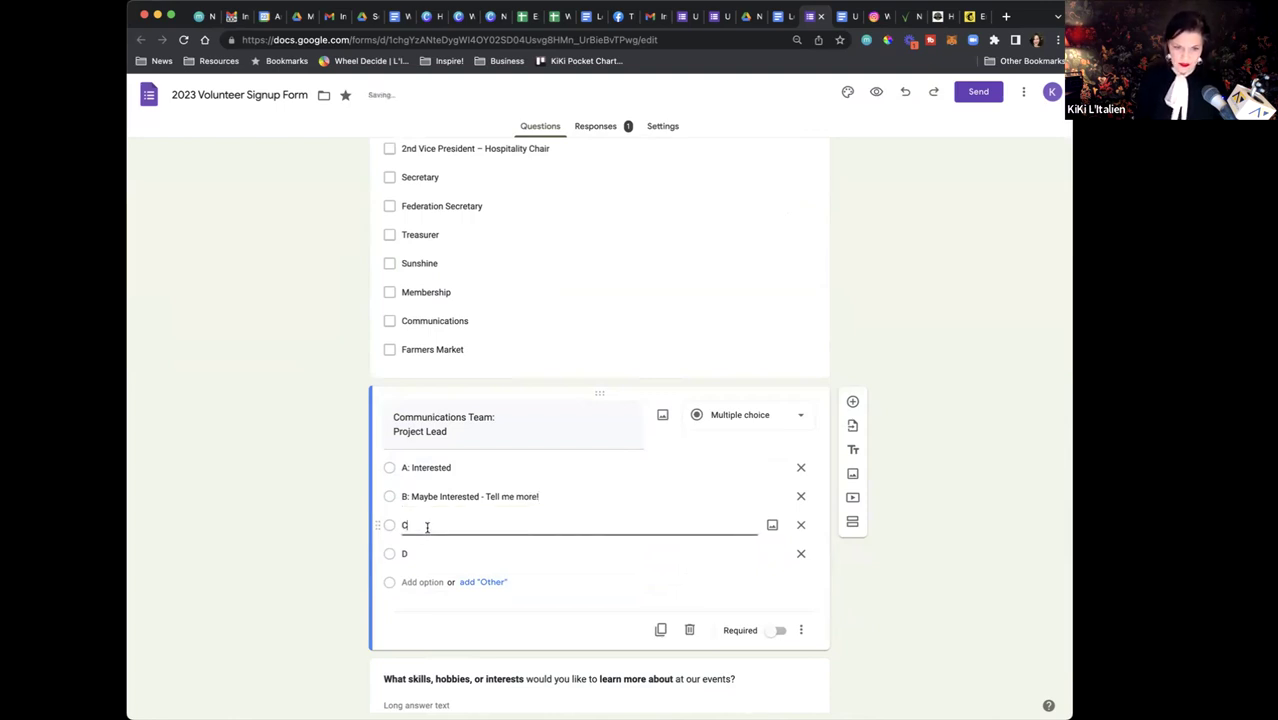
type(": Not interested")
type(".")
left_click(800, 553)
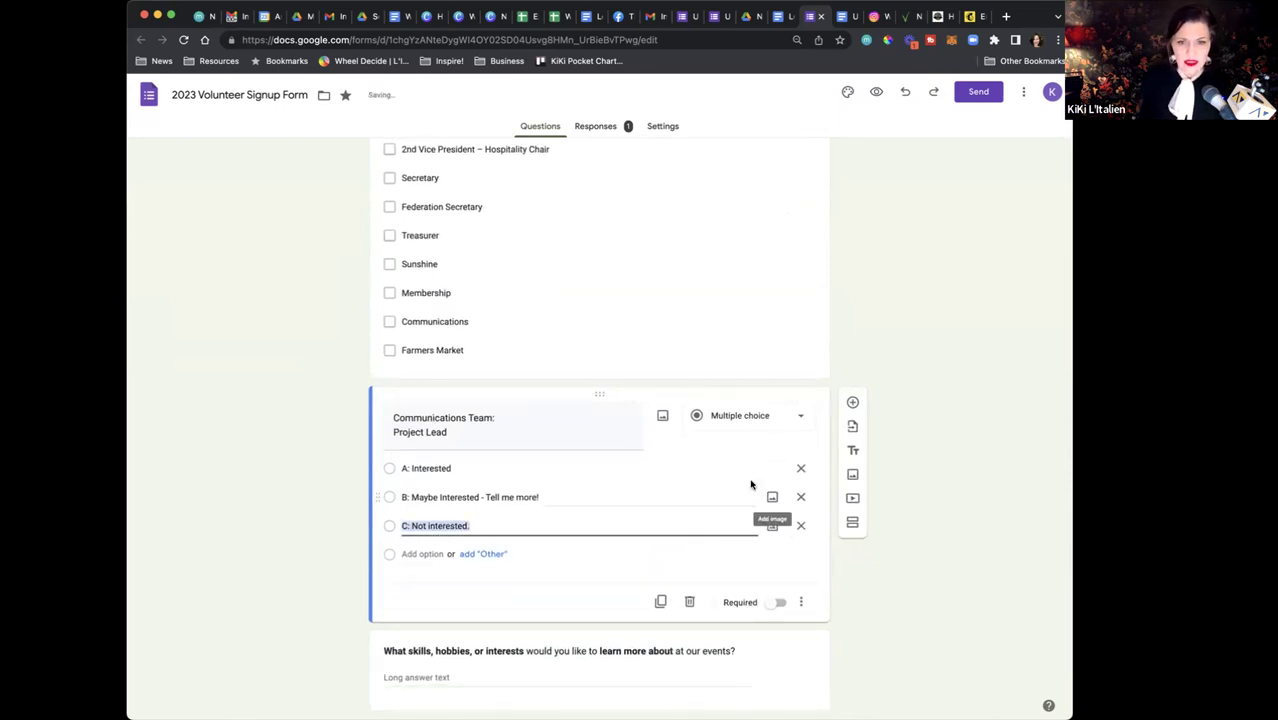
left_click(935, 355)
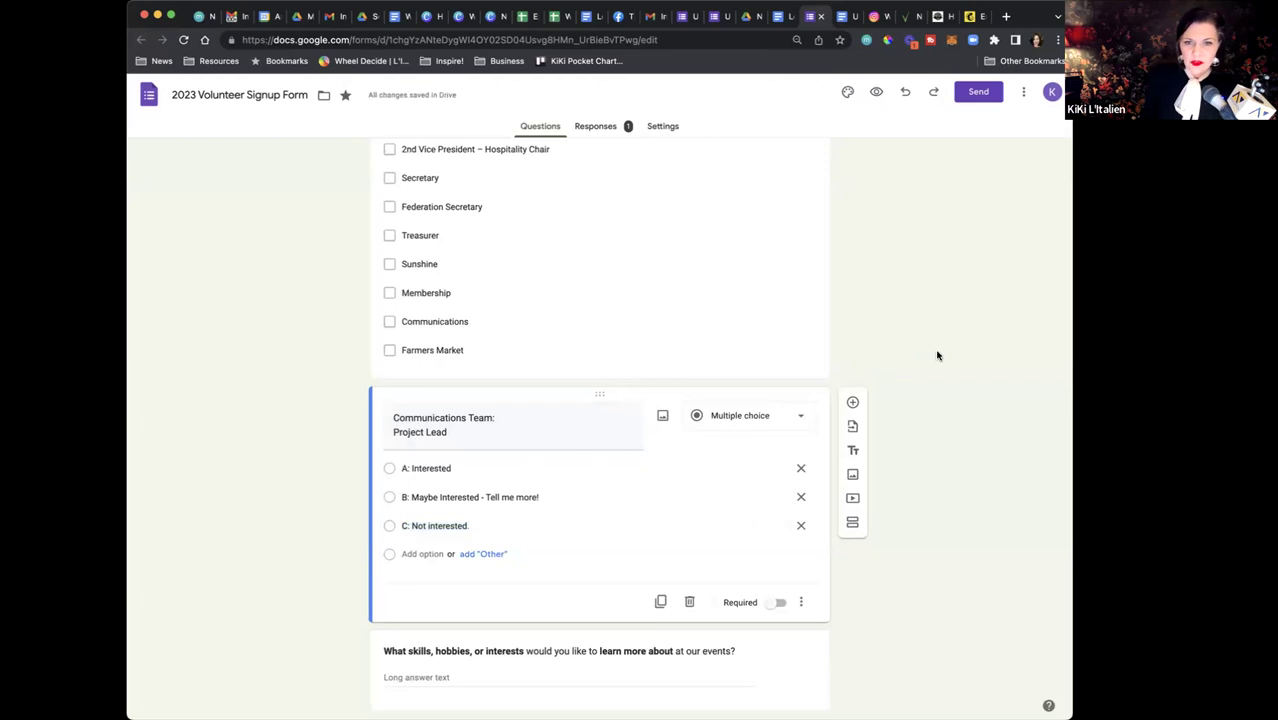
Move the question below Girls Career Institute and bold 'Communications Team:' in its title
left_click_drag(599, 393, 594, 615)
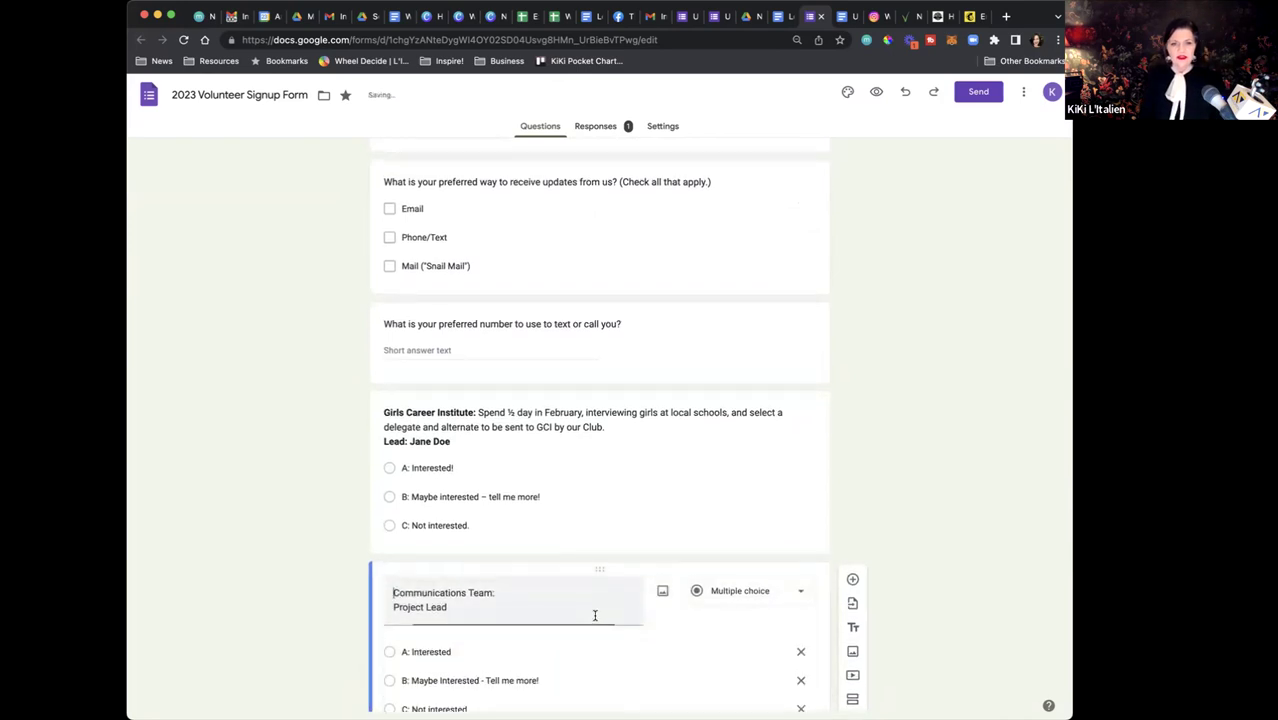
left_click_drag(495, 593, 393, 593)
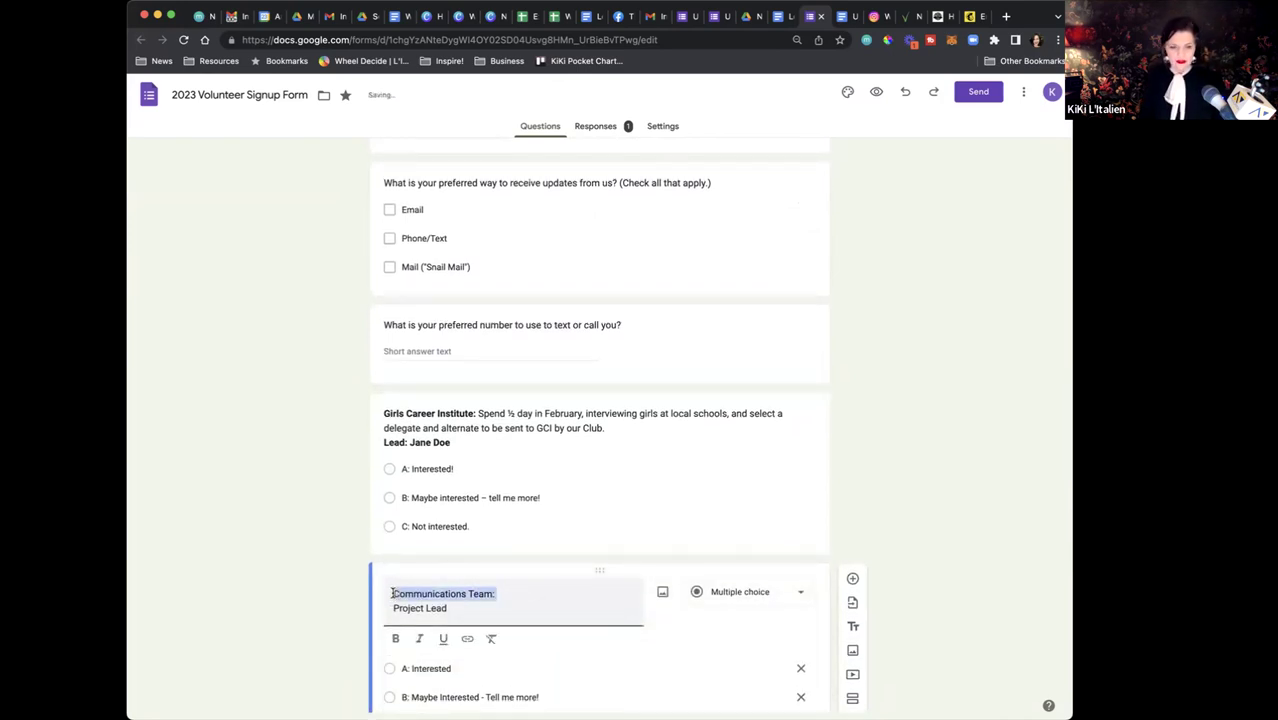
key("super+b")
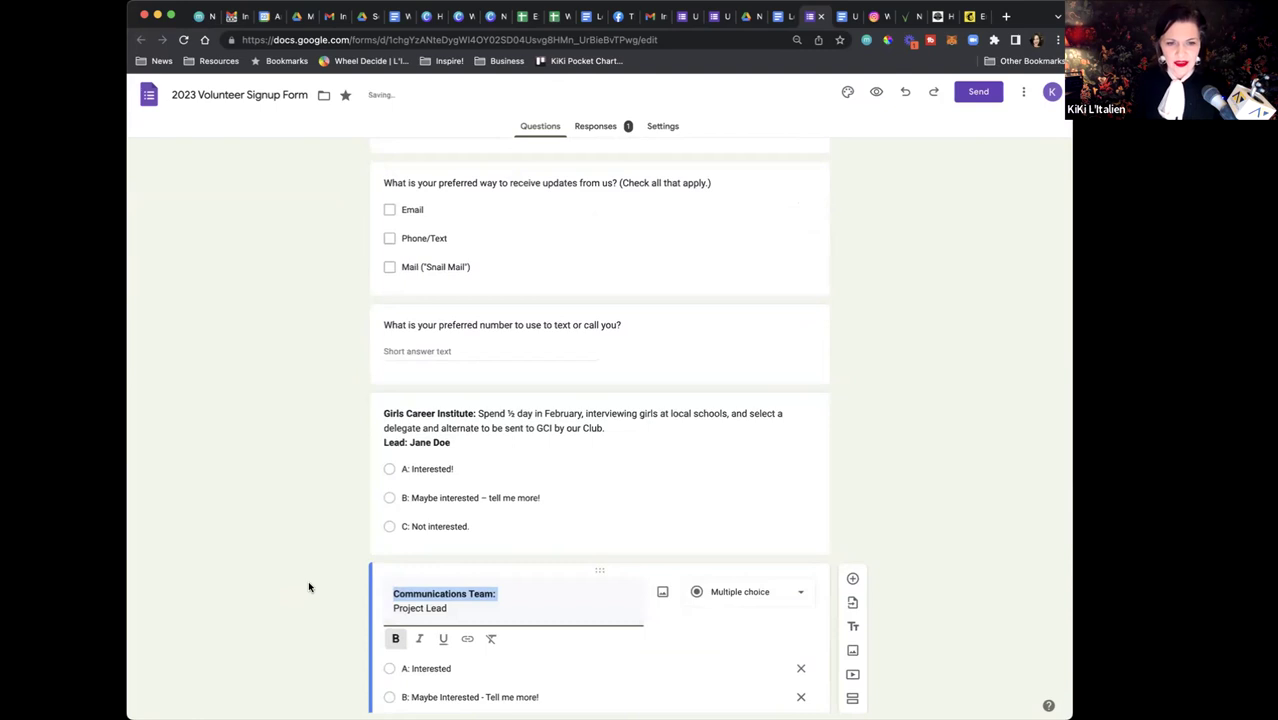
left_click(308, 580)
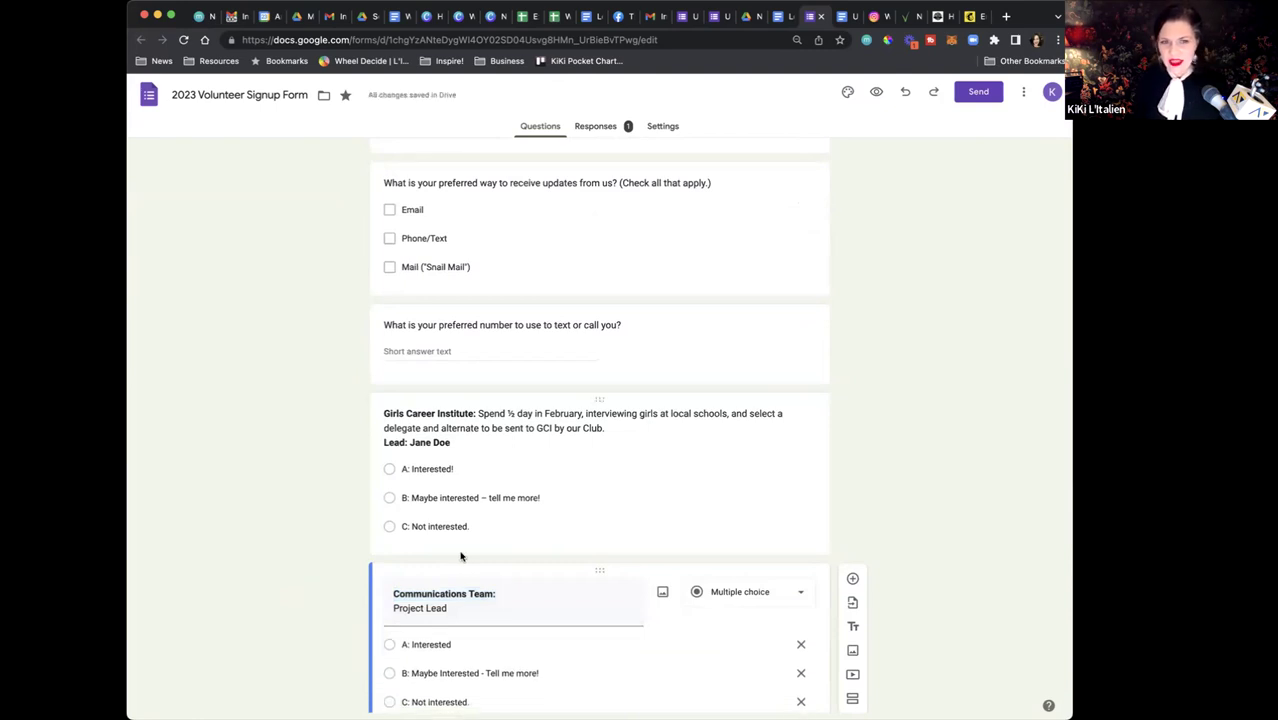
scroll(647, 488, "up", 5)
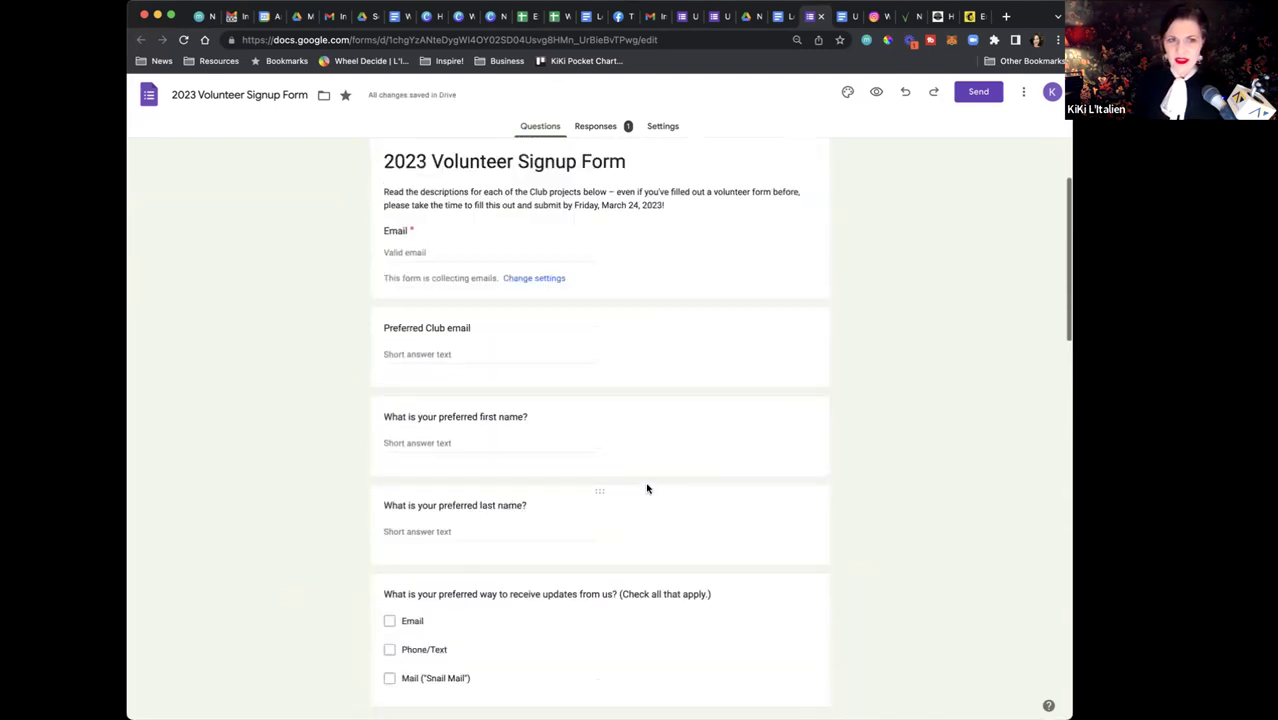
scroll(645, 490, "up", 2)
In Settings > Responses, keep Collect email addresses on and set Send responders a copy to Always
left_click(660, 128)
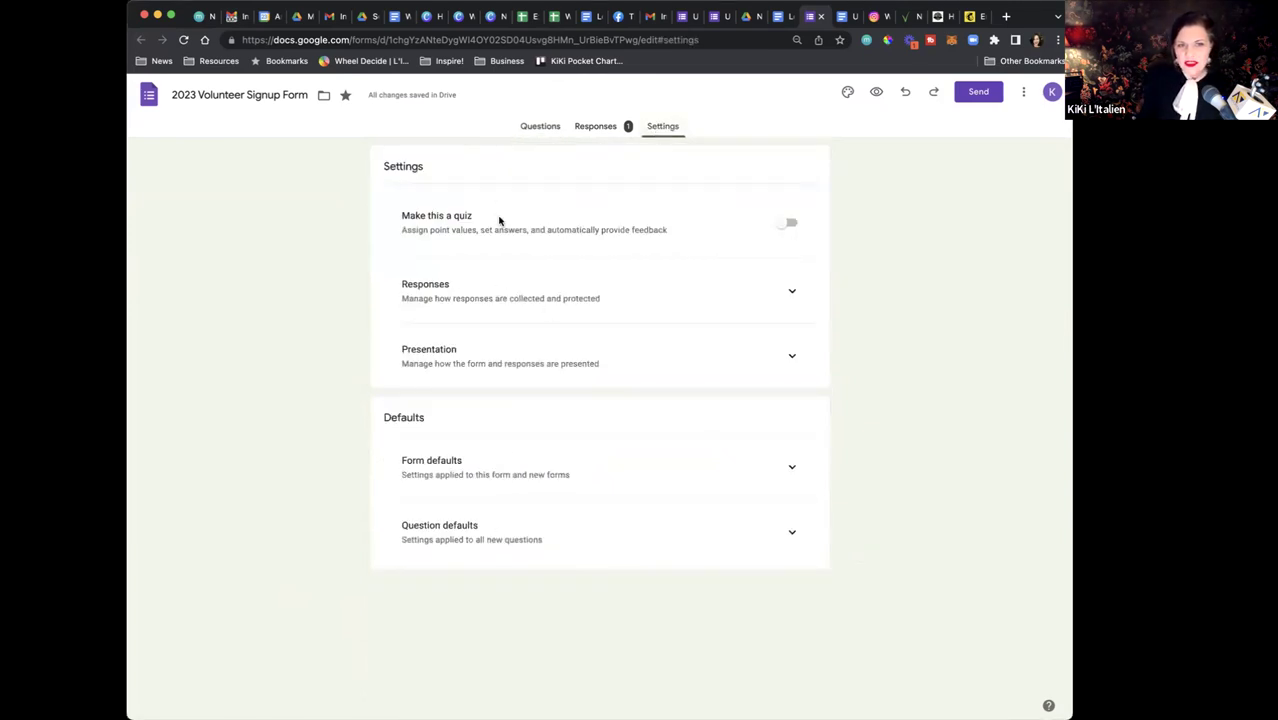
left_click(547, 129)
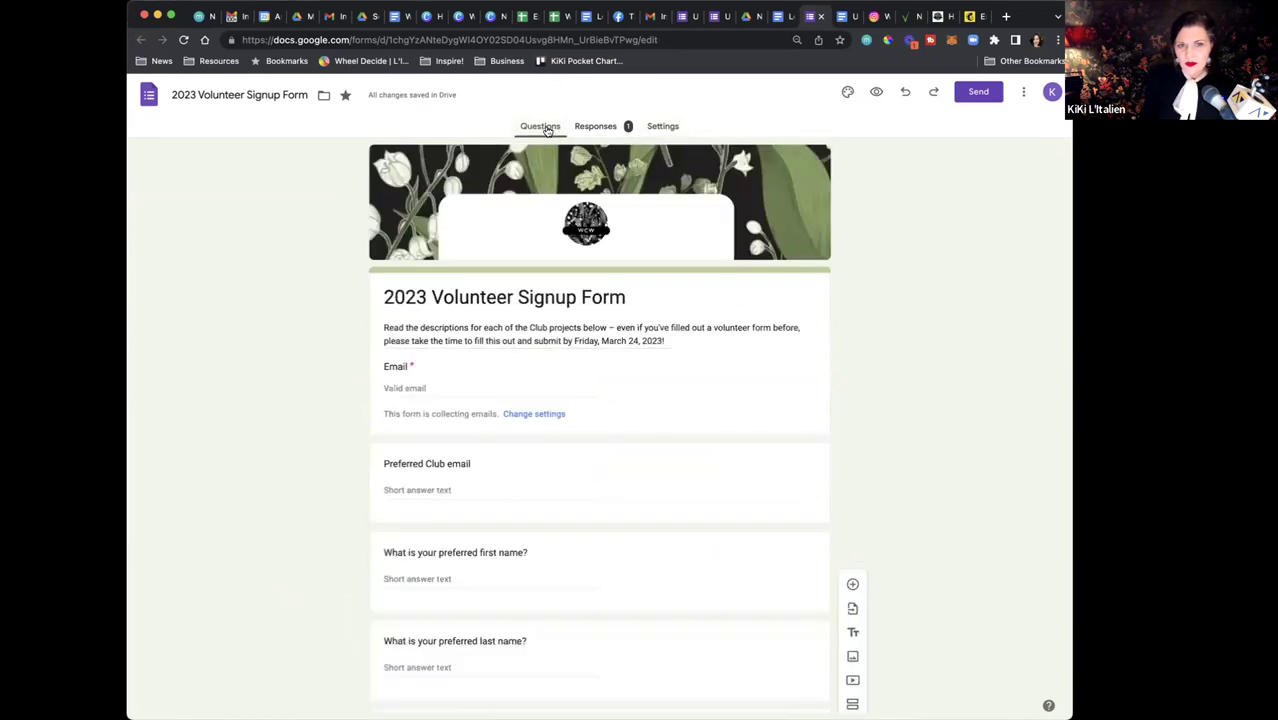
left_click(662, 128)
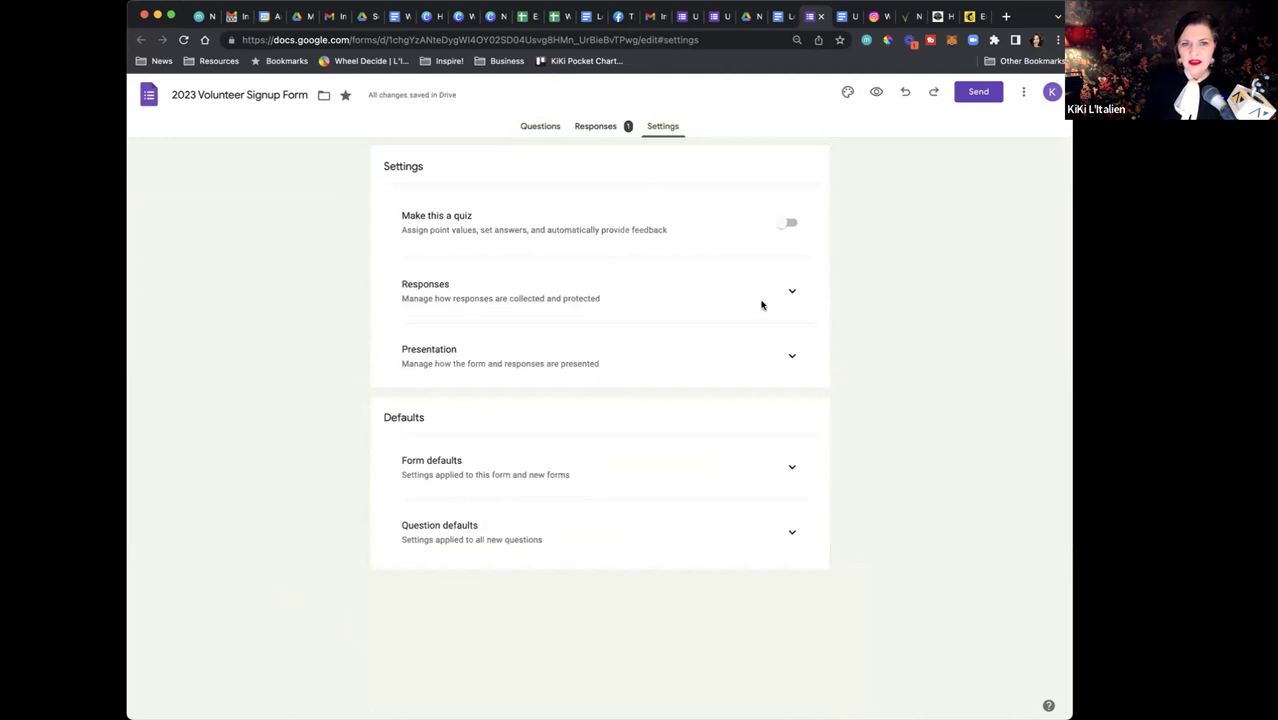
left_click(797, 292)
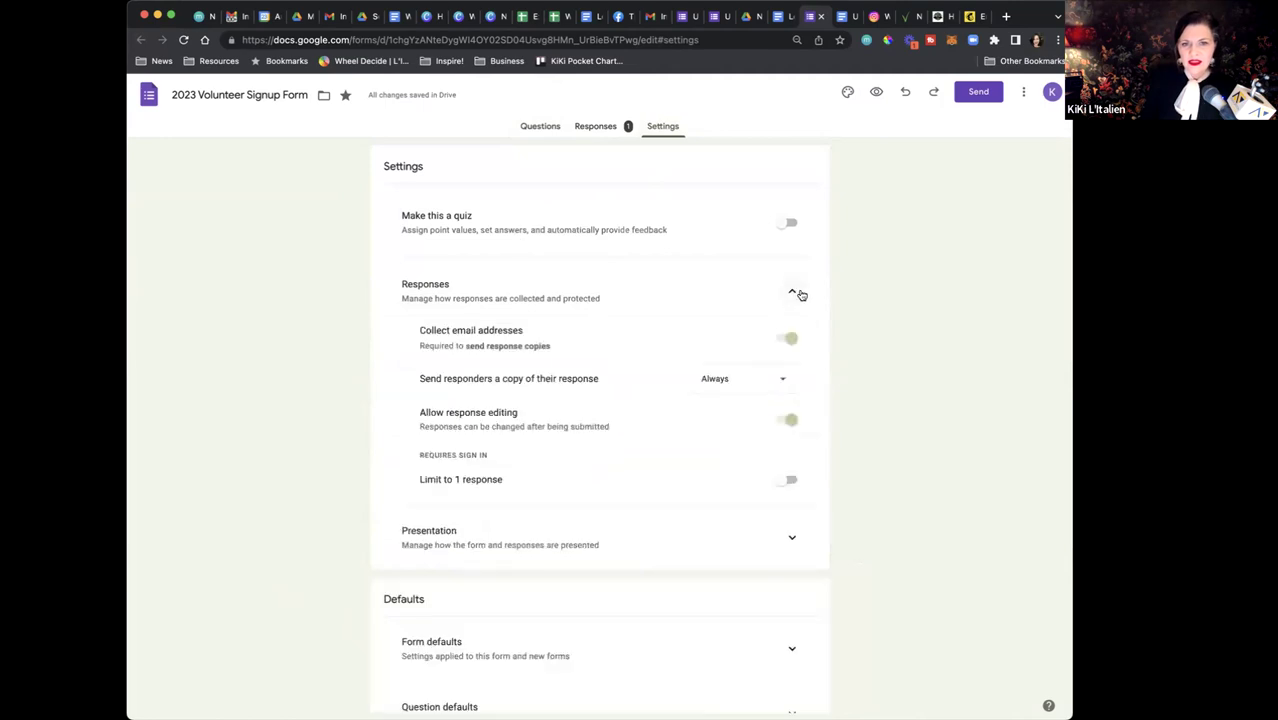
left_click(786, 343)
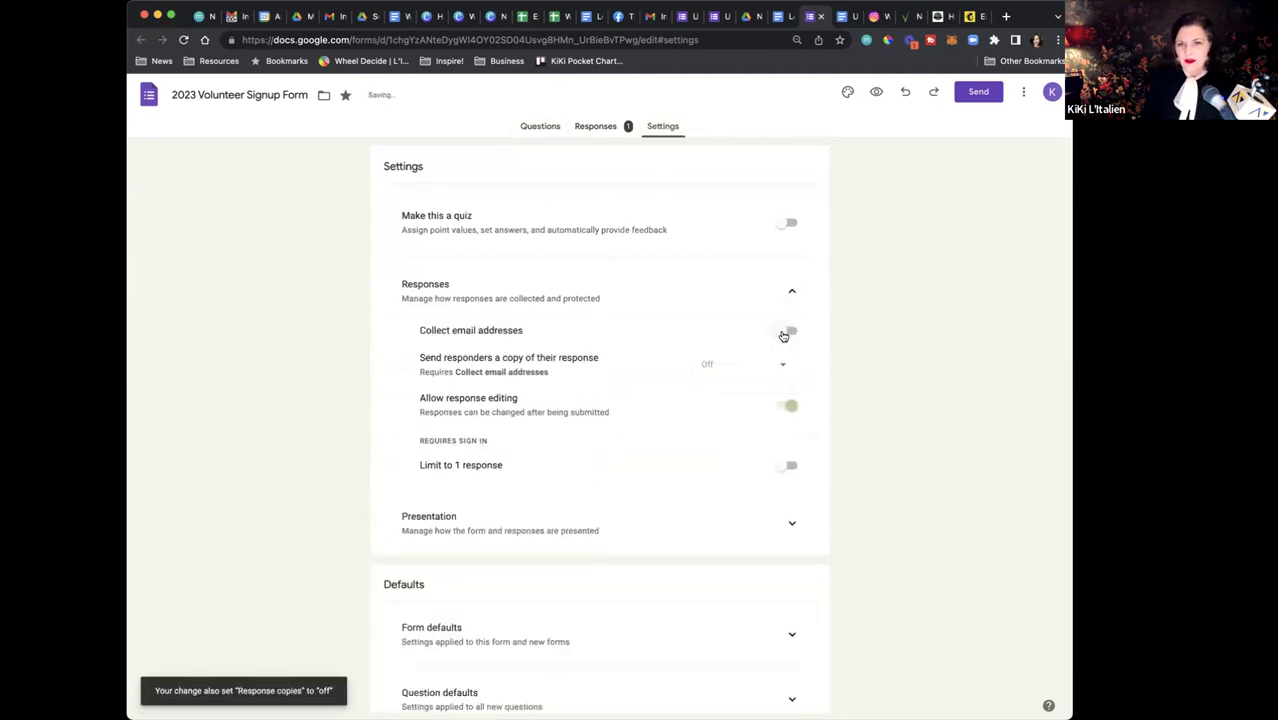
left_click(783, 334)
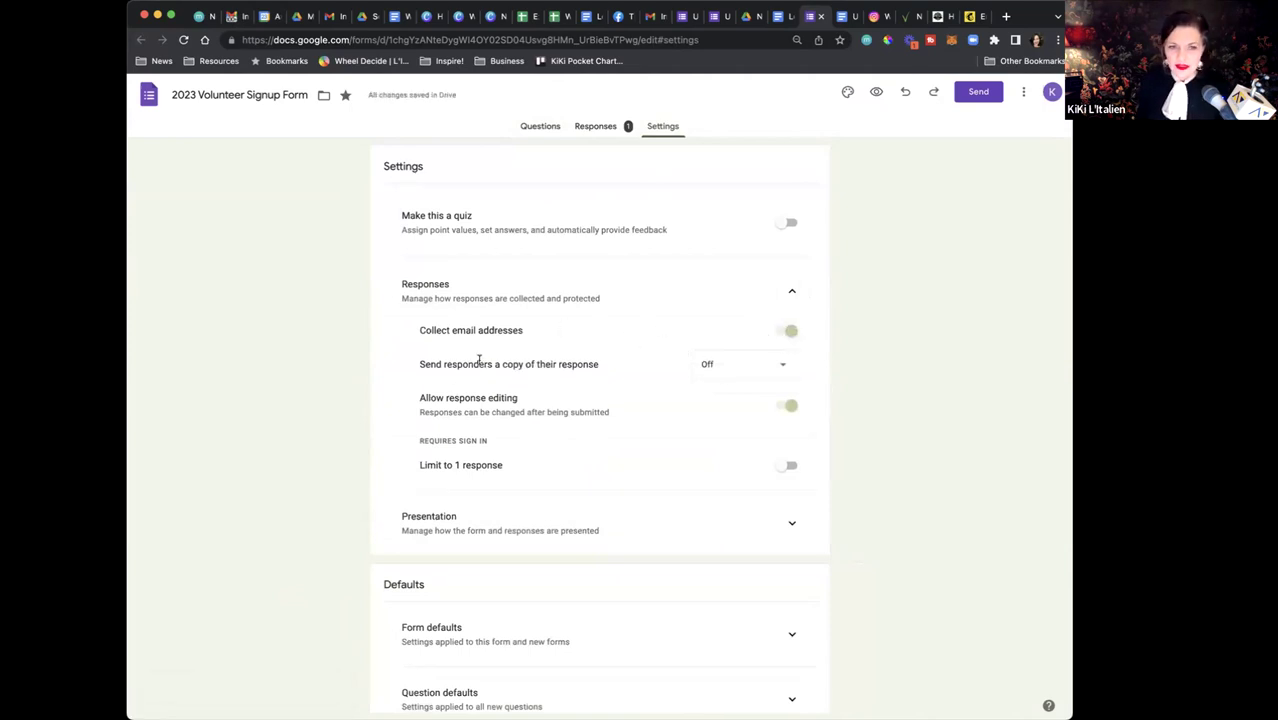
left_click(785, 366)
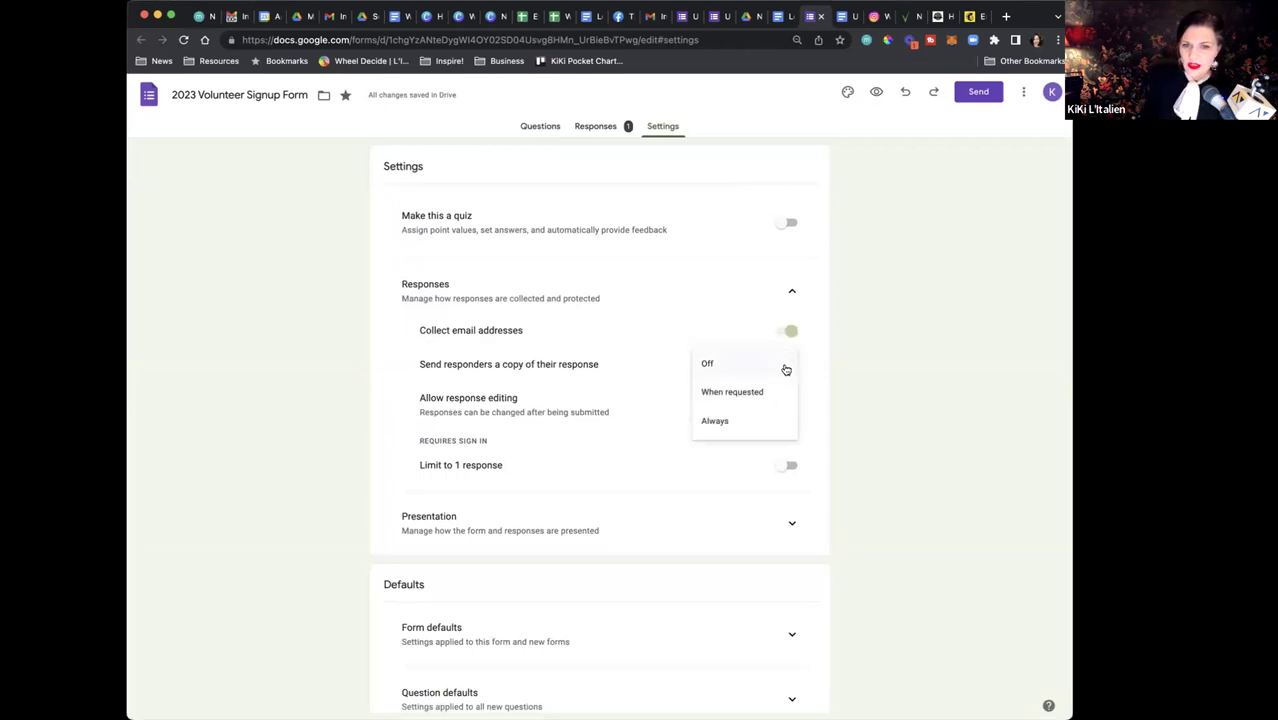
left_click(739, 420)
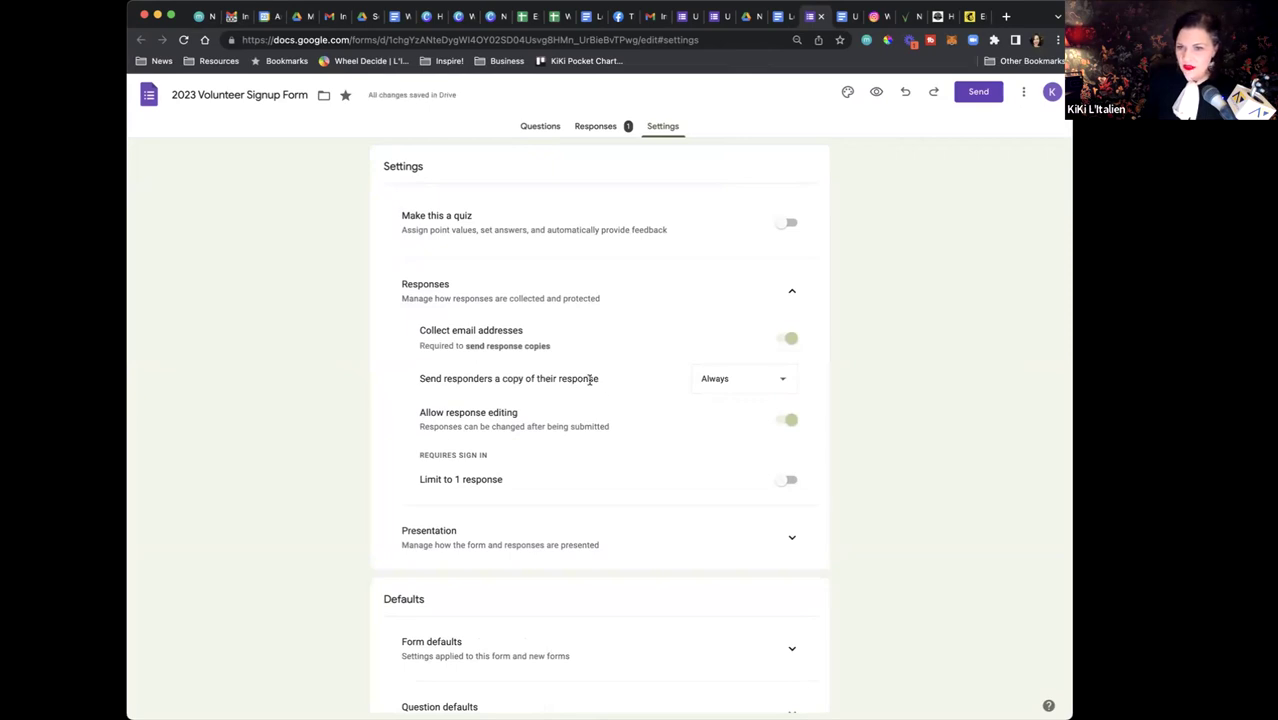
scroll(590, 380, "down", 2)
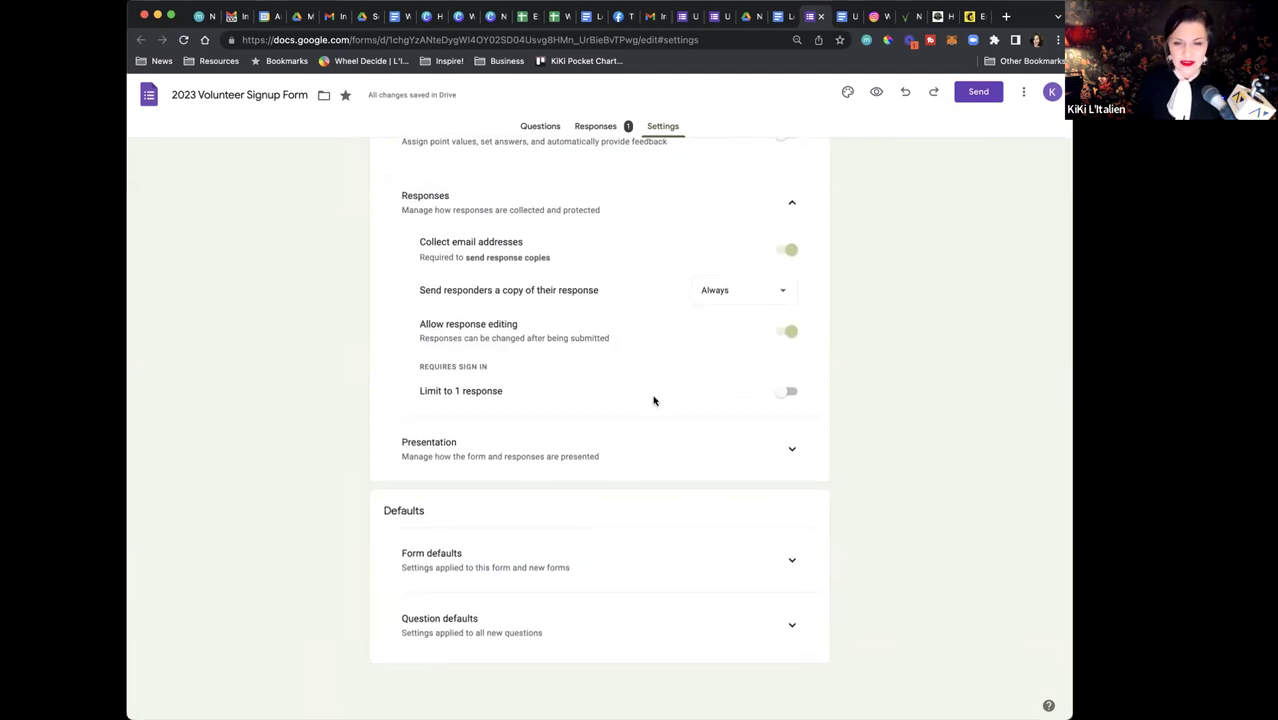
Review the Form defaults, Question defaults and Presentation settings, leaving Show progress bar turned on
left_click(792, 565)
left_click(792, 661)
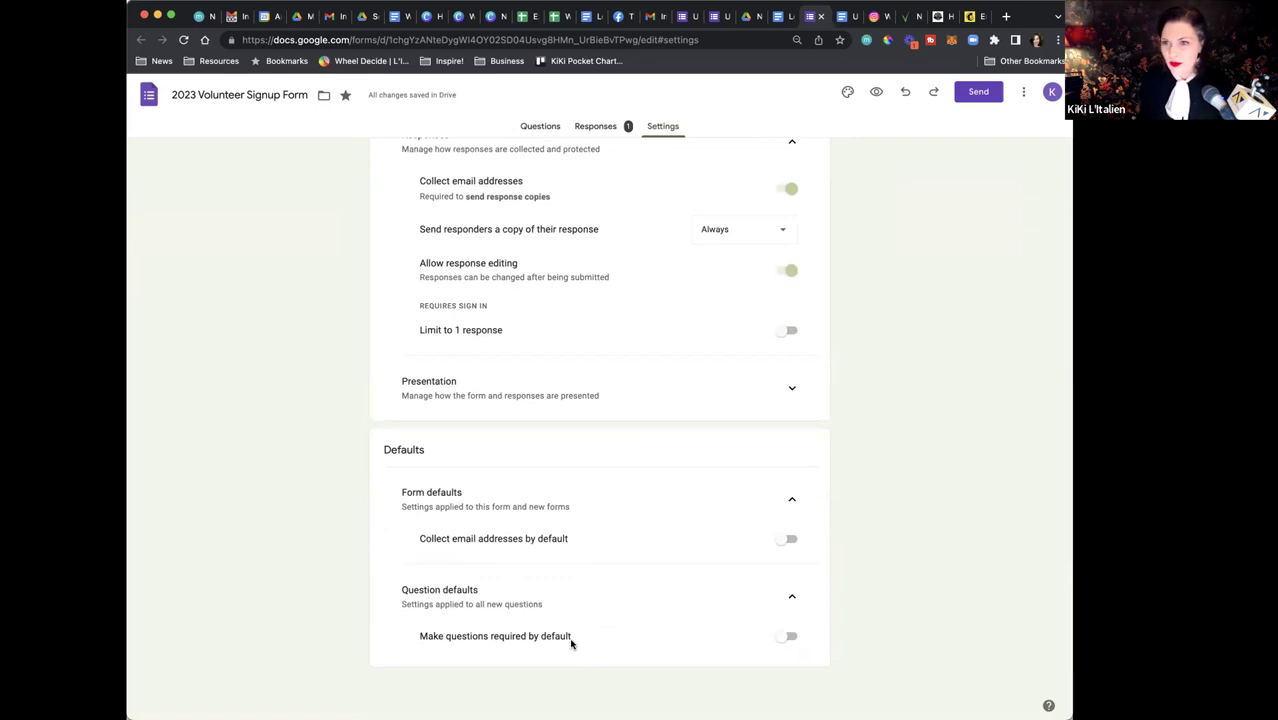
scroll(575, 641, "up", 3)
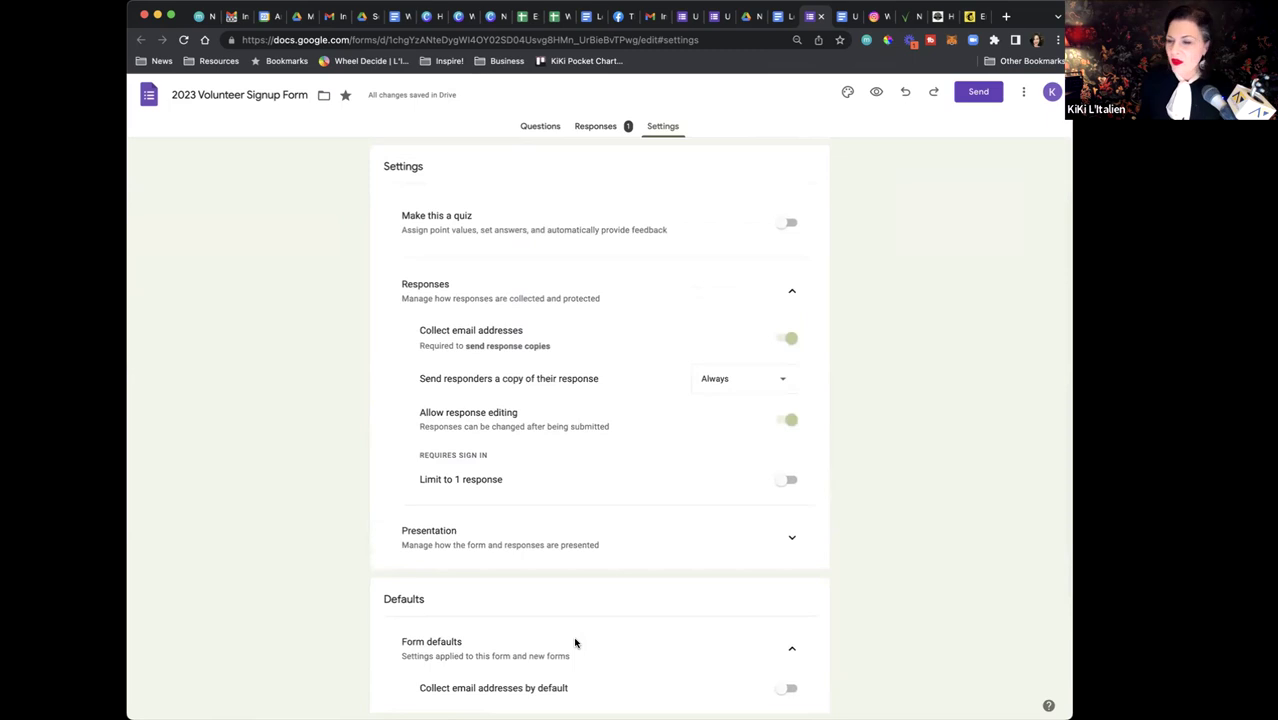
left_click(792, 540)
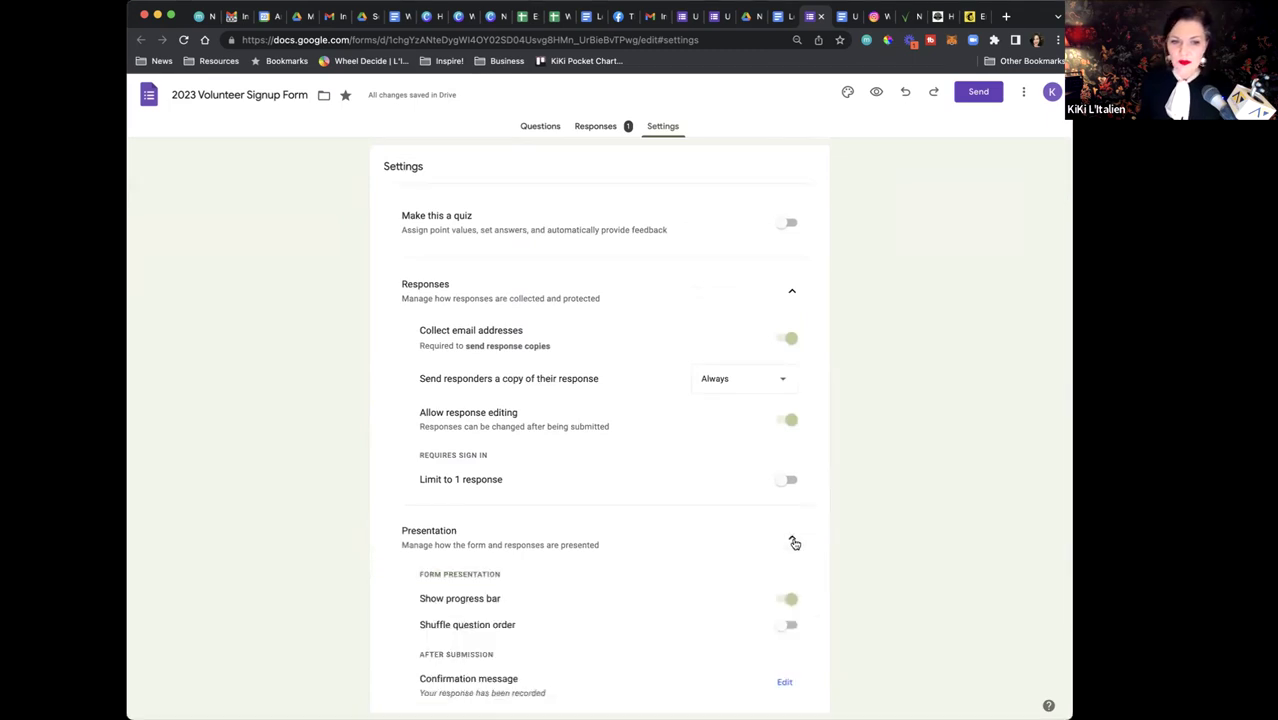
scroll(610, 536, "down", 5)
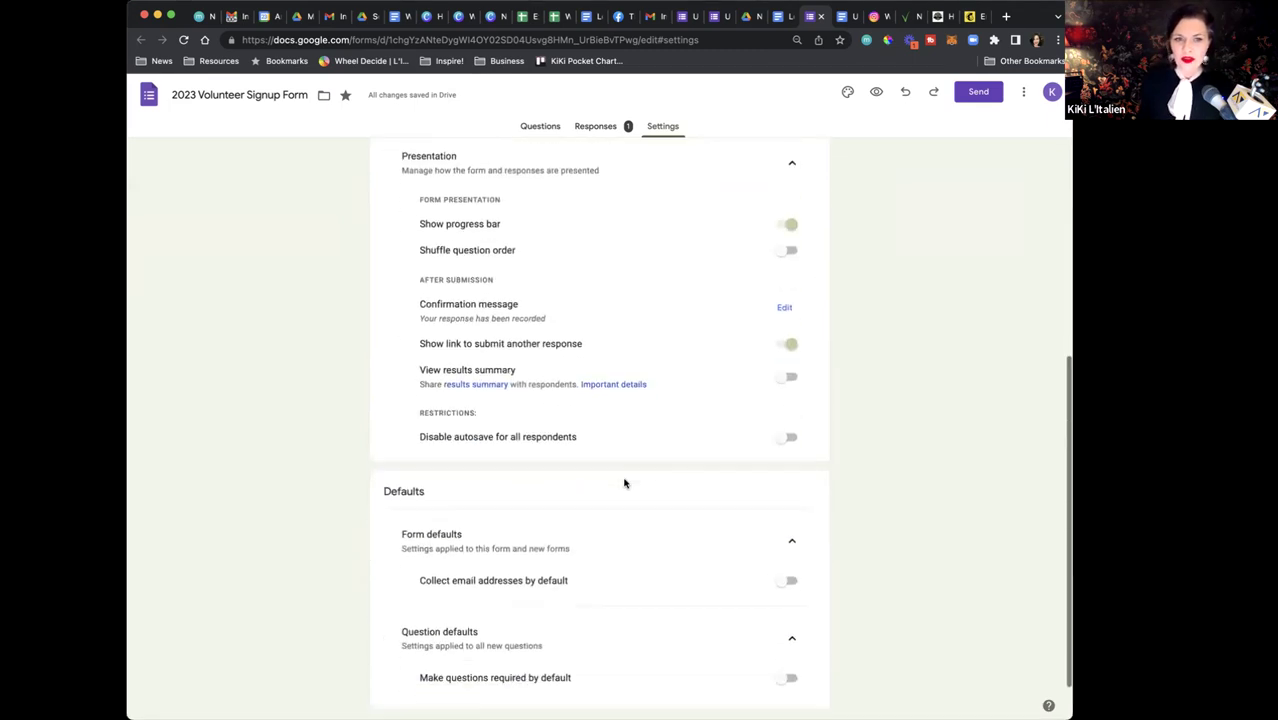
scroll(625, 482, "up", 2)
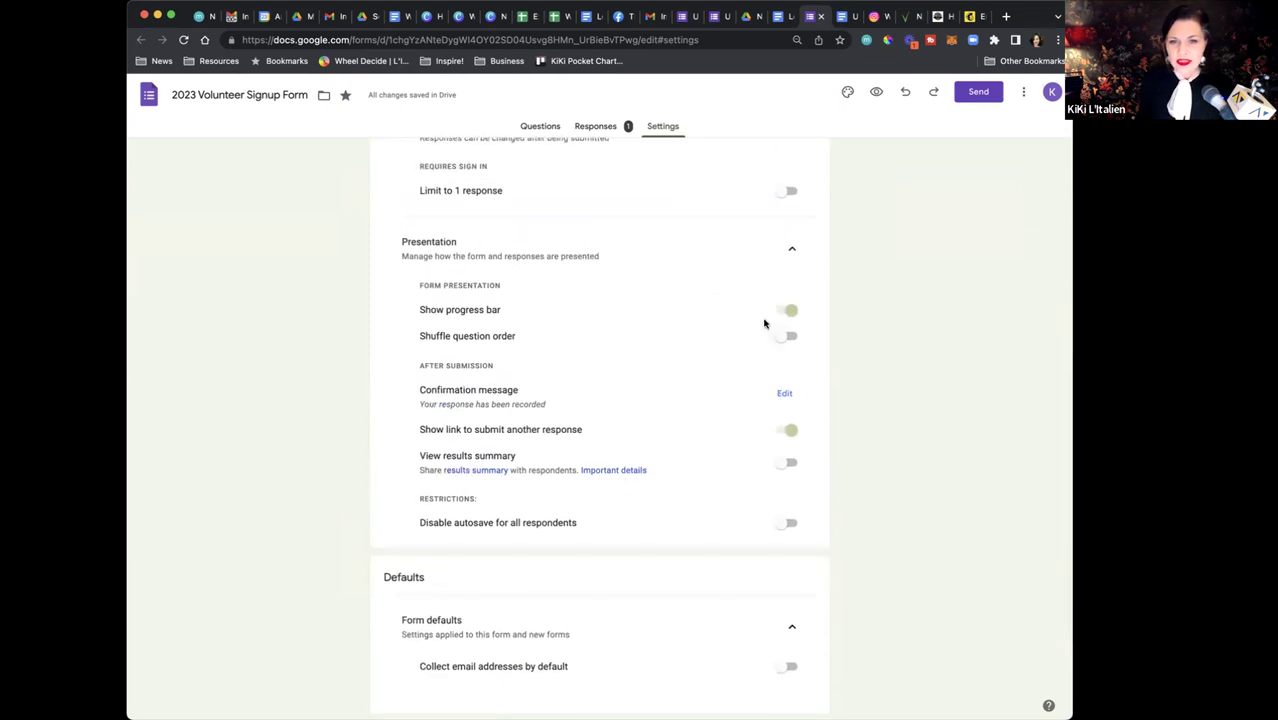
left_click(790, 312)
left_click(791, 312)
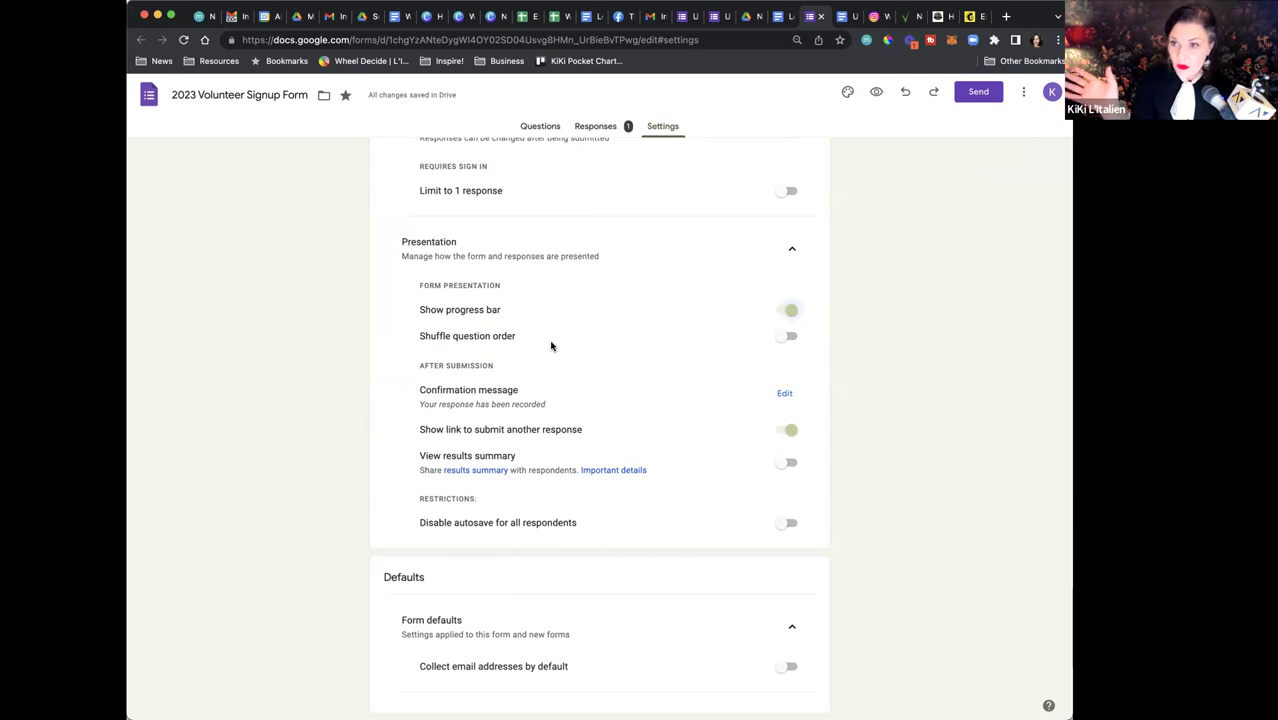
scroll(682, 257, "up", 5)
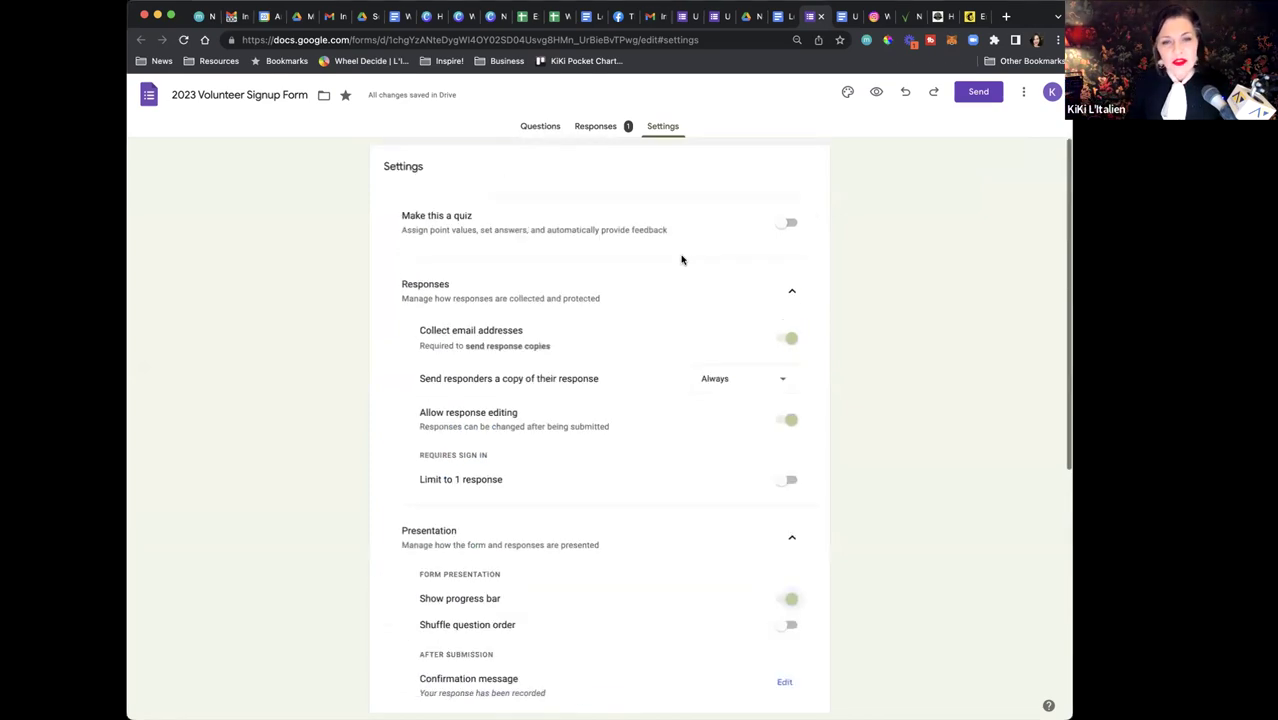
left_click(548, 129)
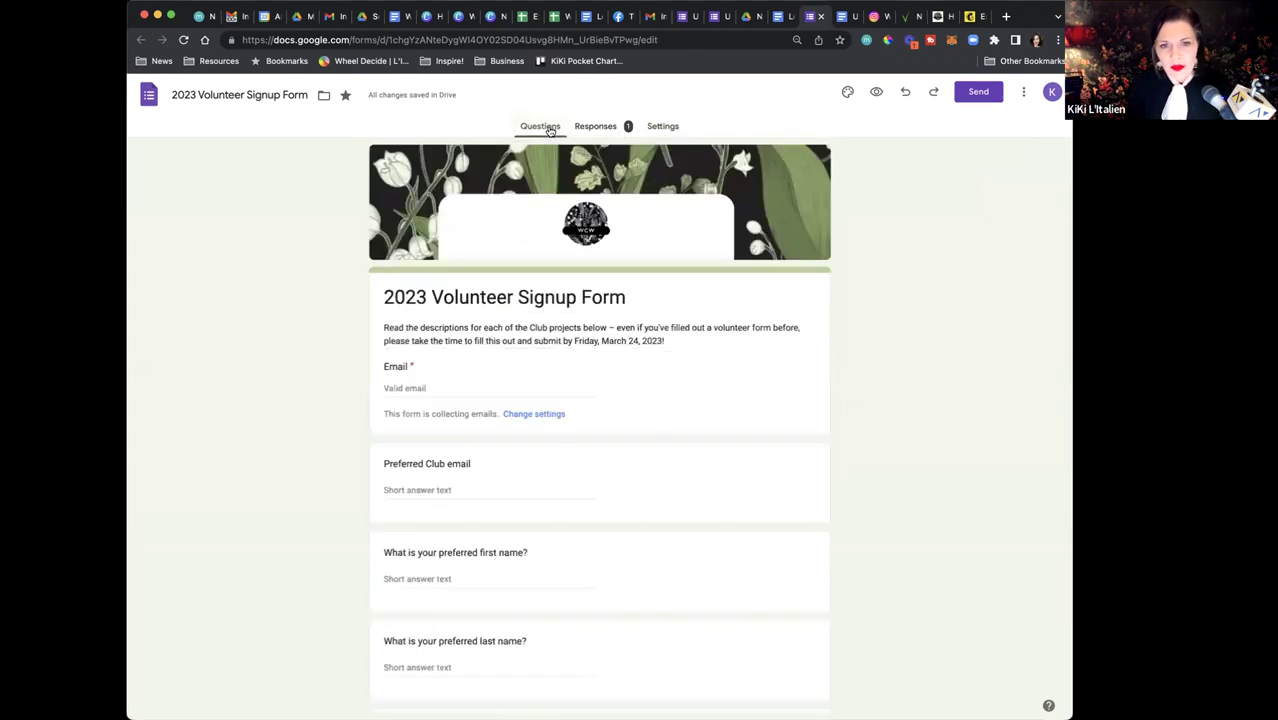
Open the responses in the linked '2023 Volunteer Signup Form (Responses)' spreadsheet
left_click(605, 134)
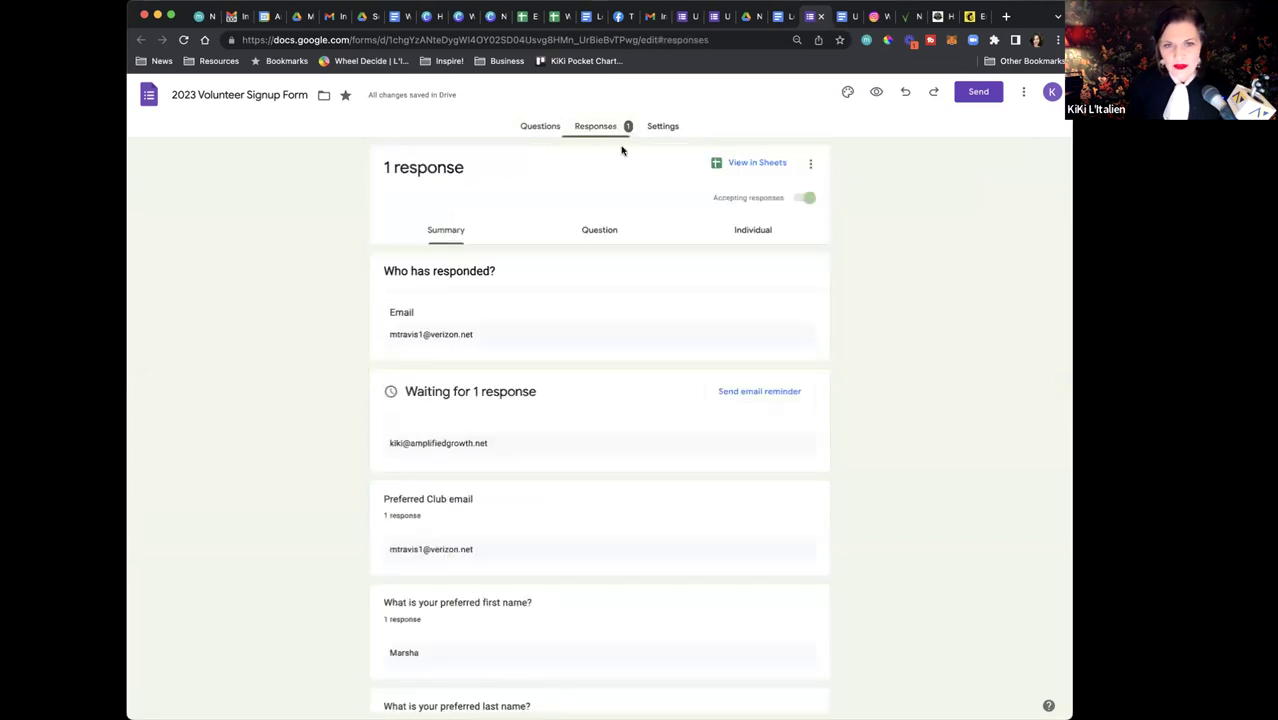
left_click(746, 168)
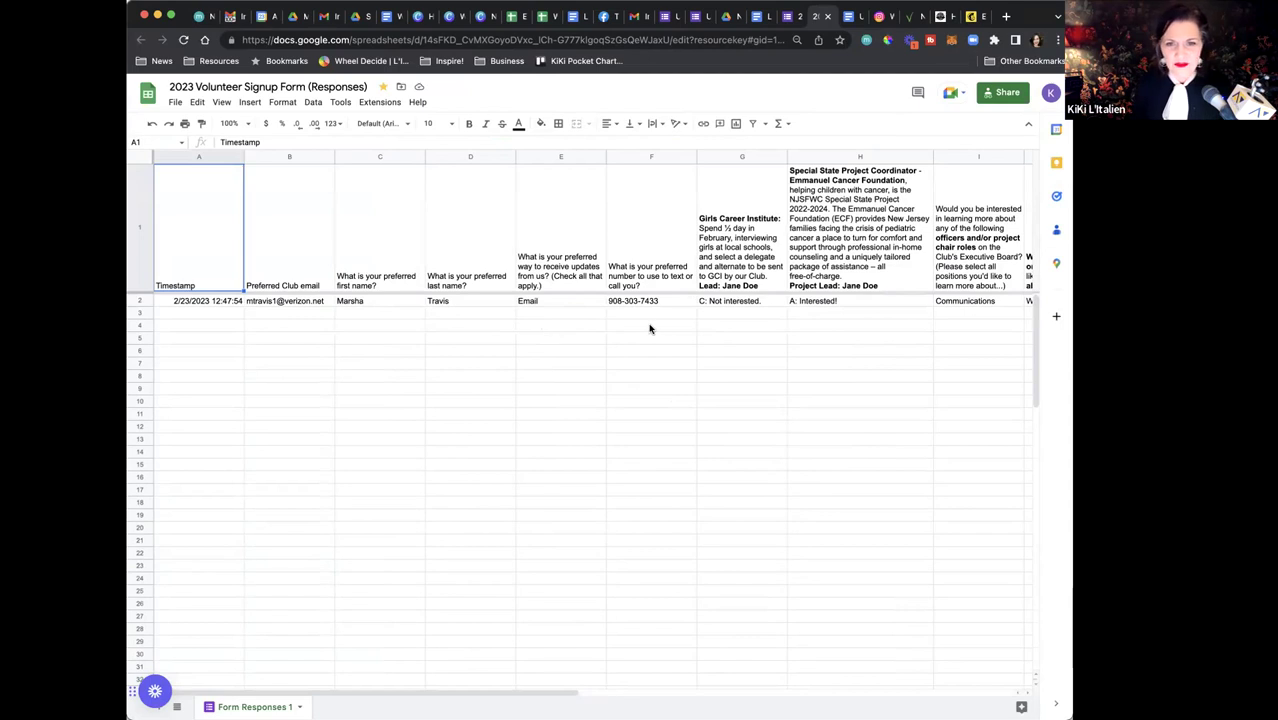
Read the single response's timestamp (A2) and its Girls Career Institute (G2) and Special State Project (H2) answers
scroll(649, 329, "right", 5)
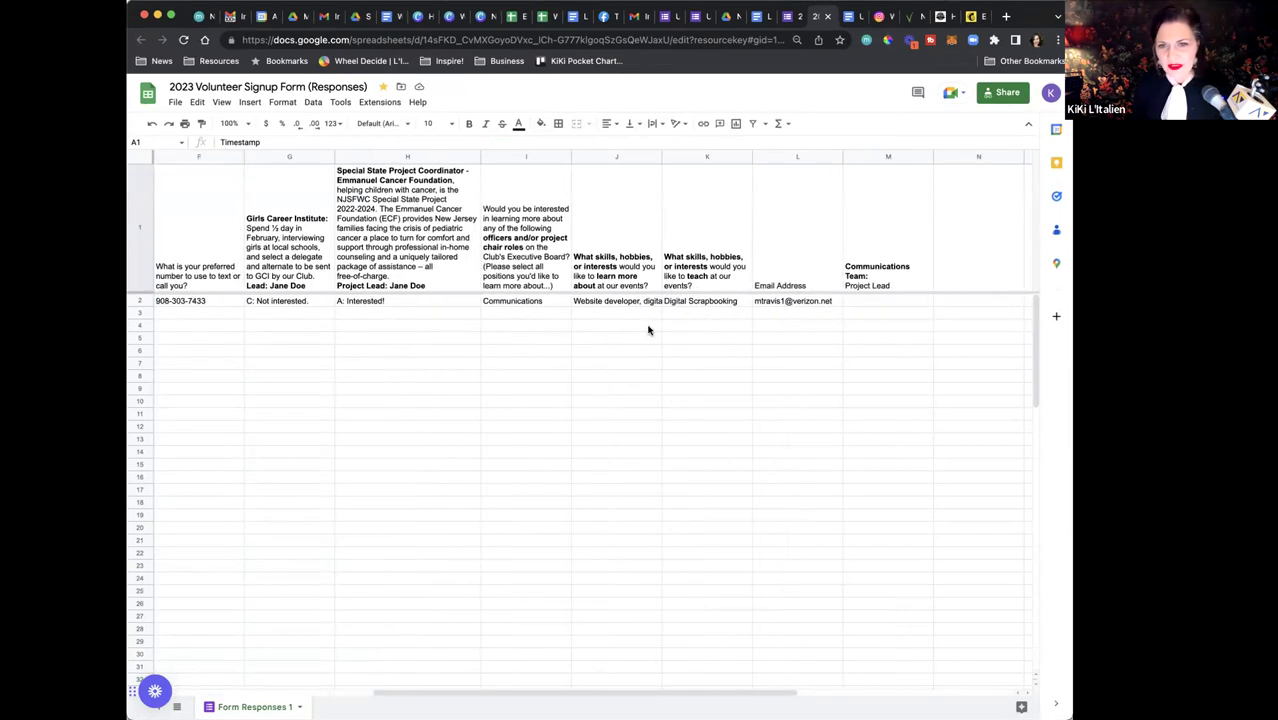
scroll(648, 330, "left", 5)
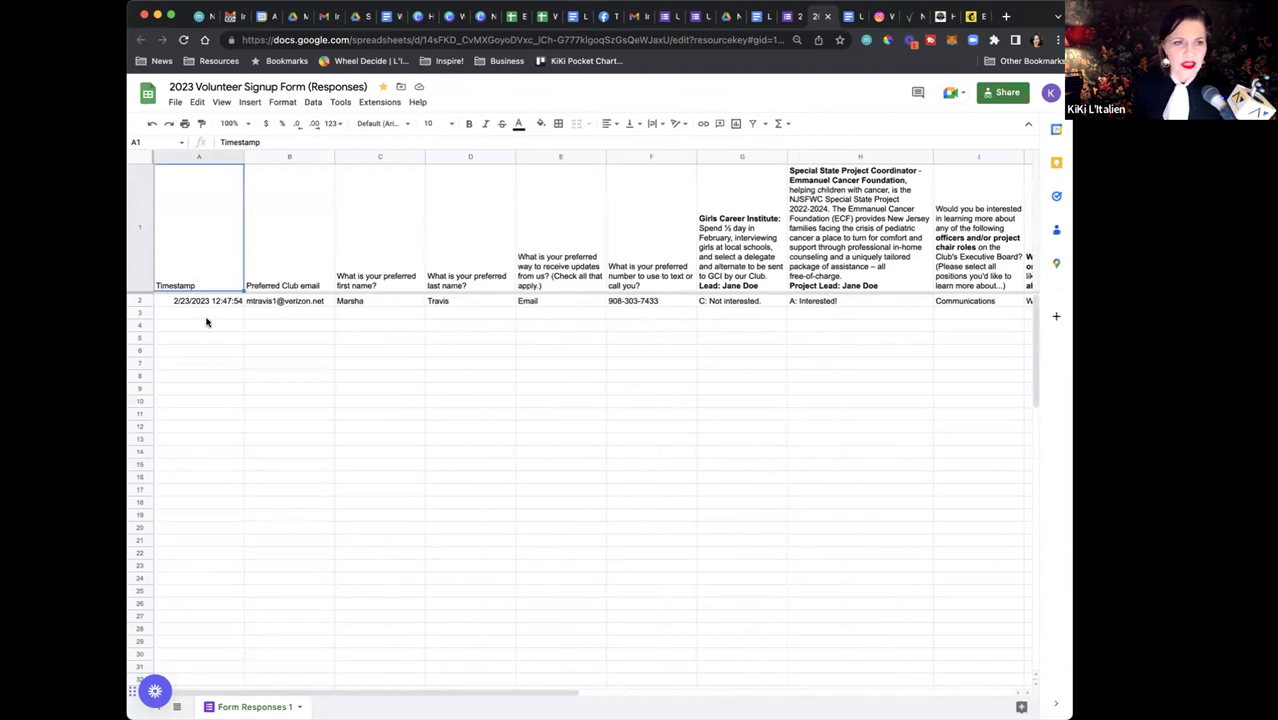
left_click(200, 303)
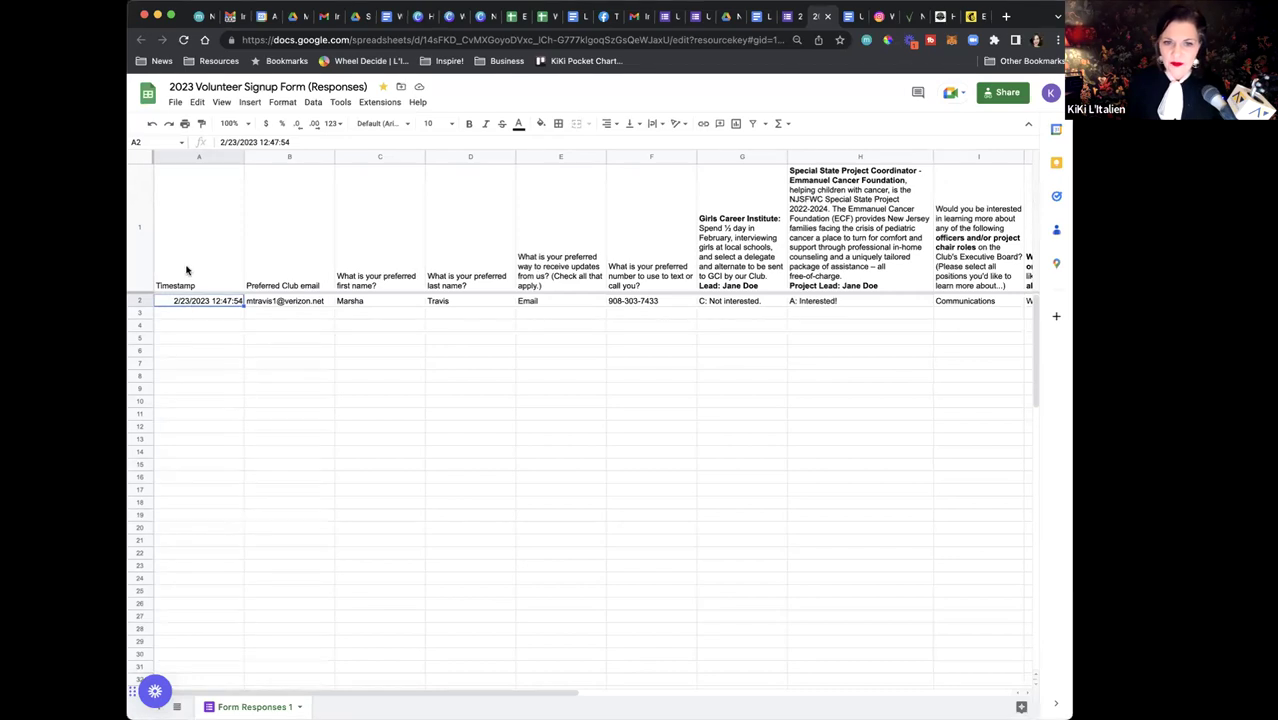
left_click(843, 247)
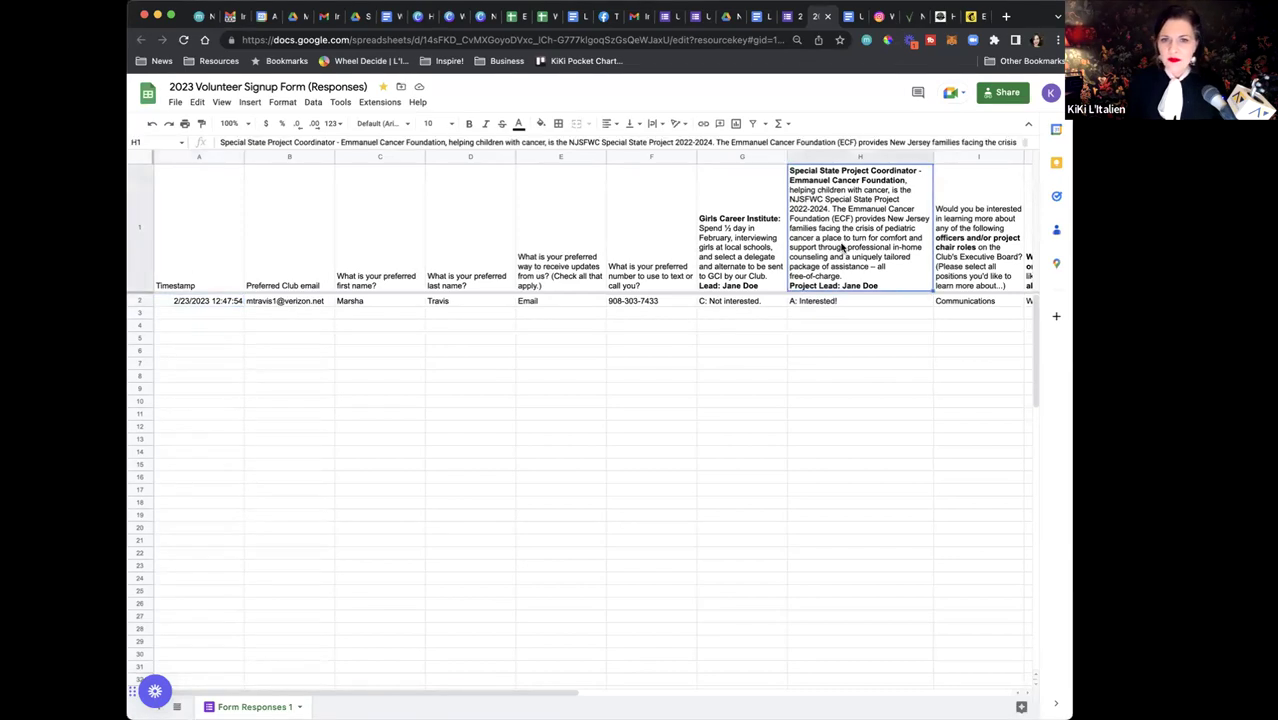
left_click(726, 302)
left_click(828, 303)
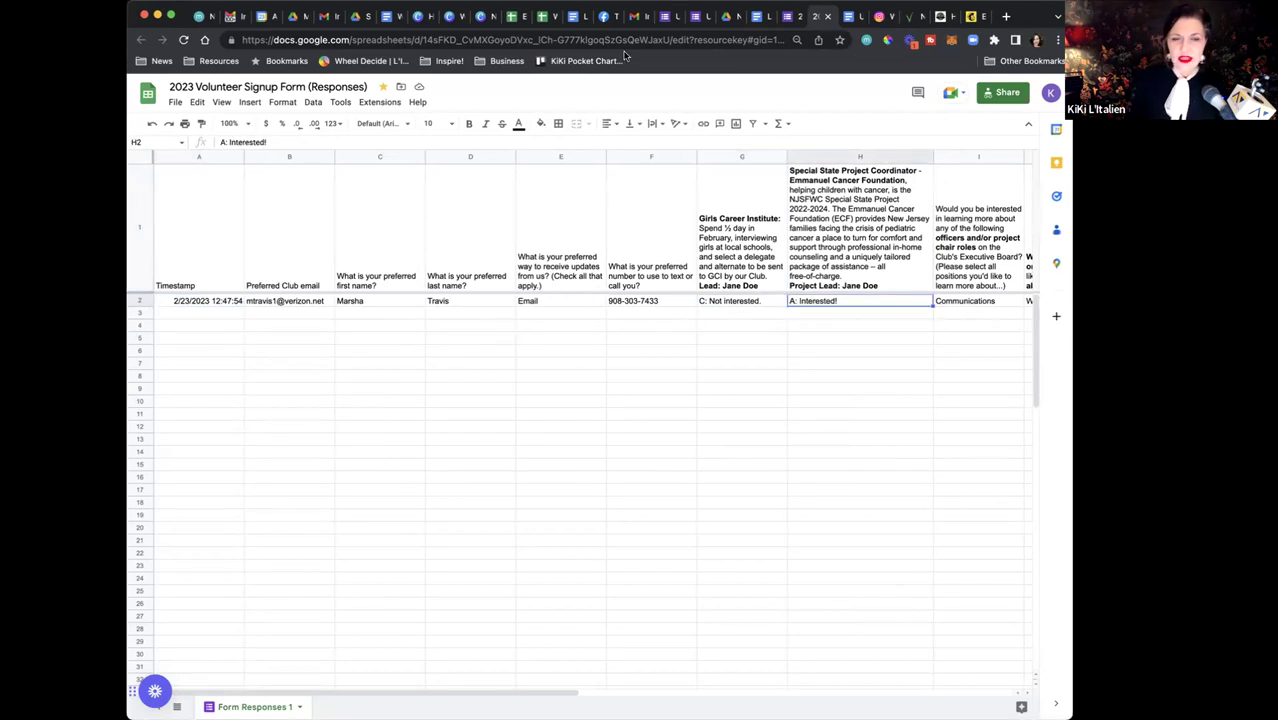
In the Project Sign-Up responses, read the Farmers Market, Pop-Up Events, Turkey Trot and Service Projects role descriptions
left_click(541, 17)
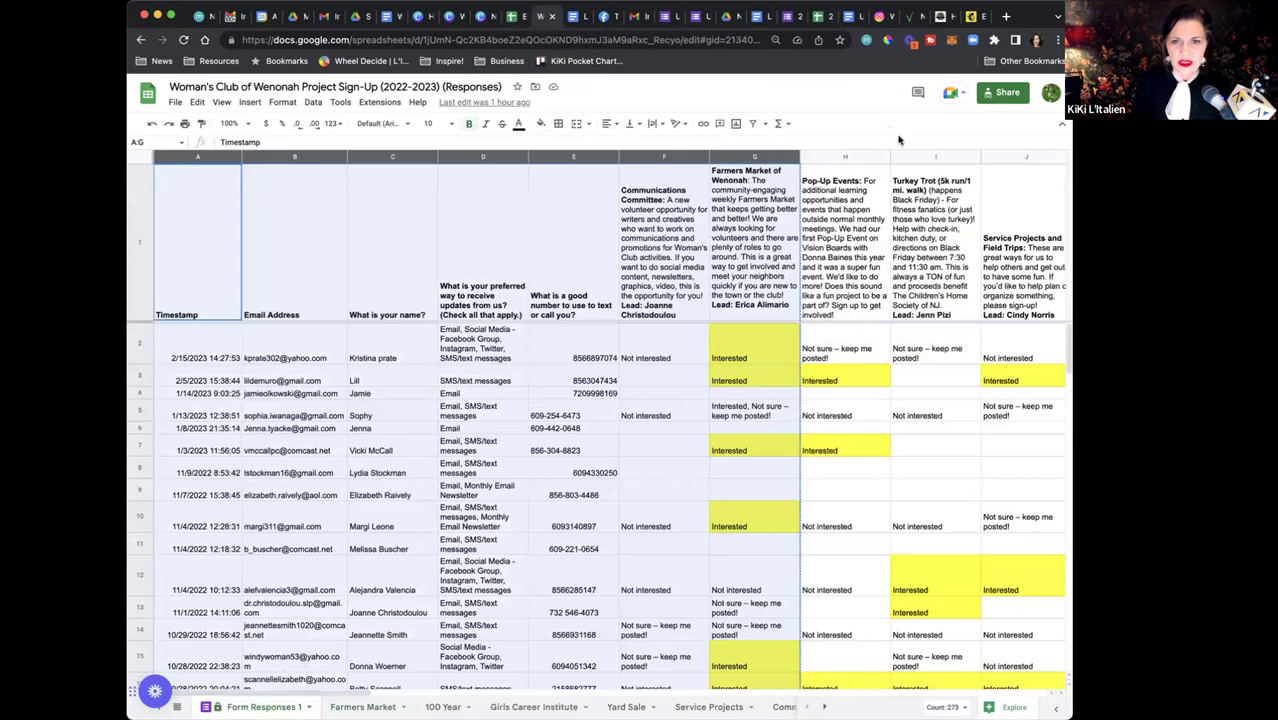
left_click(895, 203)
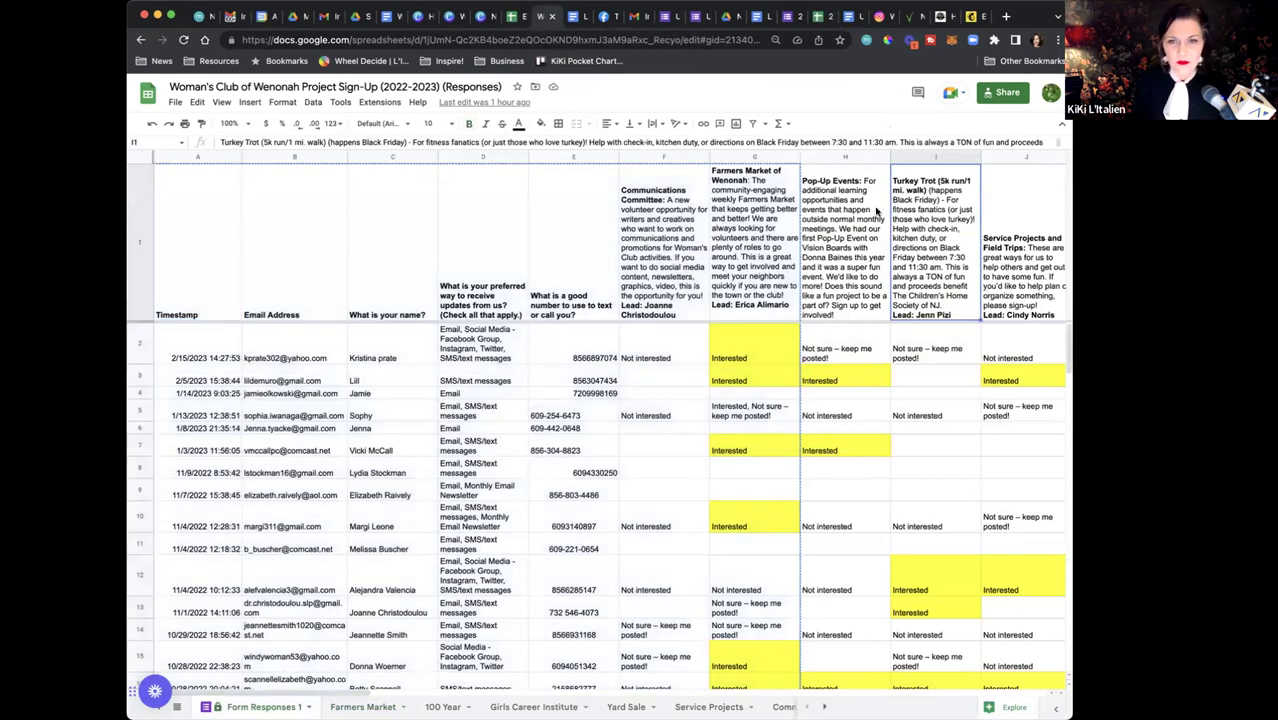
left_click(219, 218)
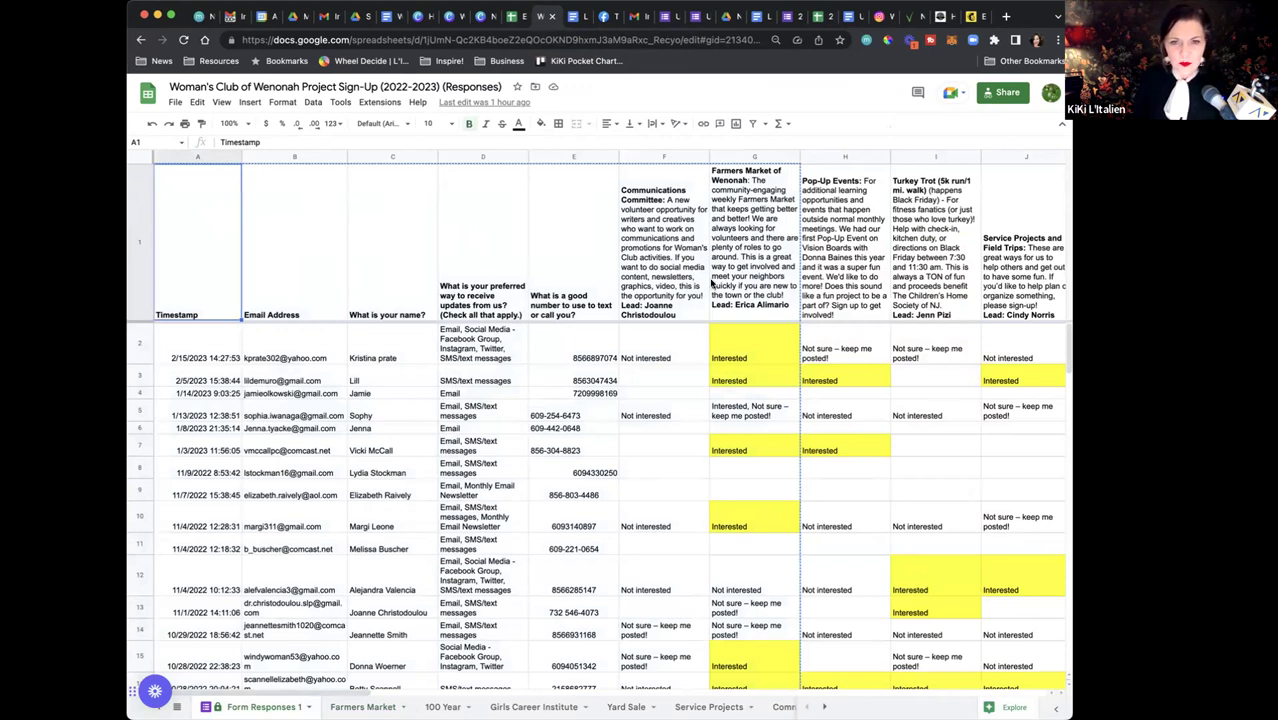
left_click(712, 284)
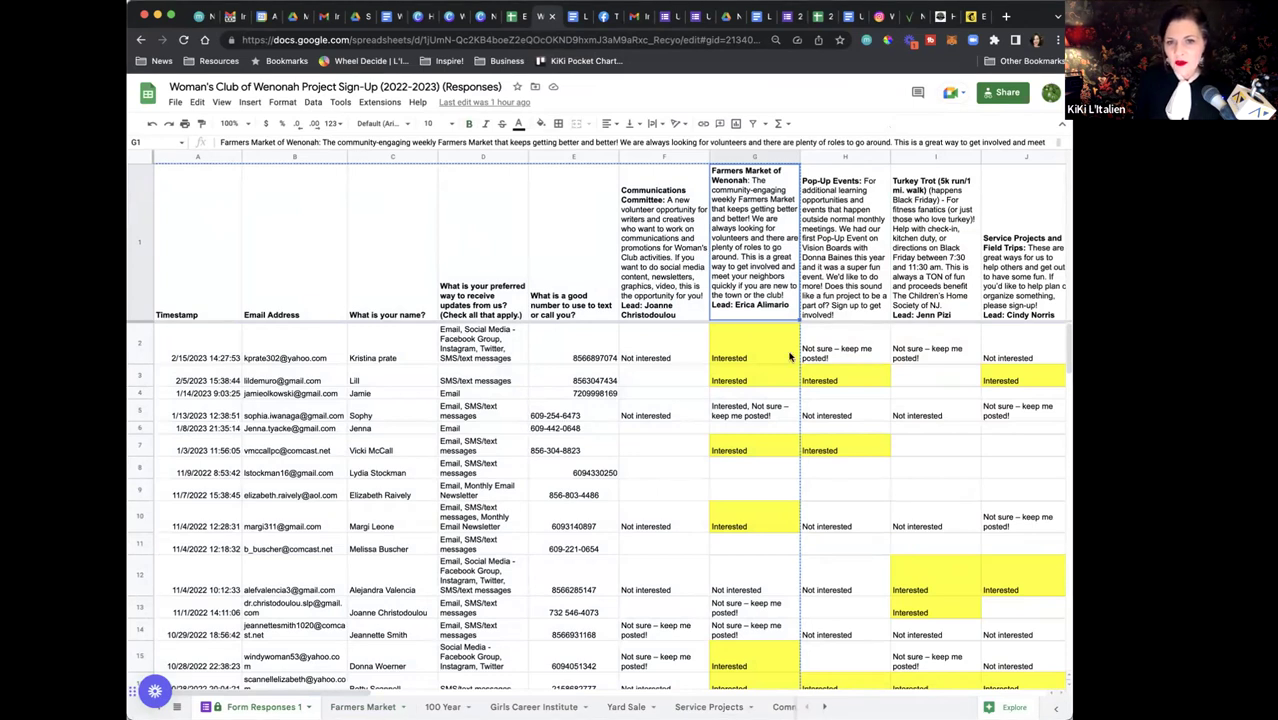
left_click(855, 284)
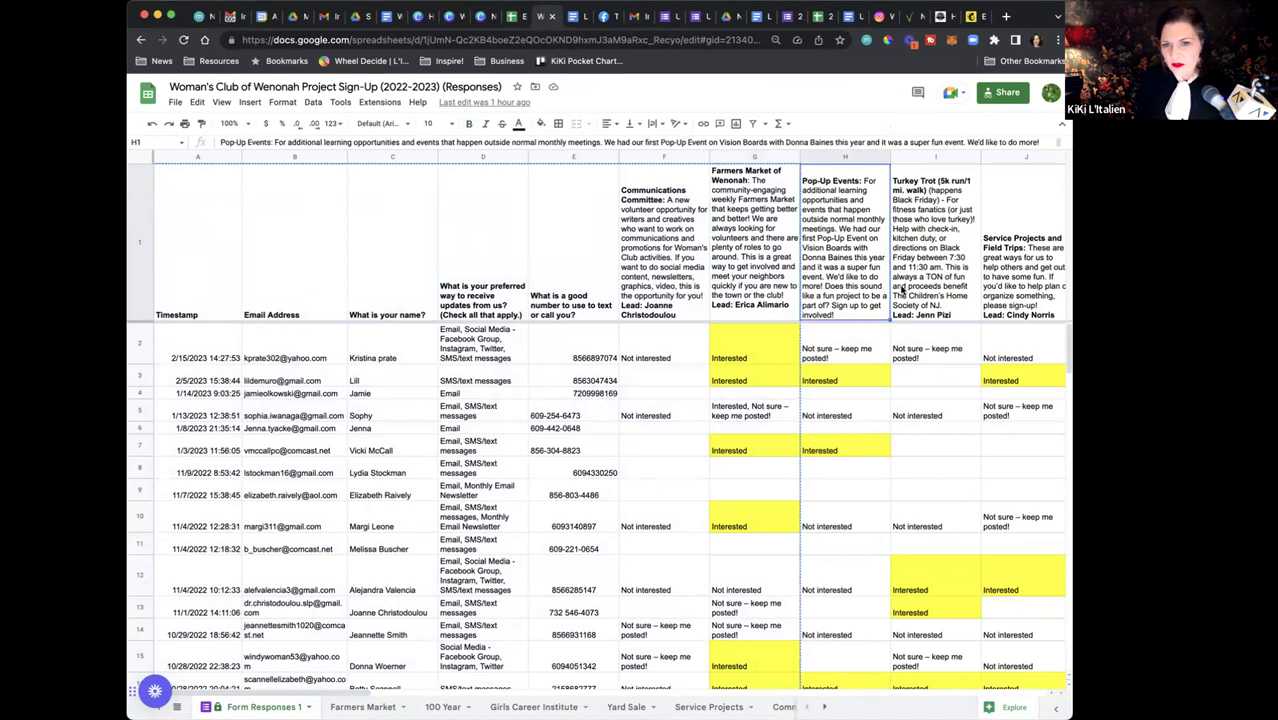
left_click(900, 291)
left_click(988, 281)
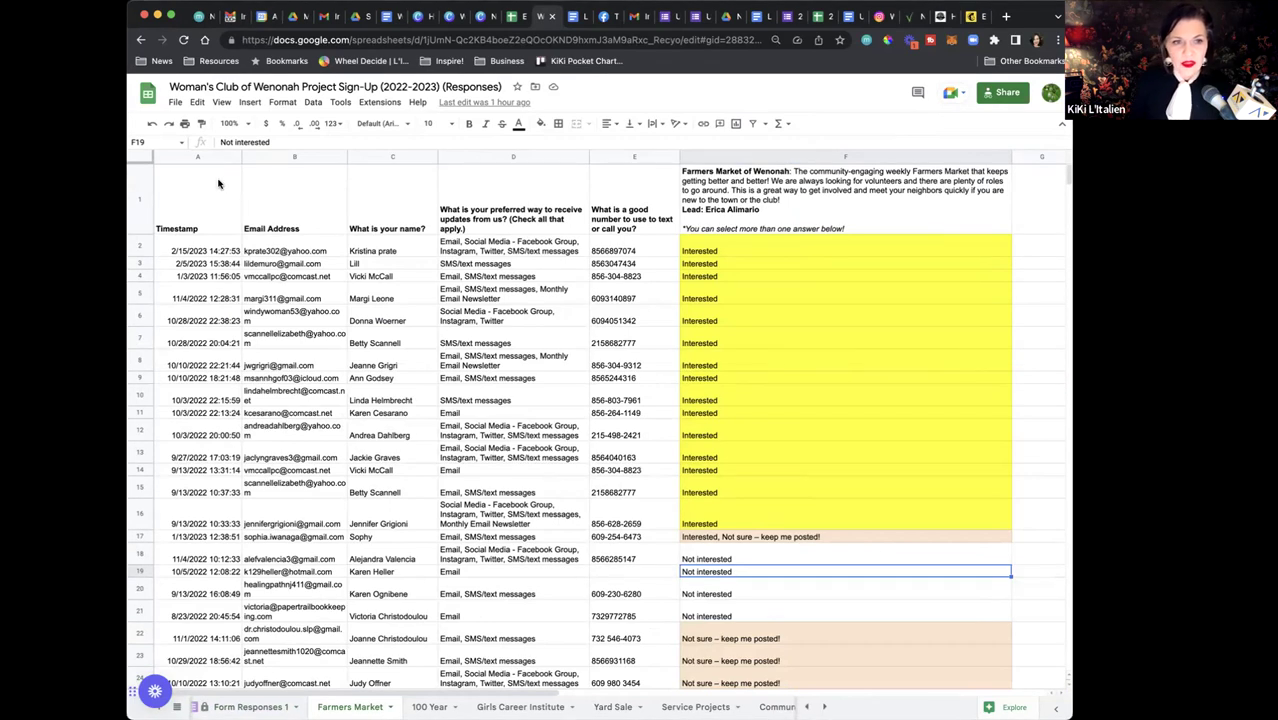
scroll(218, 183, "down", 1)
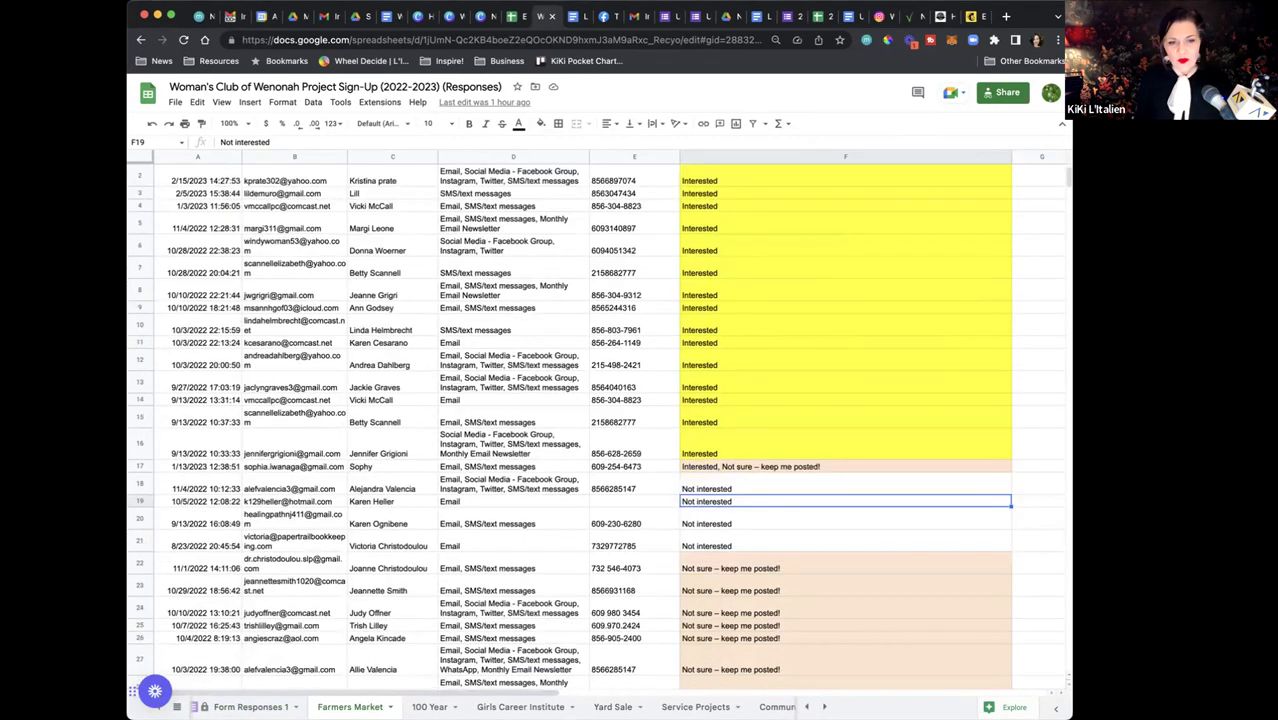
left_click(250, 707)
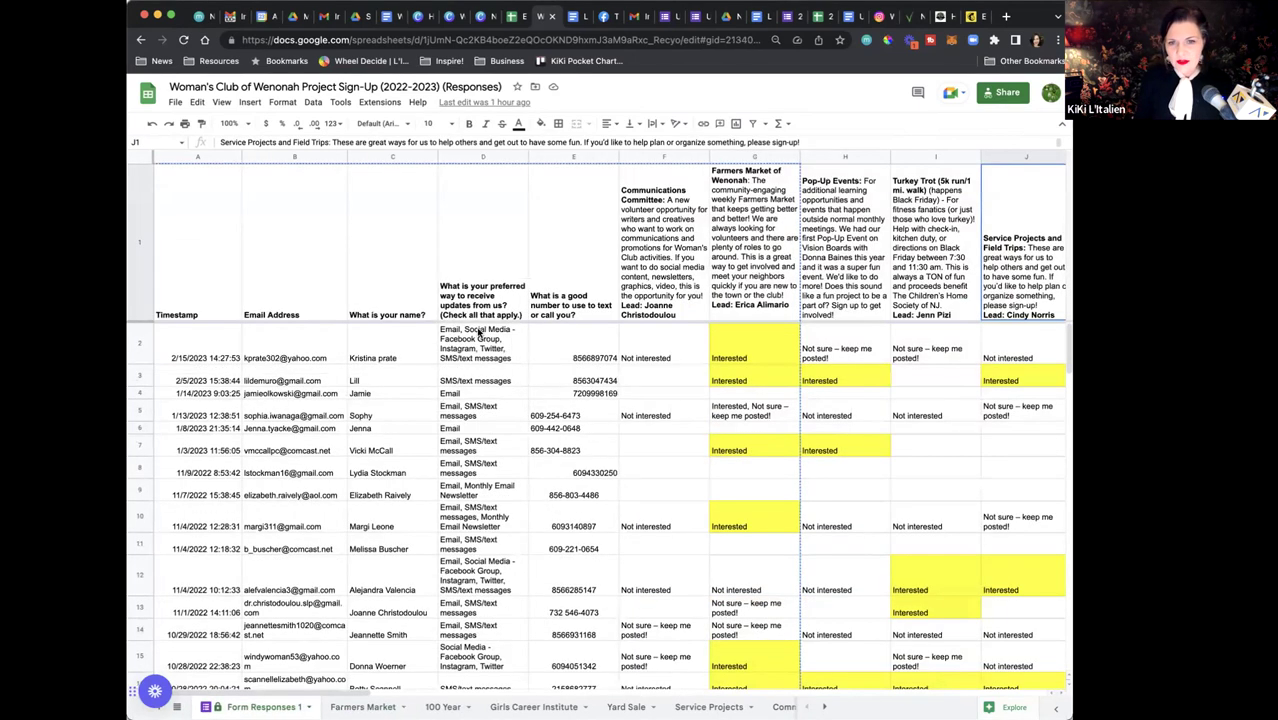
left_click(265, 393)
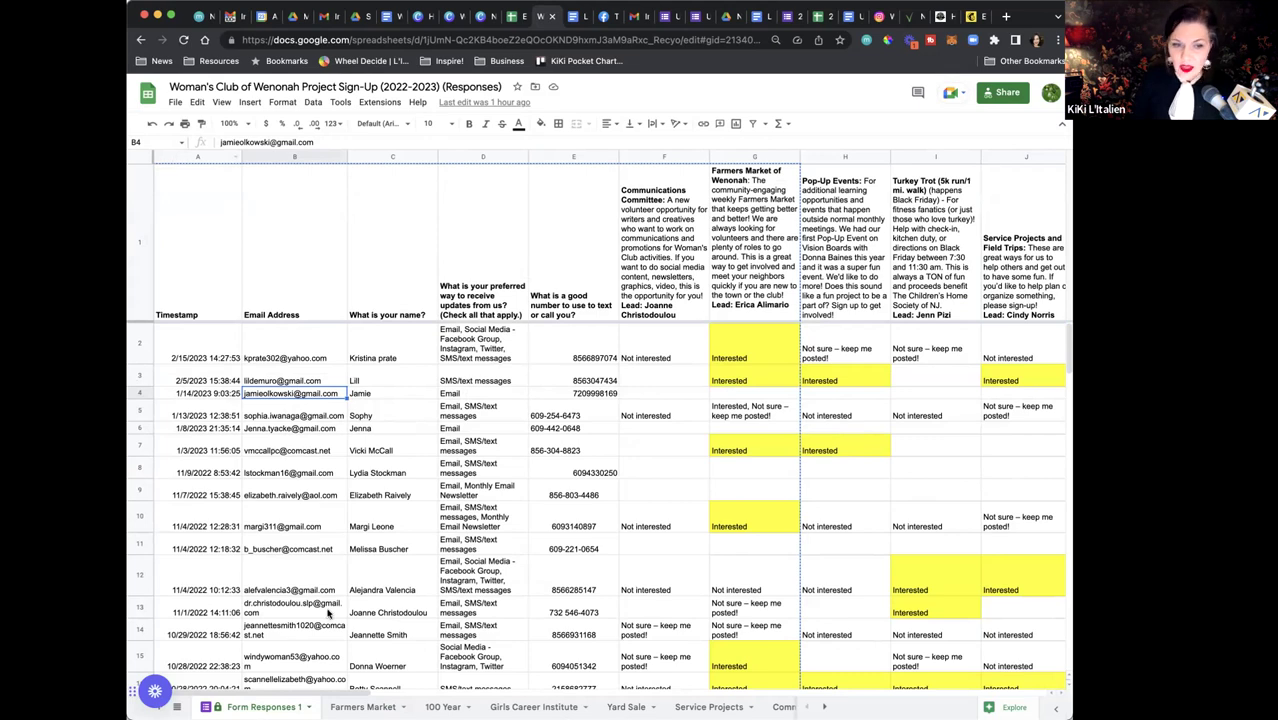
left_click(363, 707)
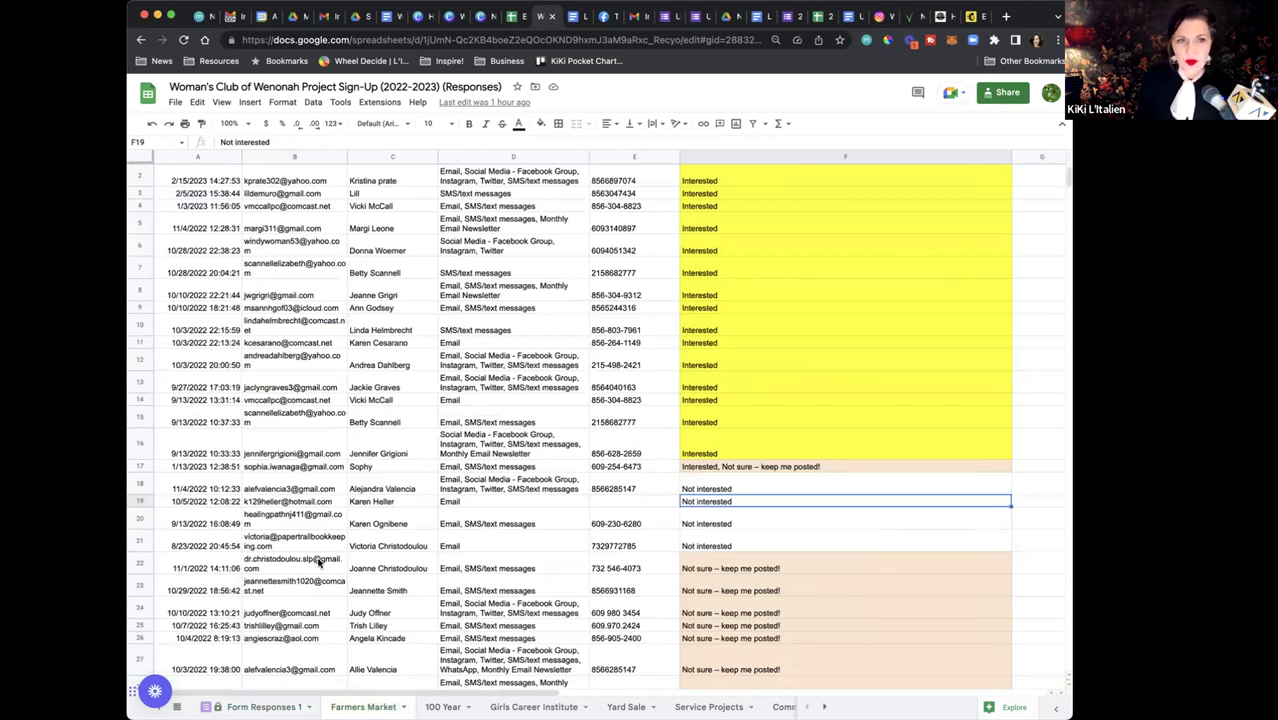
scroll(600, 320, "up", 2)
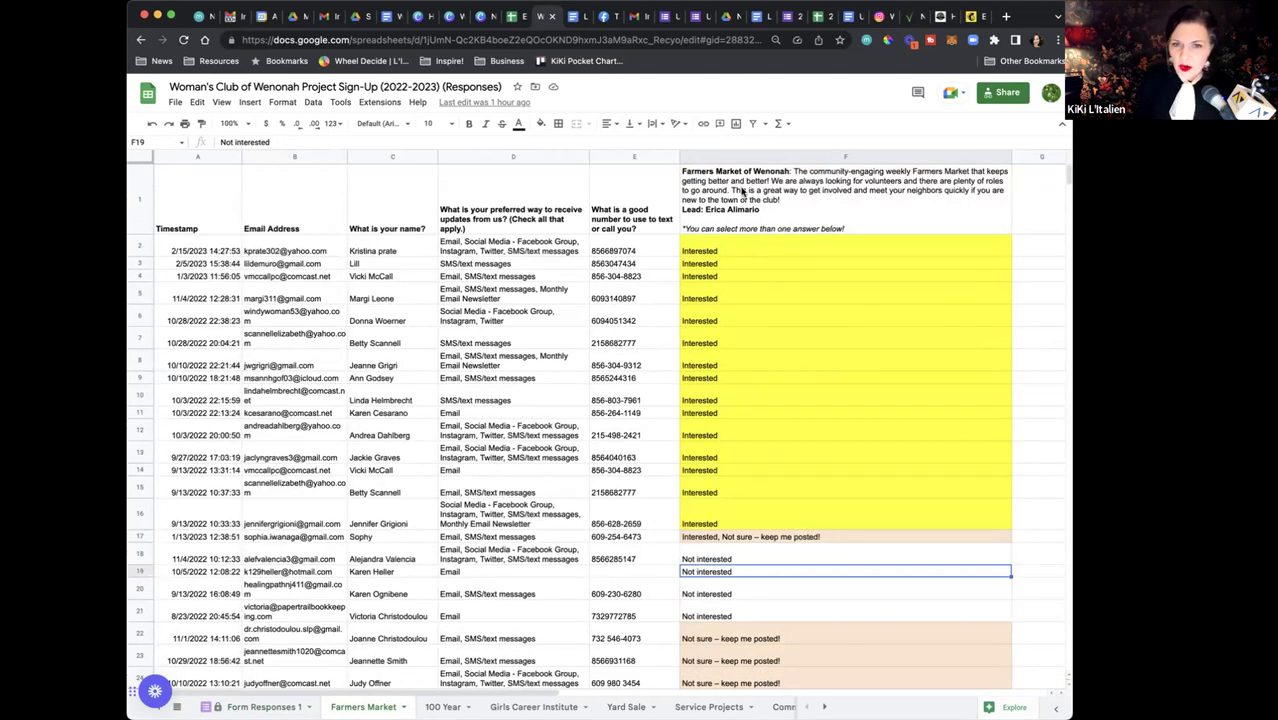
left_click(760, 197)
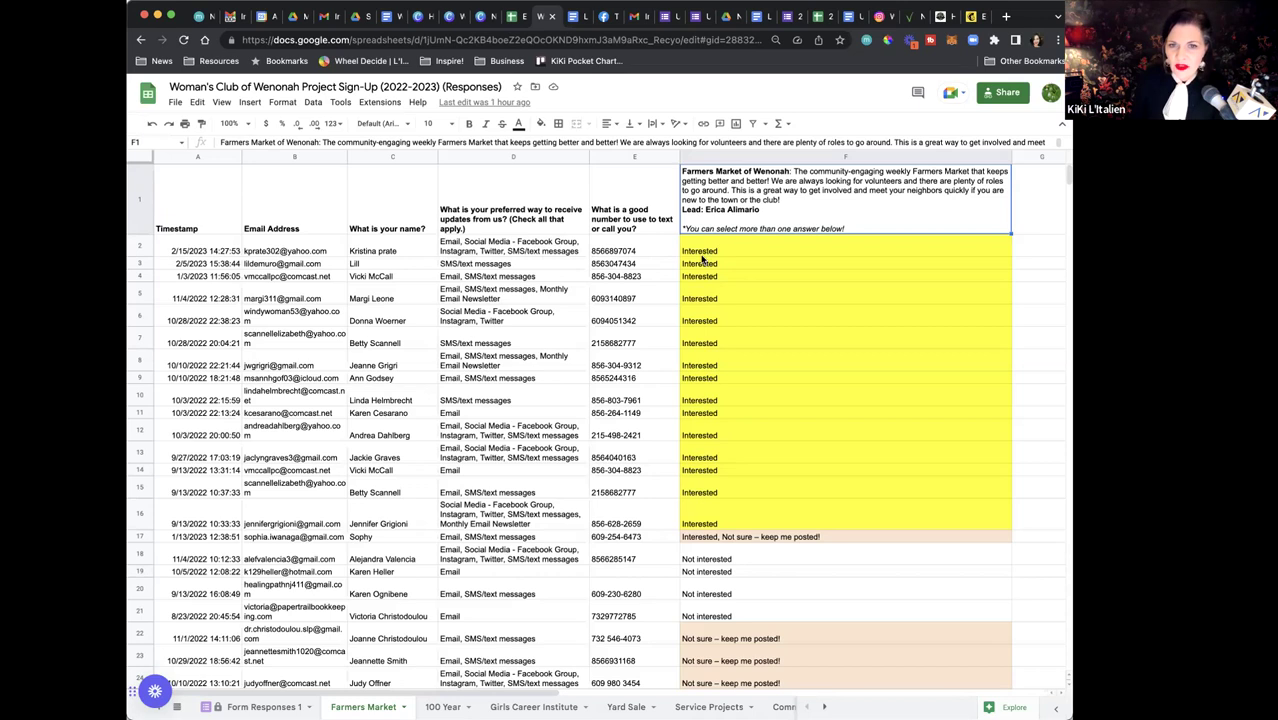
left_click(707, 257)
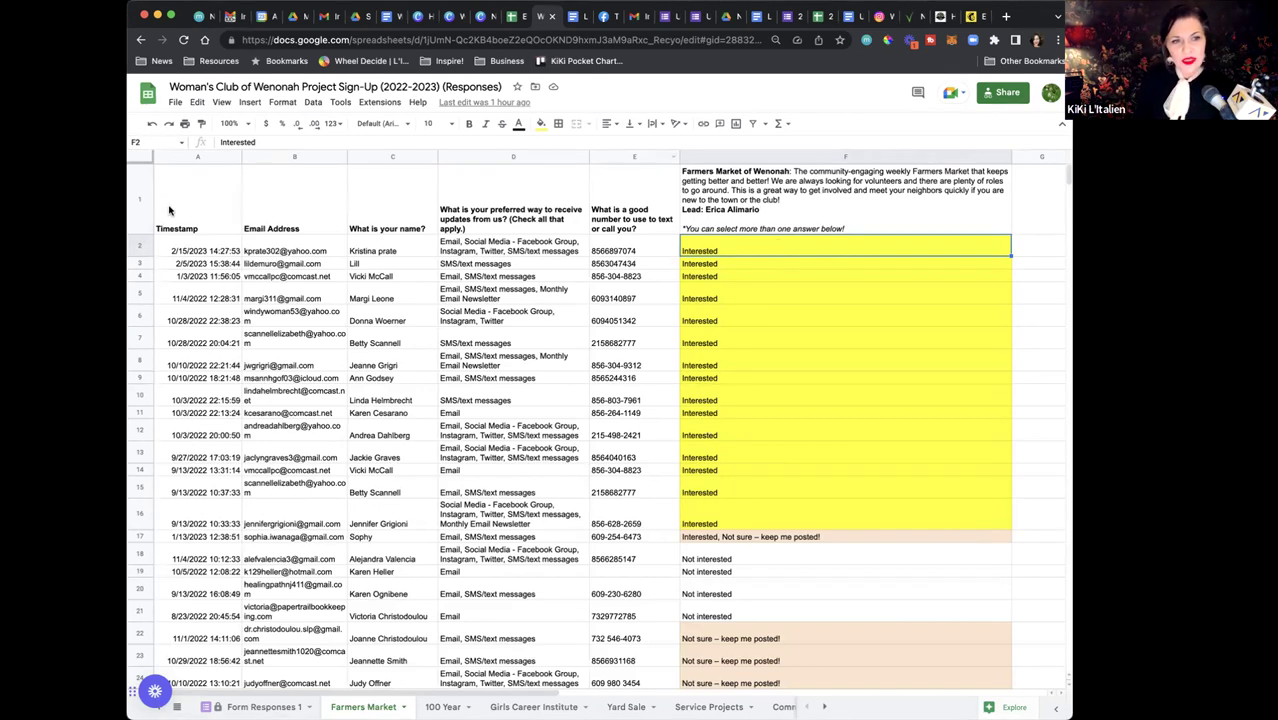
left_click(169, 210)
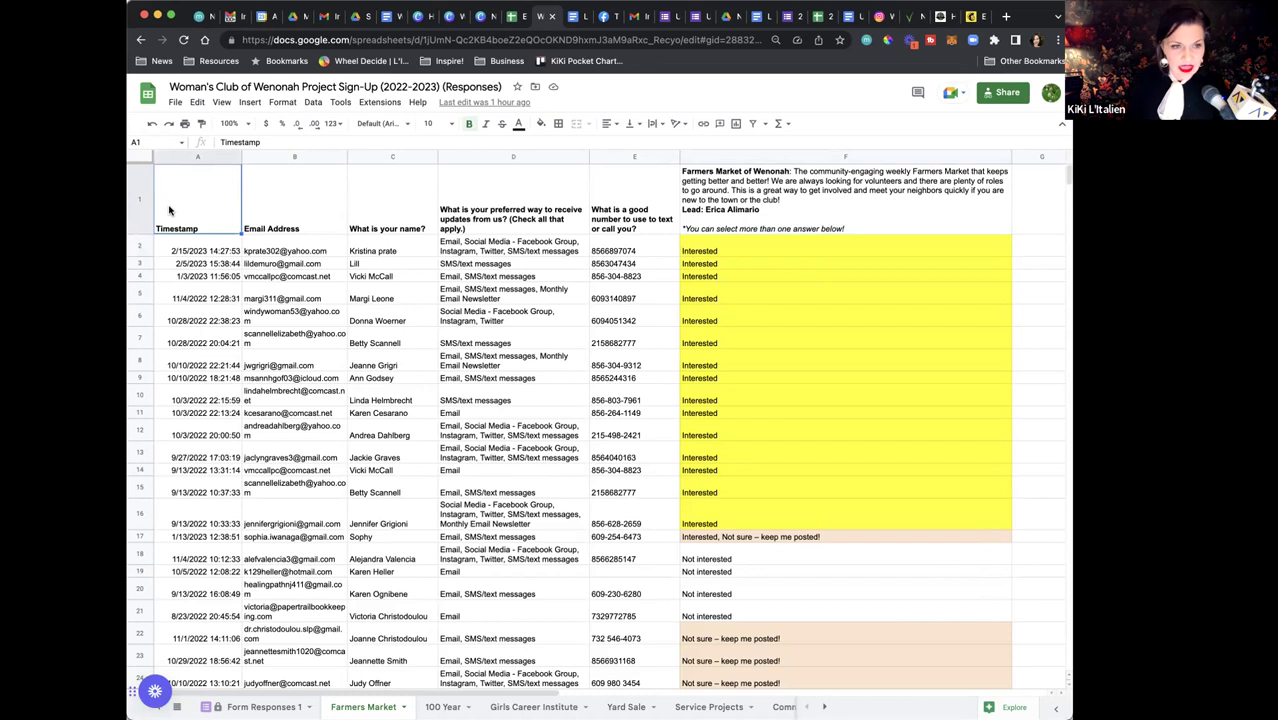
Sort A1:F43 with a header row by Timestamp Z→A, then by Farmers Market A→Z
left_click_drag(169, 210, 817, 465)
scroll(817, 465, "up", 10)
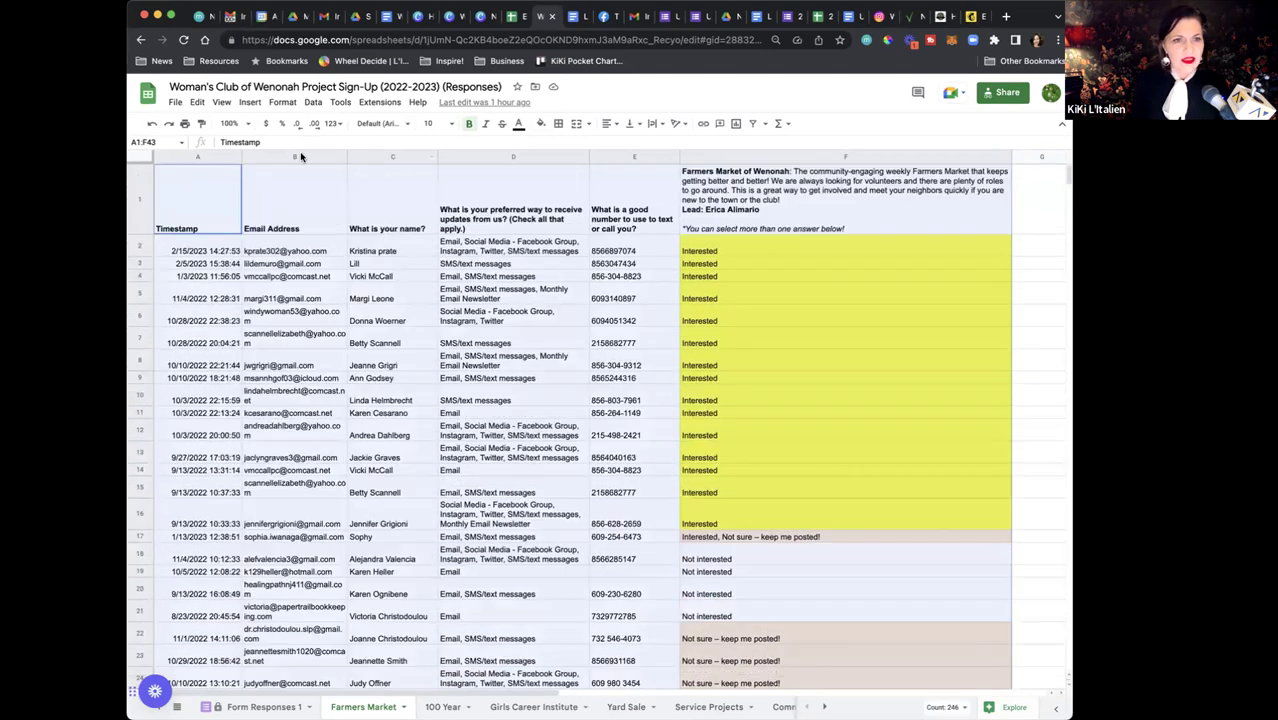
left_click(313, 102)
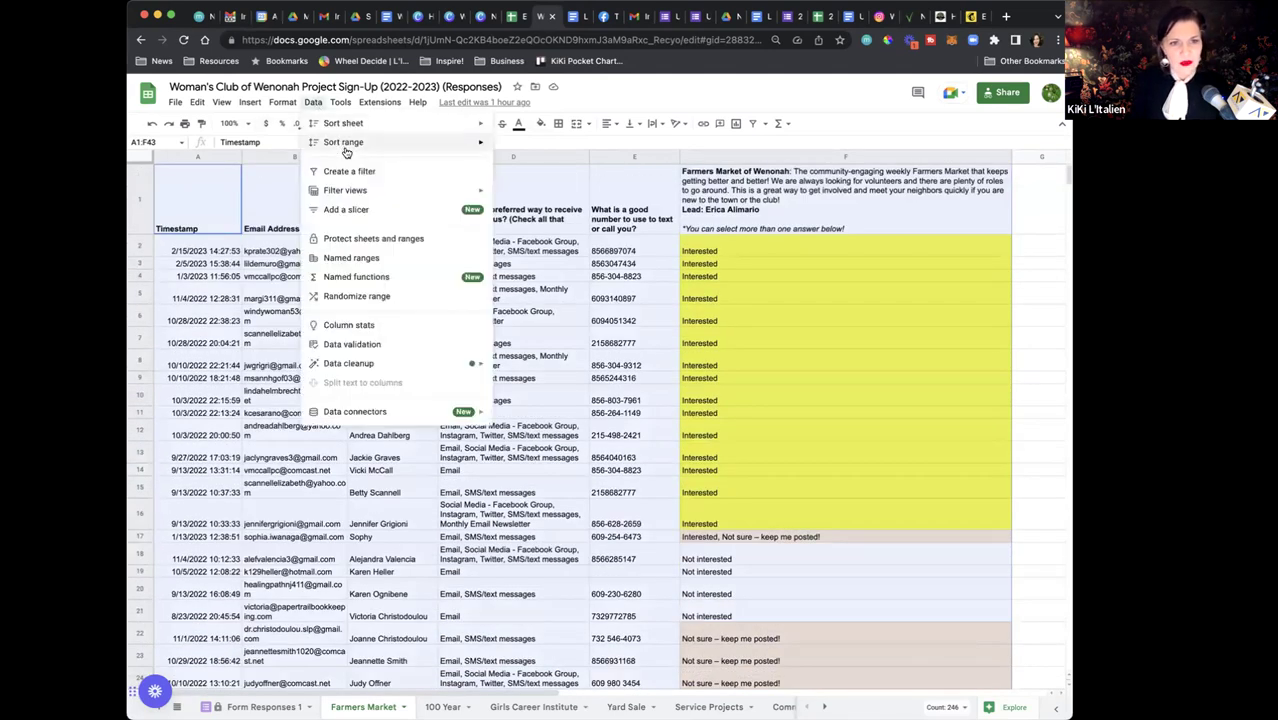
mouse_move(345, 143)
left_click(515, 194)
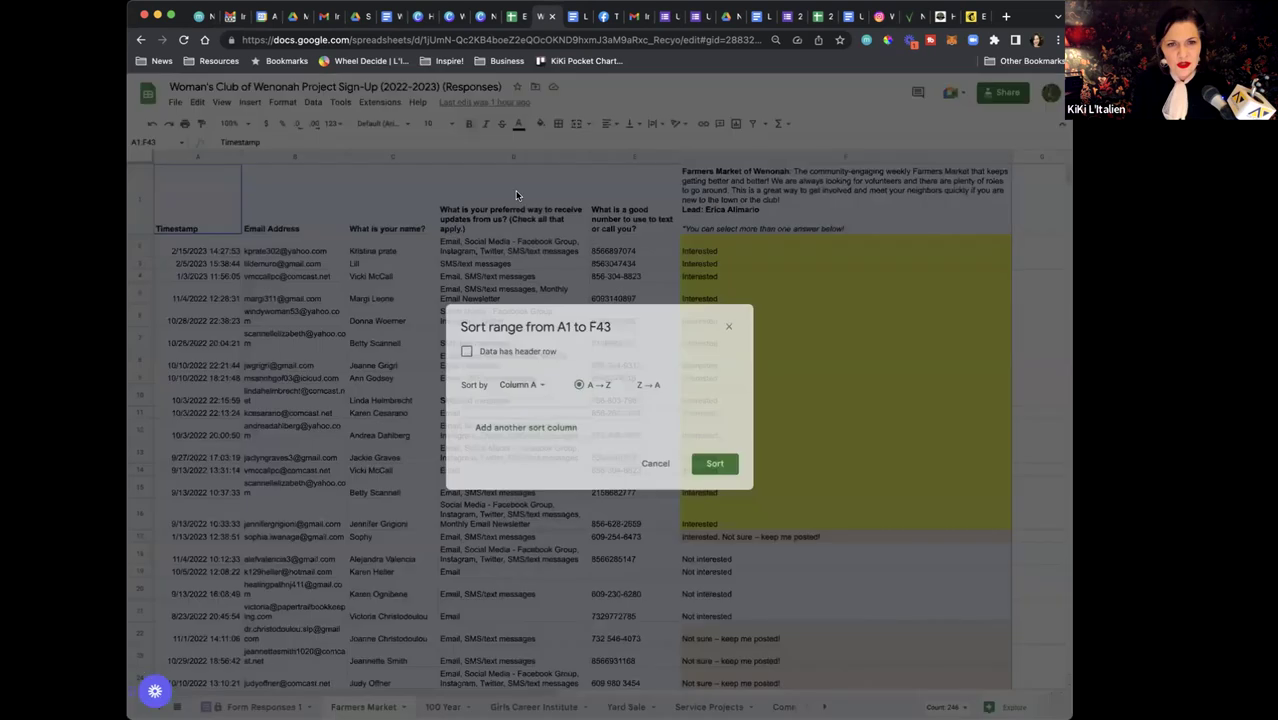
left_click(466, 354)
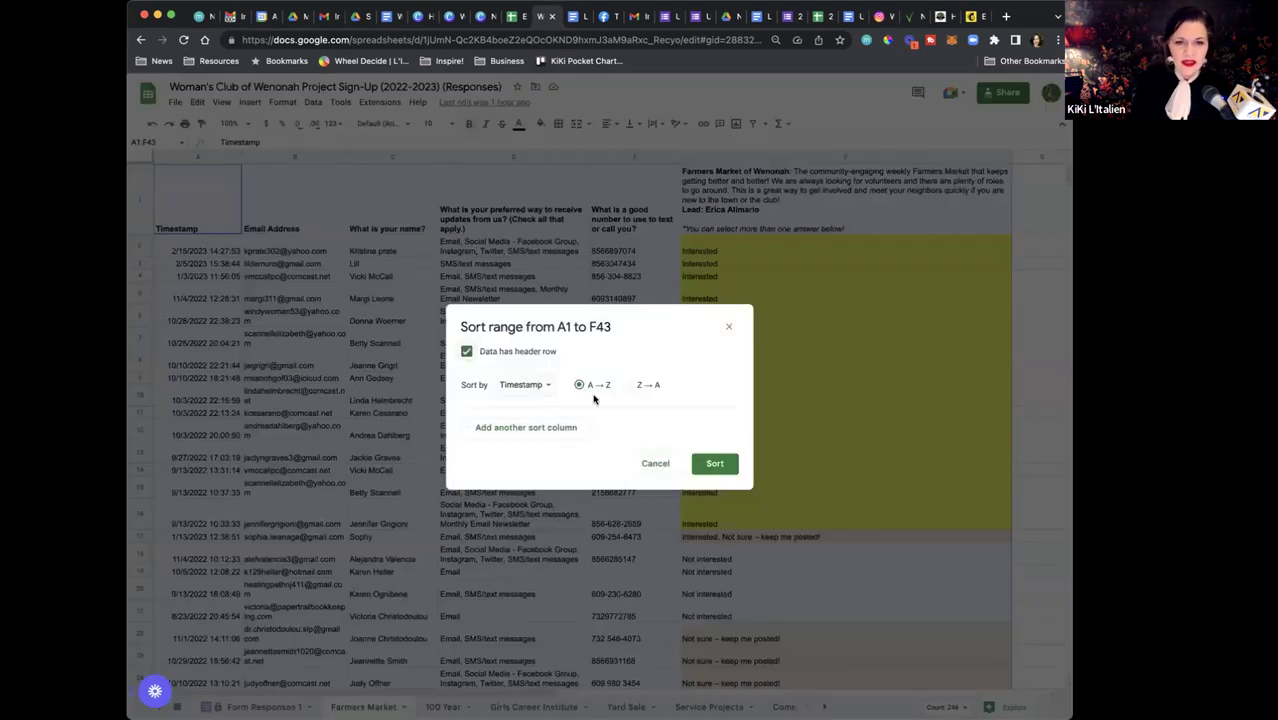
left_click(628, 385)
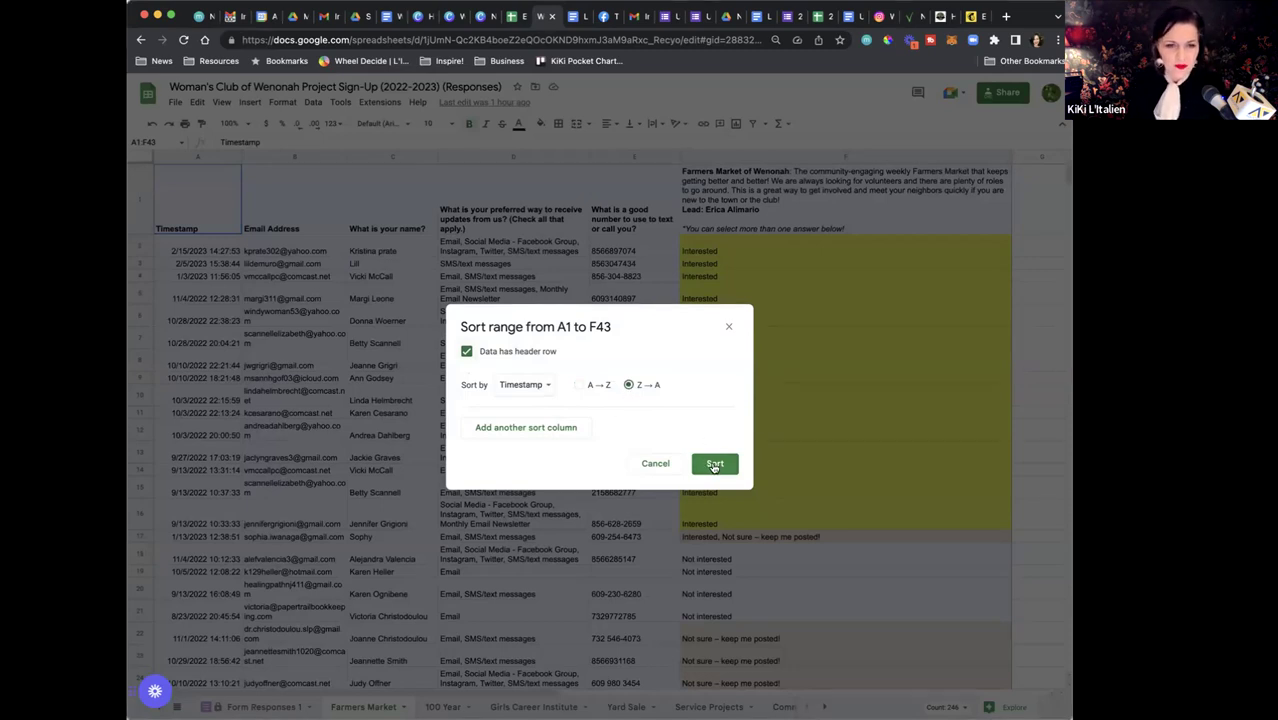
left_click(526, 429)
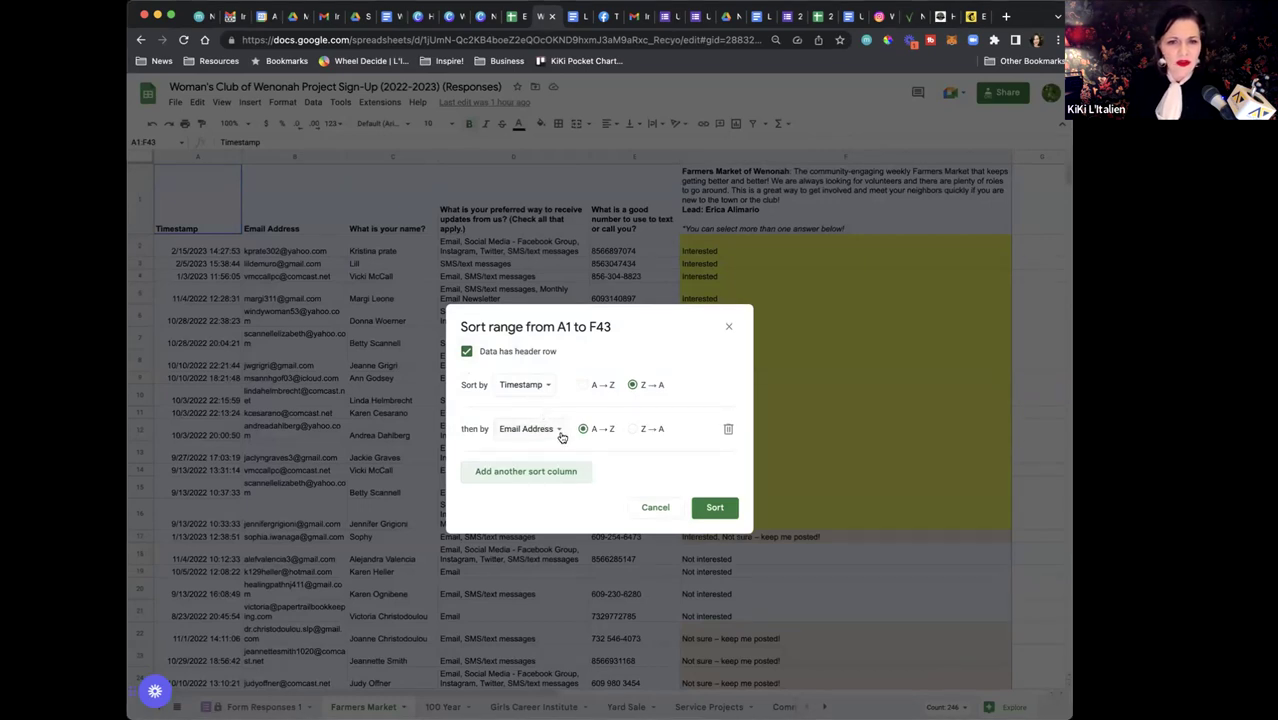
left_click(559, 430)
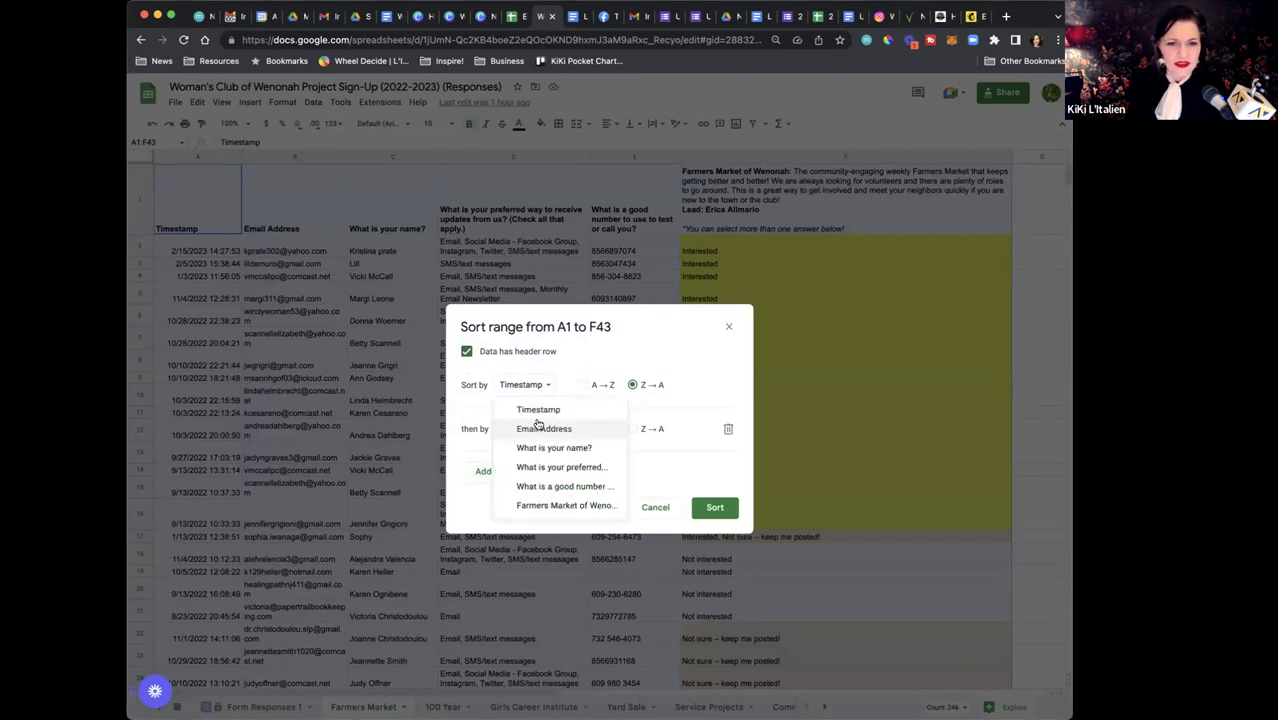
left_click(579, 506)
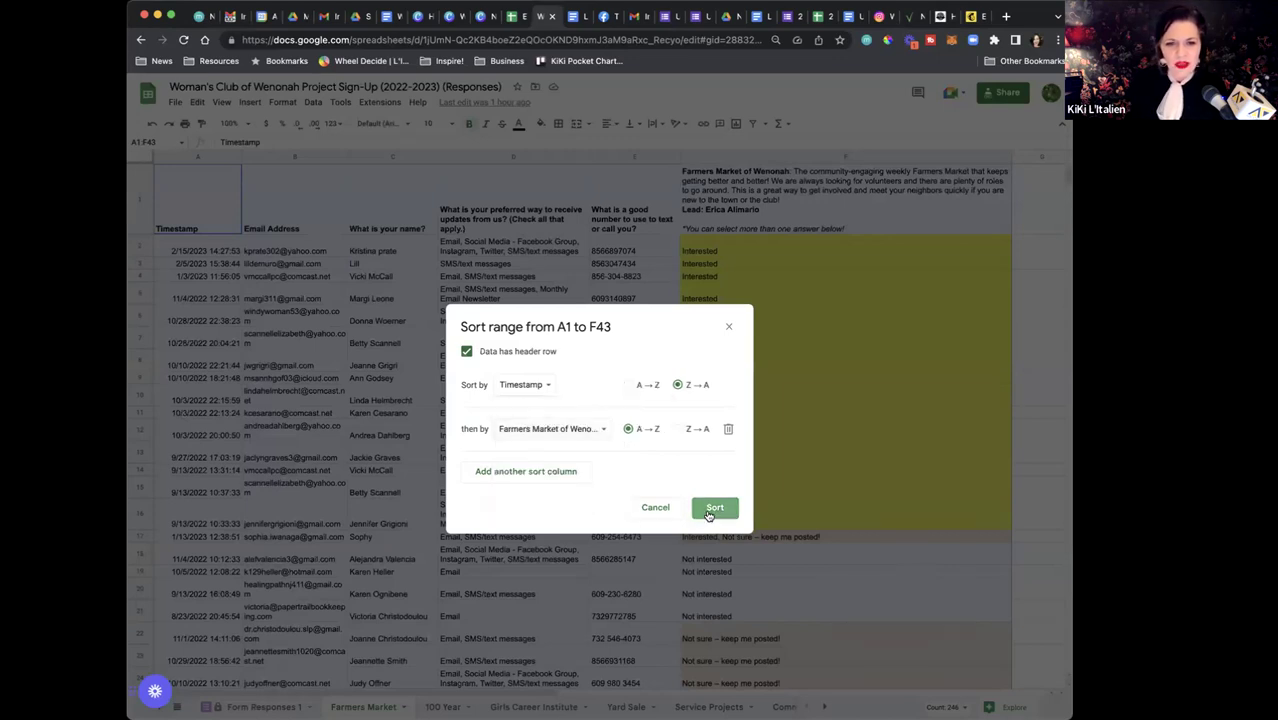
left_click(708, 514)
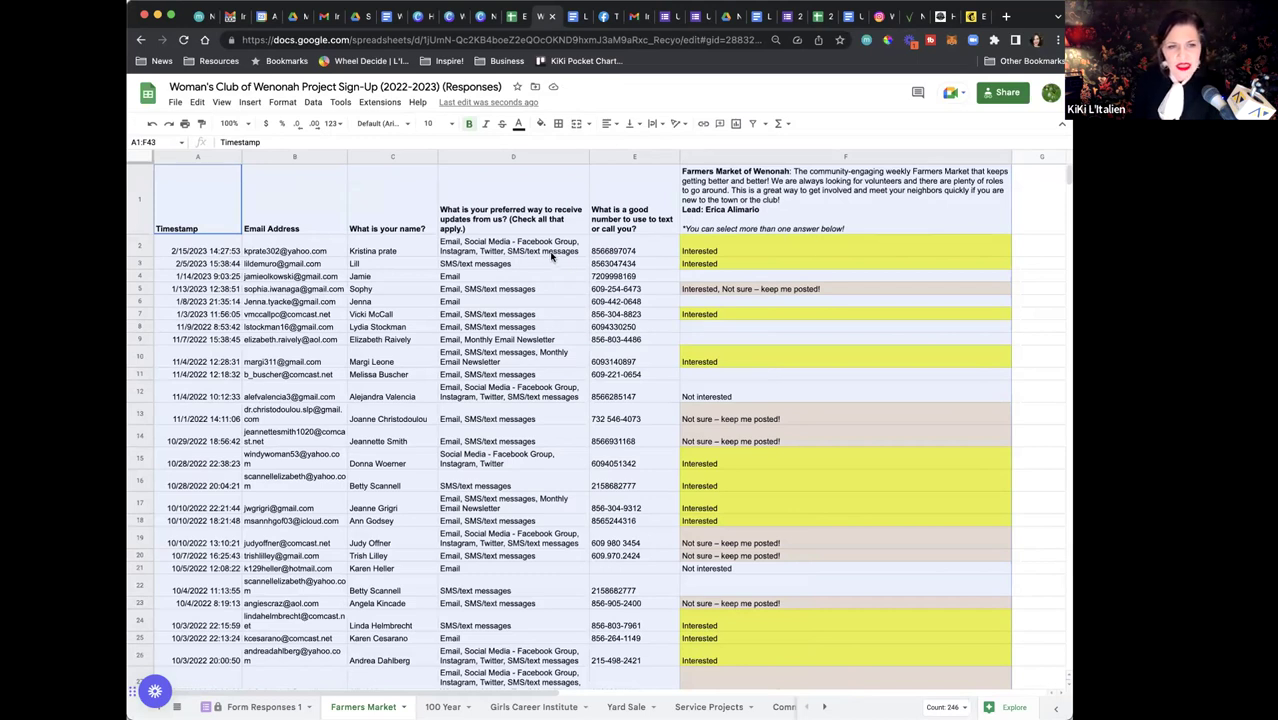
left_click(737, 251)
left_click(747, 290)
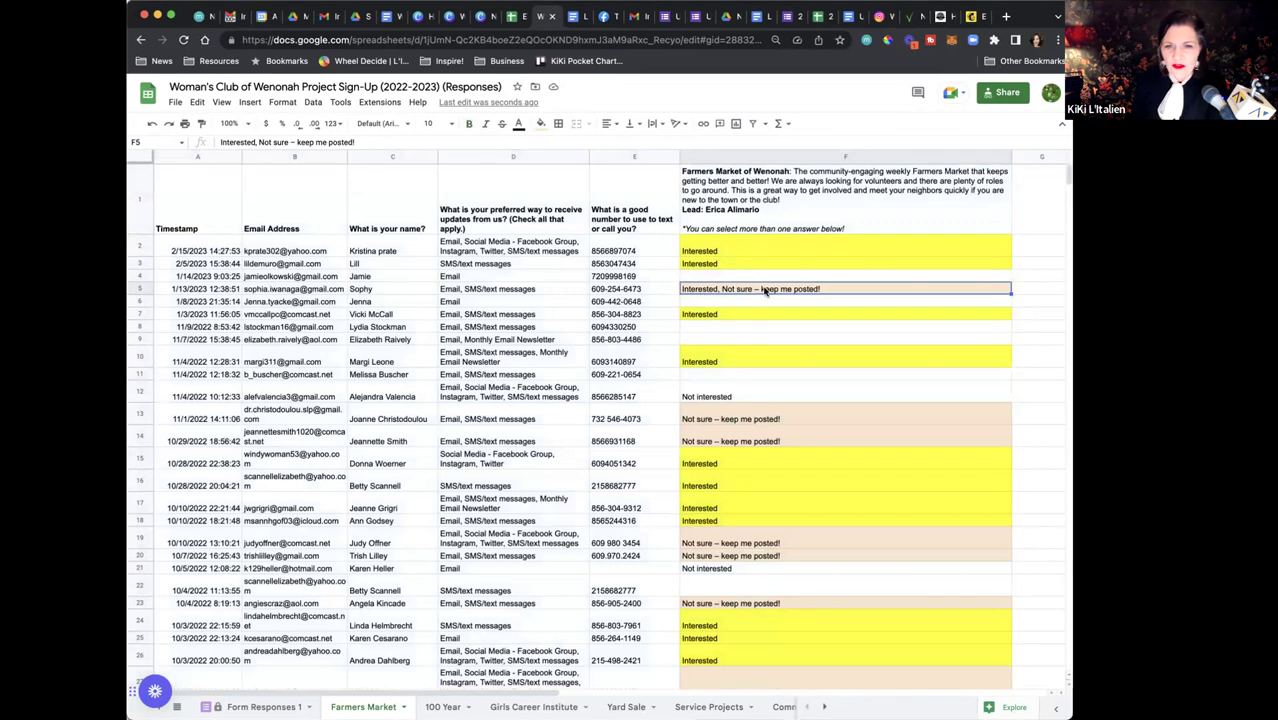
left_click(743, 432)
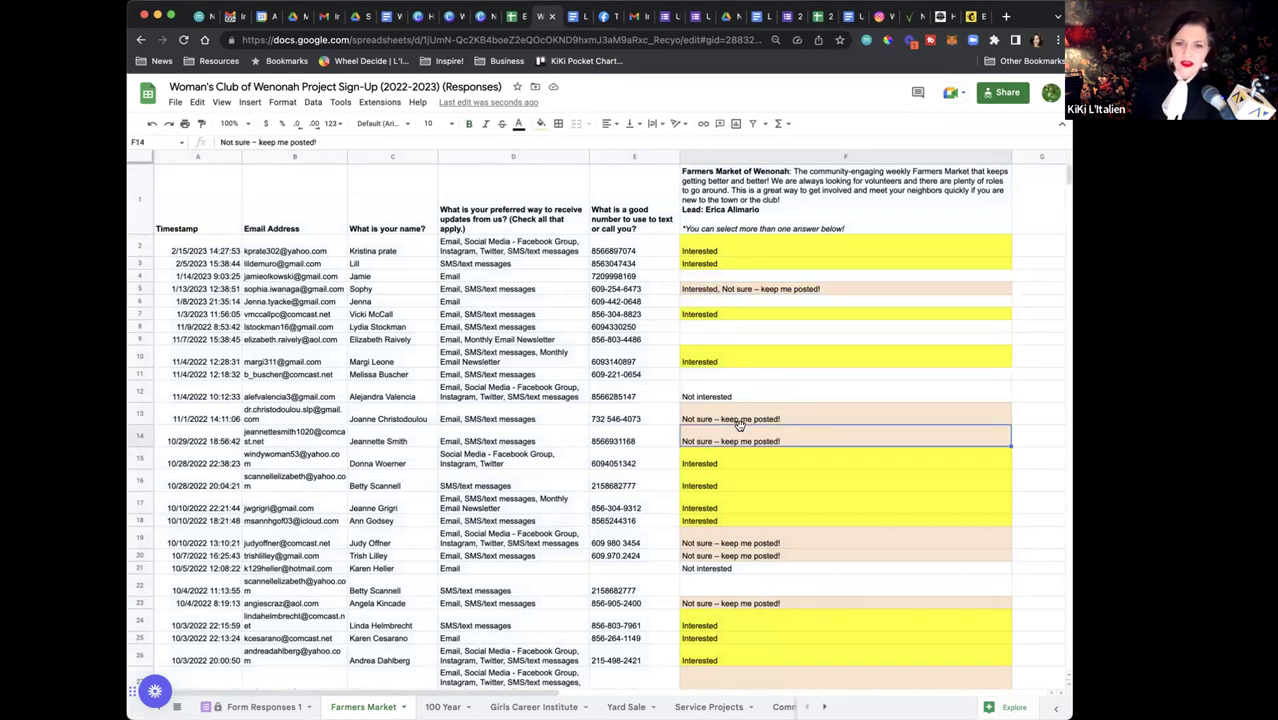
left_click(745, 421)
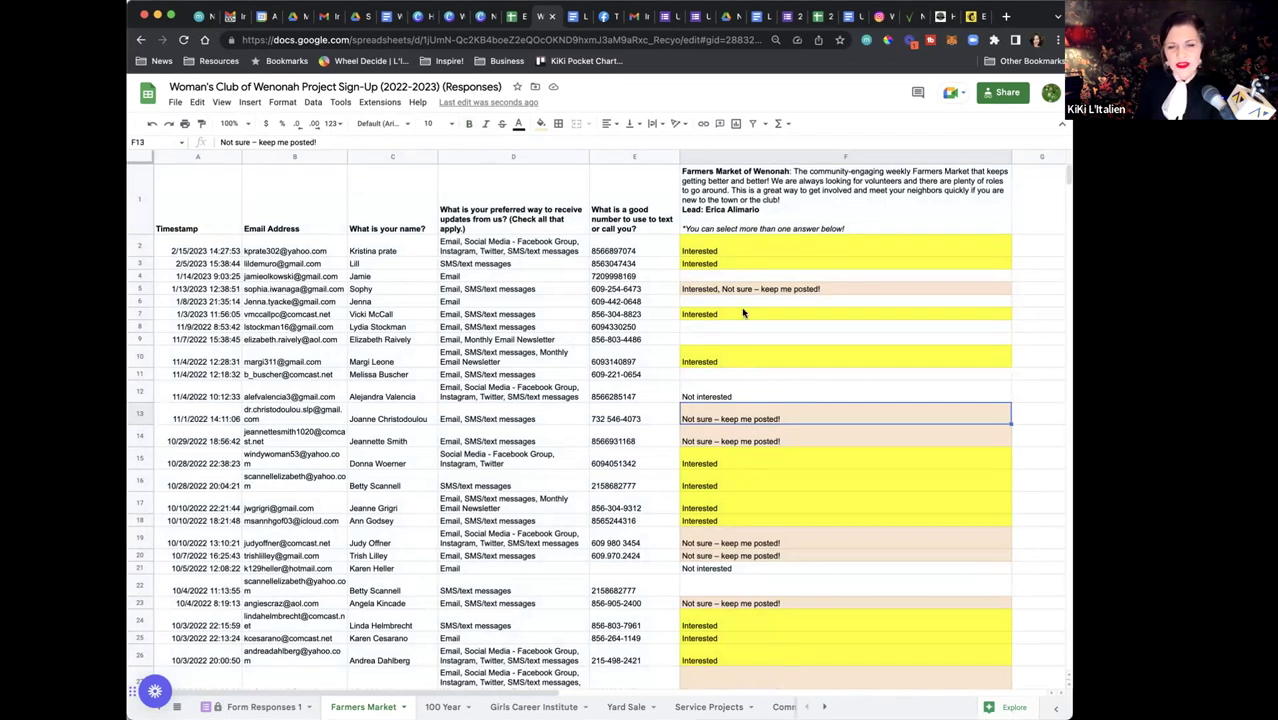
left_click(723, 199)
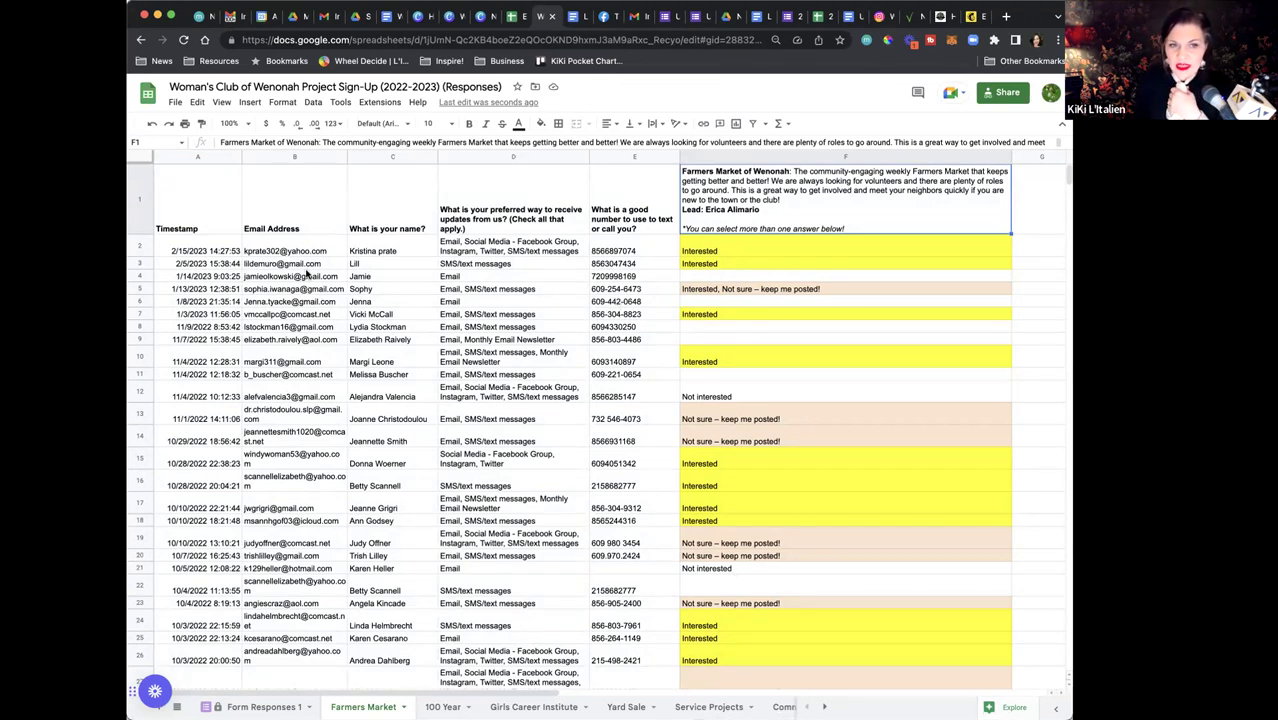
mouse_move(306, 272)
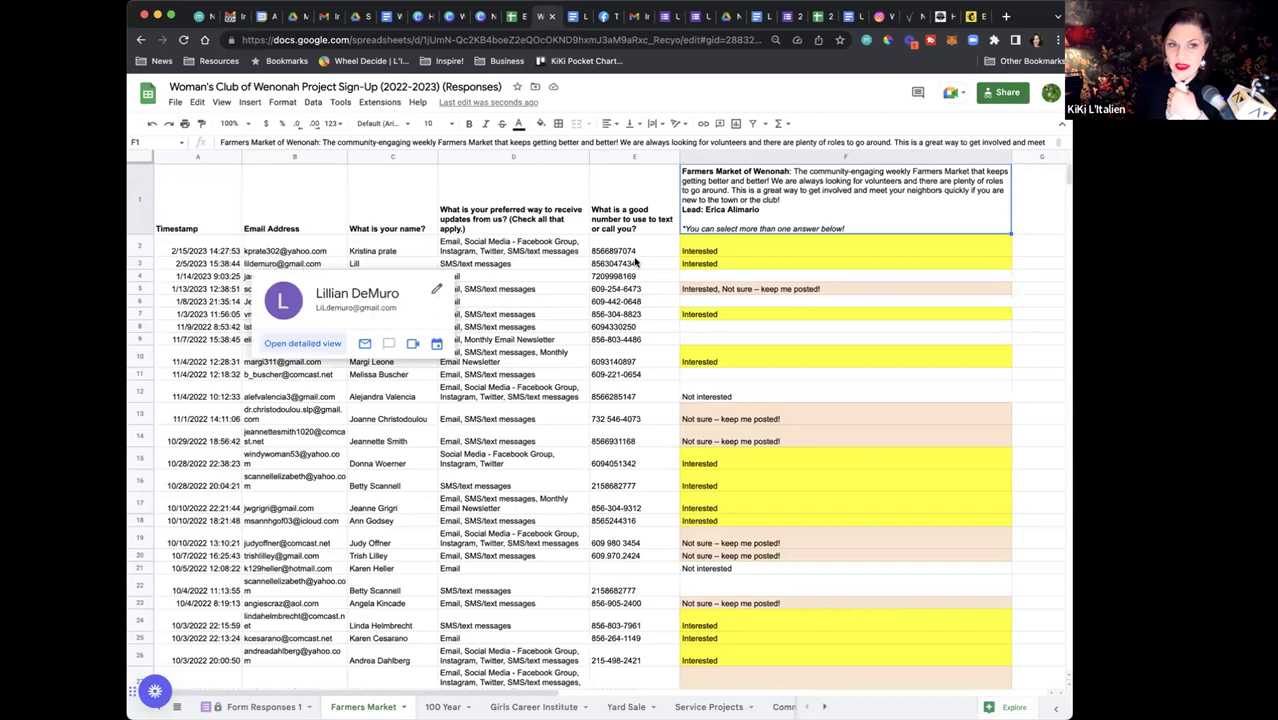
scroll(642, 258, "down", 3)
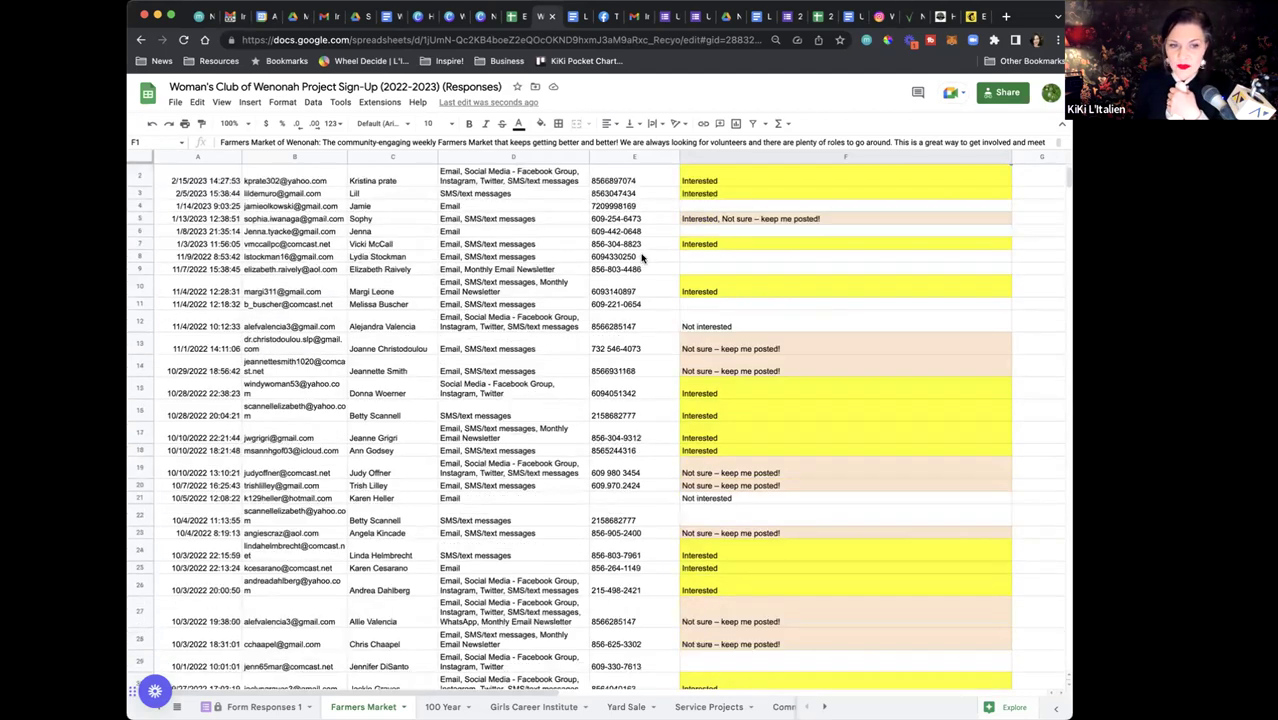
scroll(642, 258, "up", 3)
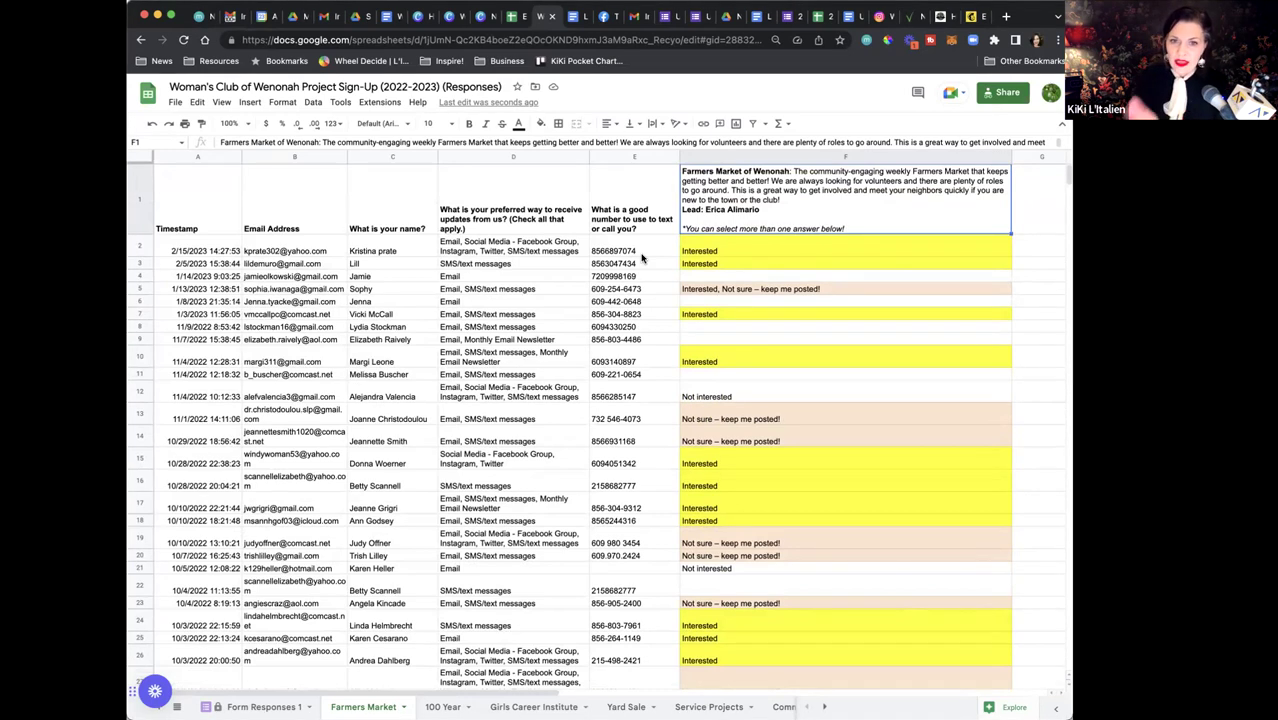
scroll(642, 258, "down", 4)
scroll(647, 247, "up", 4)
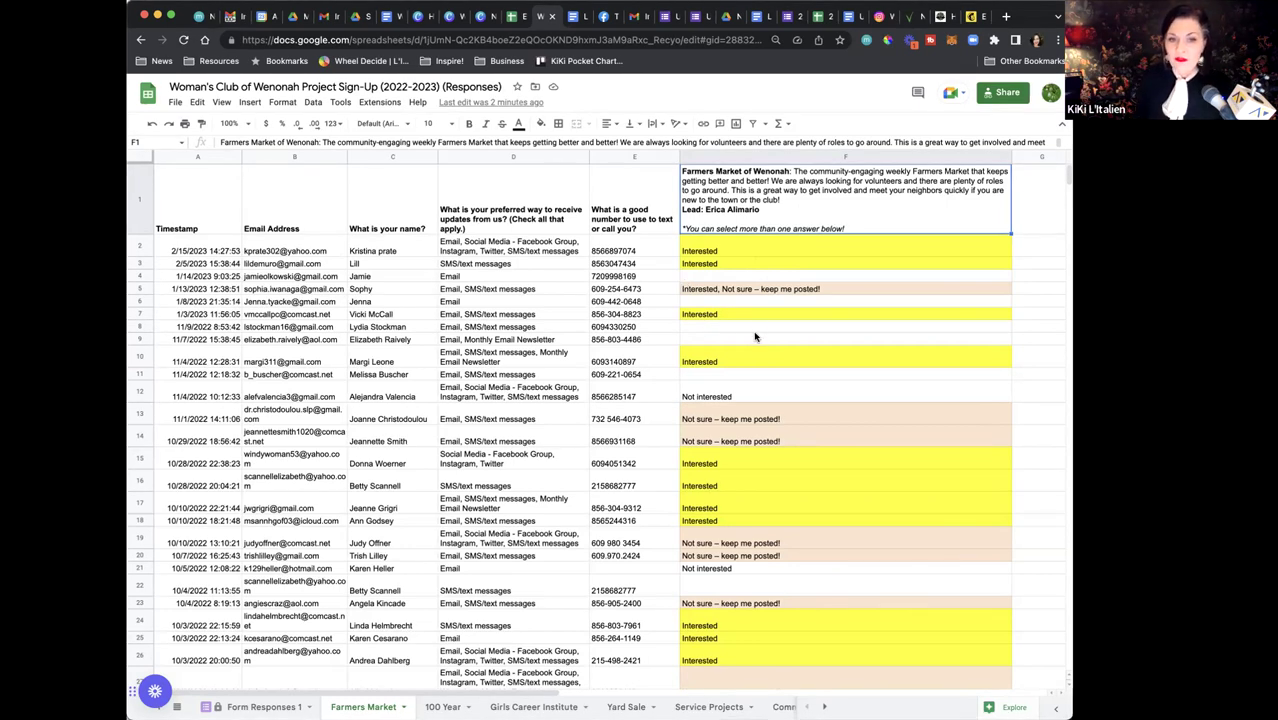
left_click(1034, 212)
Widen column G to read its entries, then move to the Executive Board and Project Leads 2022-2024 spreadsheet
scroll(900, 214, "right", 3)
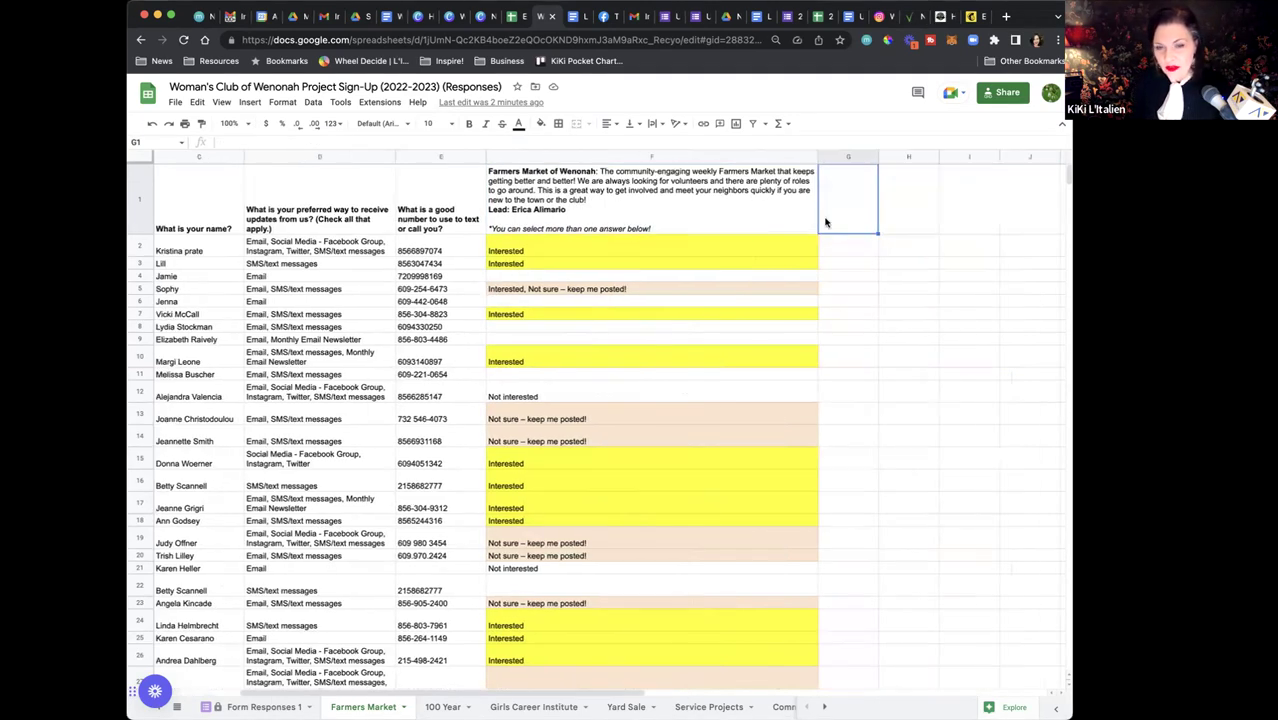
scroll(788, 160, "right", 2)
left_click_drag(787, 157, 912, 157)
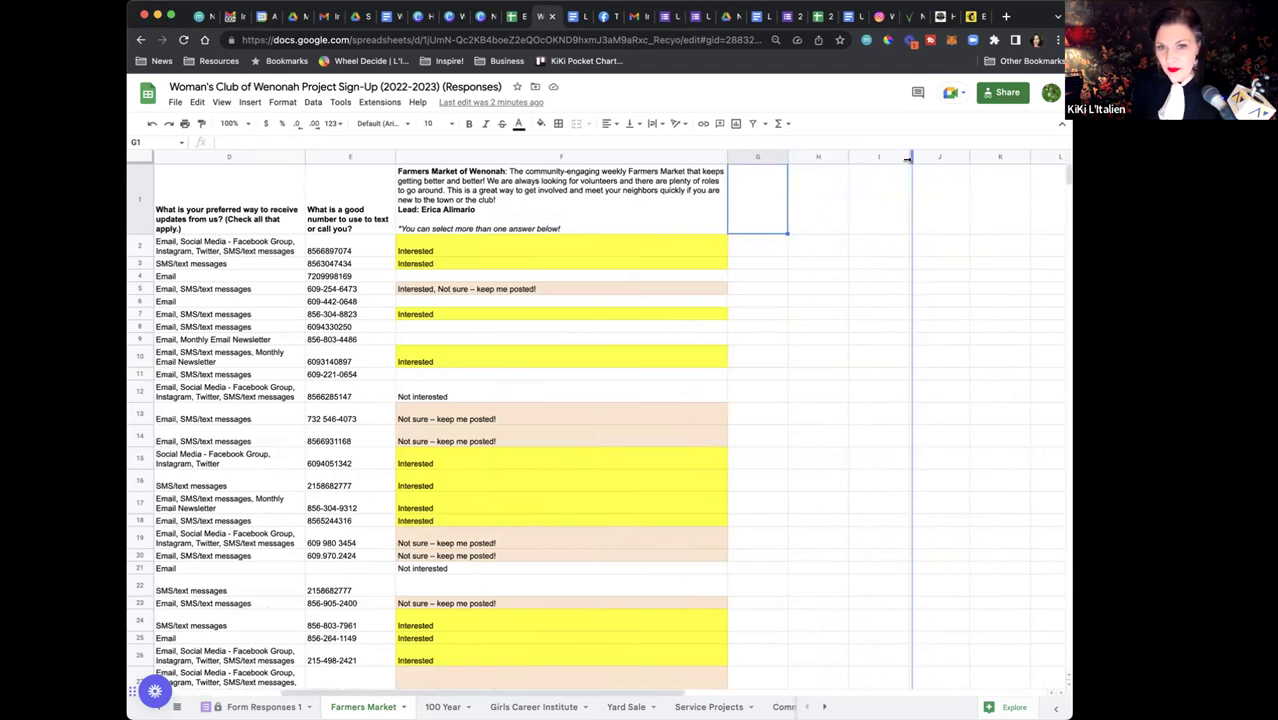
left_click(773, 250)
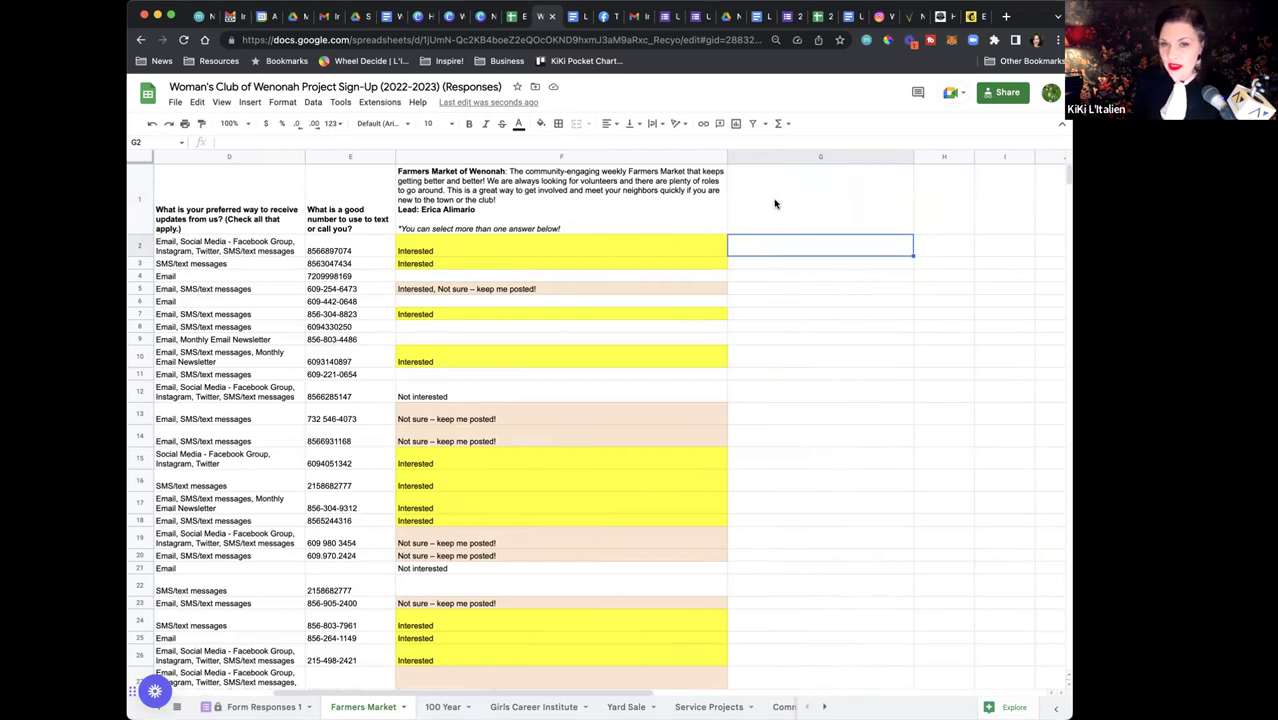
left_click(774, 204)
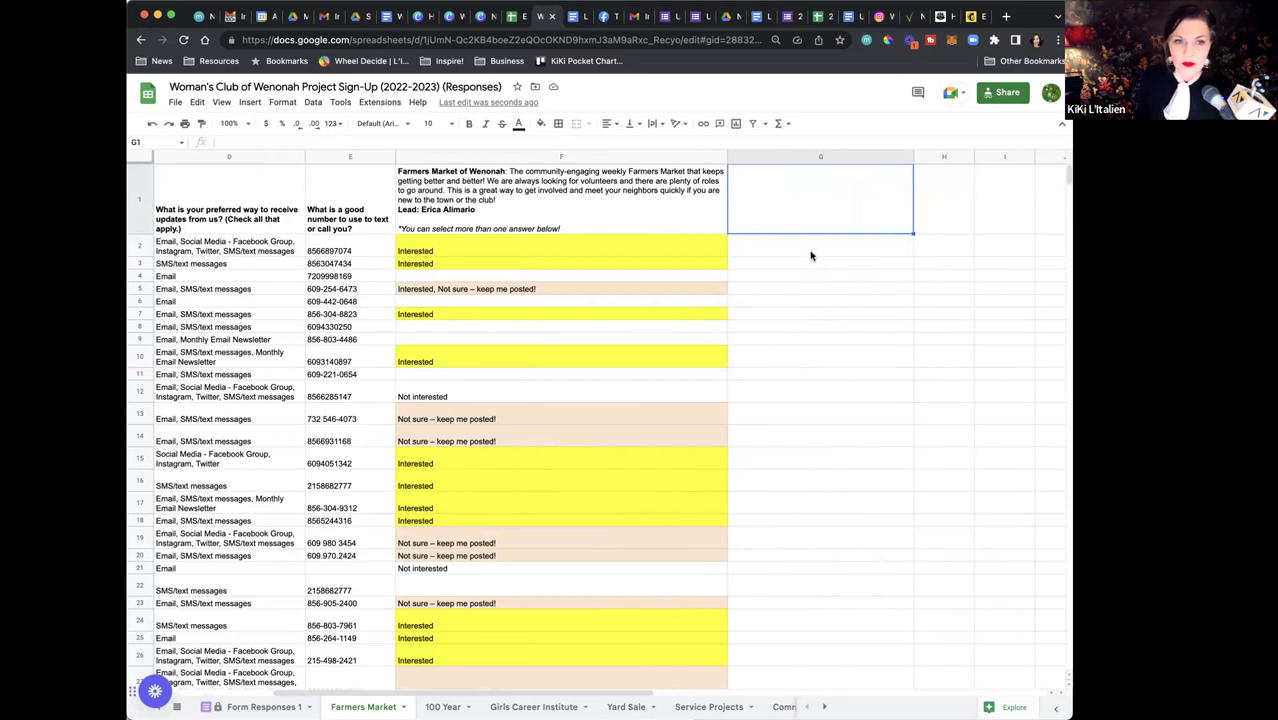
scroll(811, 256, "left", 5)
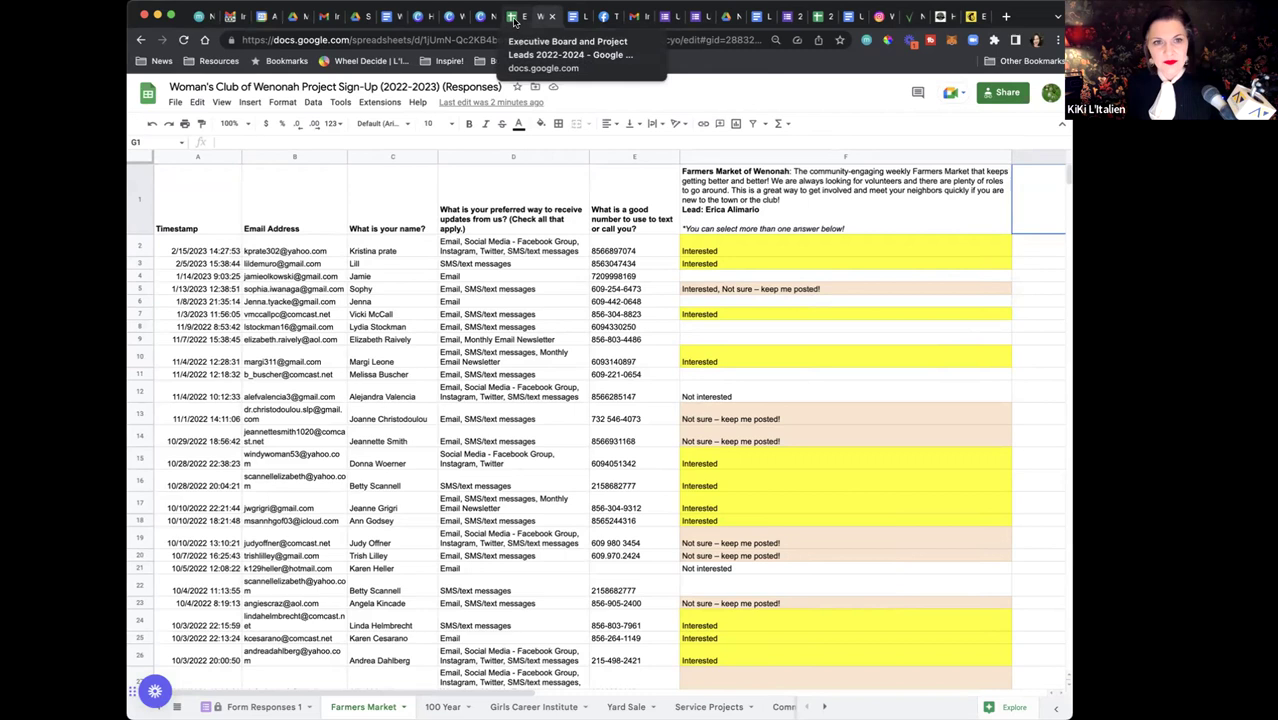
left_click(515, 18)
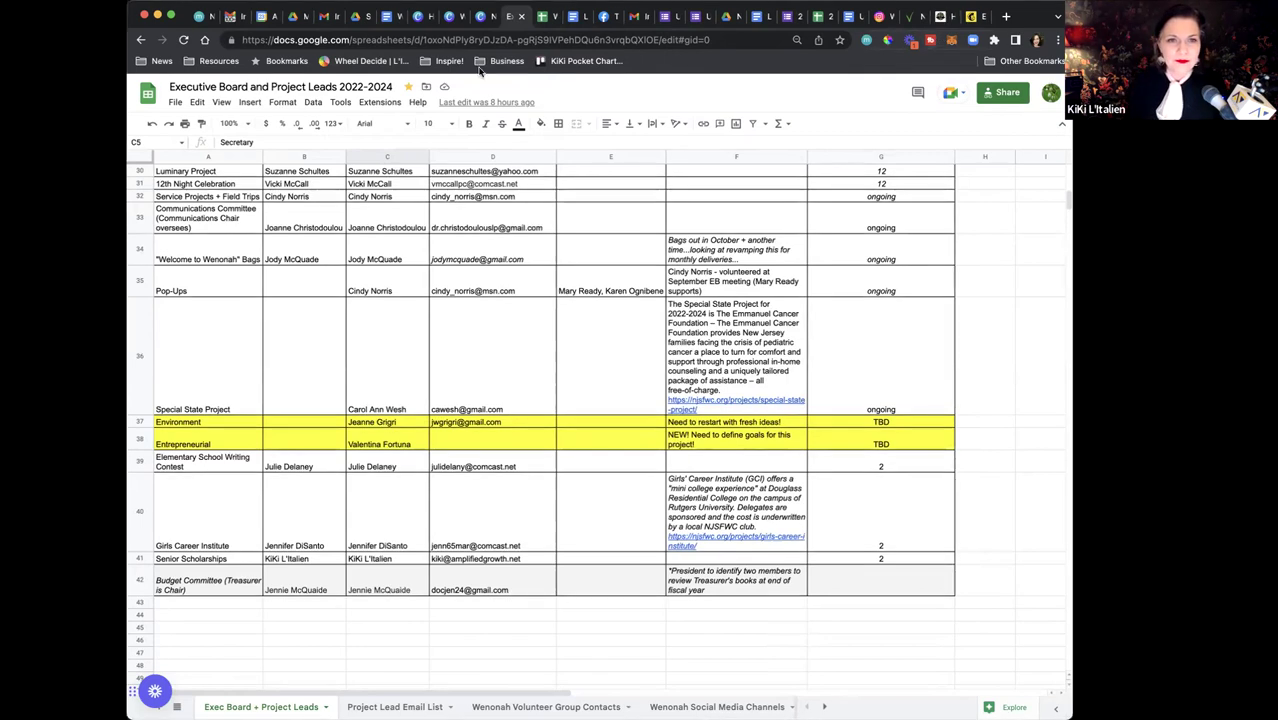
Return to the Woman's Club of Wenonah Project Sign-Up responses spreadsheet
left_click(541, 17)
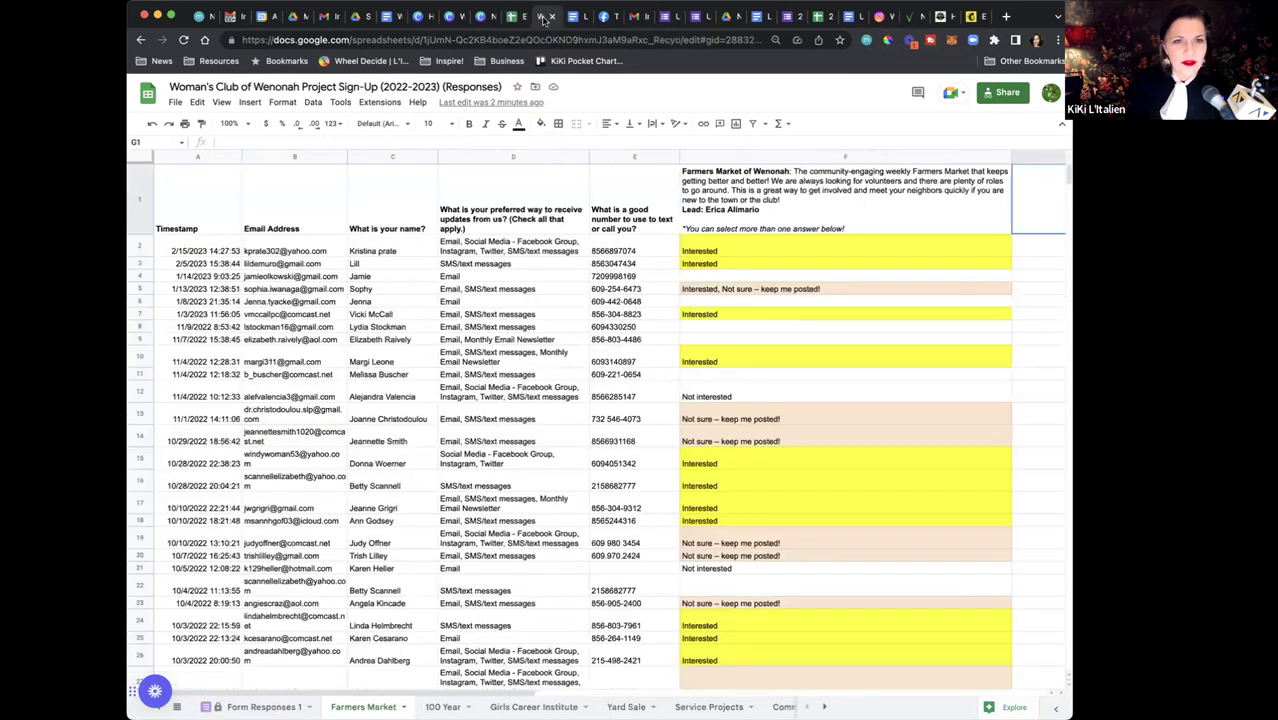
Go to the Gmail inbox and show the Google apps launcher
left_click(640, 17)
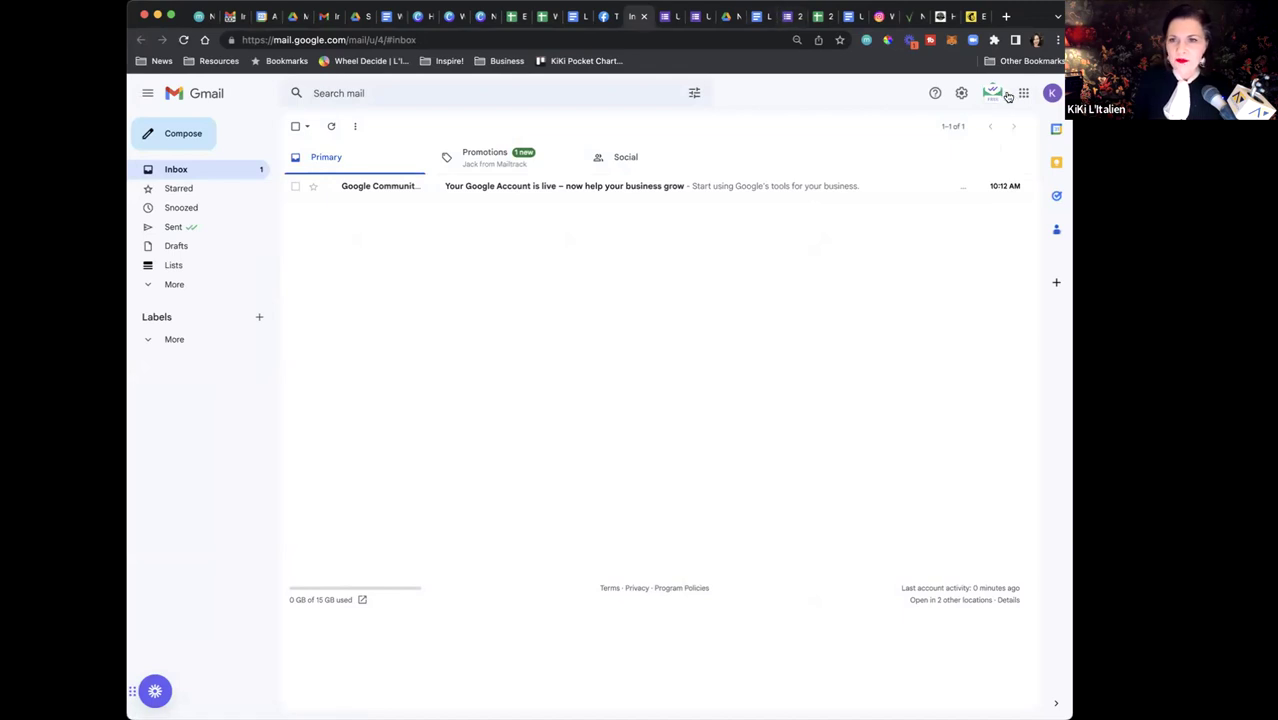
left_click(1022, 95)
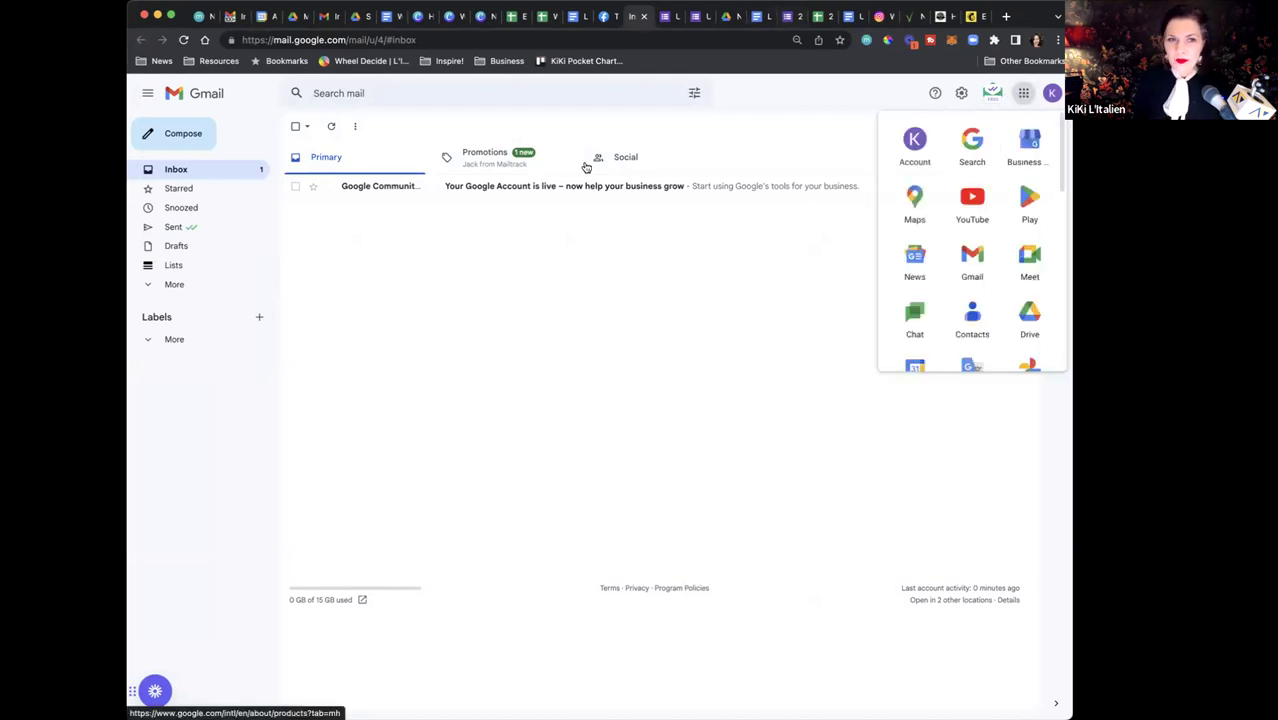
left_click(1022, 95)
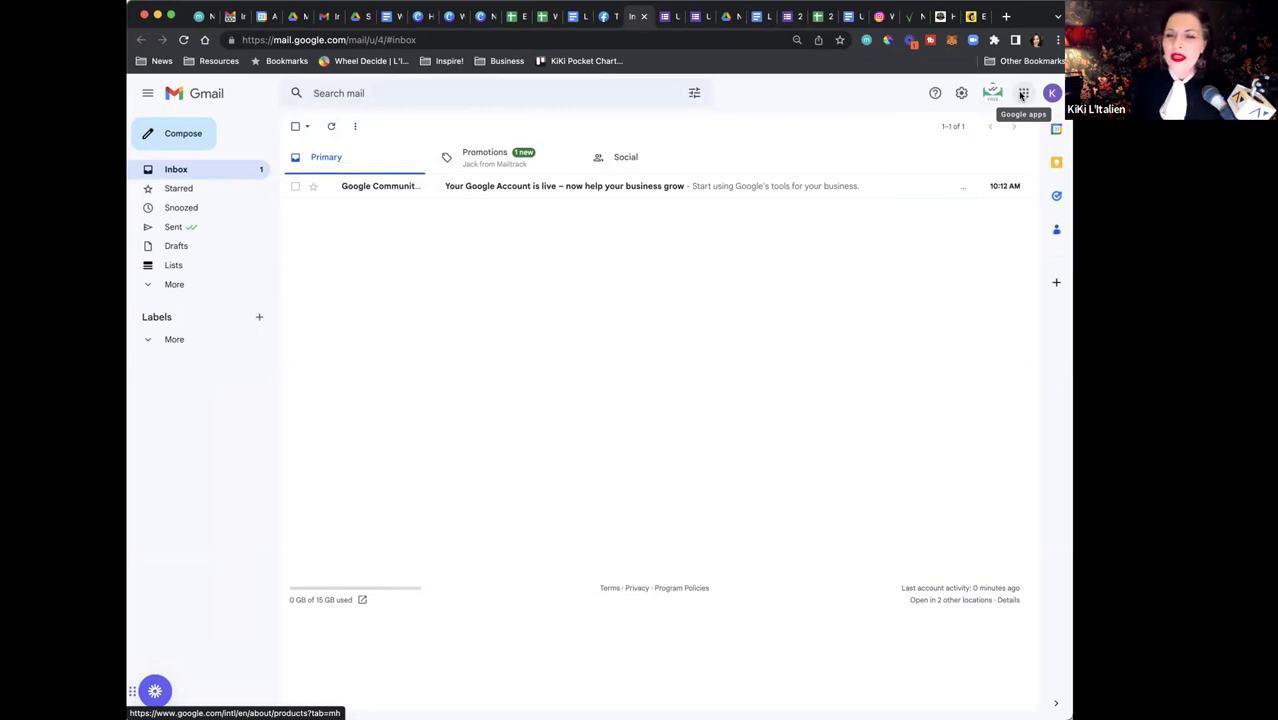
left_click(1022, 95)
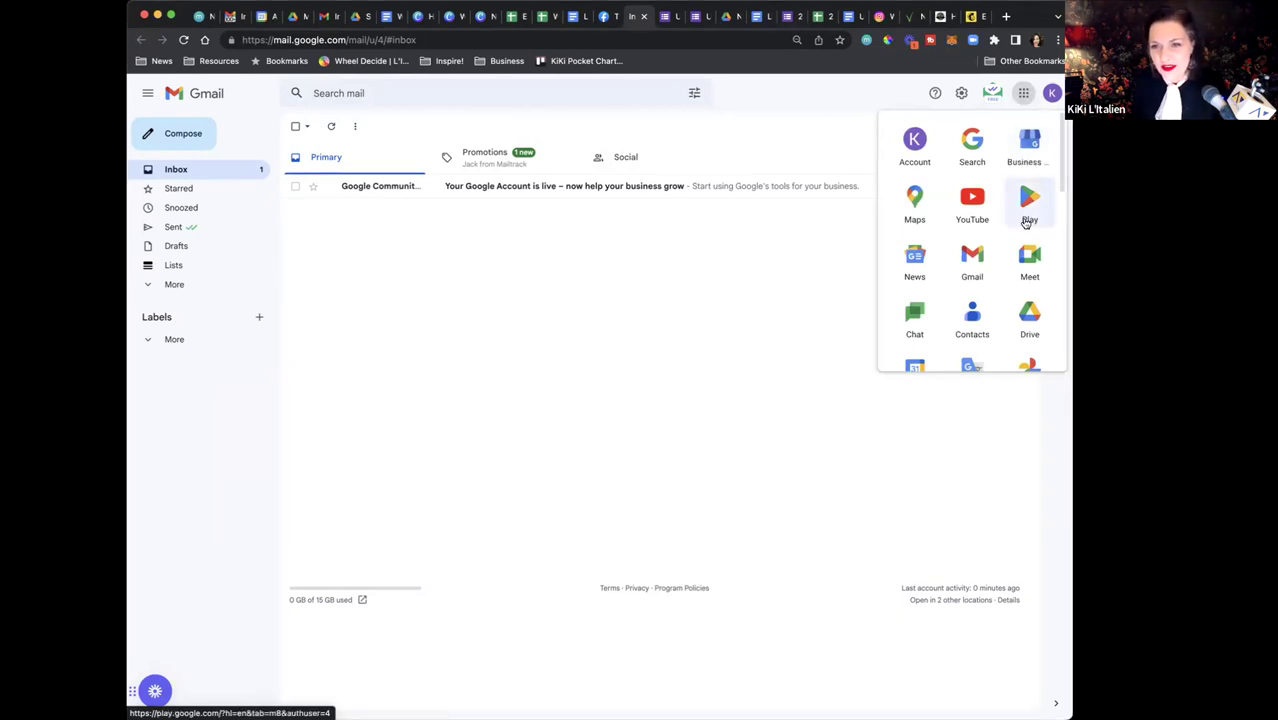
Open Google Drive and go from My Drive into the NJSFWC Session – Digital Tools Resources folder
left_click(1030, 318)
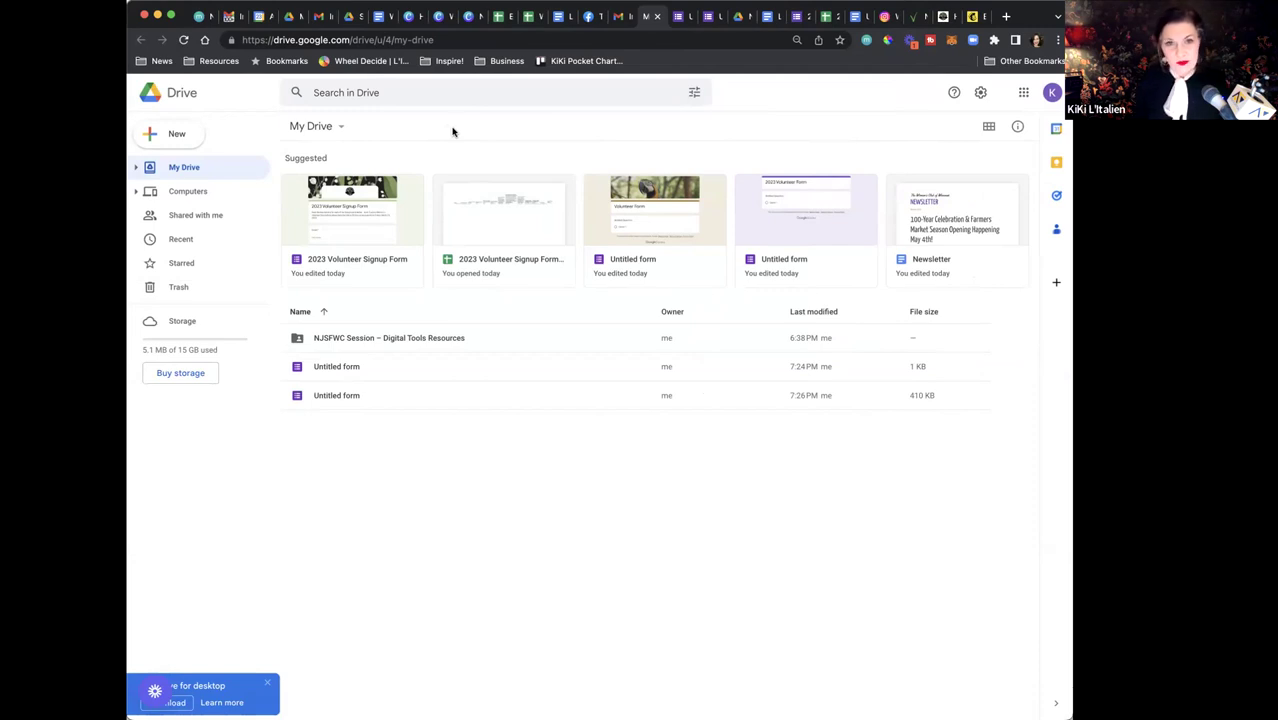
left_click(740, 21)
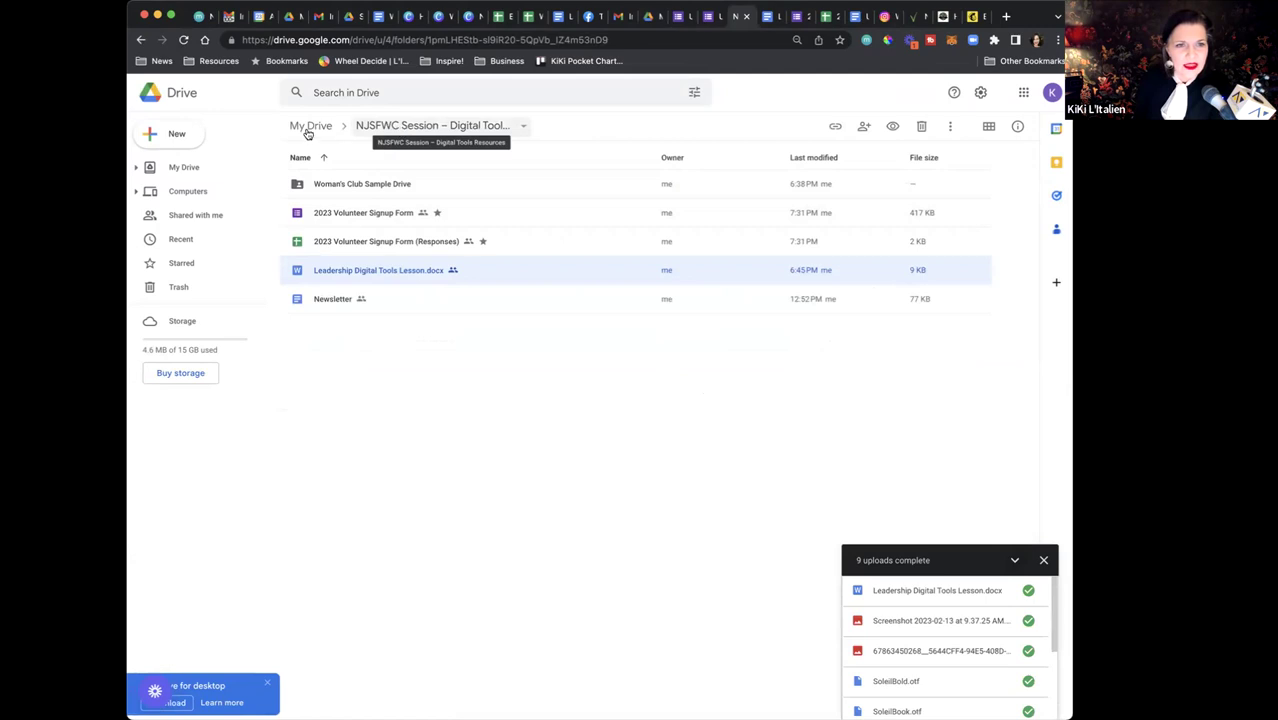
left_click(311, 133)
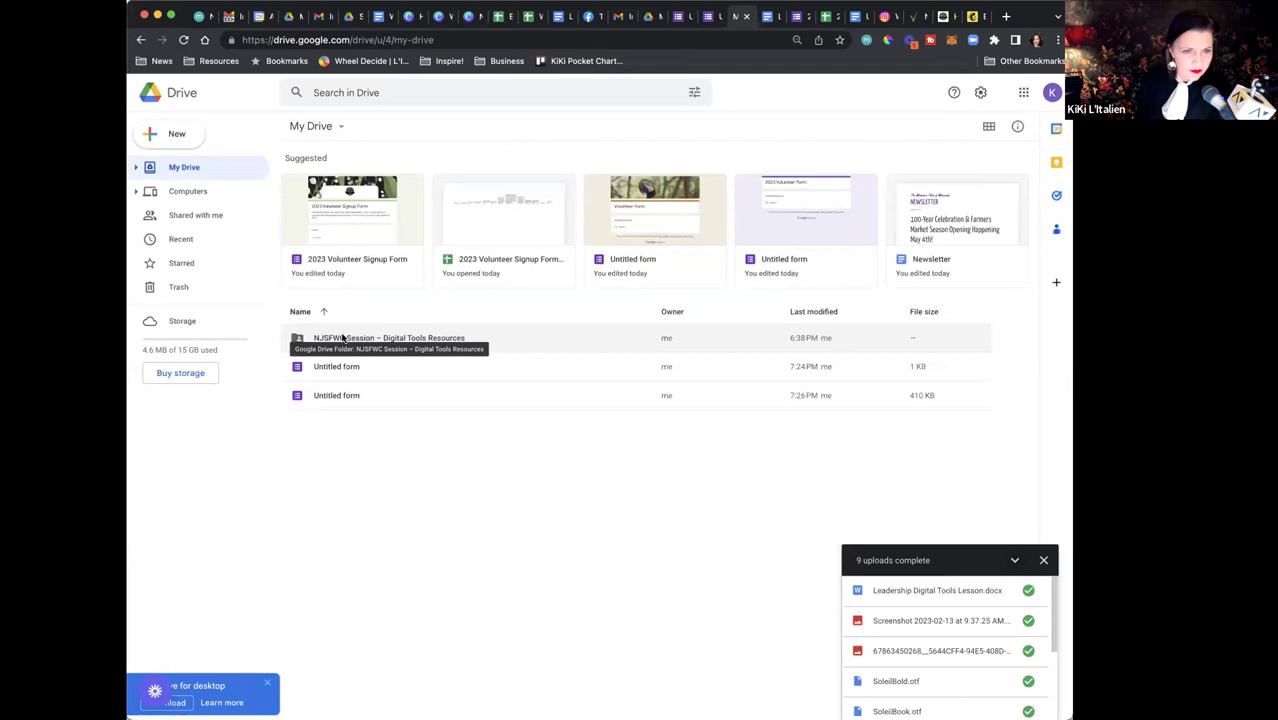
double_click(341, 338)
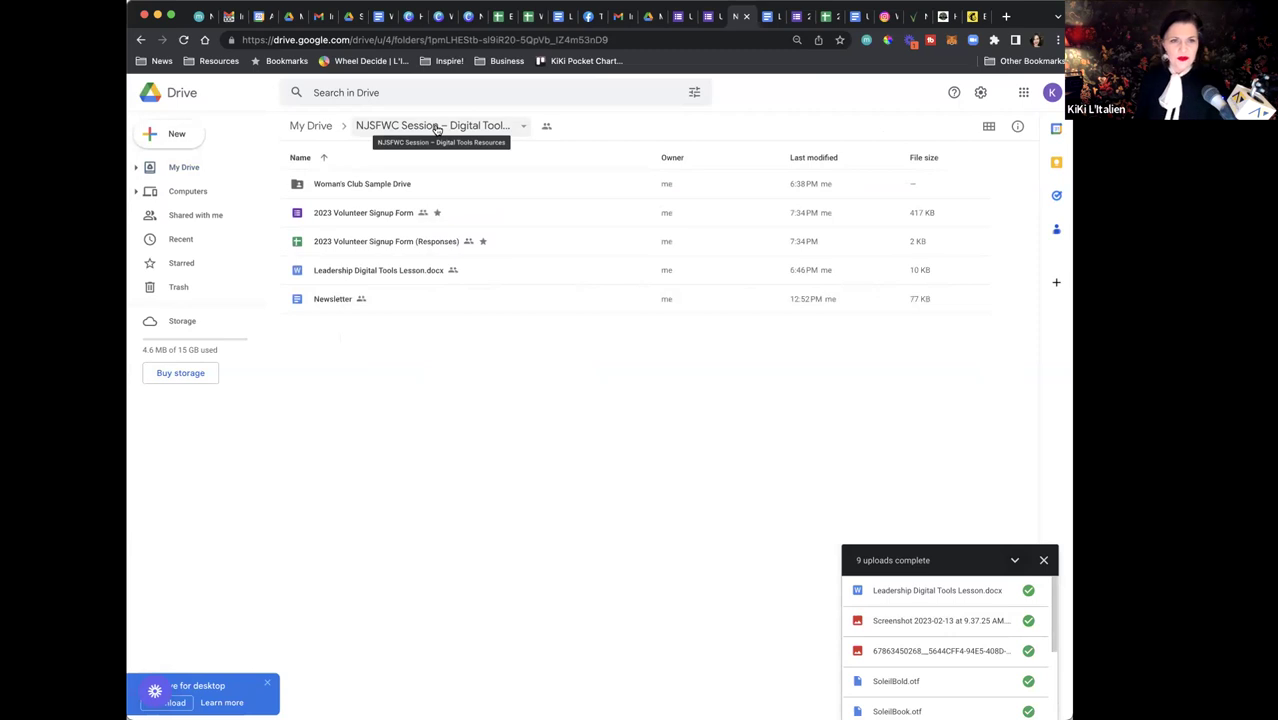
Preview the 2023 Volunteer Signup Form and its Responses sheet, then select Leadership Digital Tools Lesson.docx
double_click(348, 214)
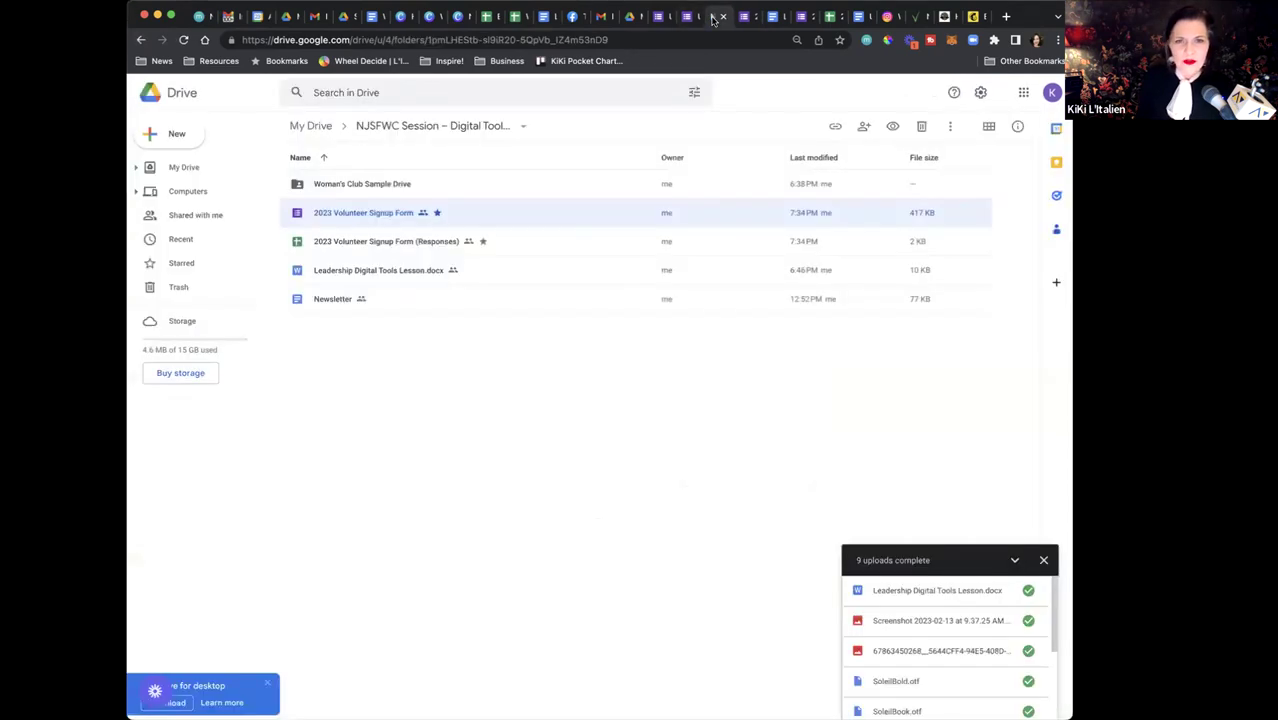
left_click(712, 16)
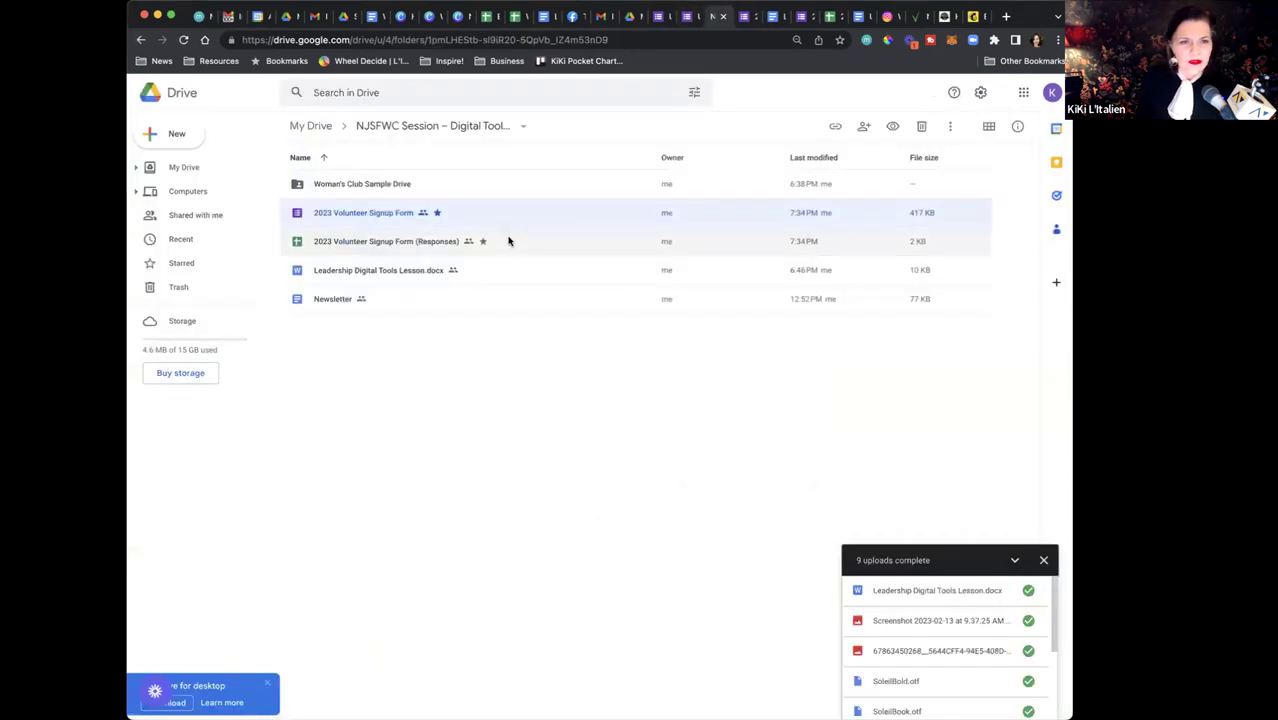
double_click(402, 242)
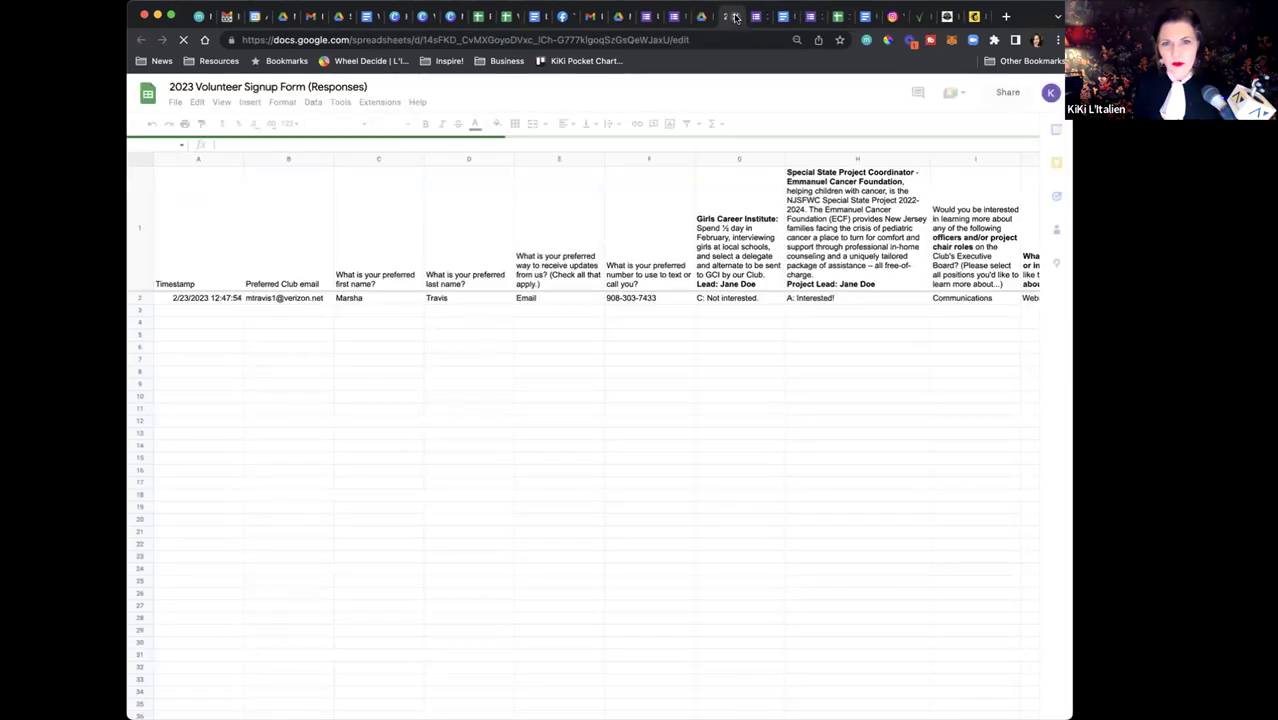
left_click(733, 17)
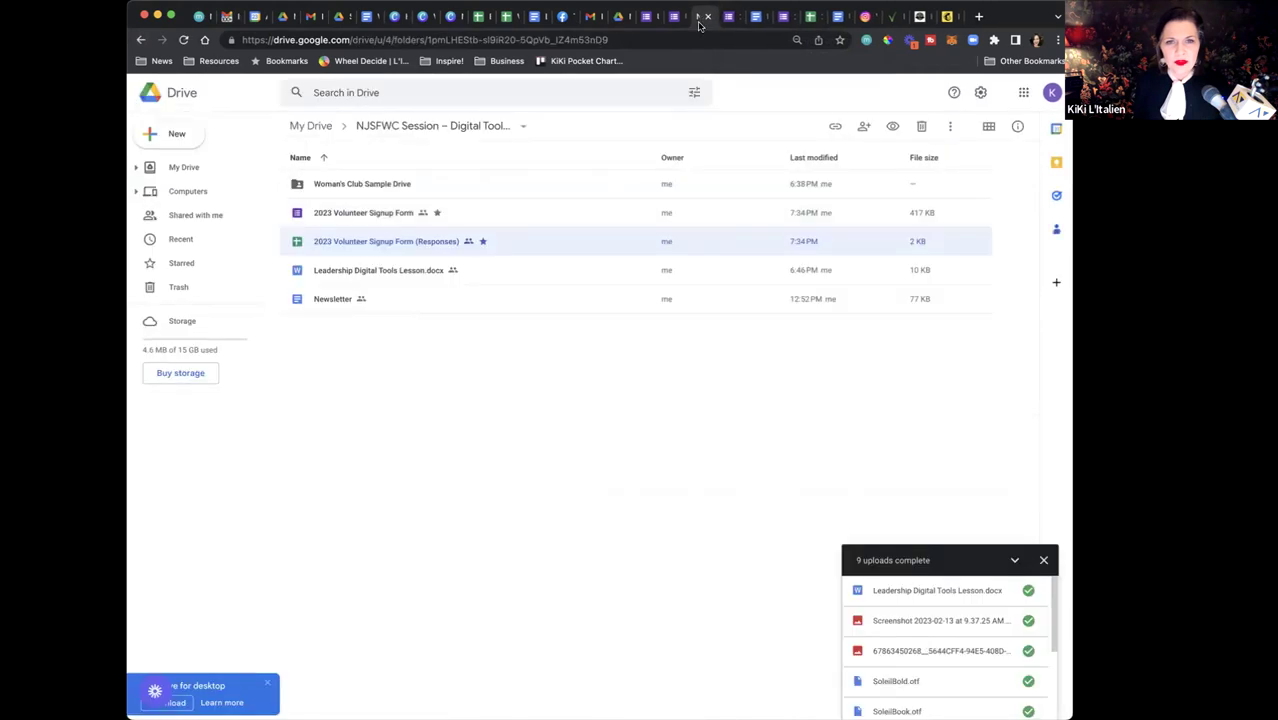
left_click(402, 277)
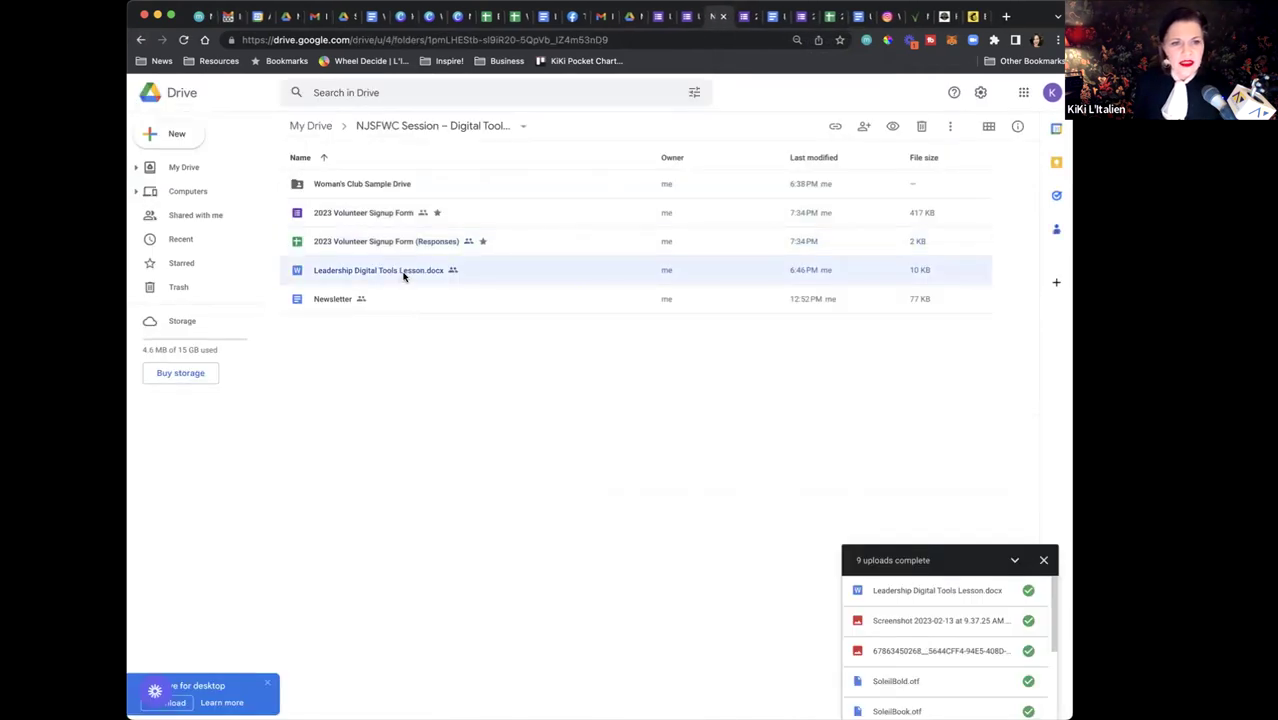
double_click(380, 275)
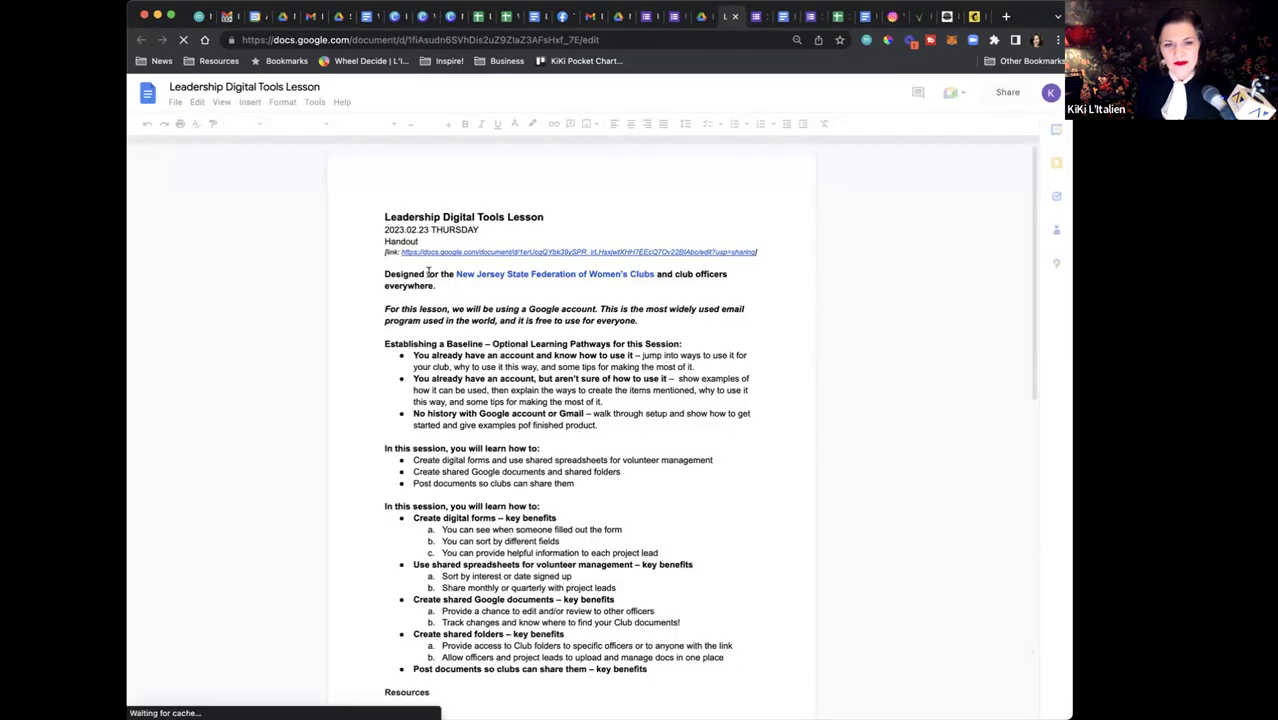
scroll(537, 431, "down", 10)
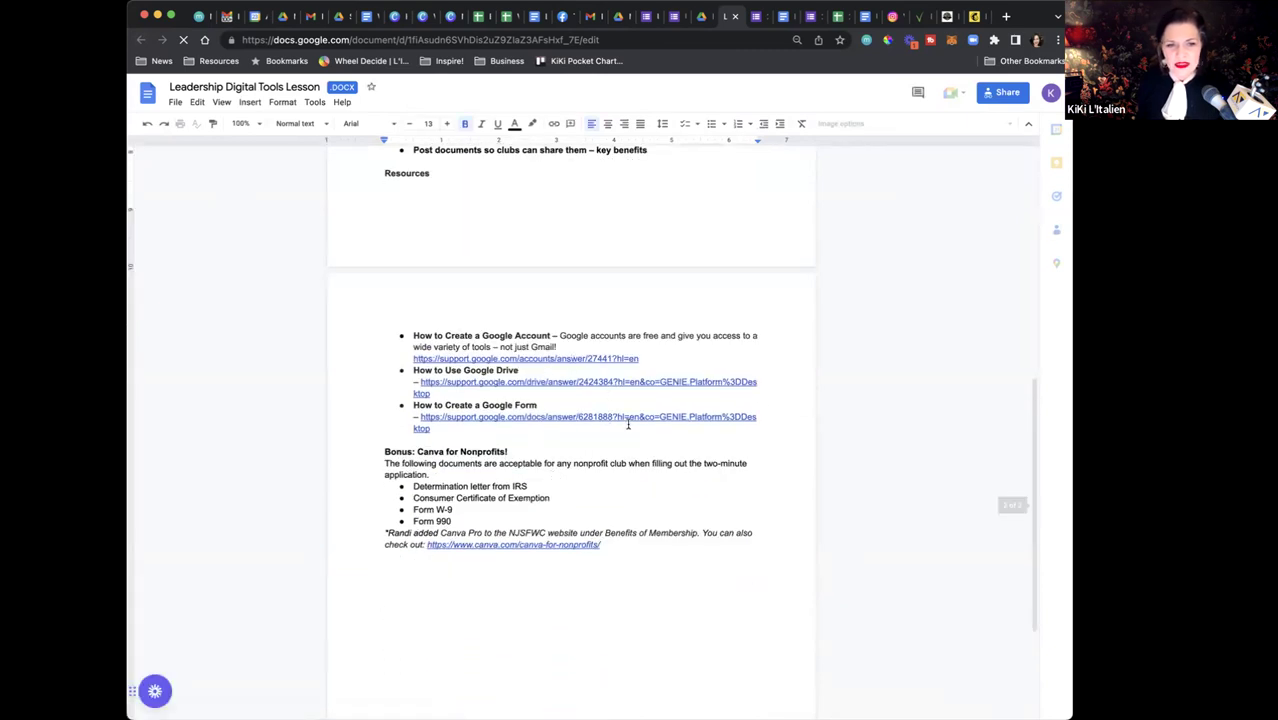
scroll(628, 424, "up", 10)
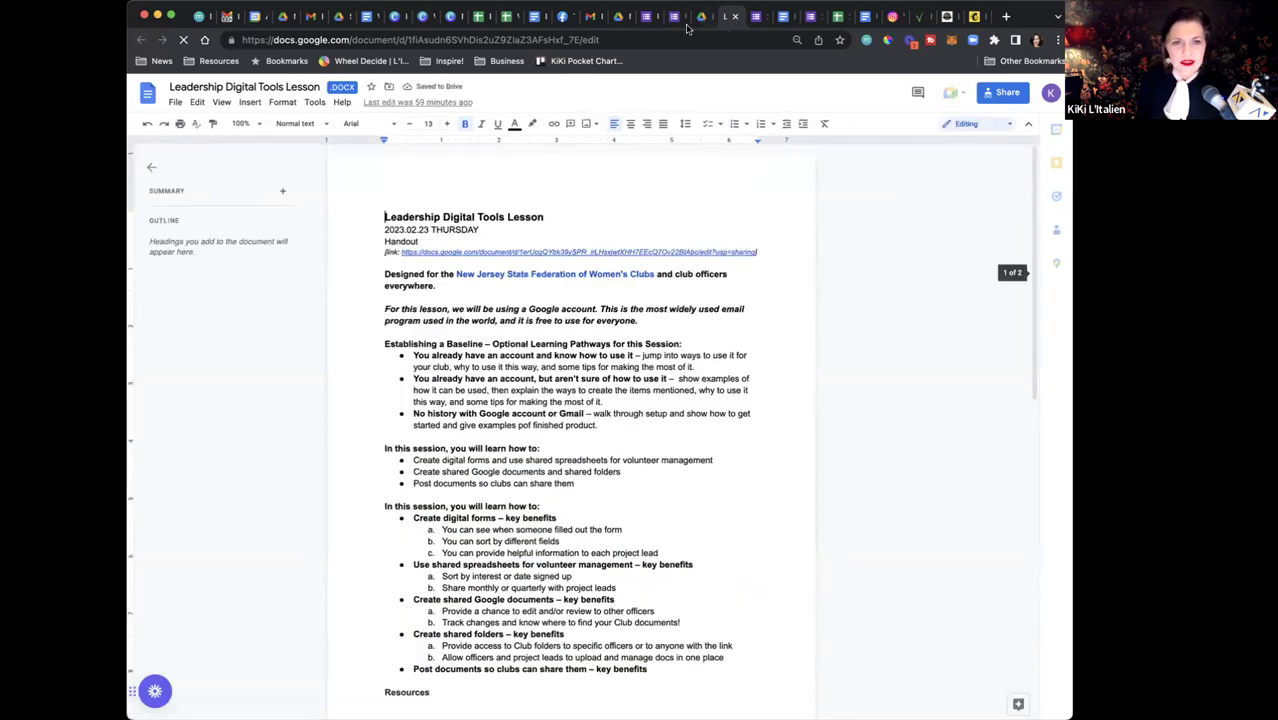
left_click(734, 17)
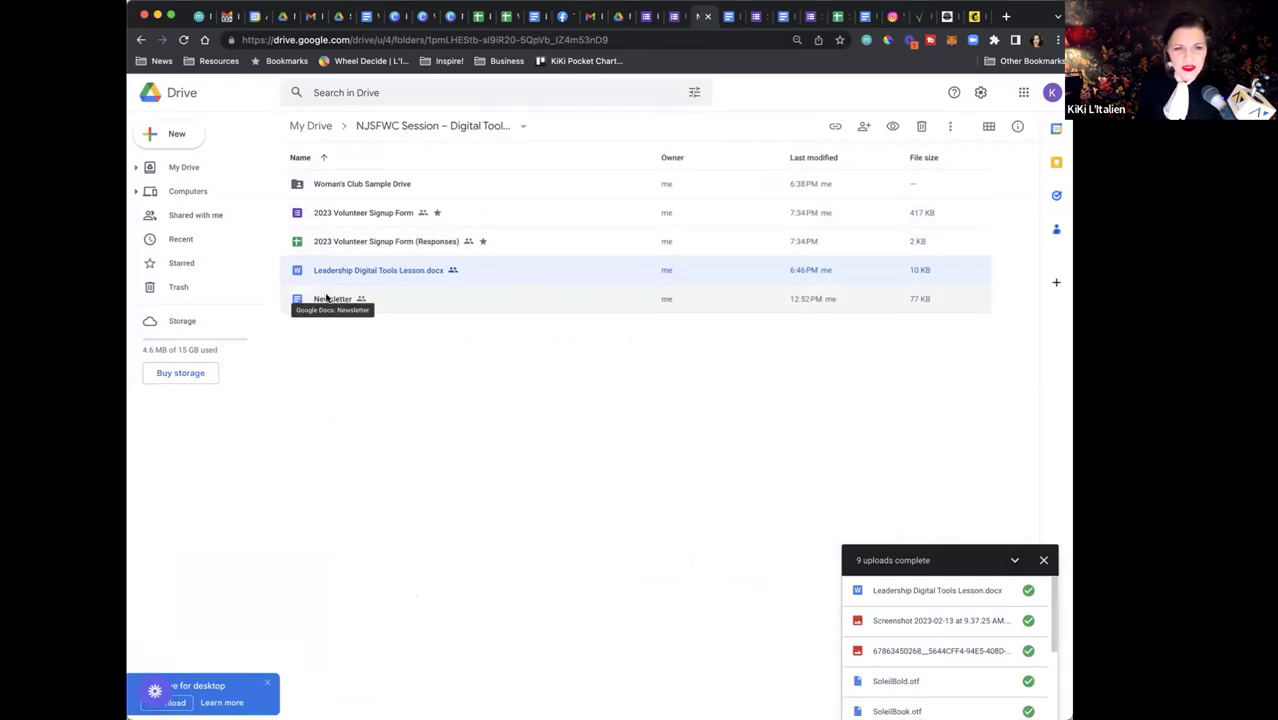
double_click(351, 186)
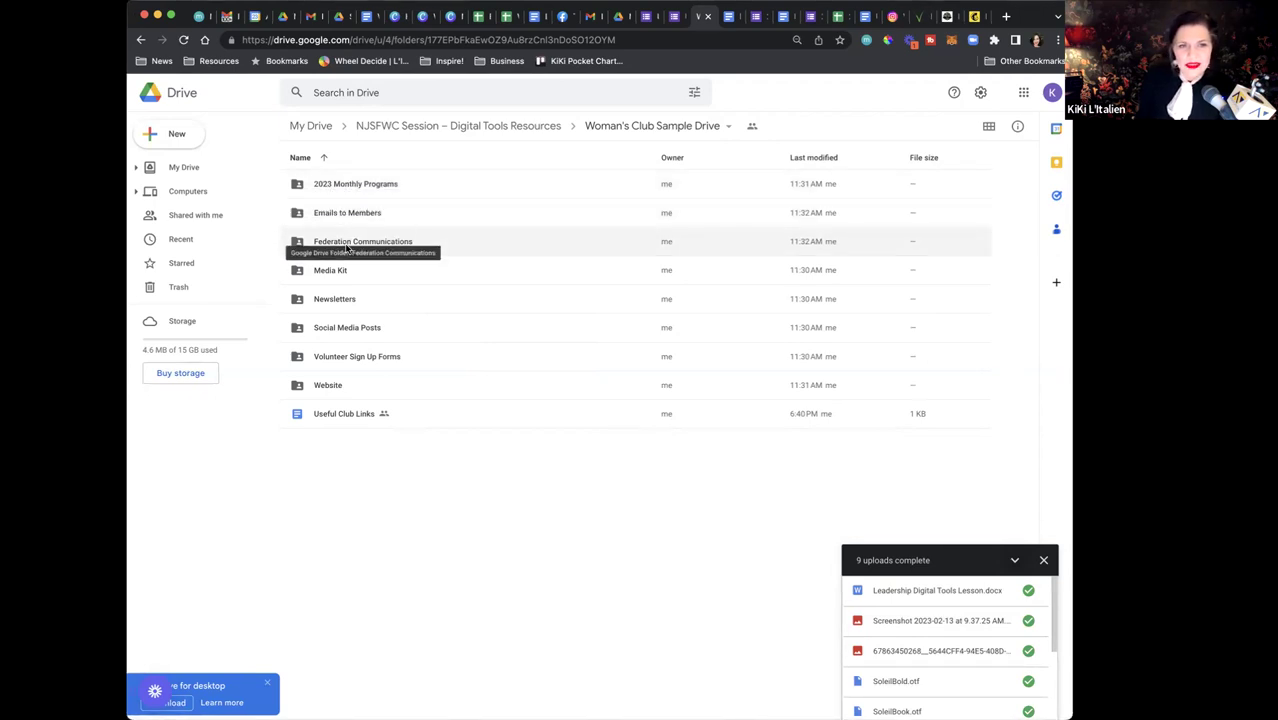
Give anyone with the link Editor access to the Woman's Club Sample Drive folder and copy its link
left_click(727, 128)
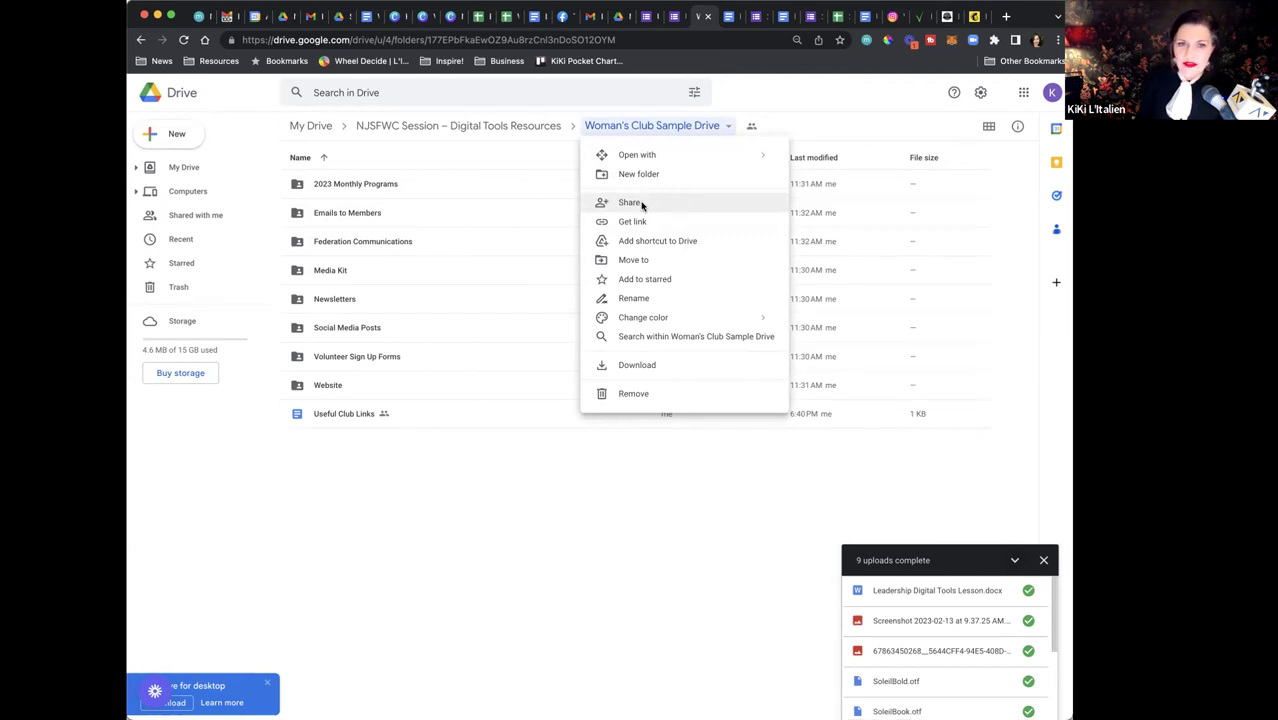
left_click(642, 205)
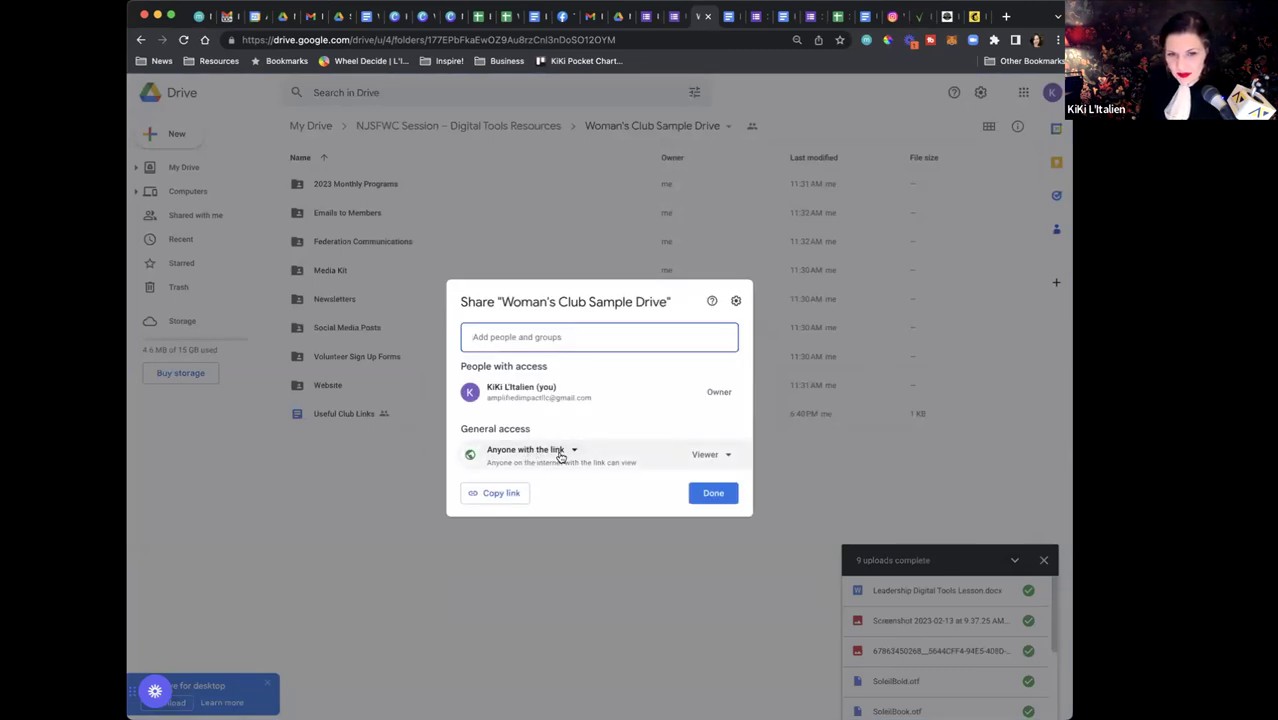
left_click(730, 456)
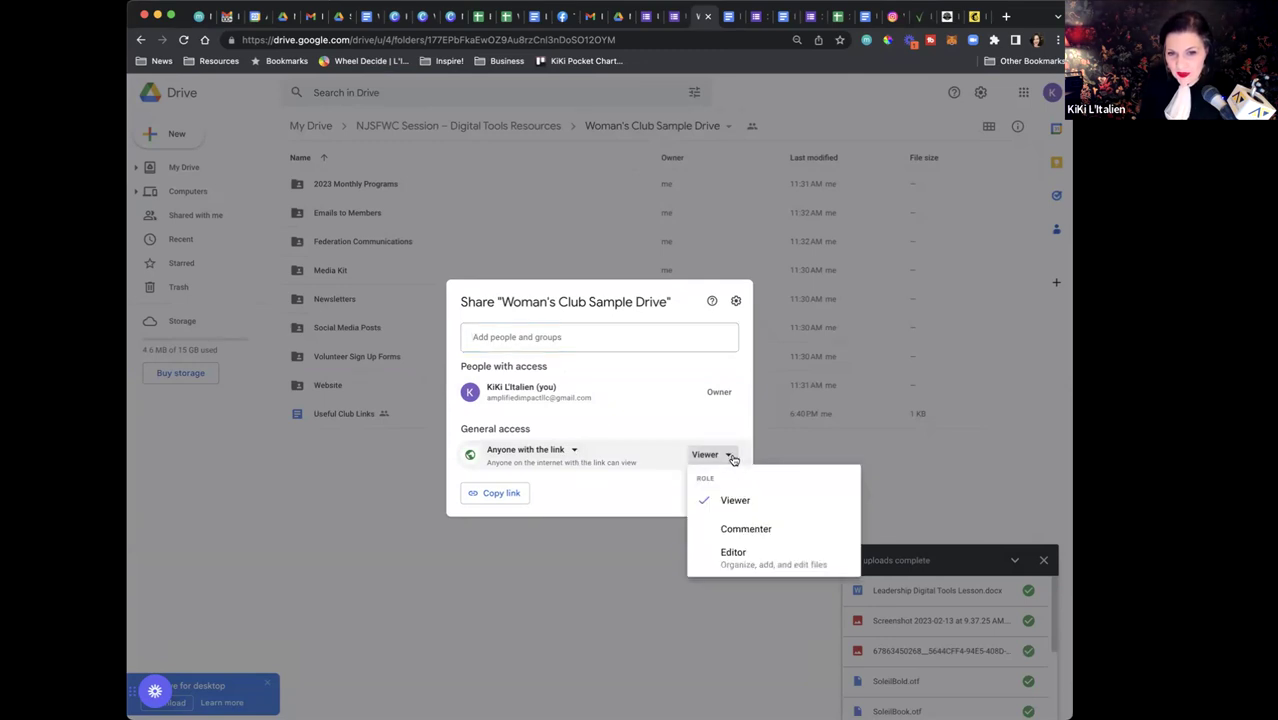
left_click(735, 553)
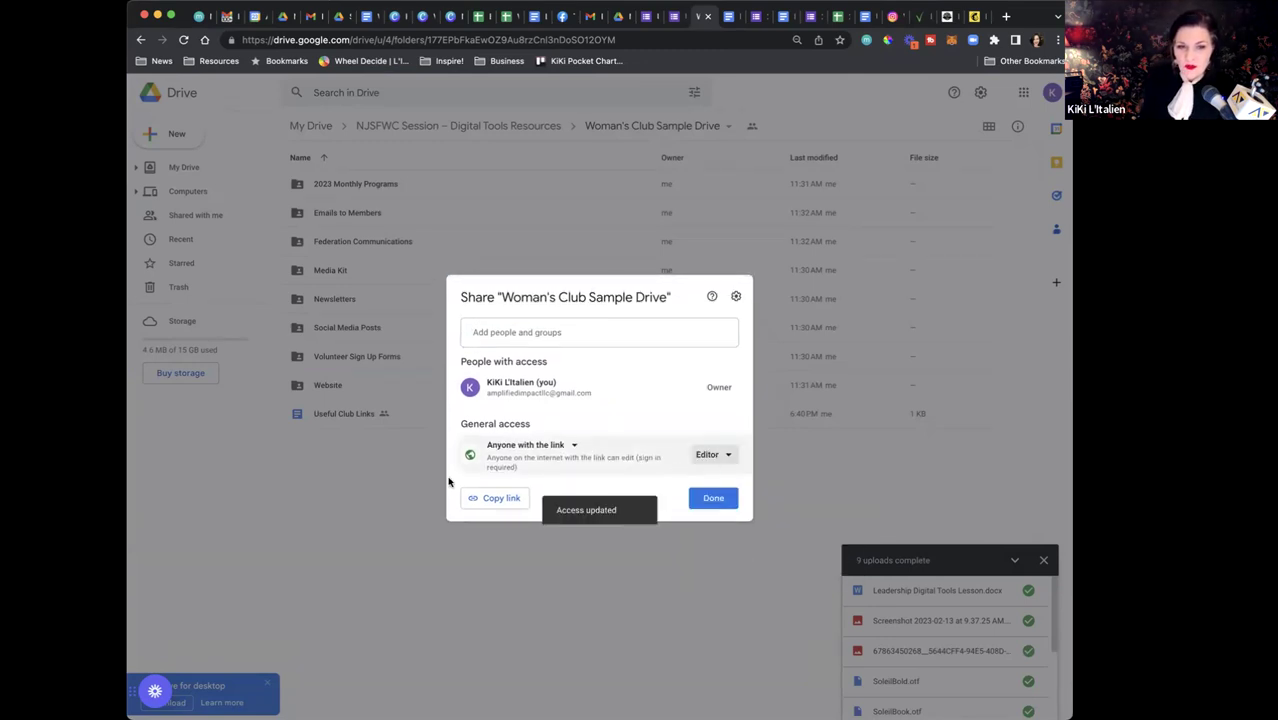
left_click(496, 502)
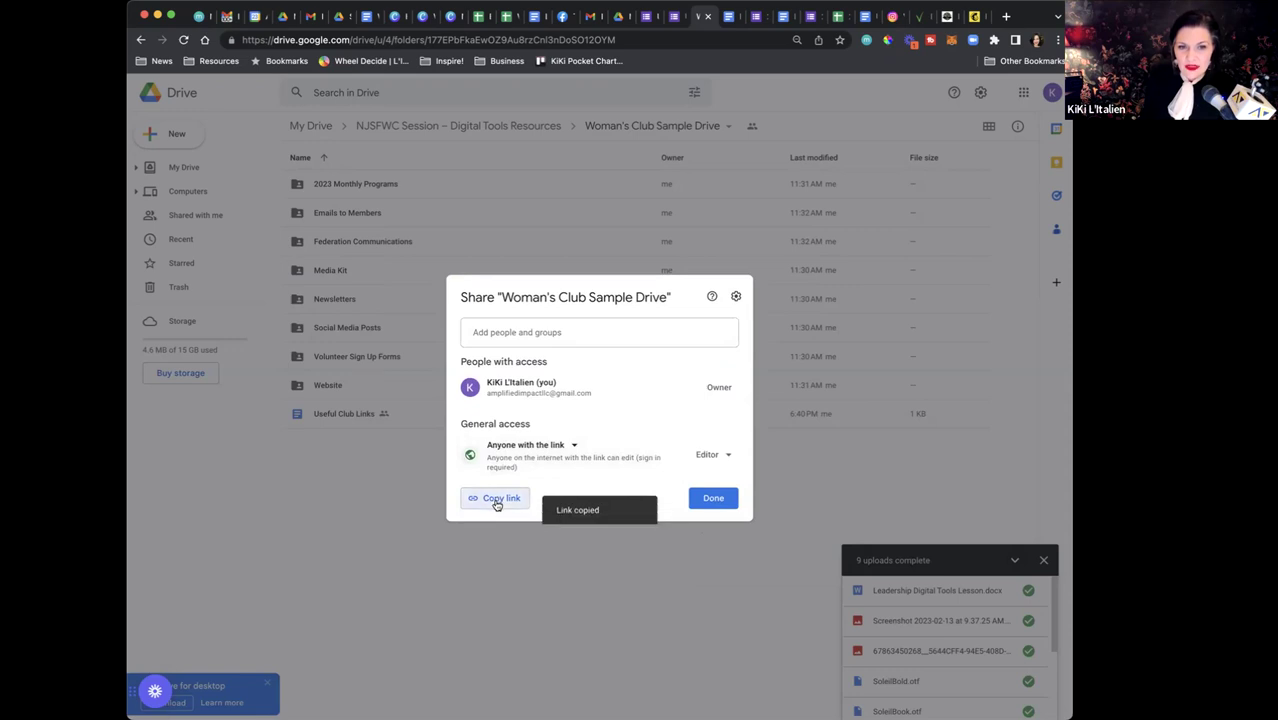
left_click(713, 500)
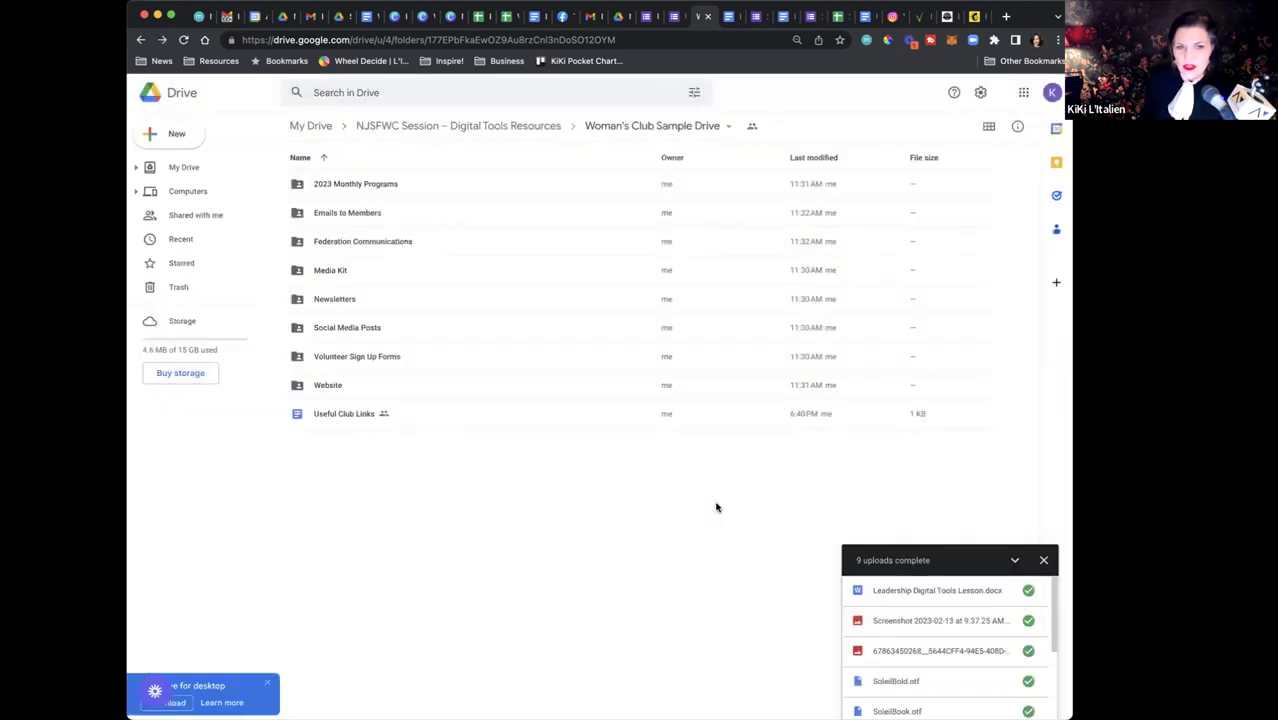
left_click(349, 408)
In Useful Club Links, add a 'Shared Drive –' line with the pasted folder link below Website Events Page
double_click(349, 408)
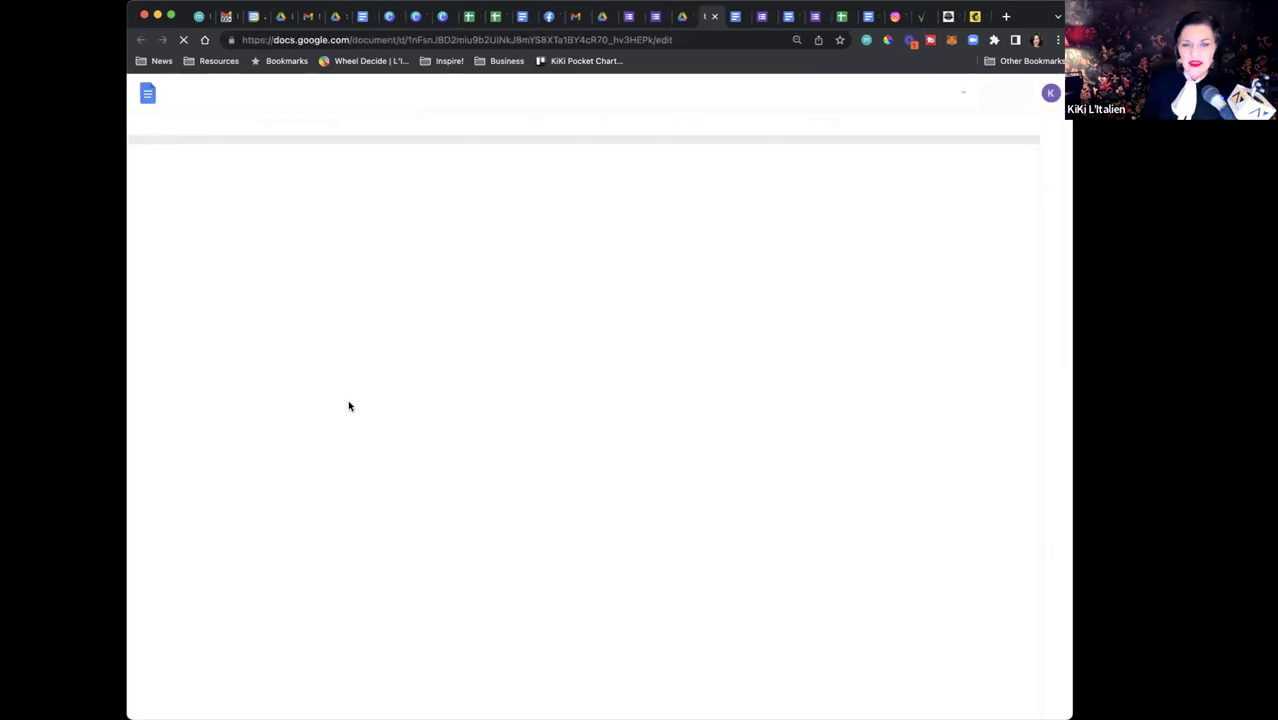
left_click(691, 265)
key("Return")
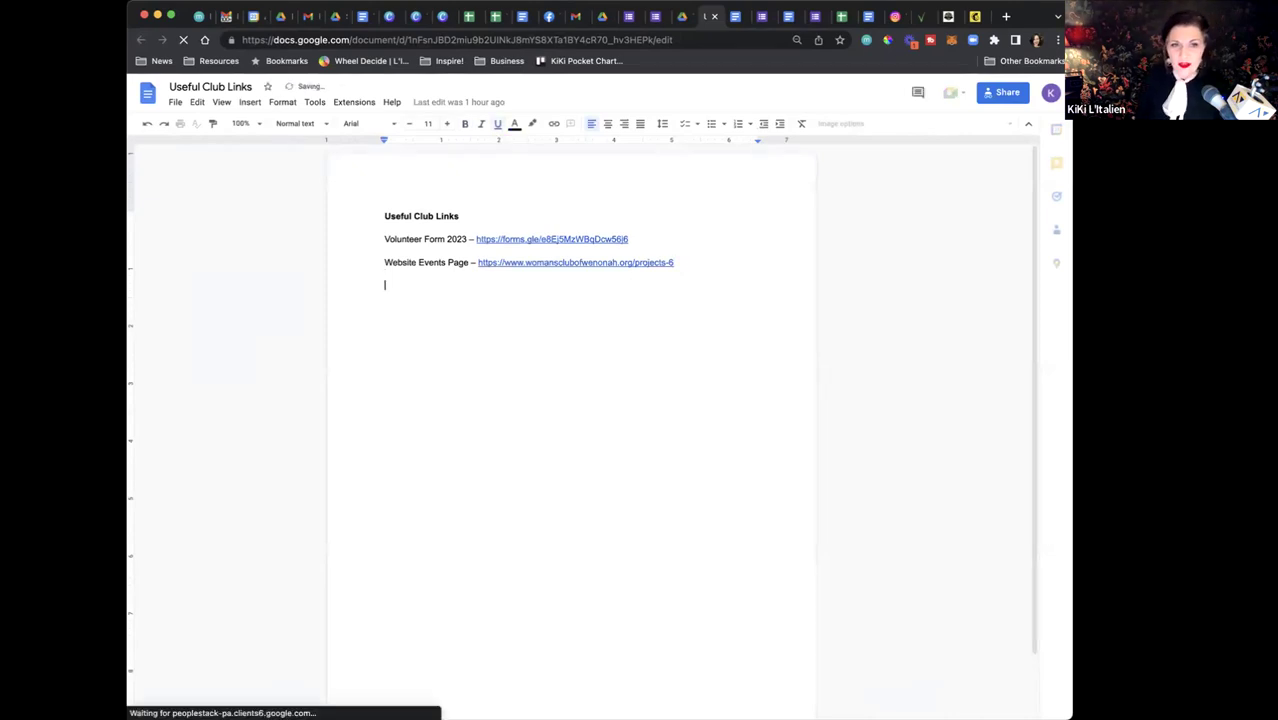
type("Shared Dr")
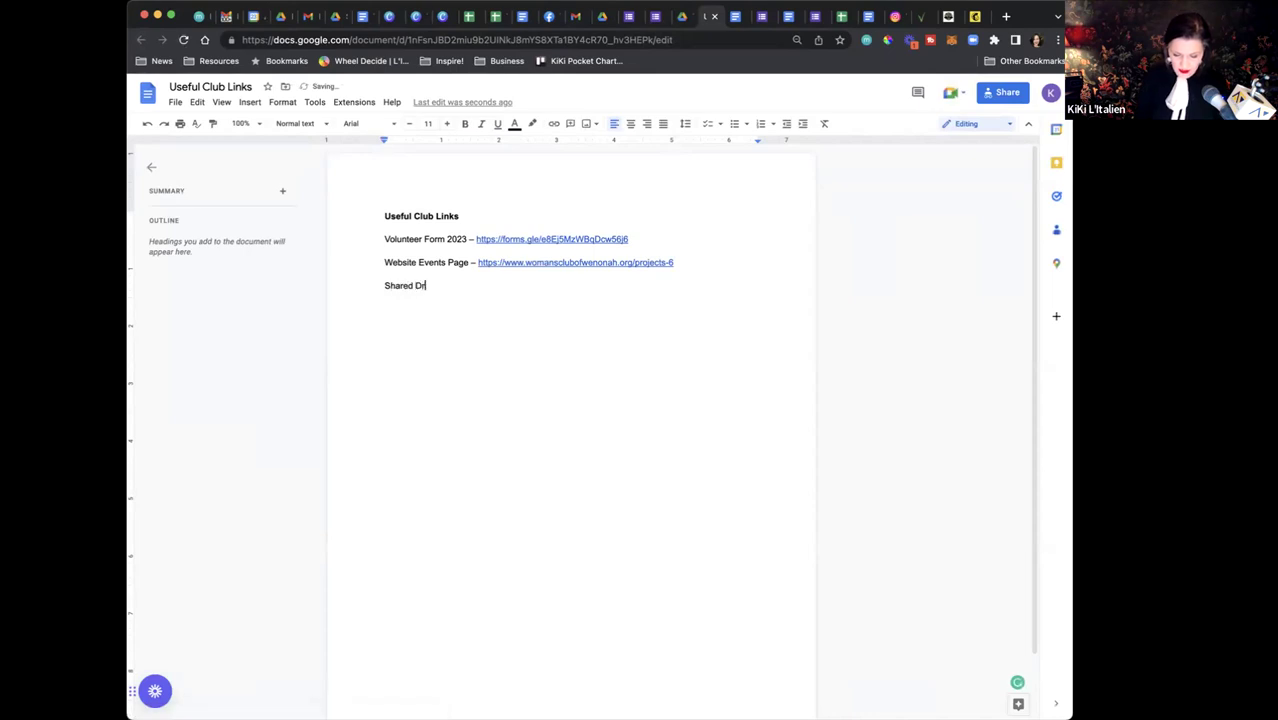
type("ive –")
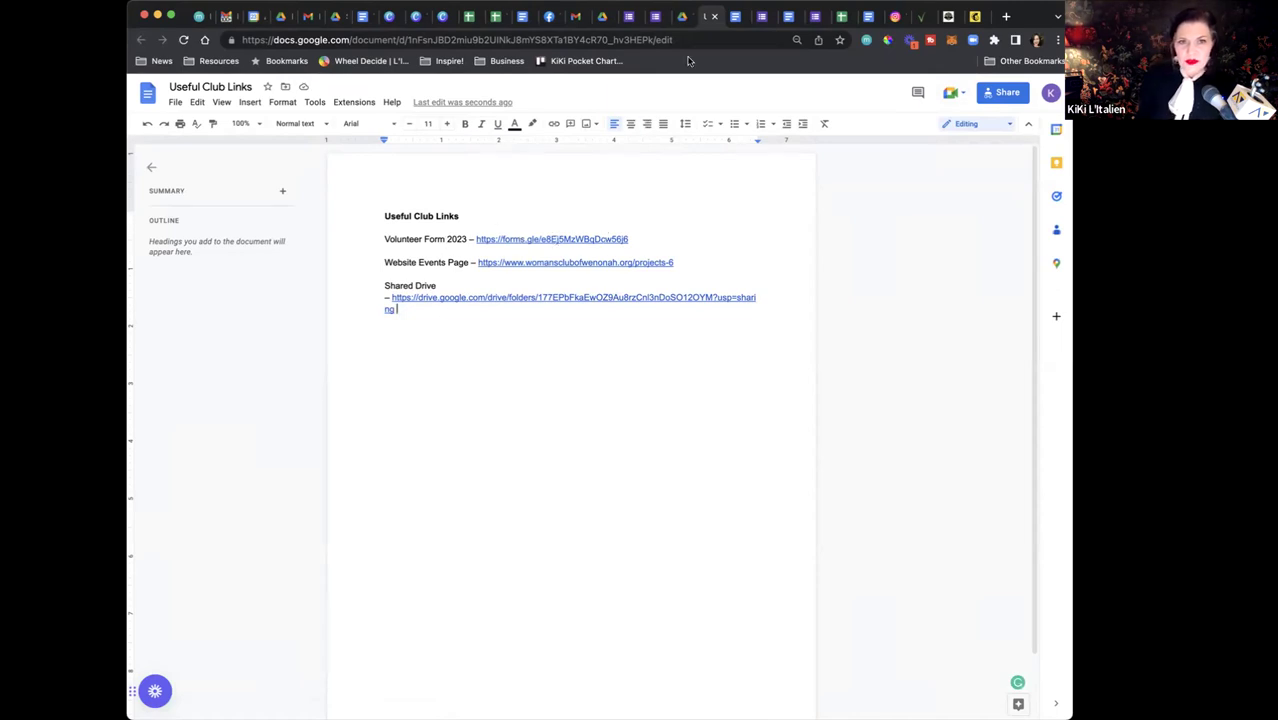
left_click(630, 17)
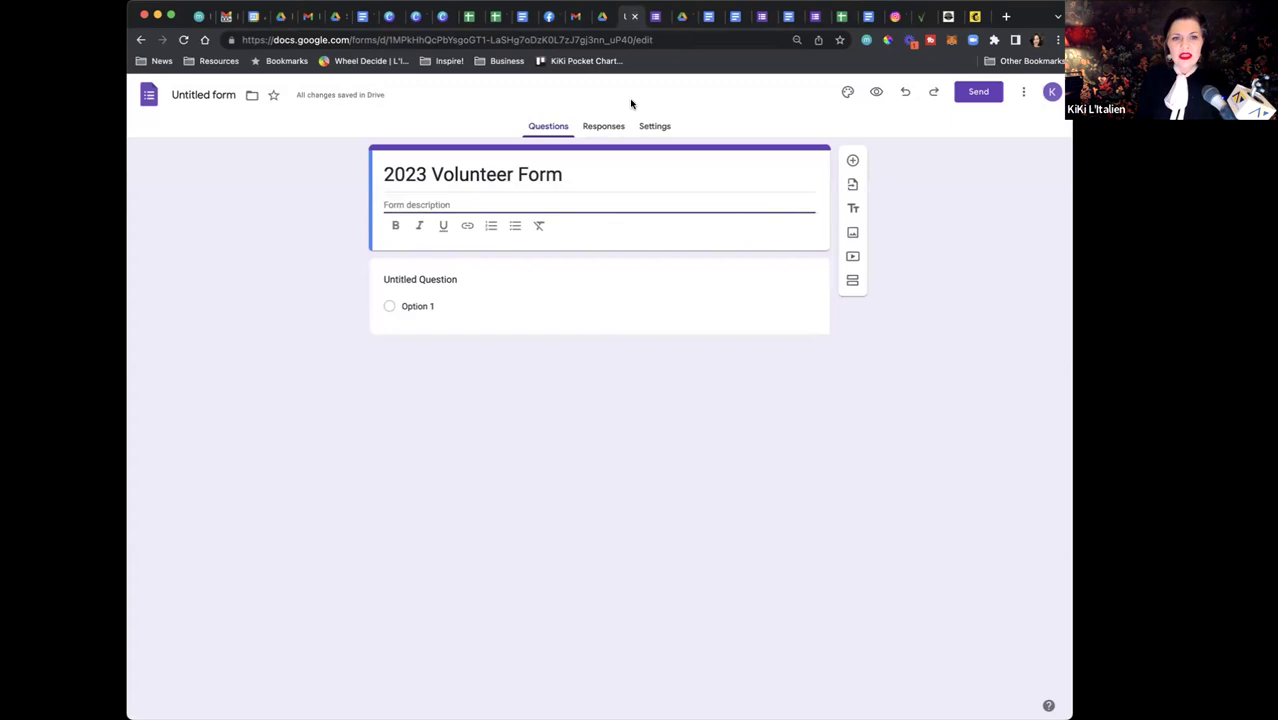
Close the untitled form and bring up the 2023 Volunteer Signup Form's questions
left_click(634, 17)
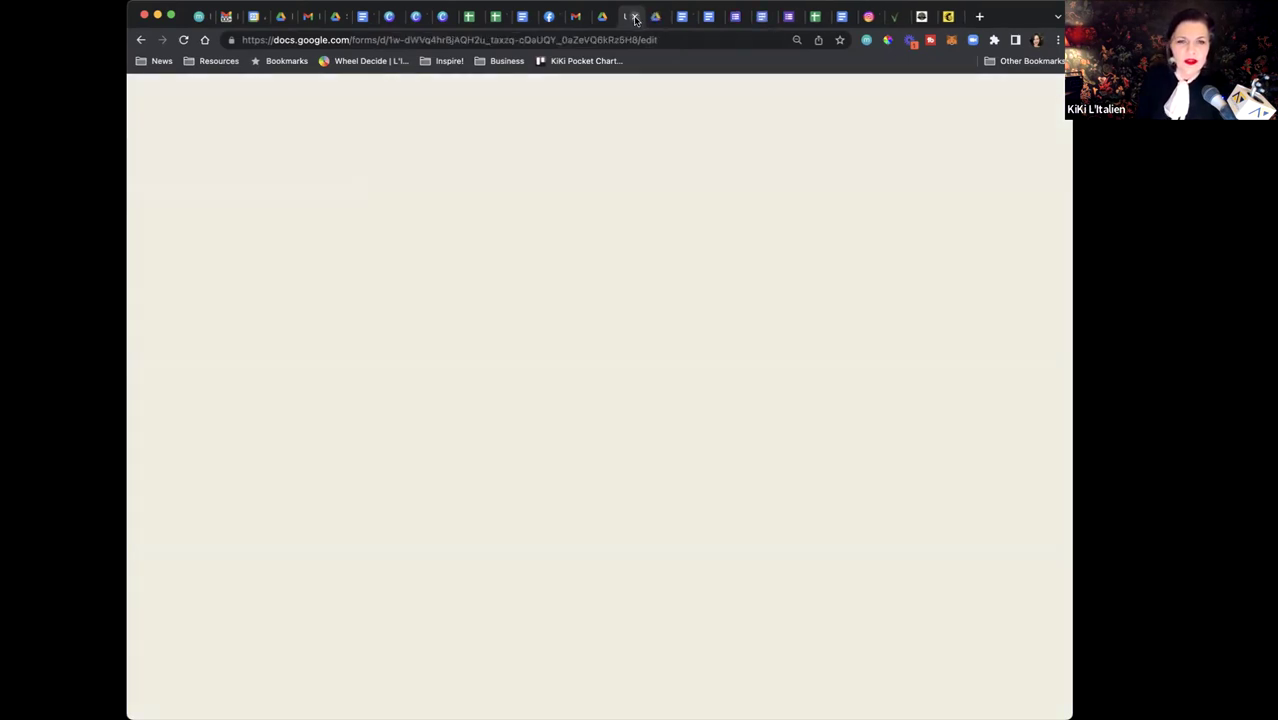
left_click(636, 17)
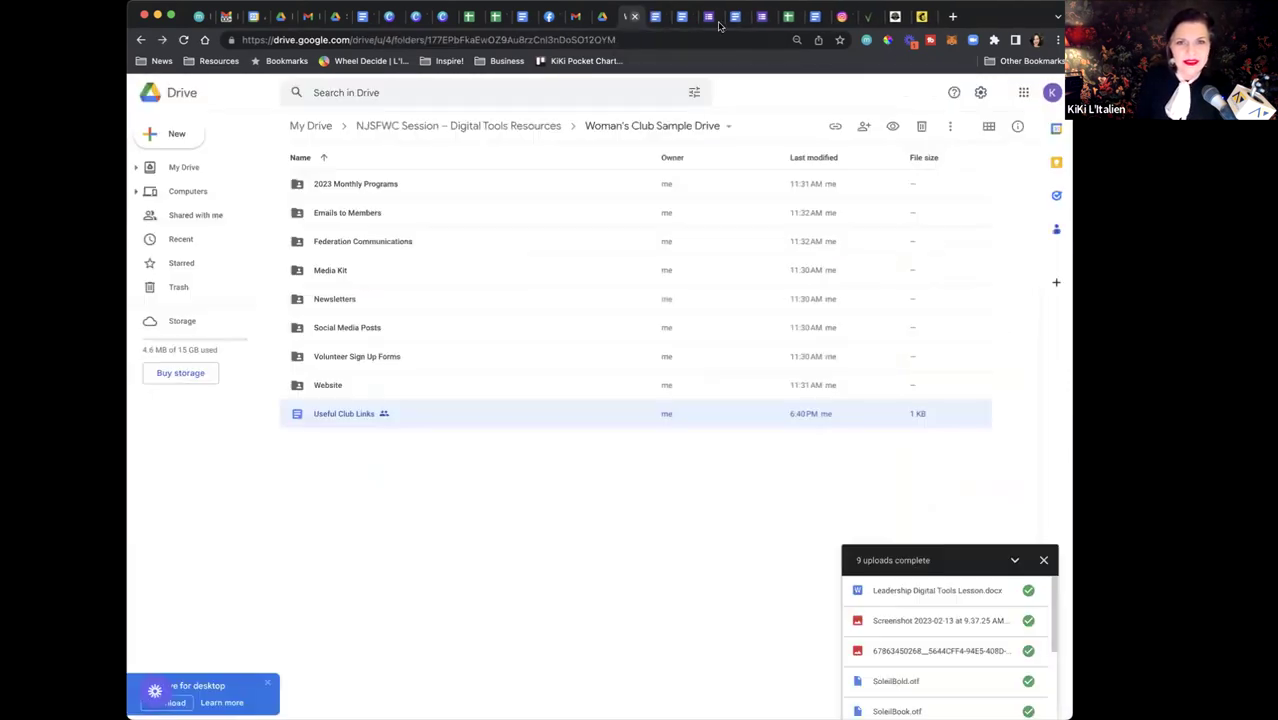
left_click(712, 18)
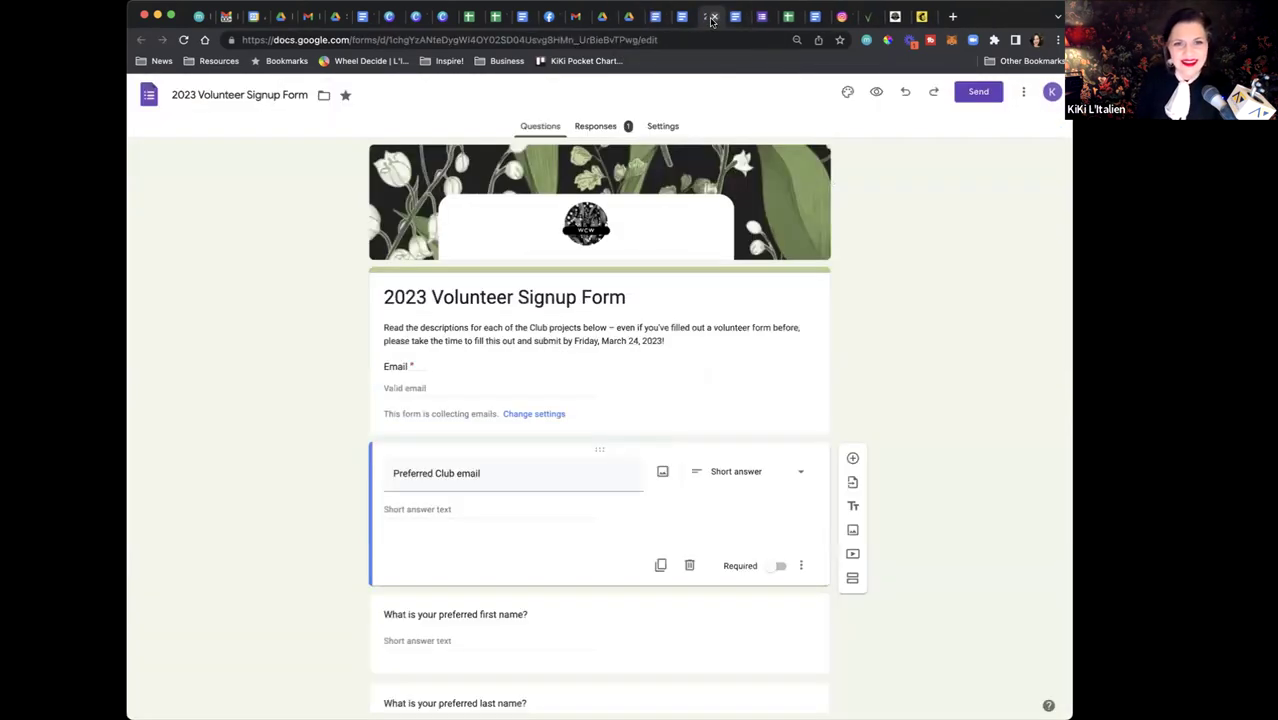
left_click(664, 127)
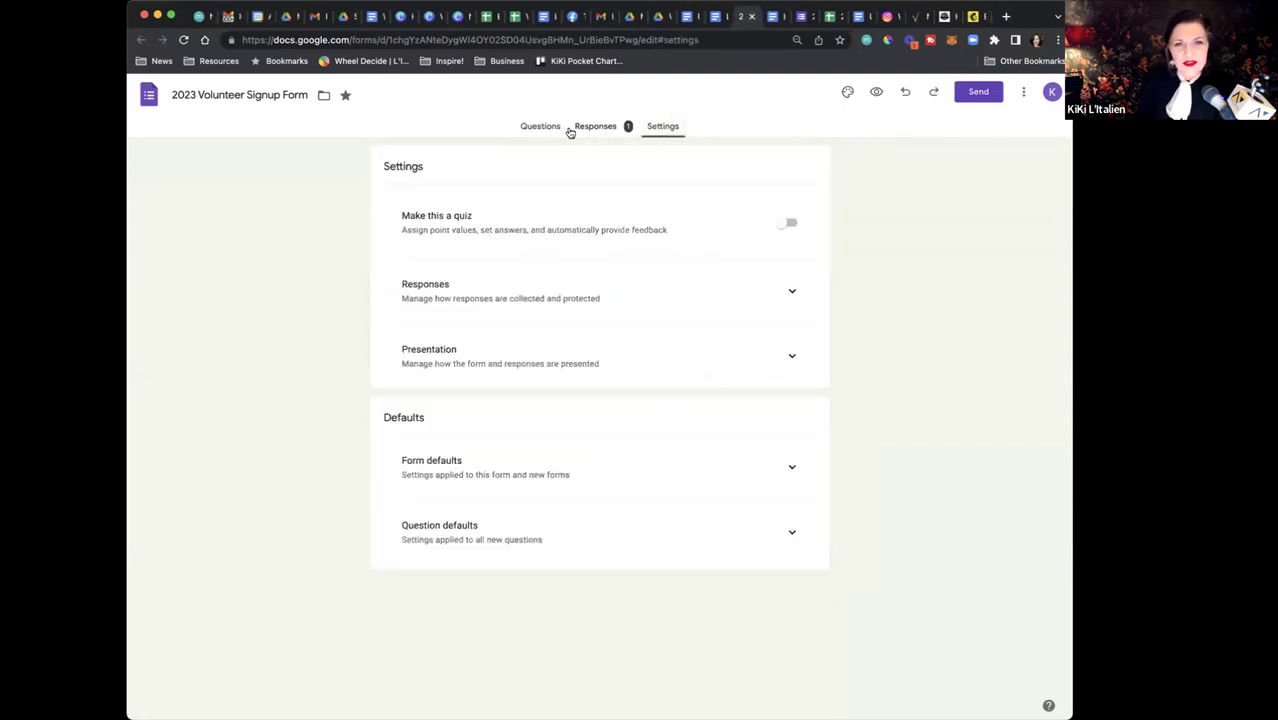
left_click(552, 128)
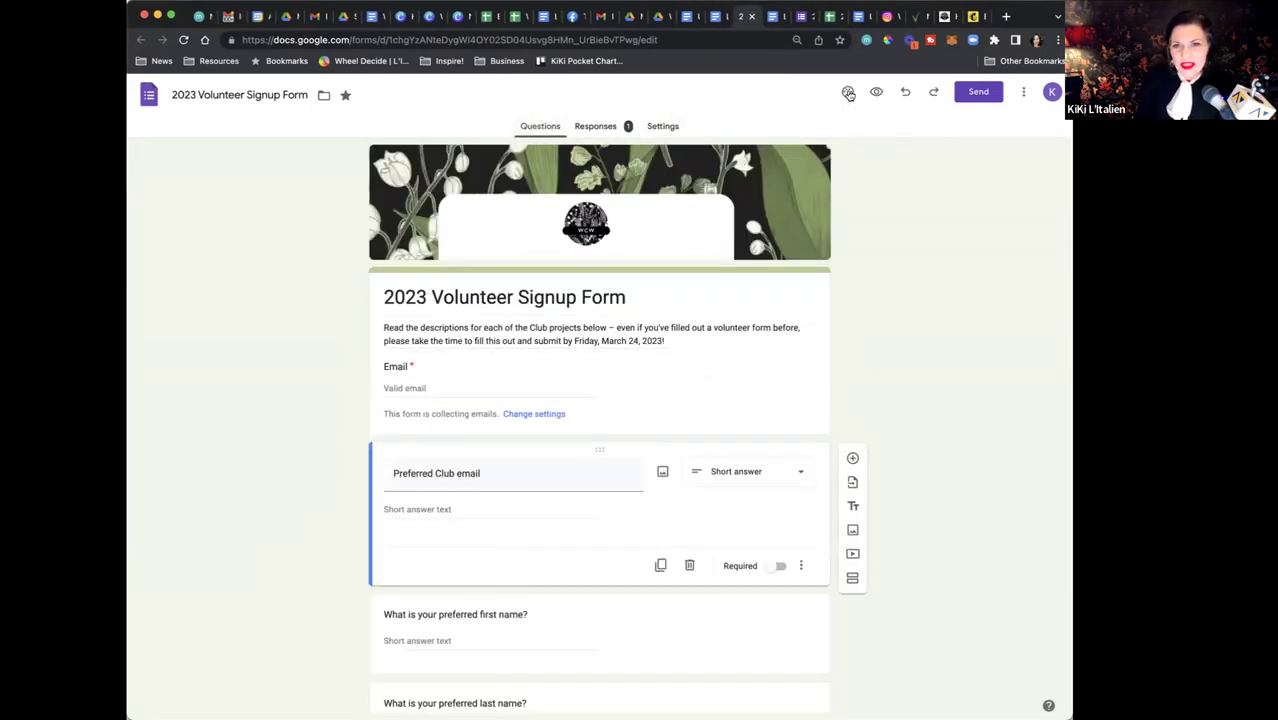
In the Send form dialog, switch from email to the Link option and turn on Shorten URL
left_click(965, 91)
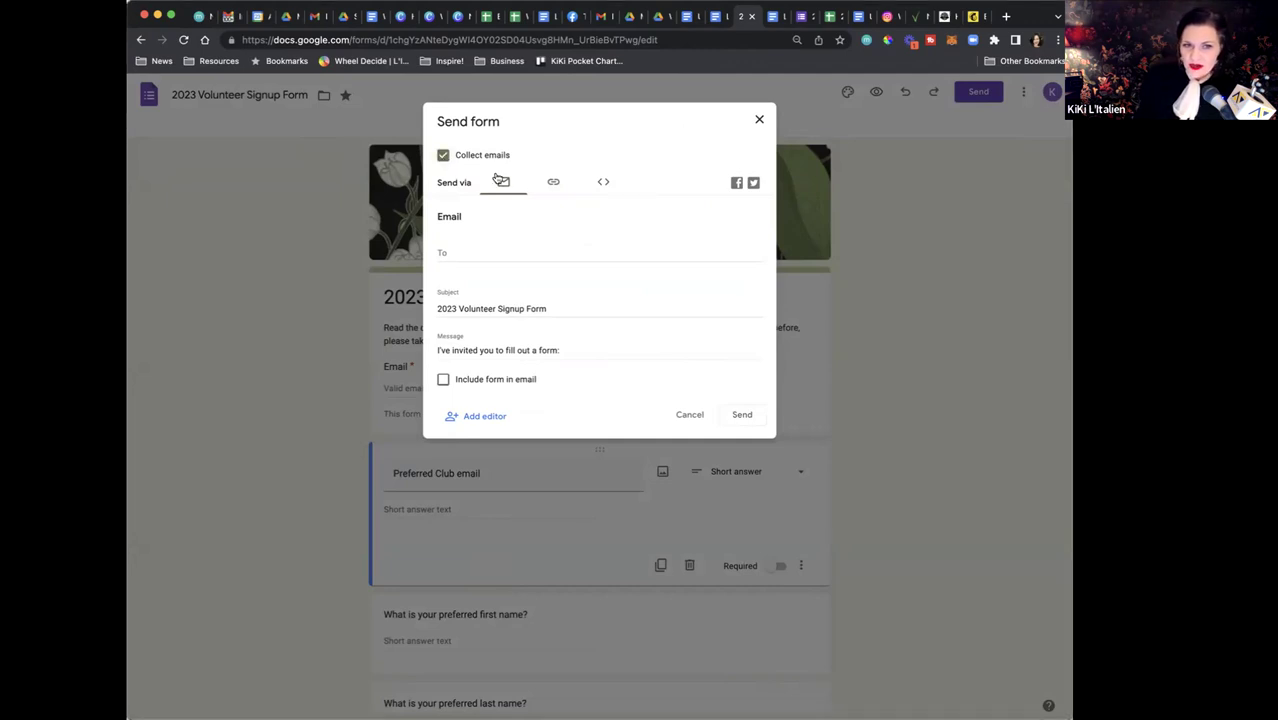
left_click(477, 251)
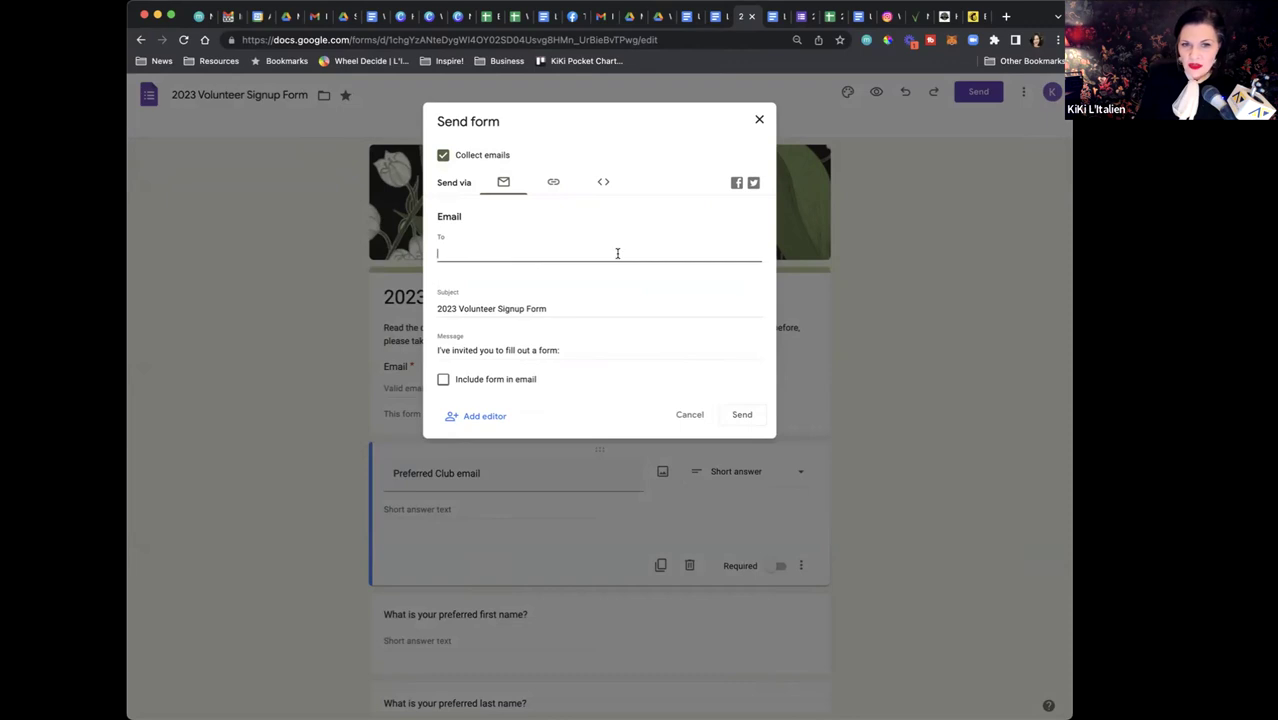
left_click(443, 381)
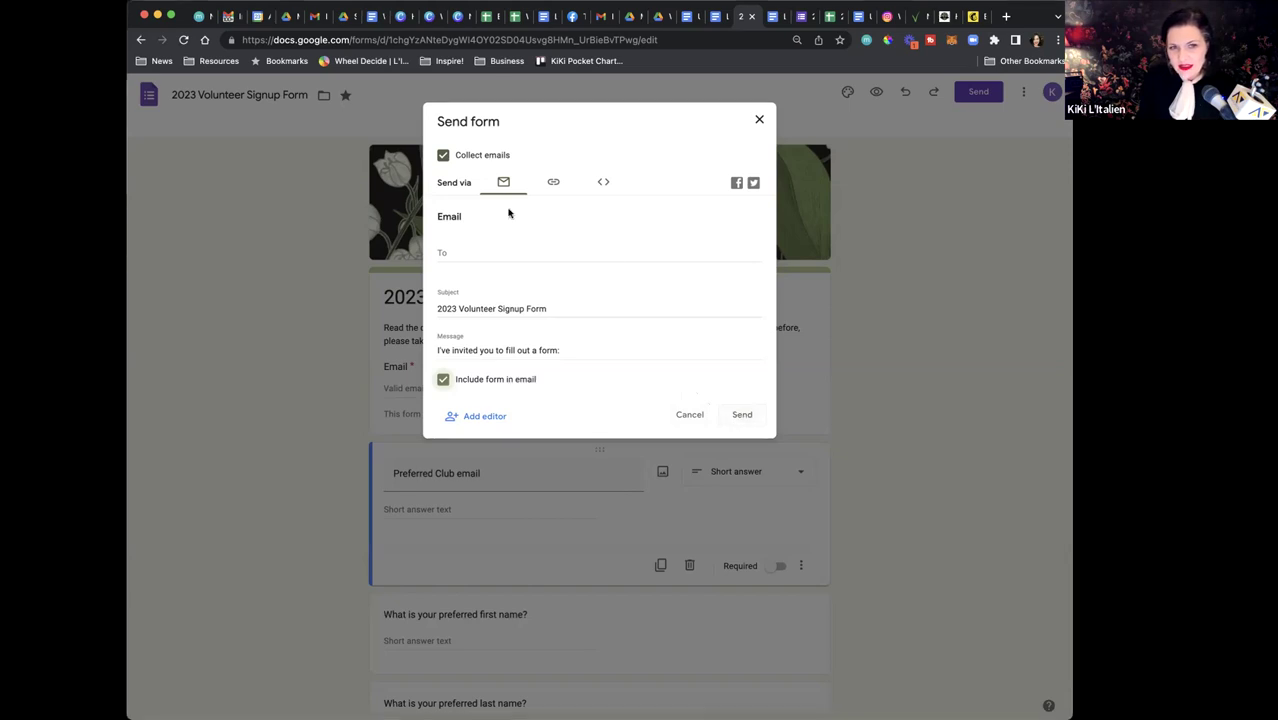
left_click(551, 182)
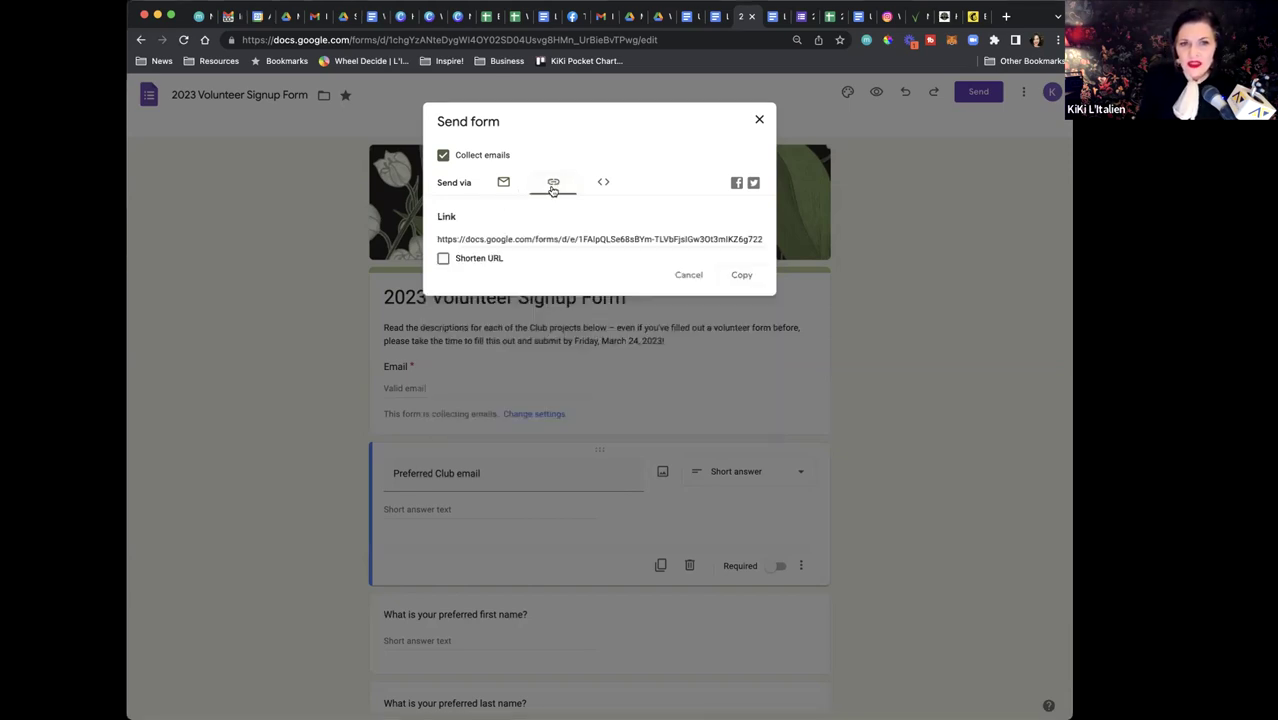
left_click(443, 260)
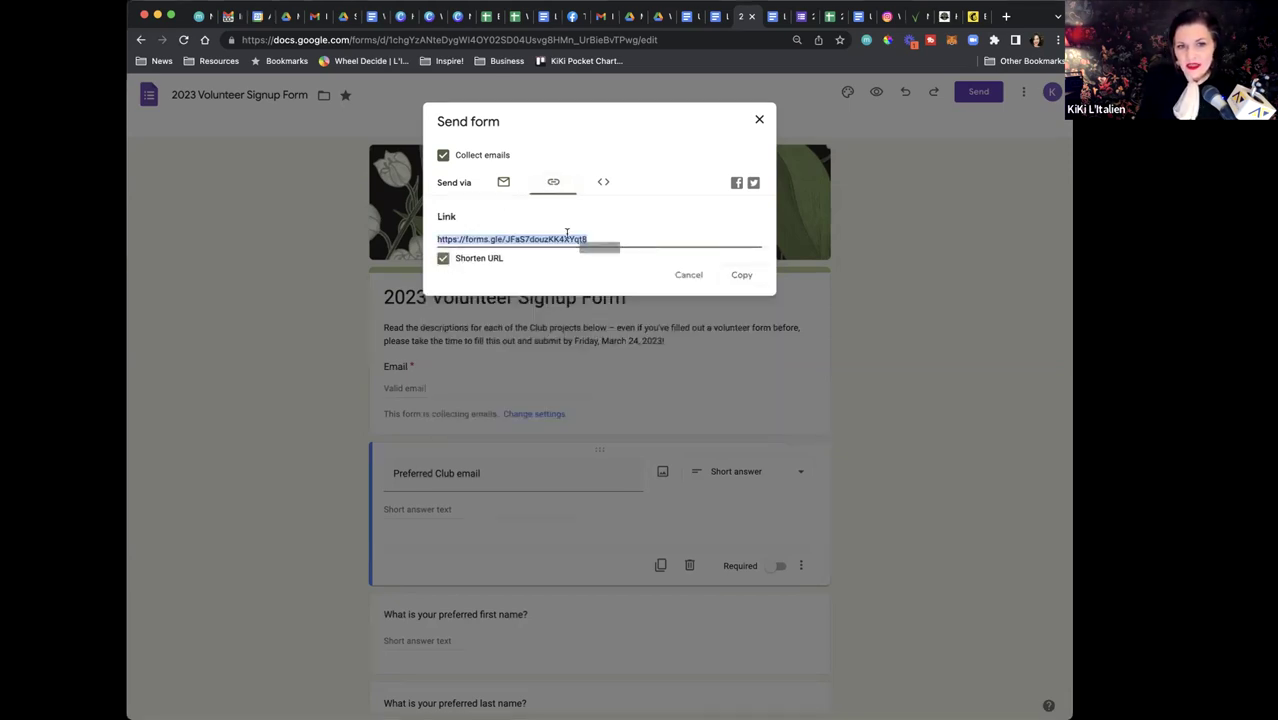
left_click(603, 238)
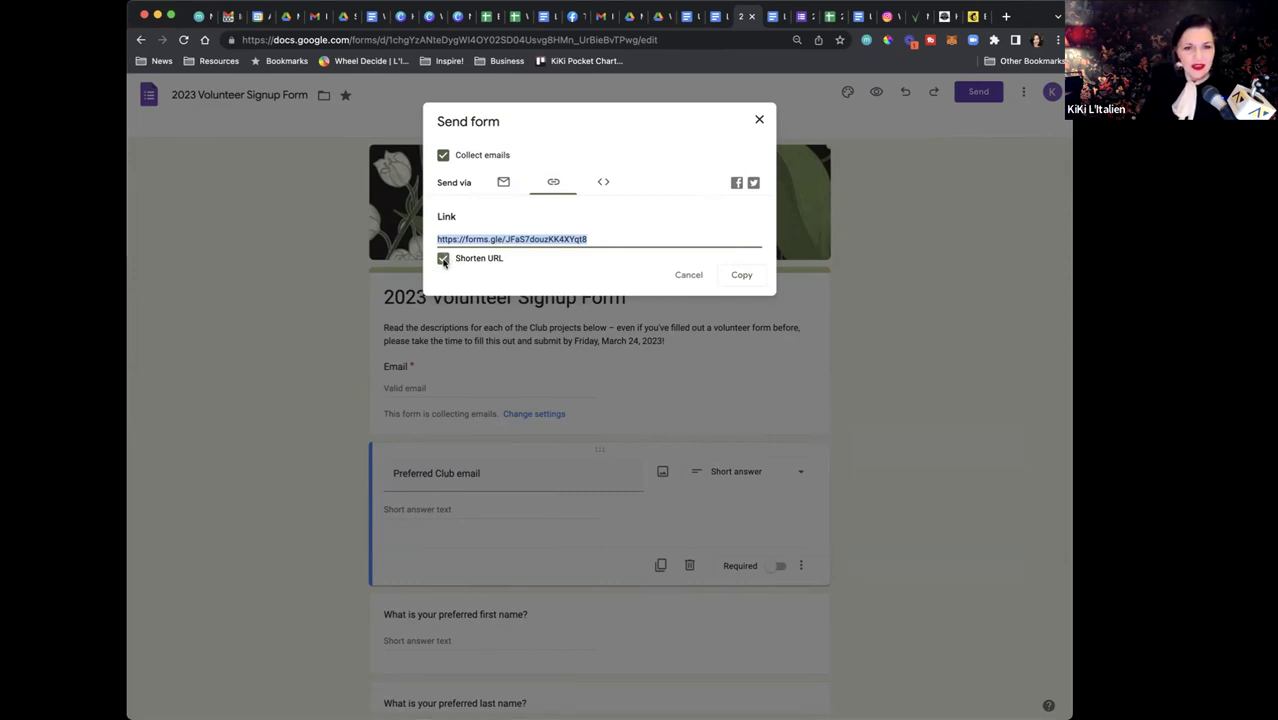
Copy the form's short link and check the Volunteer Form 2023 line in Useful Club Links
left_click(738, 276)
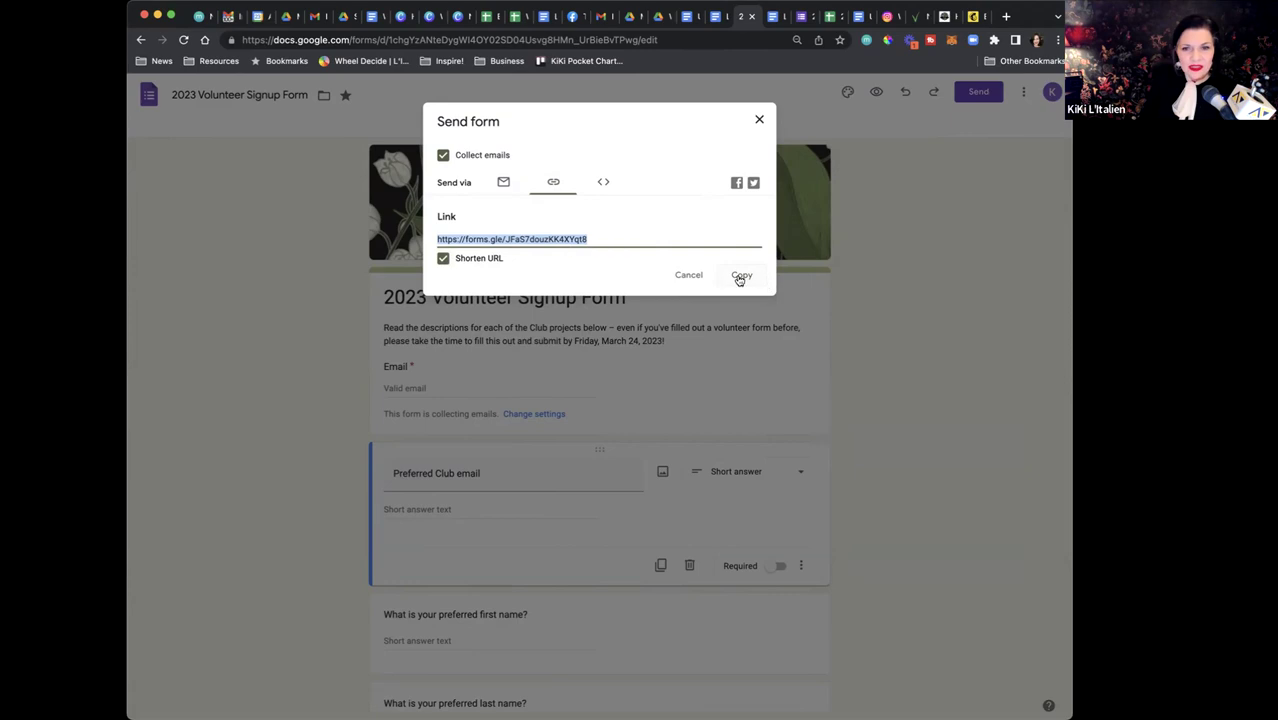
left_click(688, 17)
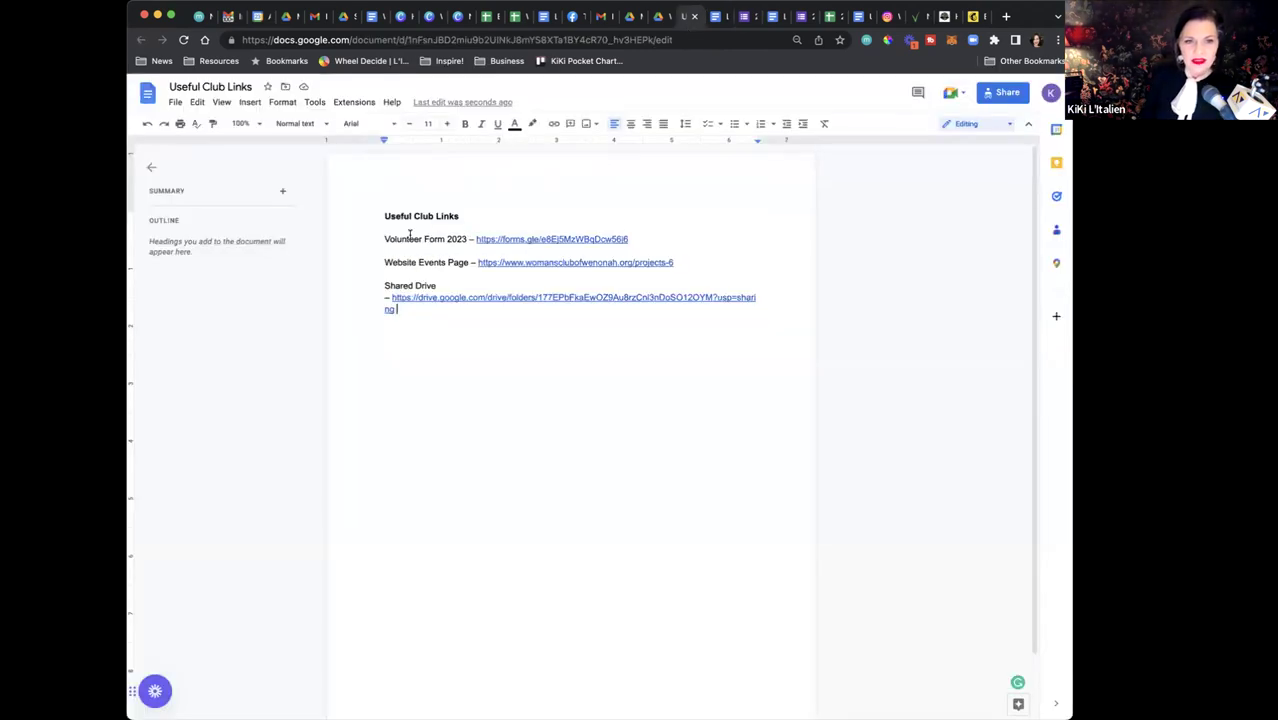
left_click(648, 236)
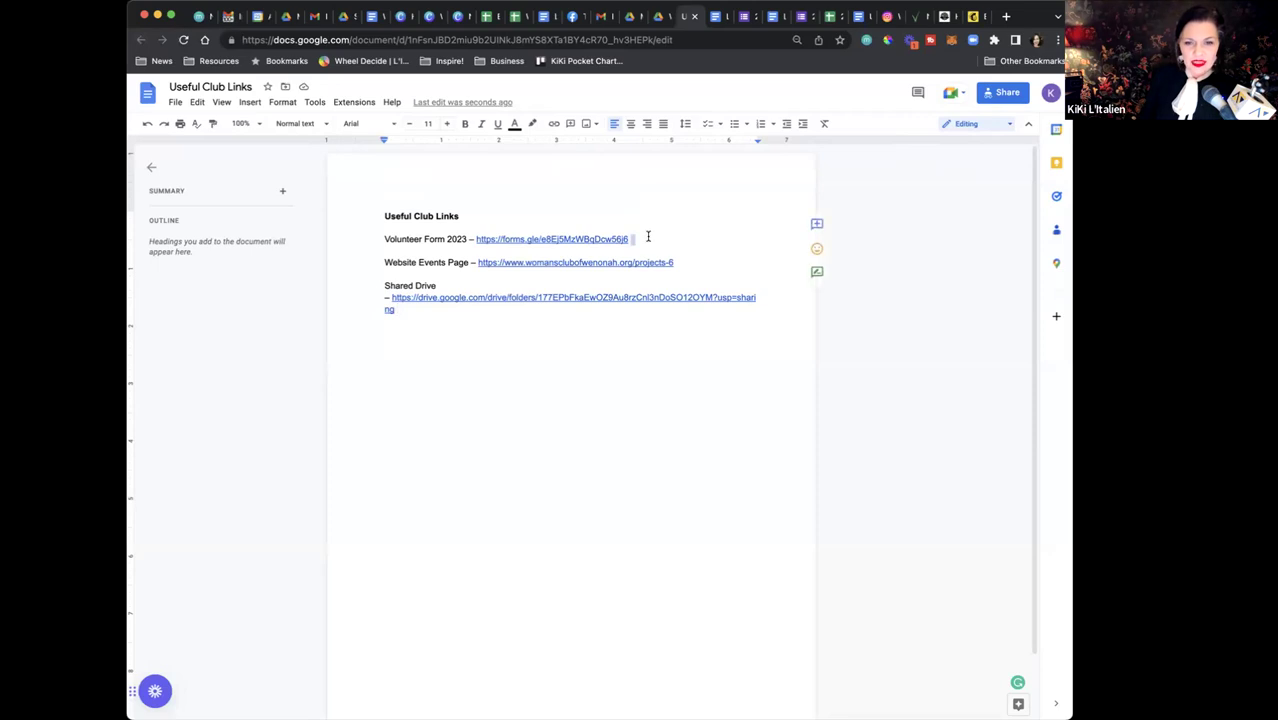
Back in Send form, view the embed iframe code, then share the form to Facebook
left_click(748, 22)
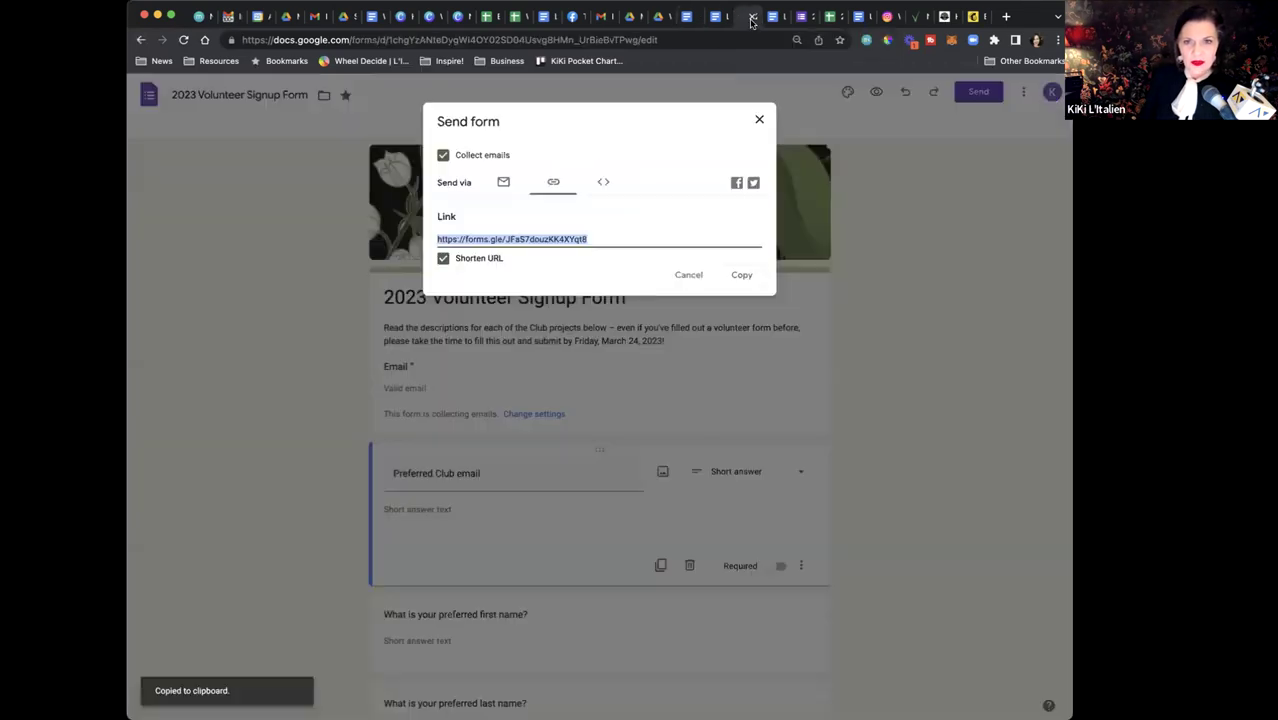
left_click(601, 186)
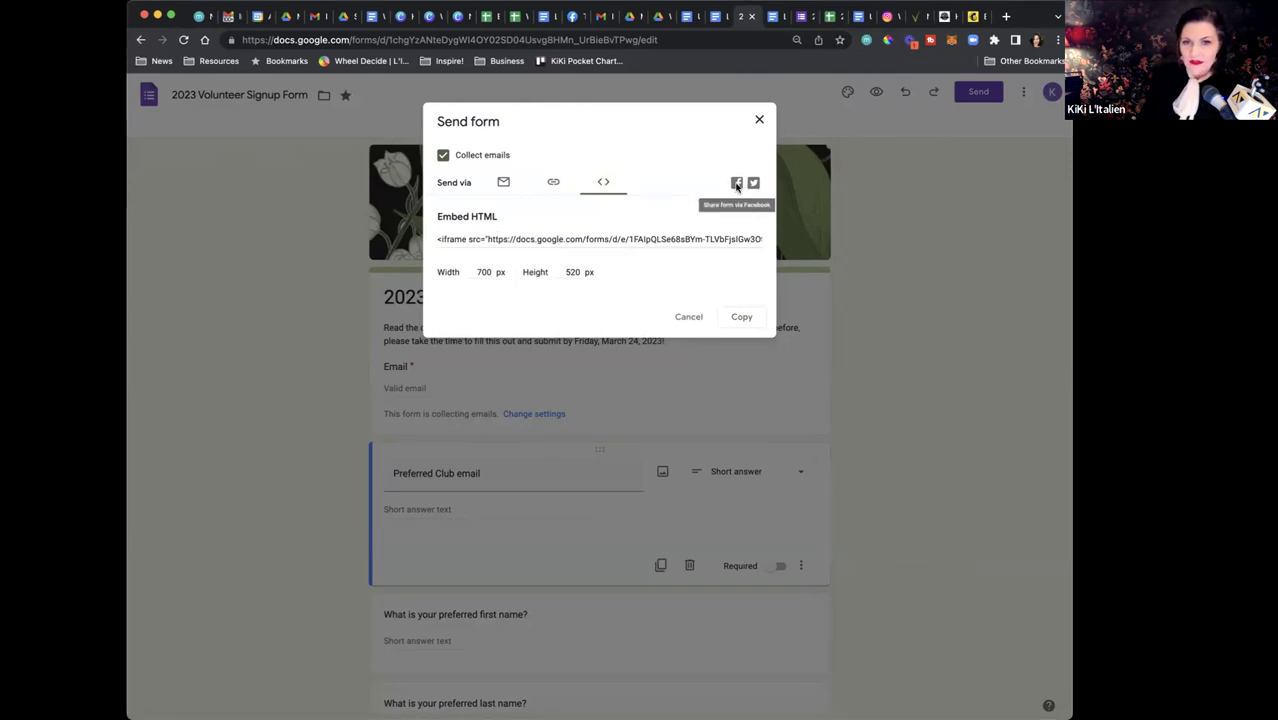
left_click(737, 184)
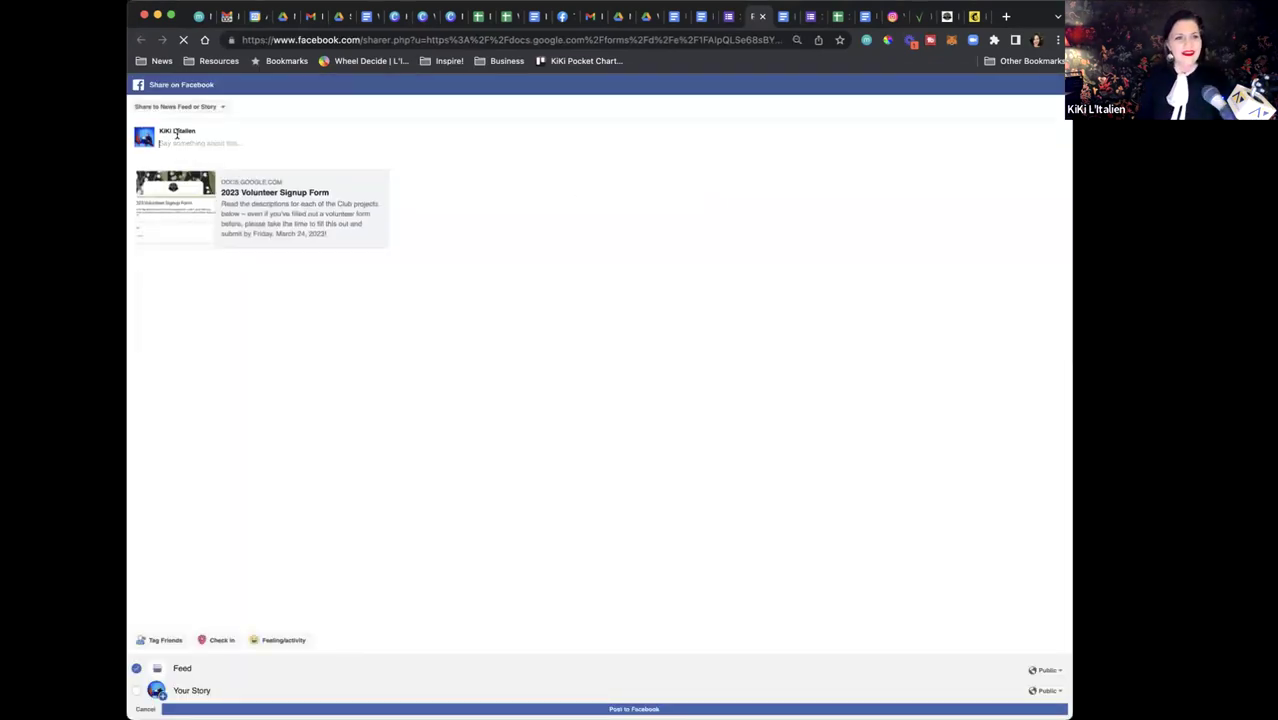
Share the signup form to The Woman's Club of Wenonah group, then reshow the form's link
left_click(221, 107)
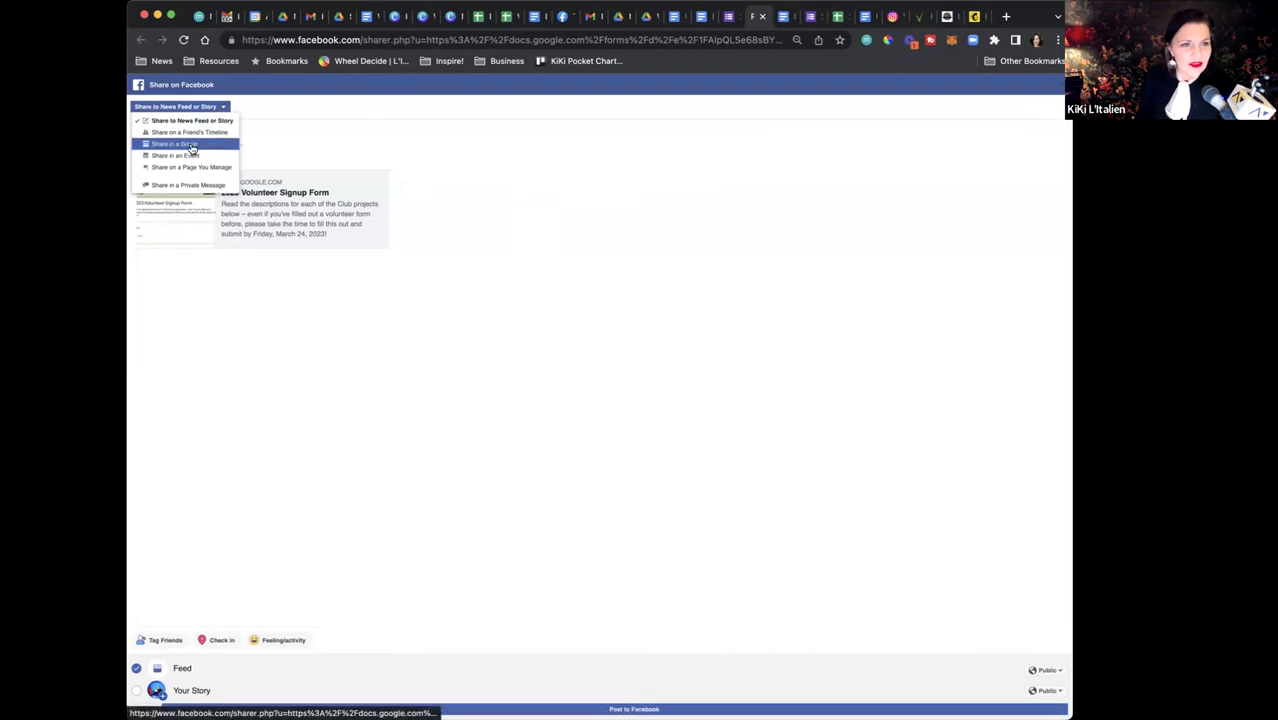
left_click(192, 146)
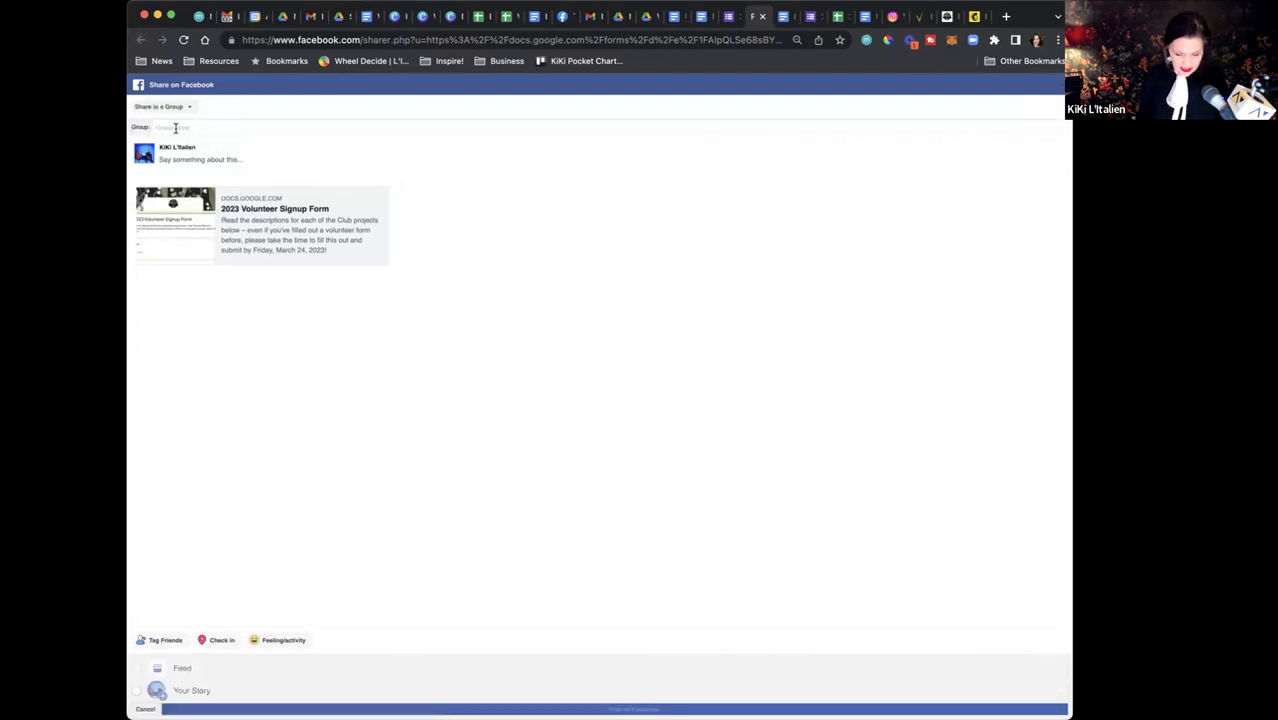
type("woman")
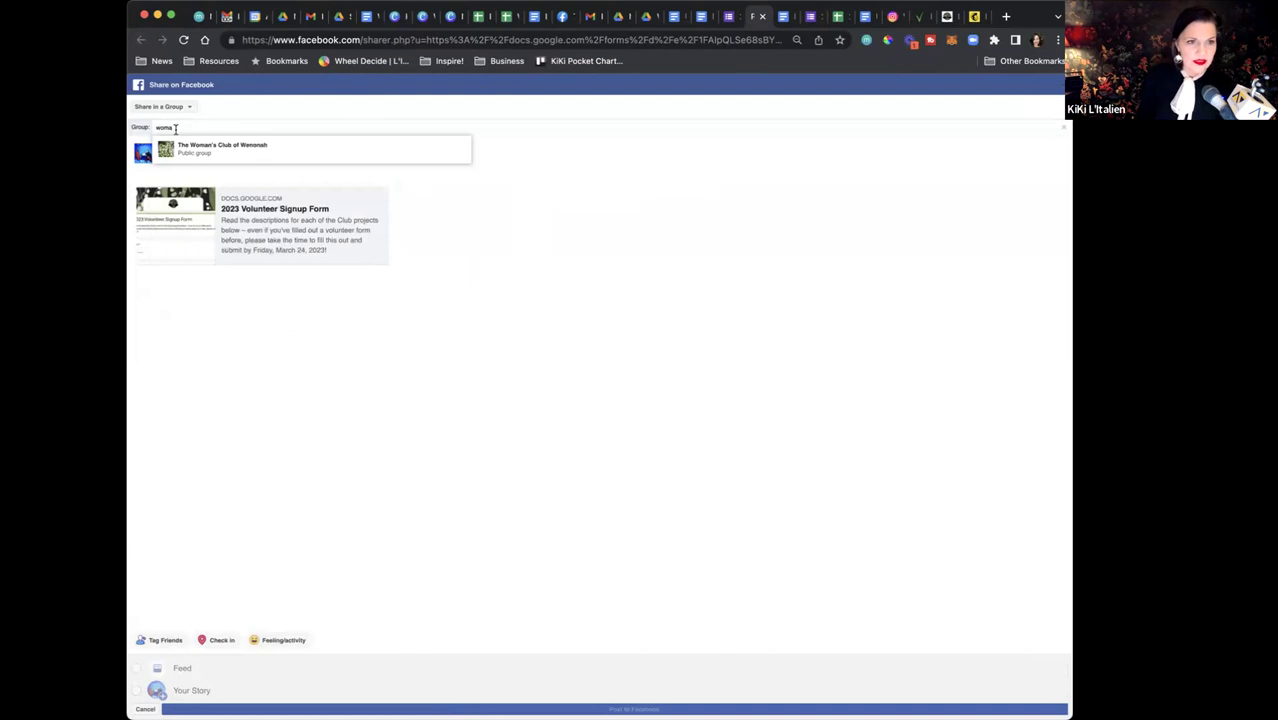
left_click(200, 147)
left_click(176, 161)
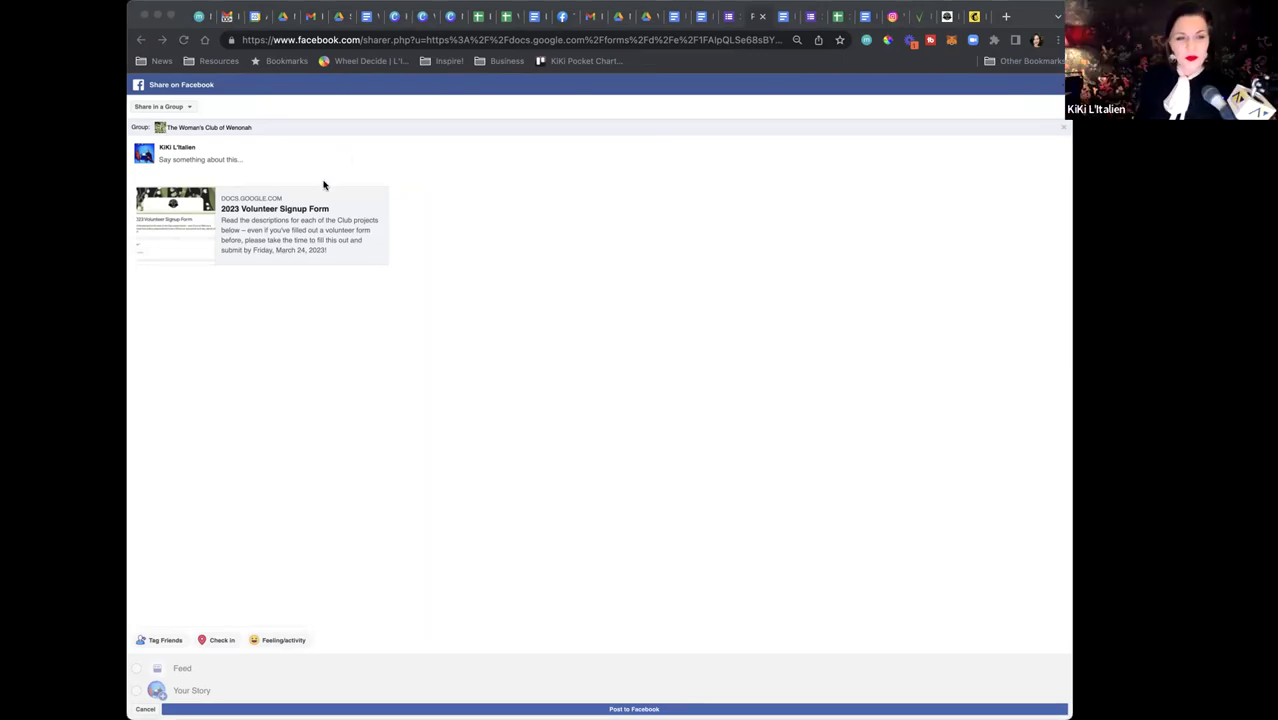
left_click(730, 16)
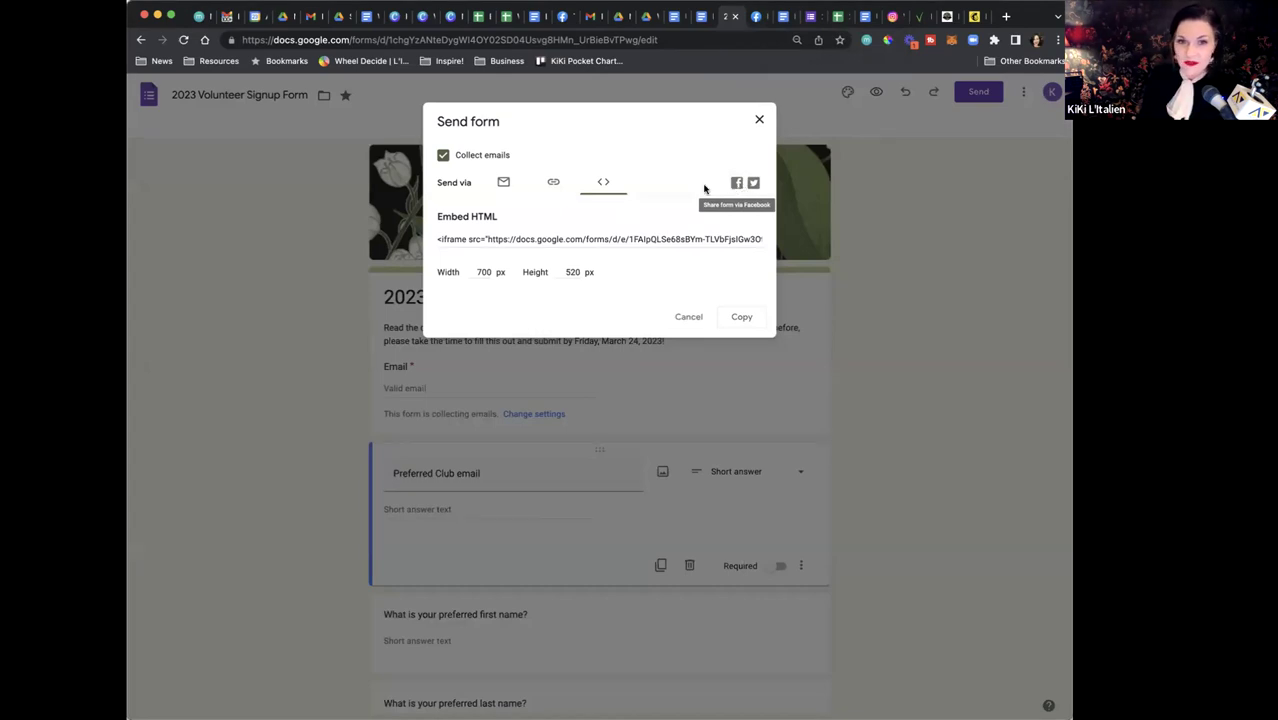
left_click(553, 184)
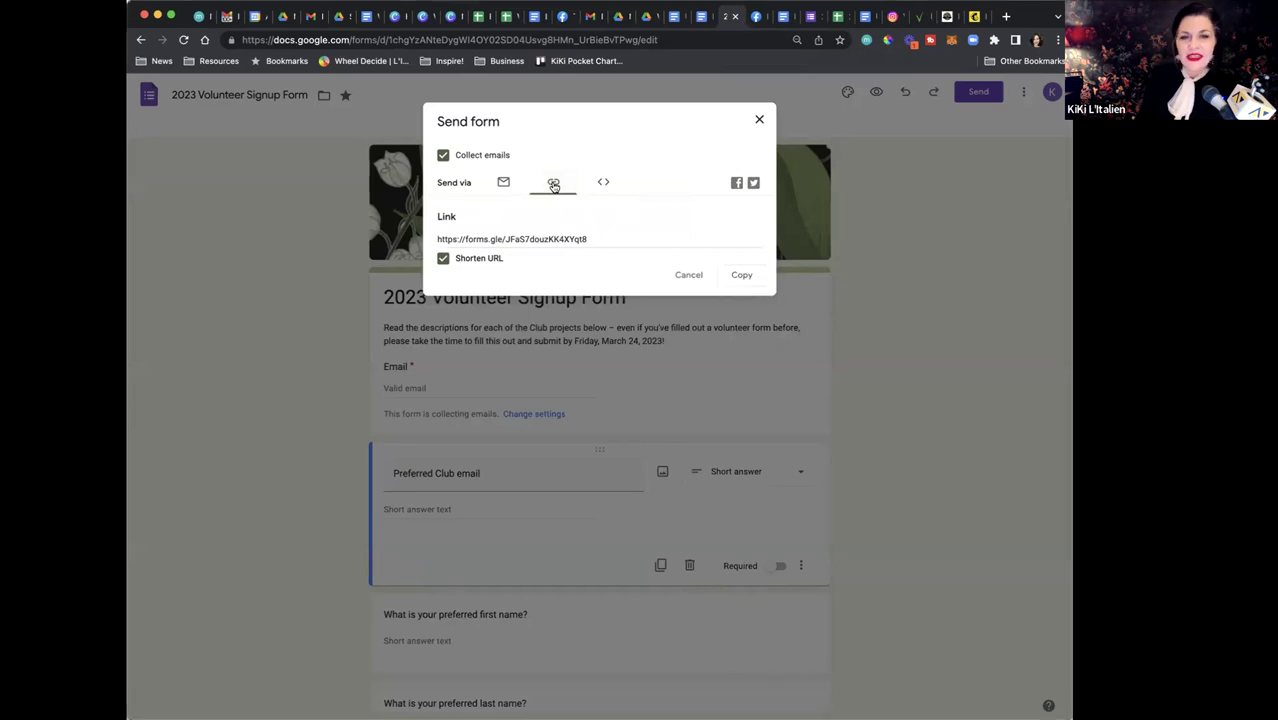
Copy the shortened signup link again and open the Emails to Members folder in Drive
left_click(519, 240)
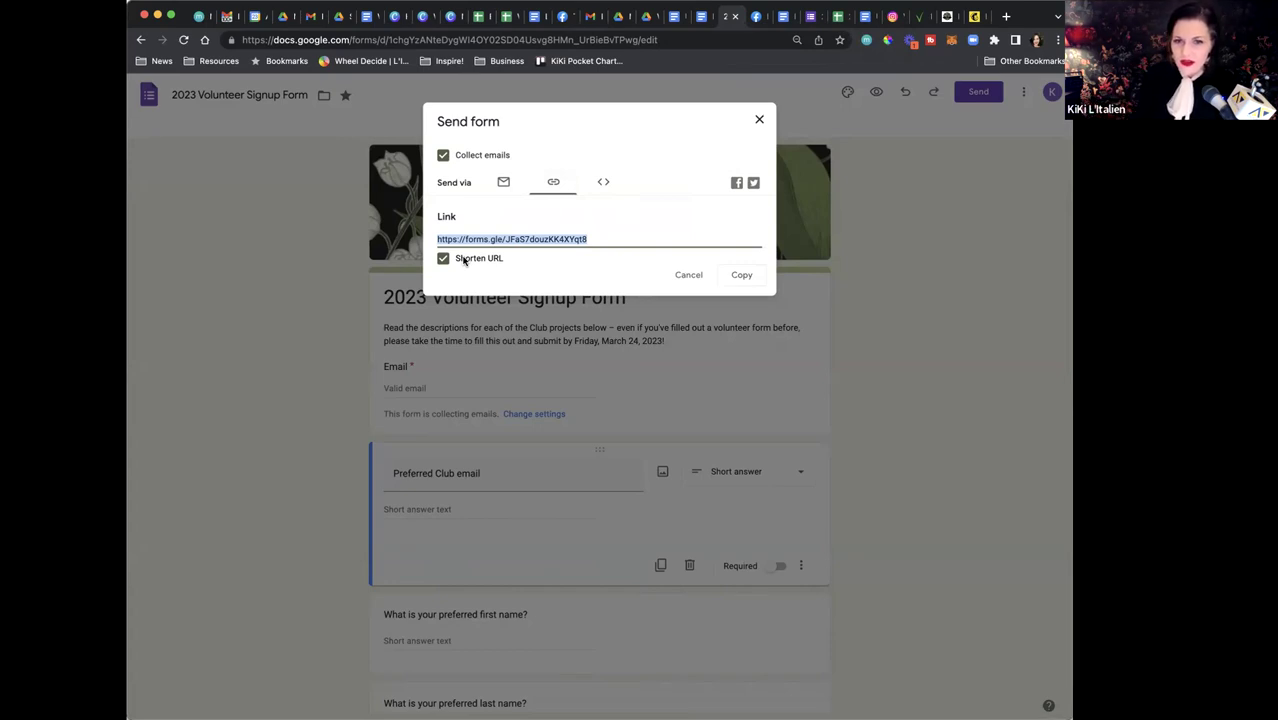
left_click(744, 276)
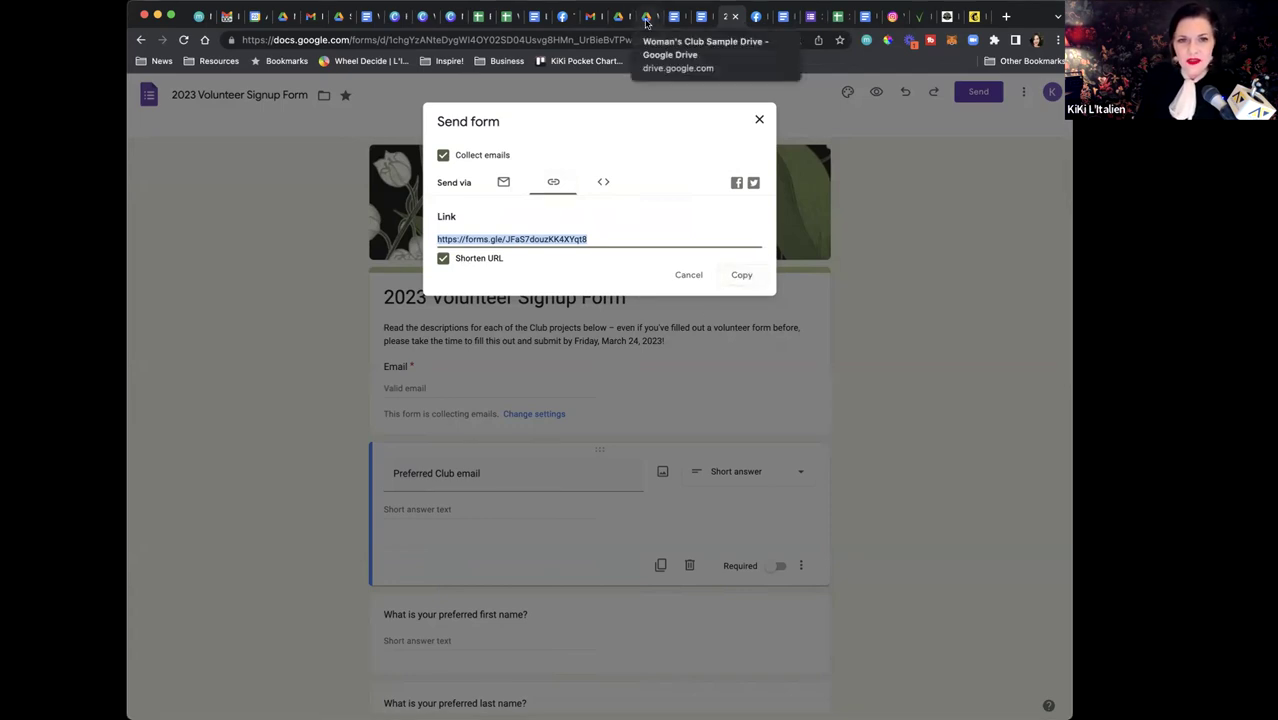
left_click(647, 18)
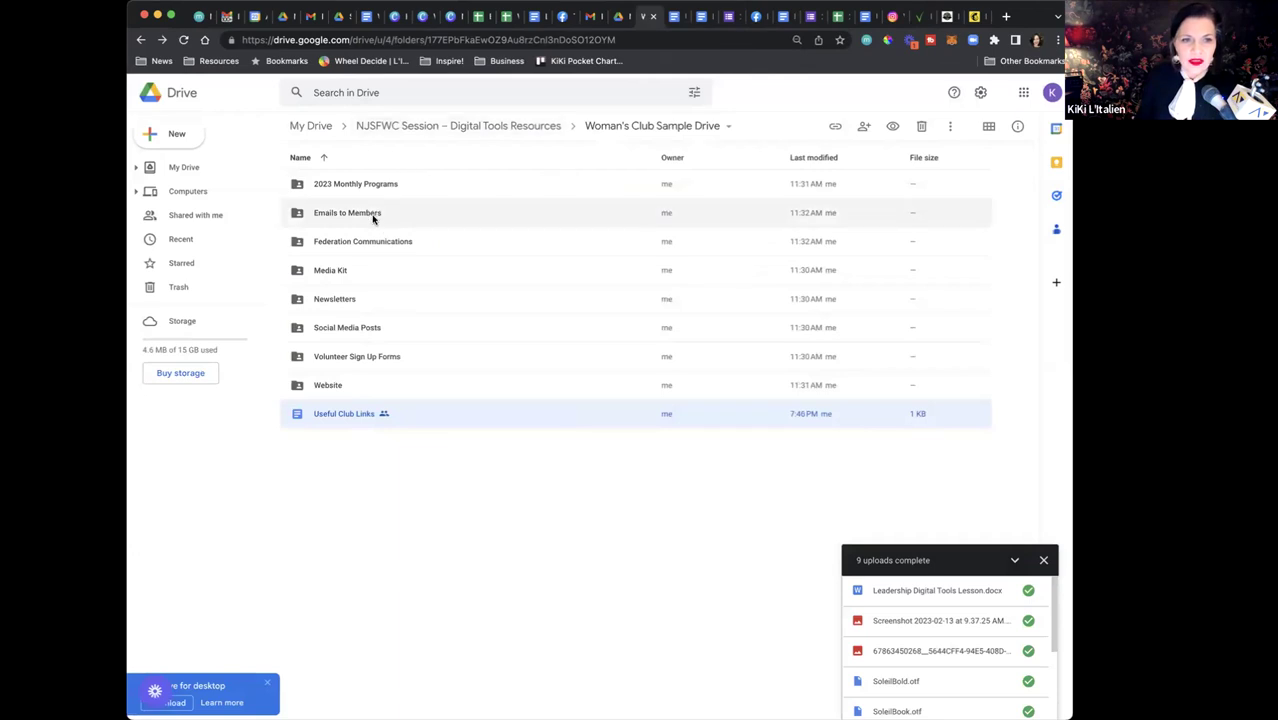
double_click(381, 212)
Create a new Google Doc in Emails to Members, shared like the folder
left_click(150, 134)
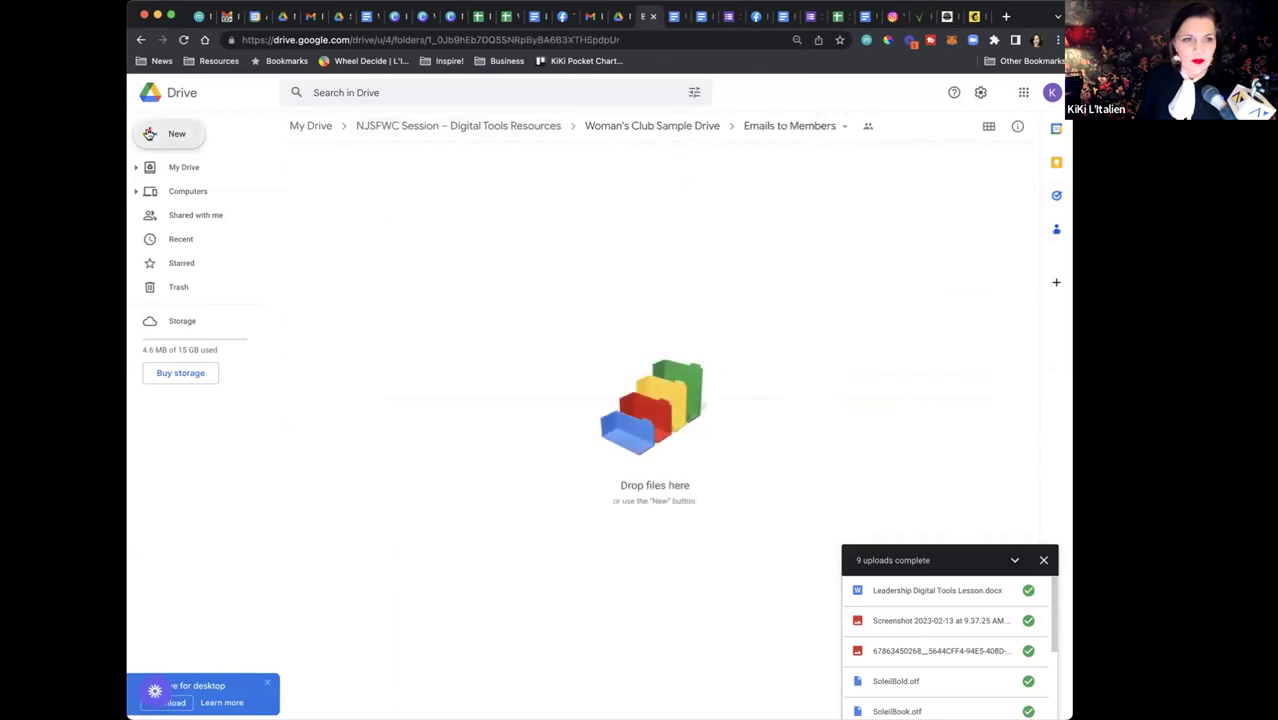
left_click(202, 216)
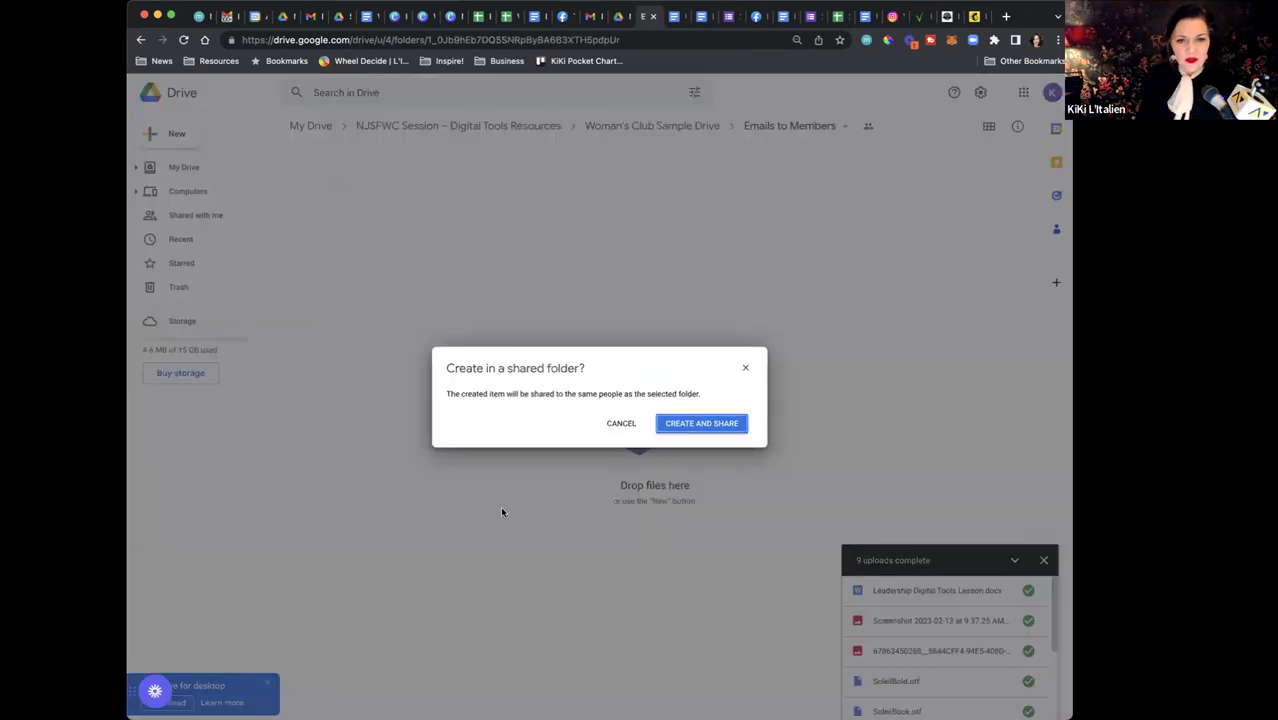
left_click(731, 421)
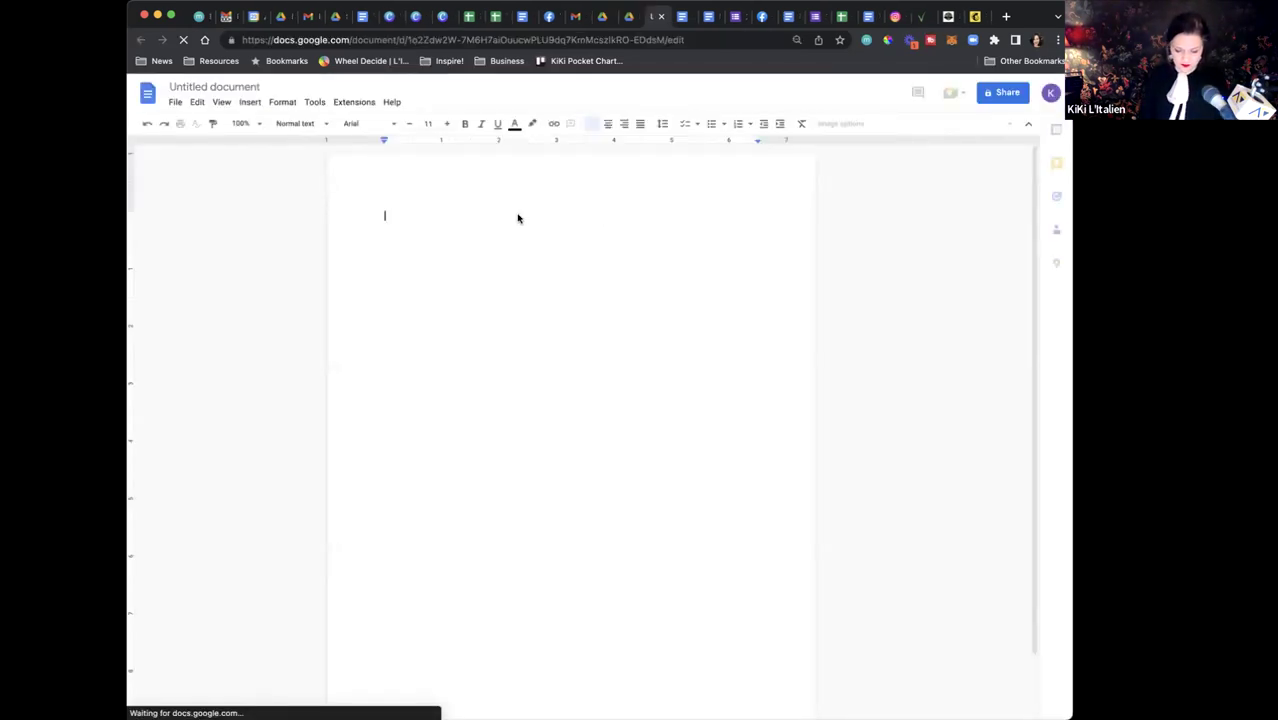
Type the heading 'Monthly email', paste the short form link below it, and return to Drive
type("Mon")
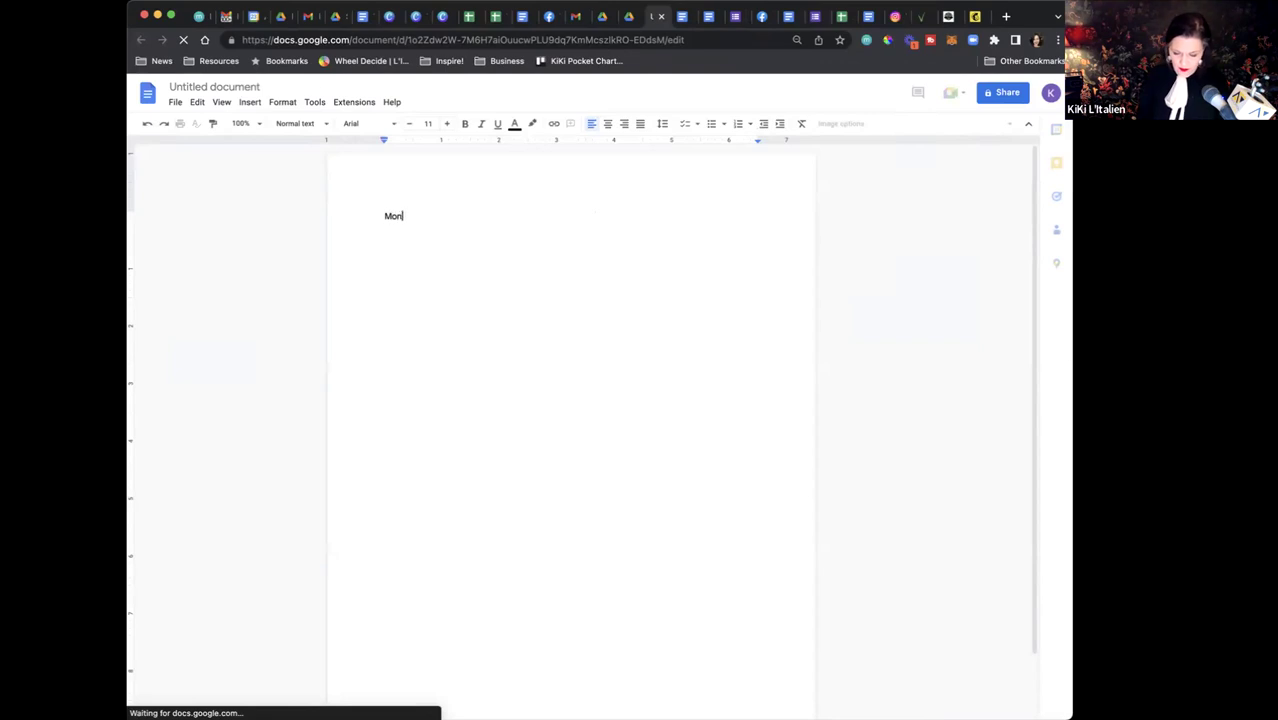
type("thly email")
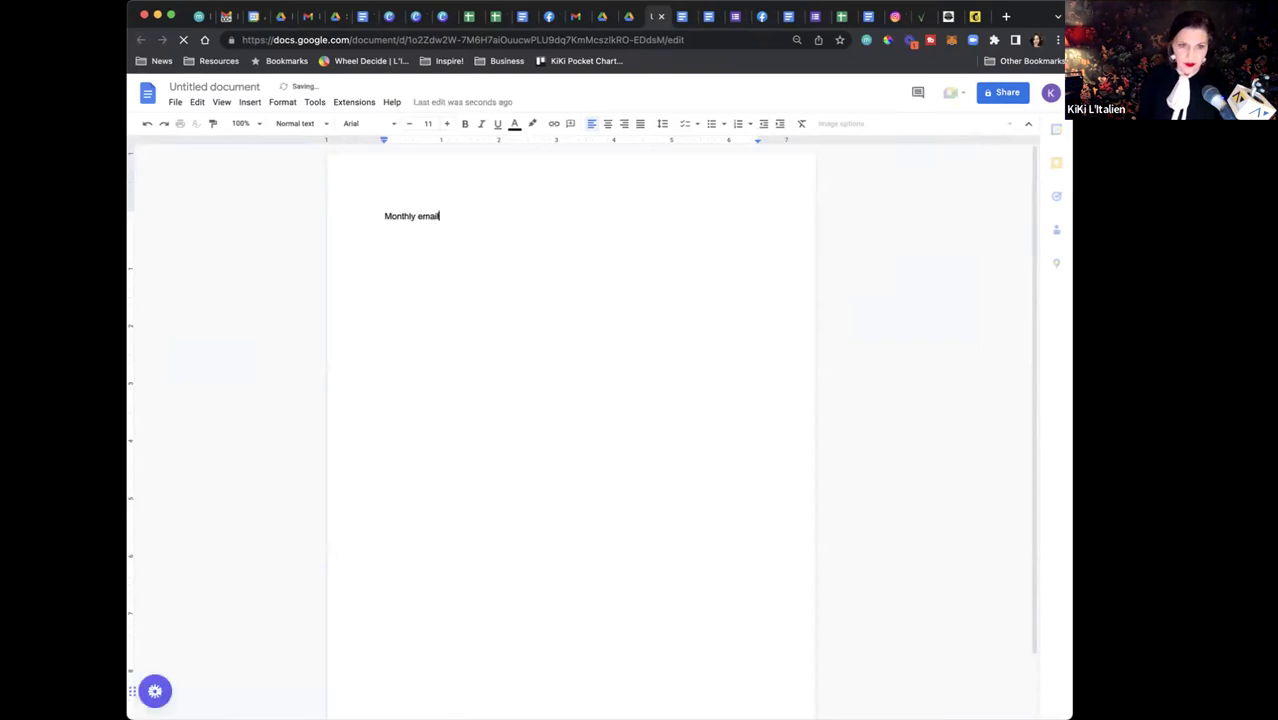
key("Return")
key("Return")
key("super+v")
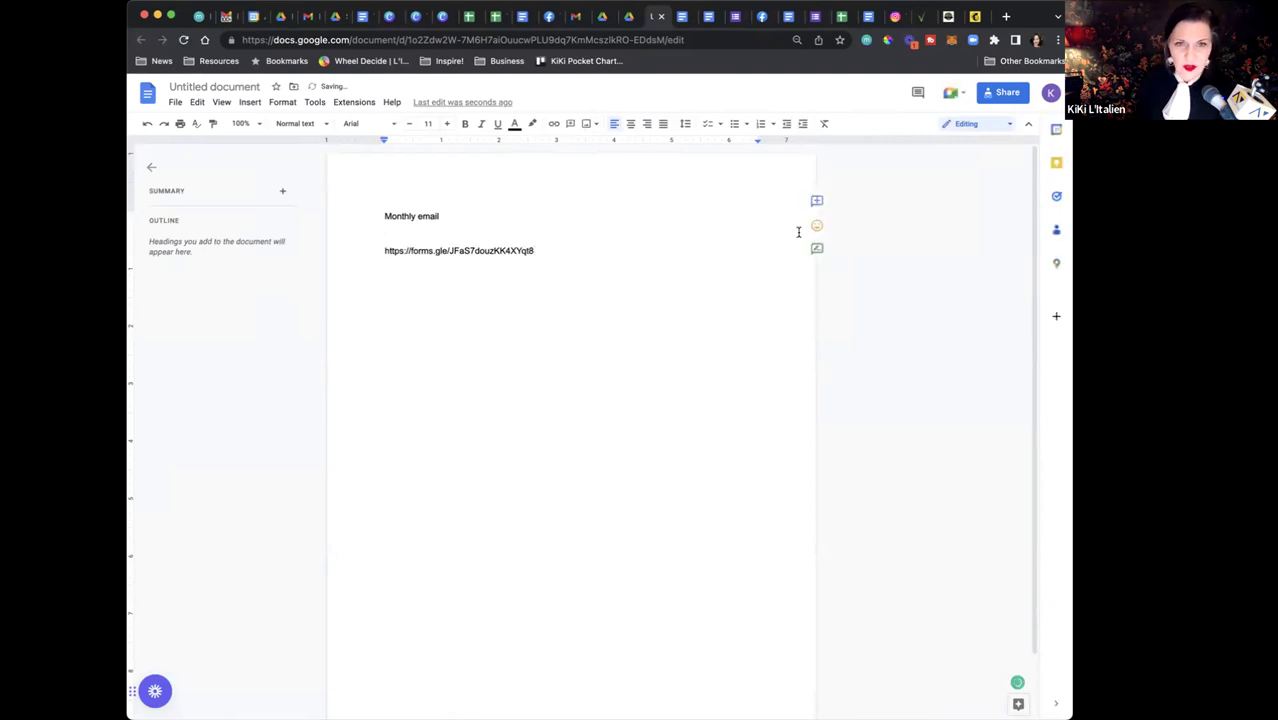
left_click(628, 16)
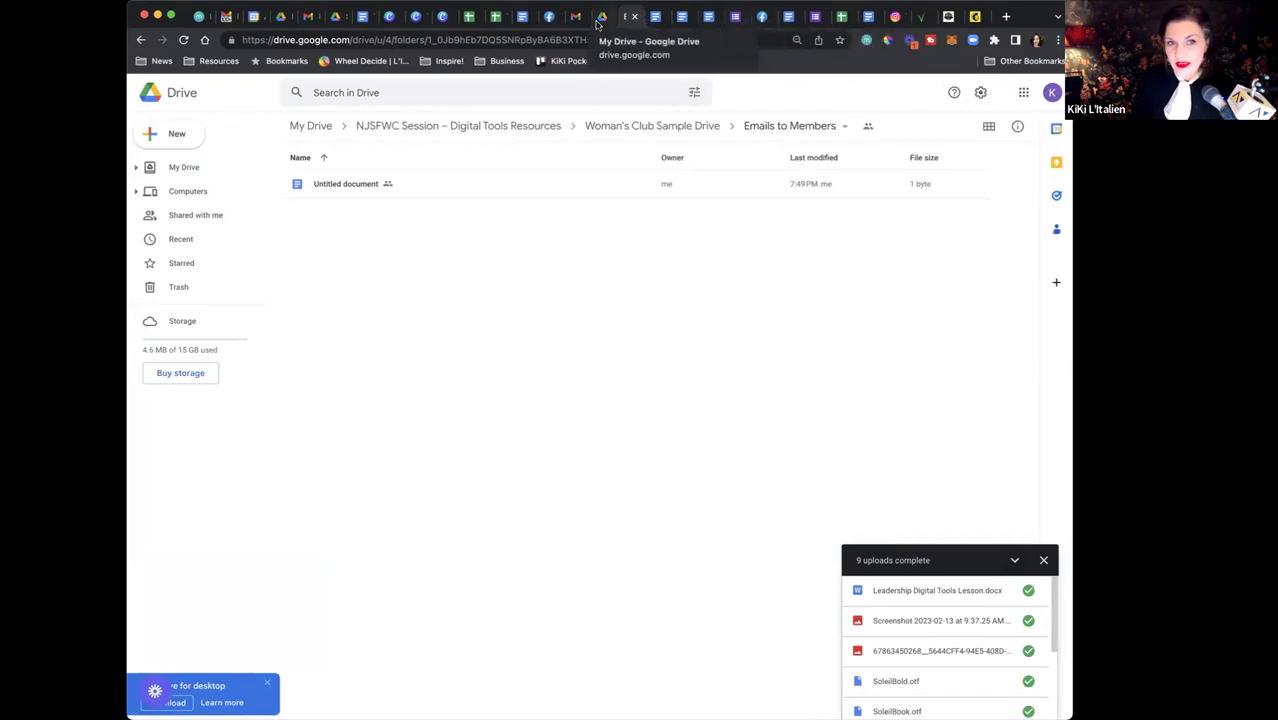
Review the Executive Board and Project Sign-Up response sheets, then return to Send form
left_click(470, 16)
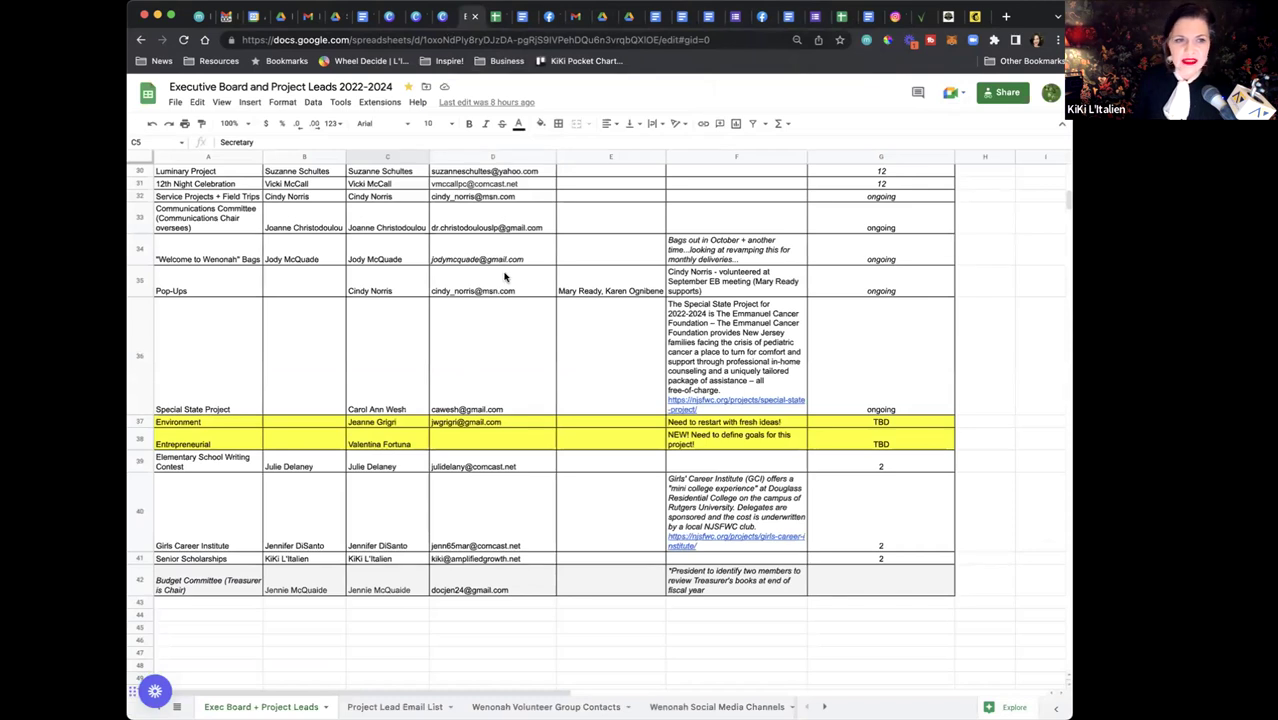
scroll(505, 277, "up", 10)
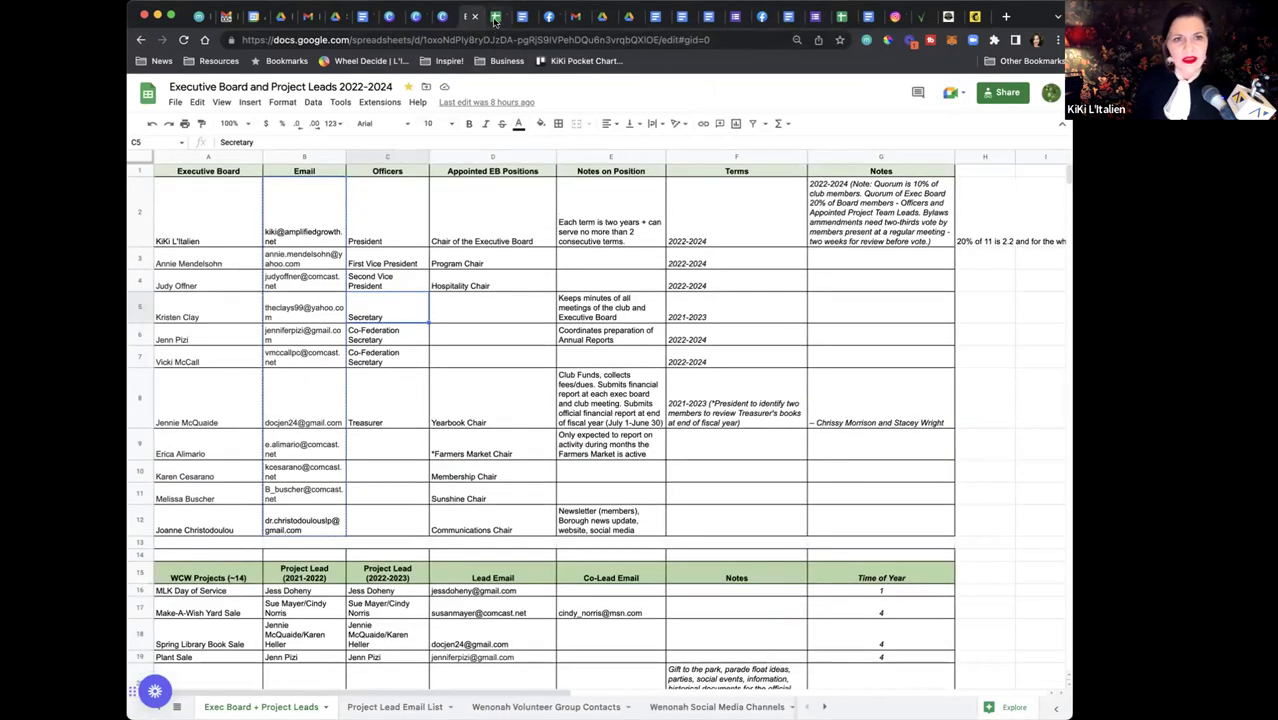
left_click(494, 18)
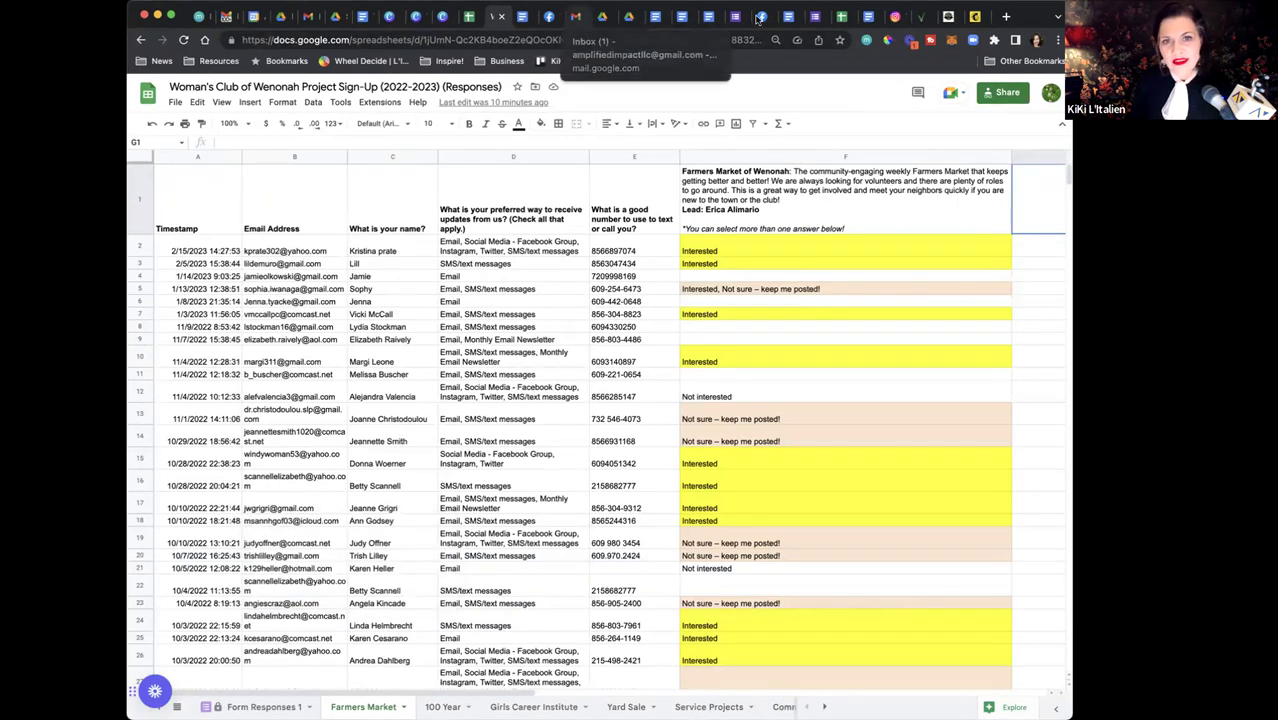
left_click(738, 17)
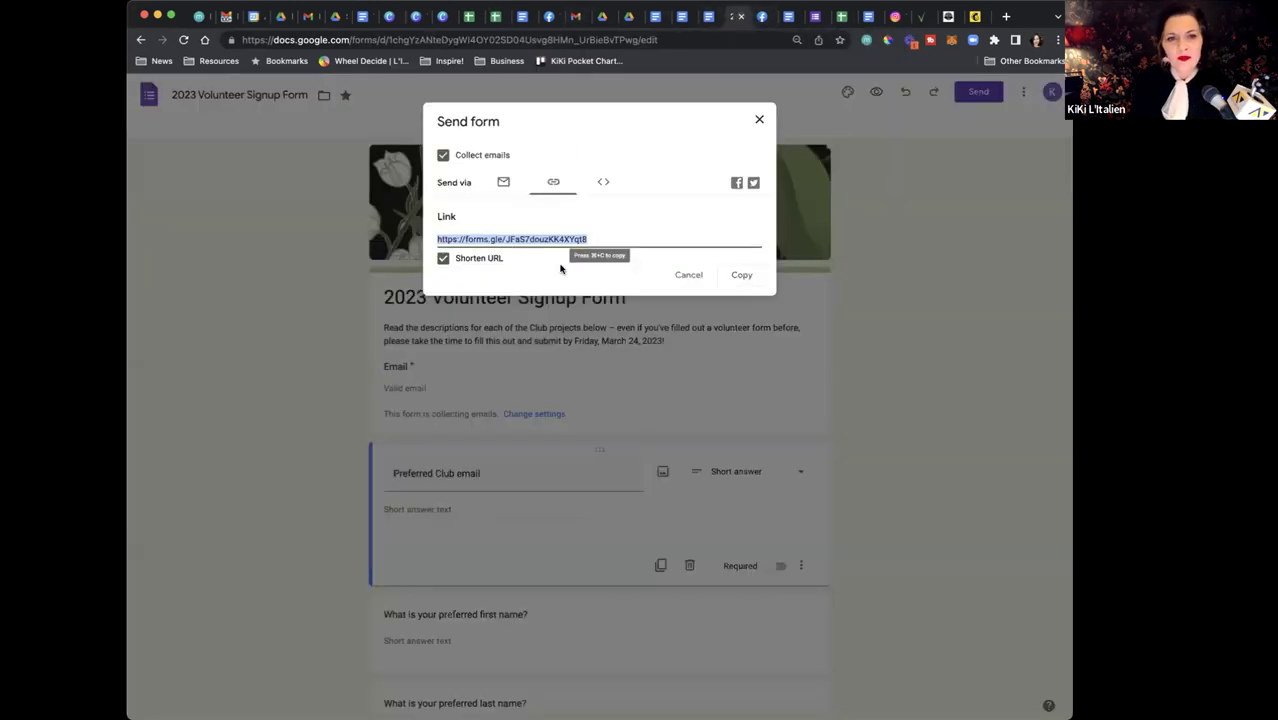
Look at the email sending option, then copy the form's shortened link
left_click(503, 182)
left_click(469, 253)
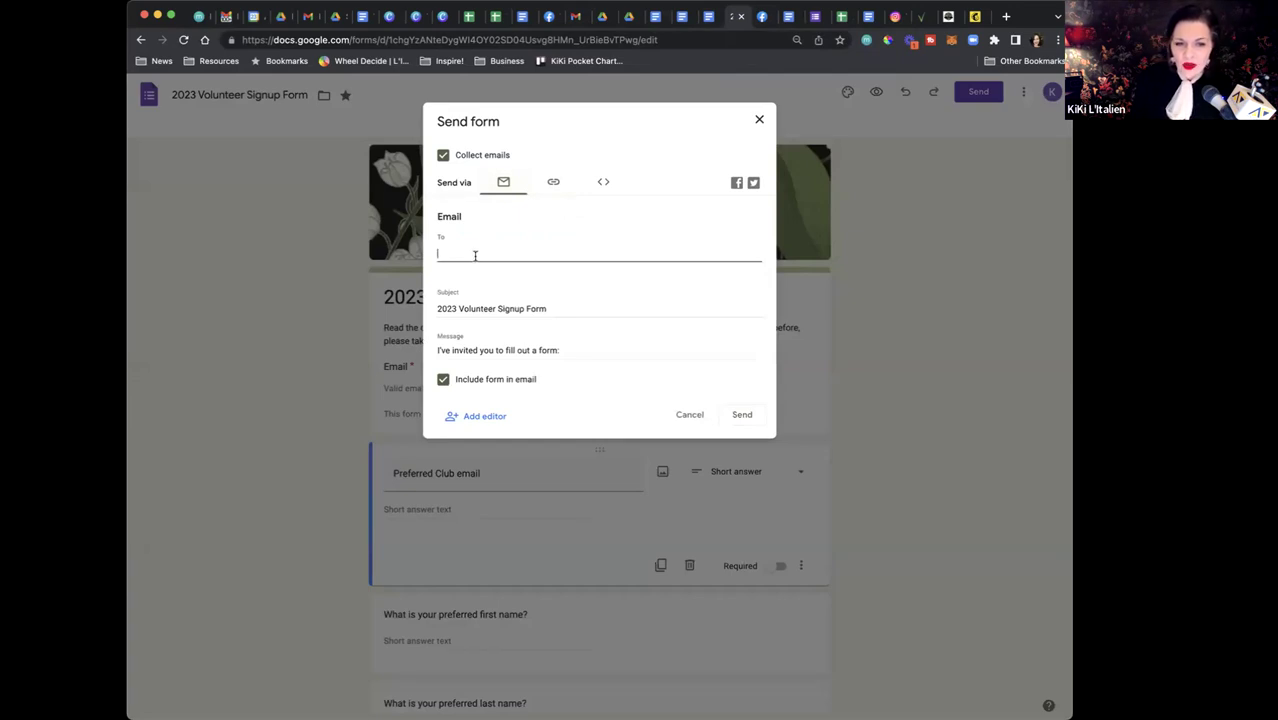
left_click(549, 185)
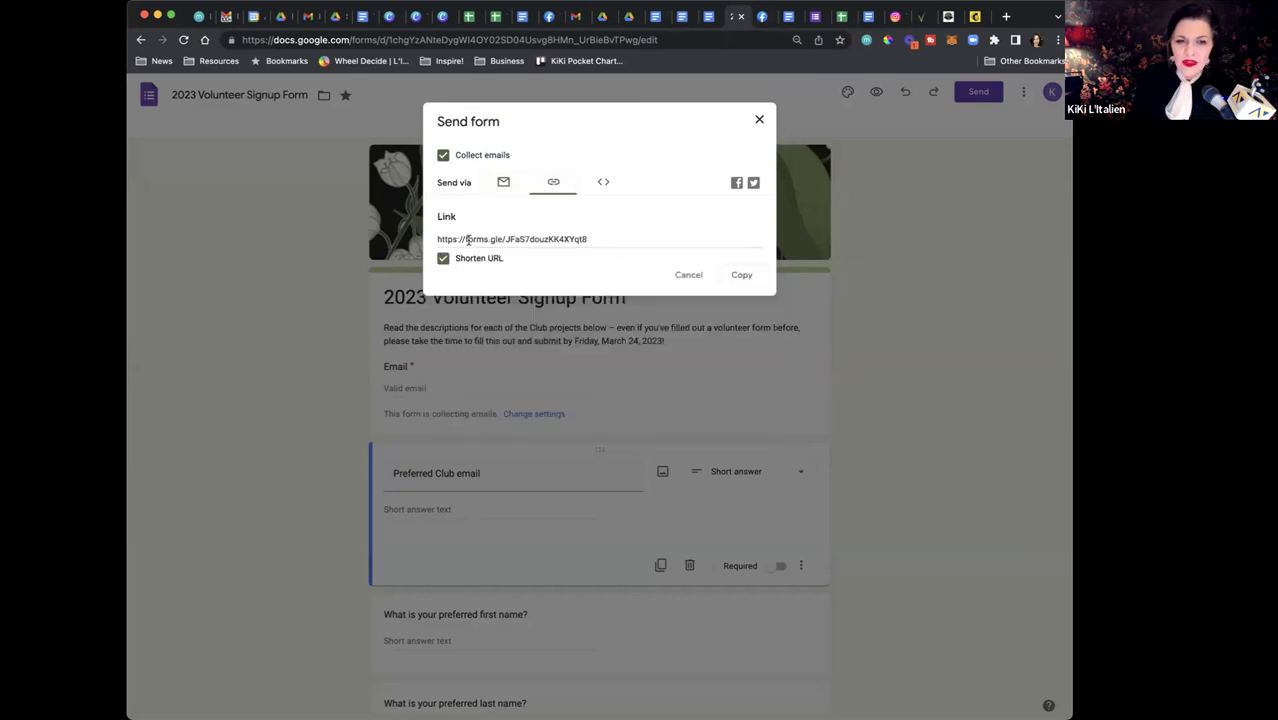
left_click(739, 276)
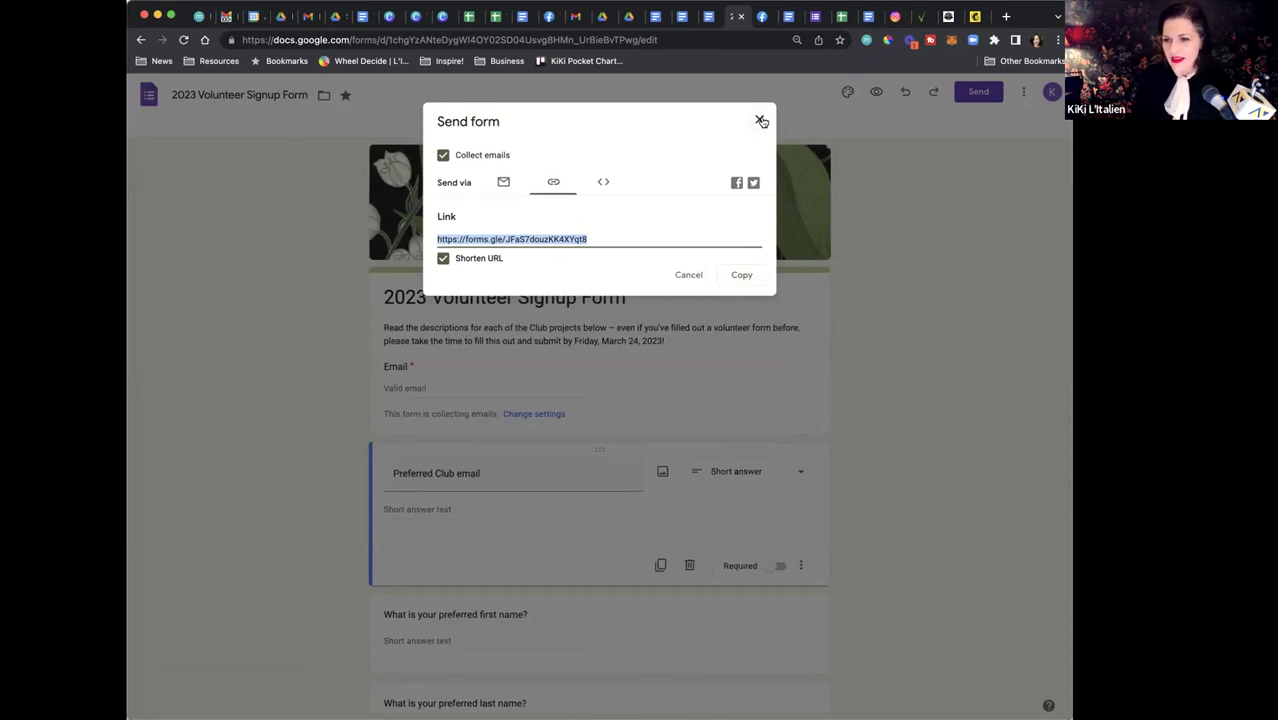
Close Send form and switch to the Monthly email and Useful Club Links documents
left_click(761, 121)
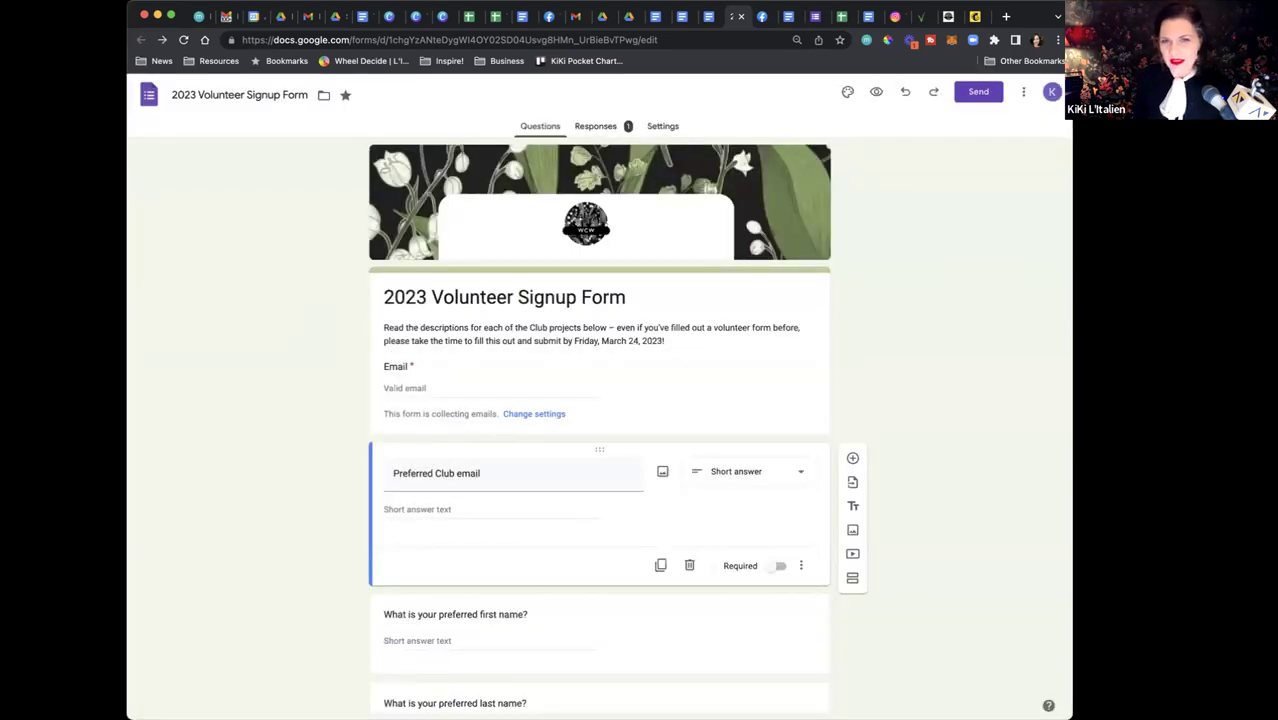
left_click(652, 16)
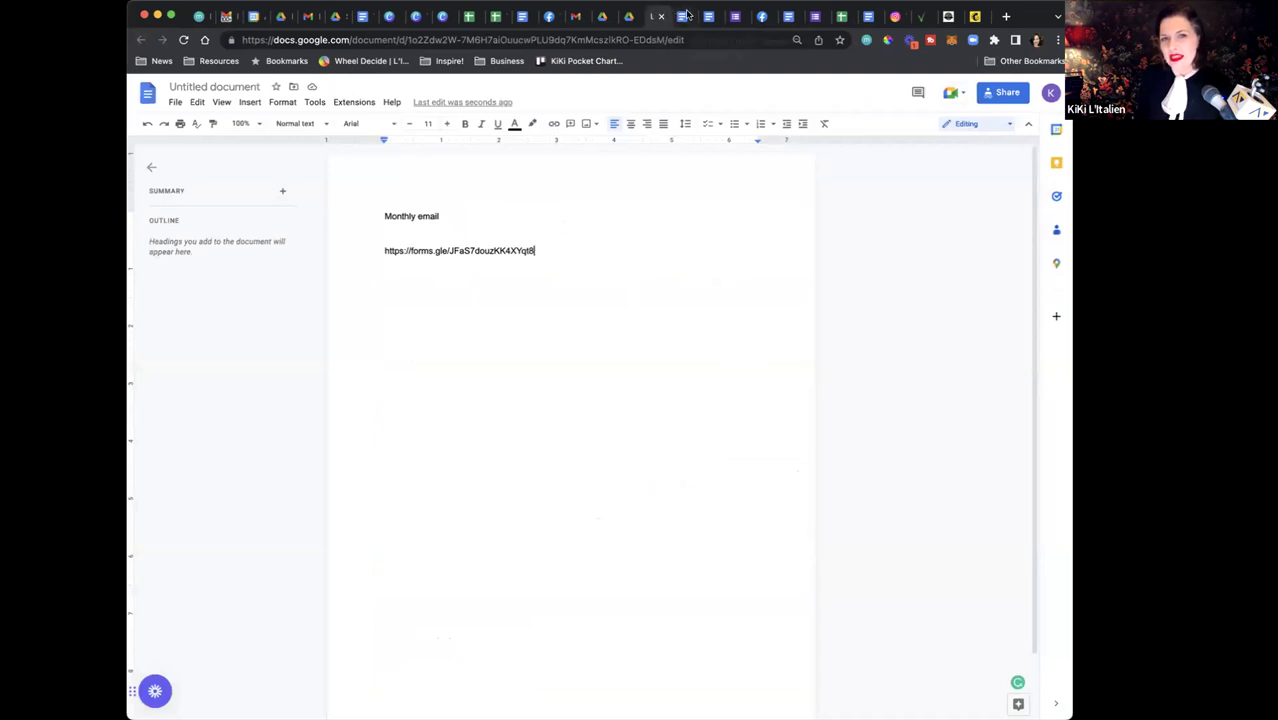
left_click(684, 17)
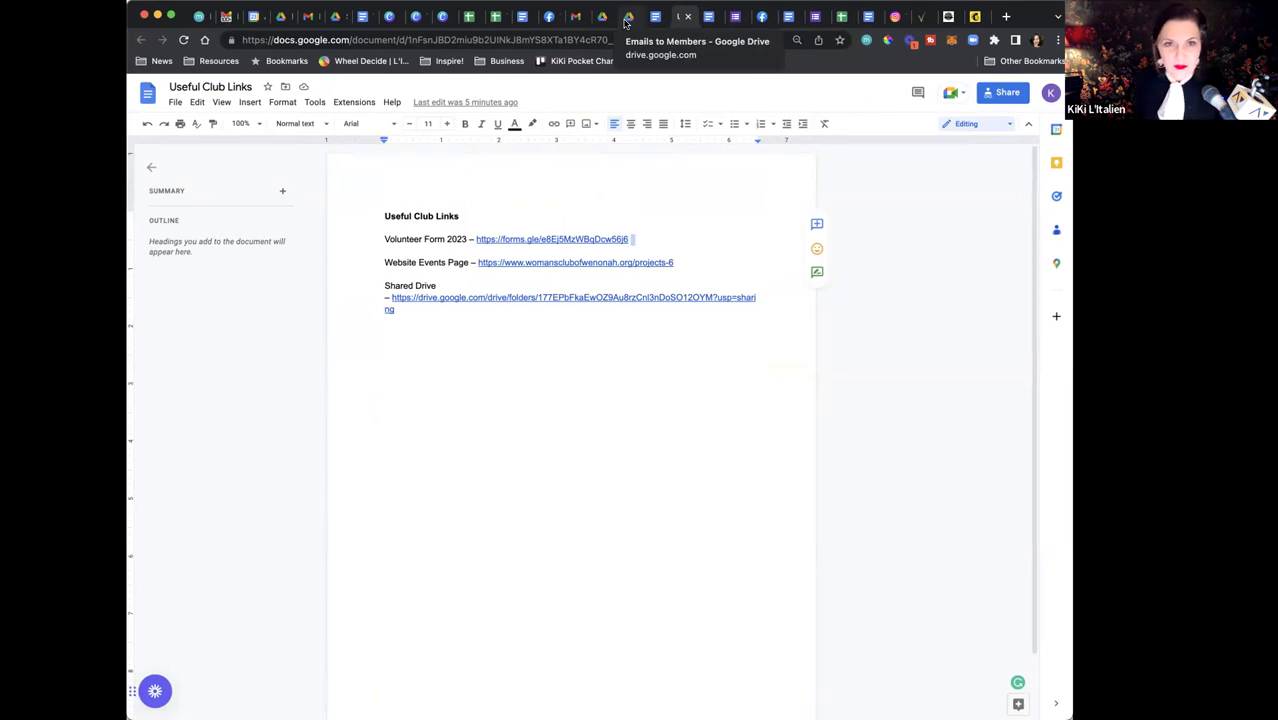
Return from Useful Club Links to the Emails to Members folder in Drive
left_click(627, 18)
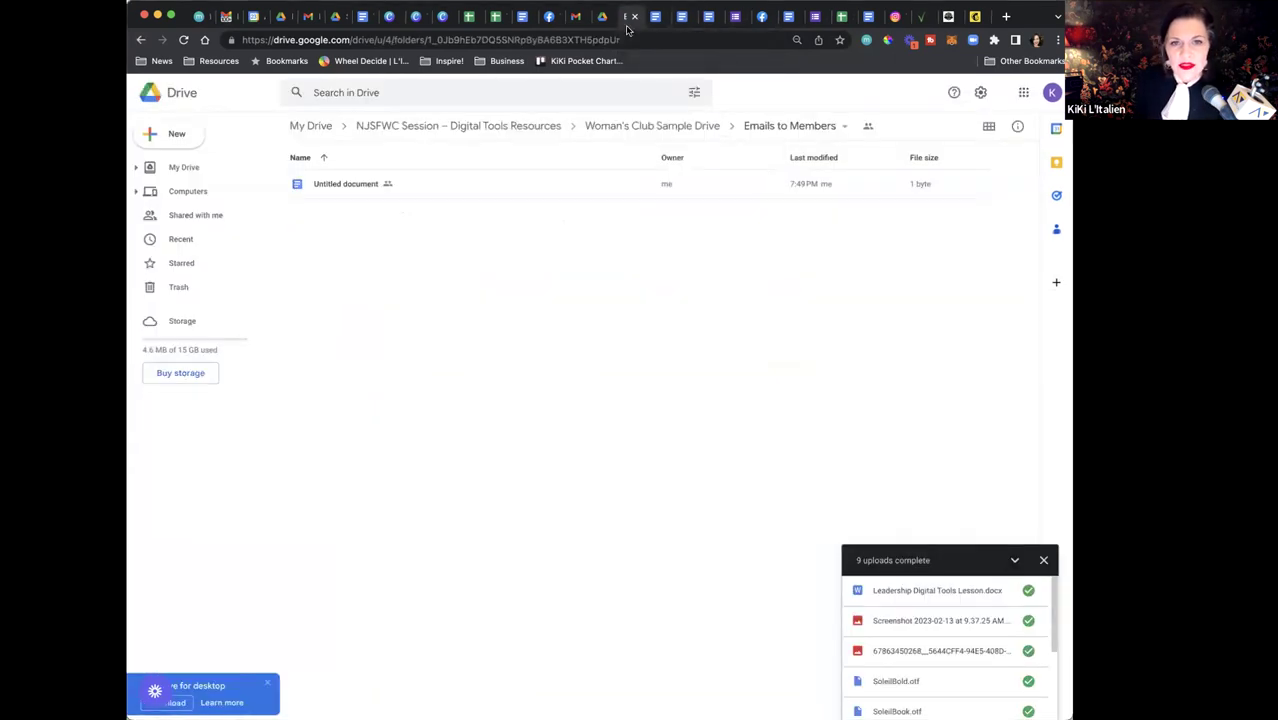
From My Drive, choose New > Google Docs > From a template to reach the gallery
left_click(600, 17)
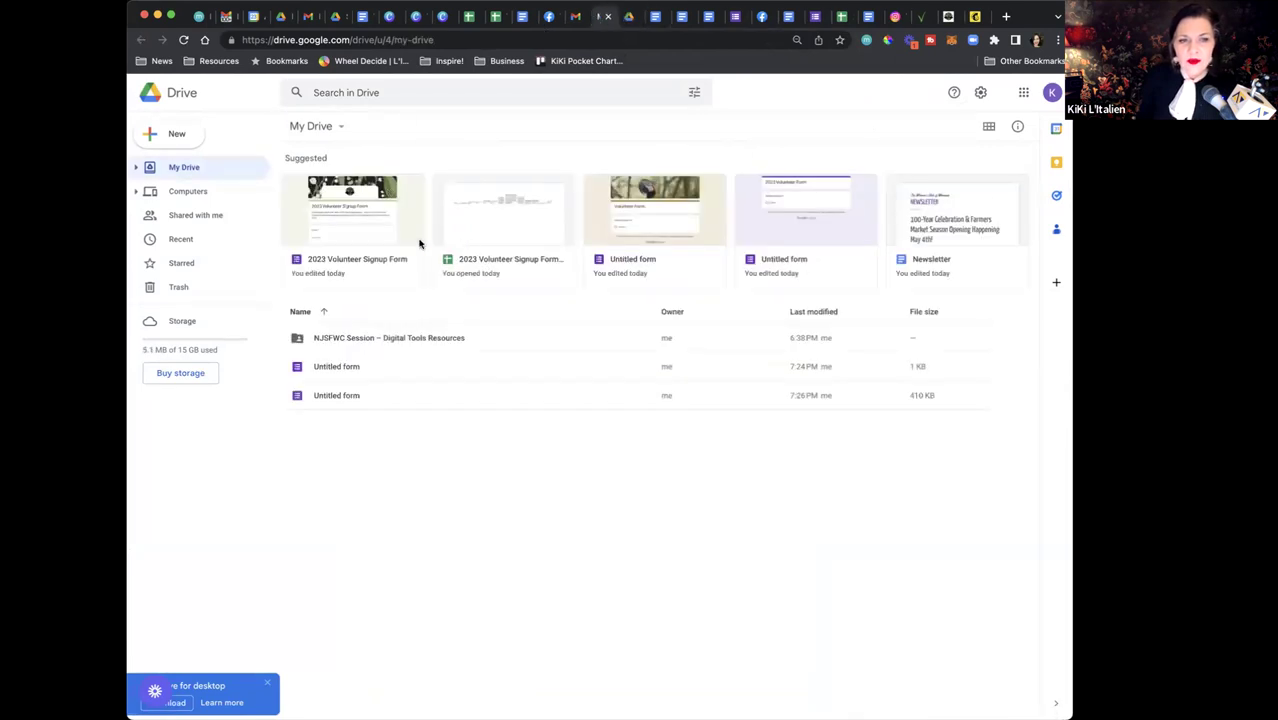
left_click(176, 134)
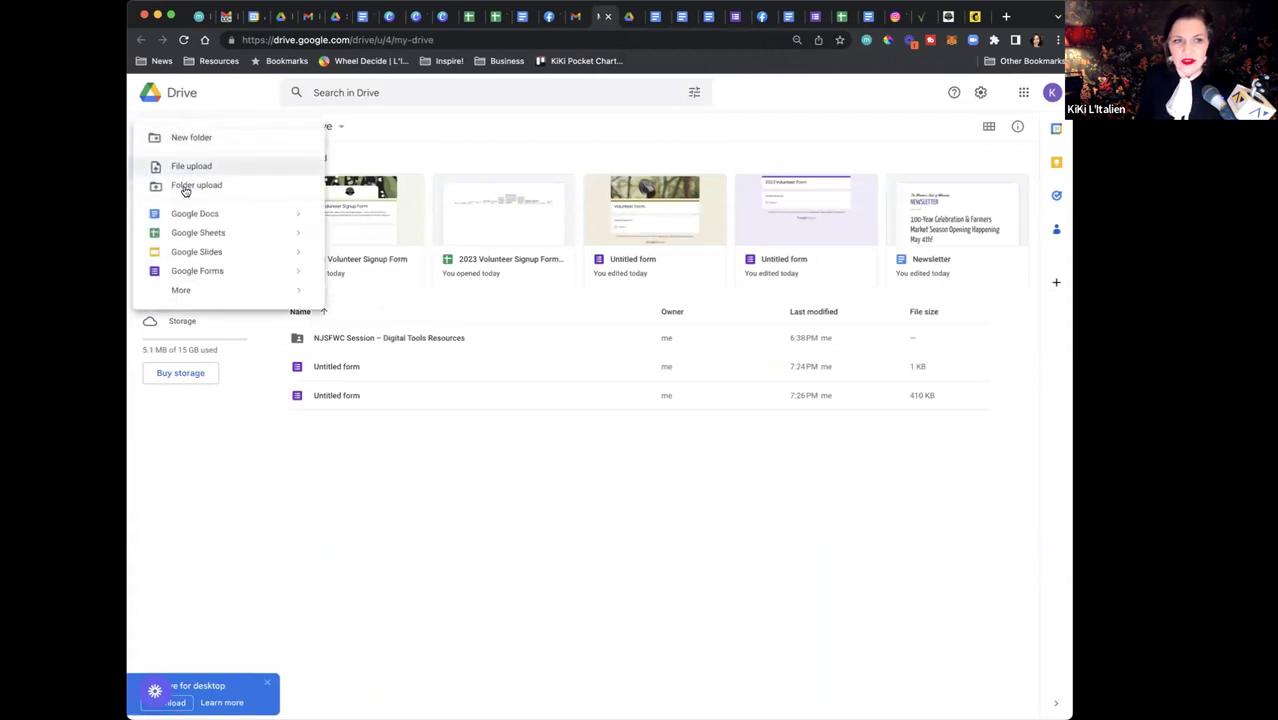
mouse_move(292, 217)
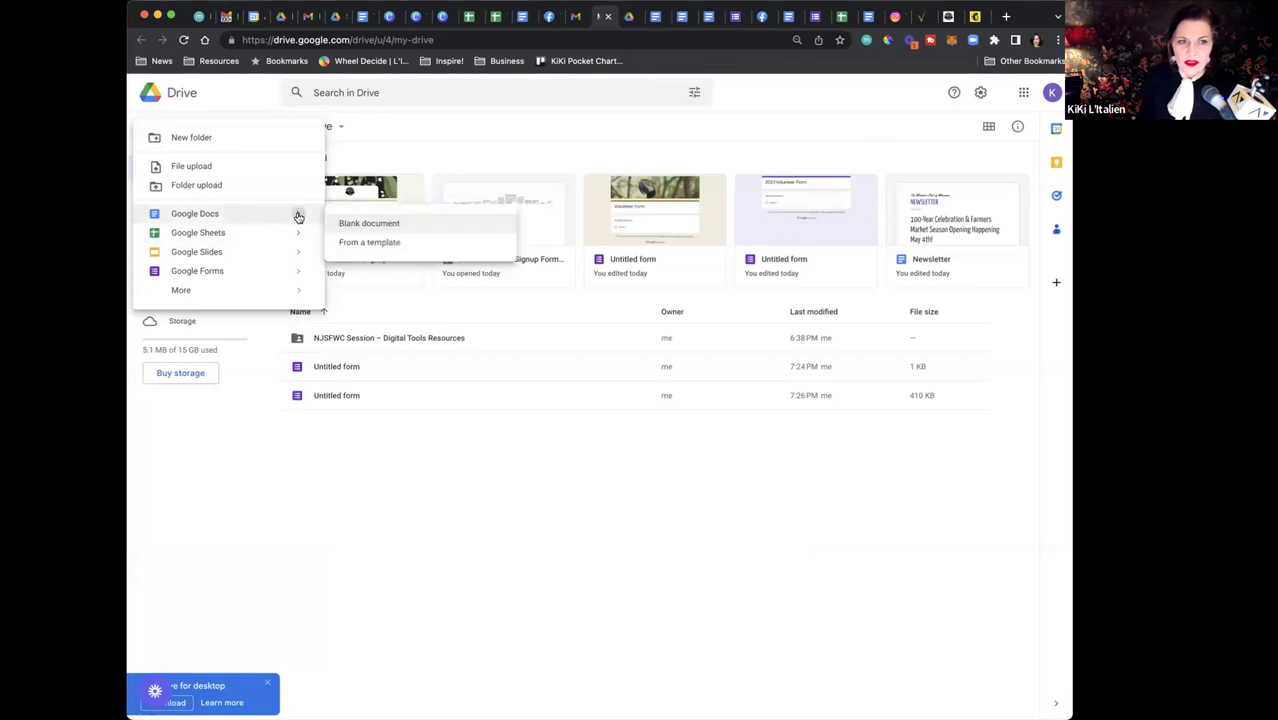
left_click(351, 242)
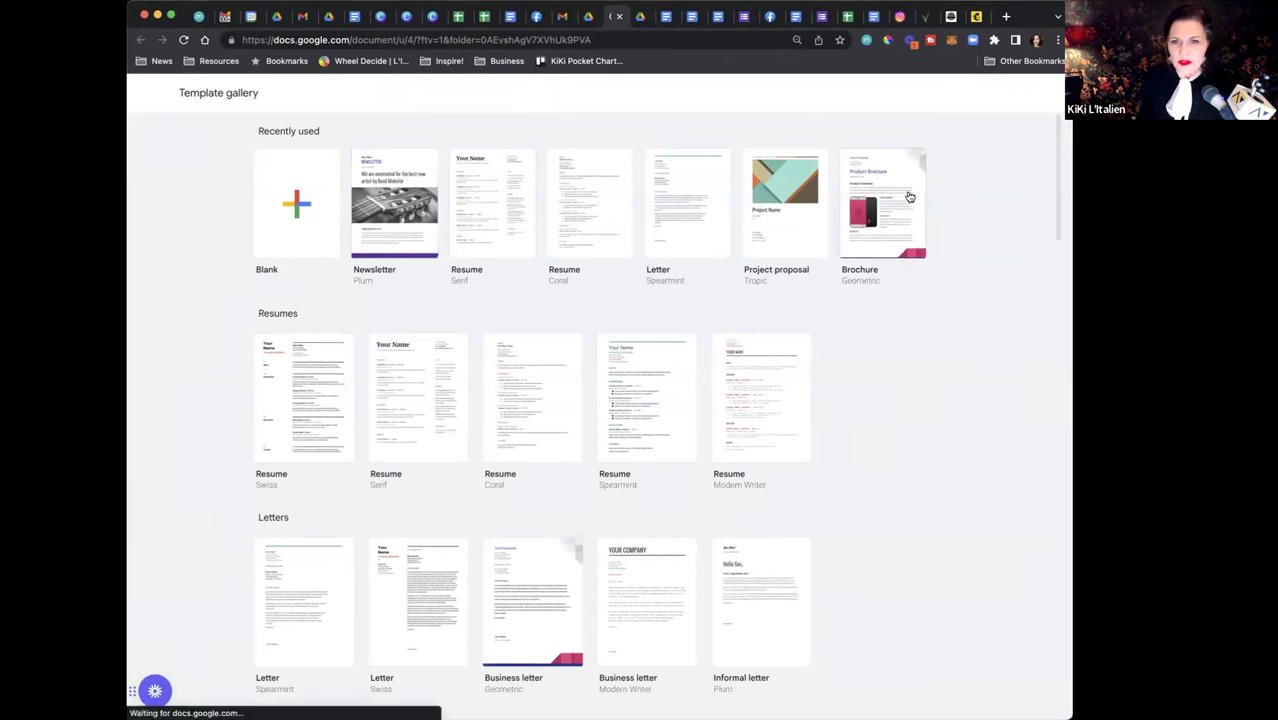
Create a newsletter from the Lively template and place the cursor in the HeartWorks masthead
scroll(681, 432, "down", 5)
scroll(681, 432, "down", 3)
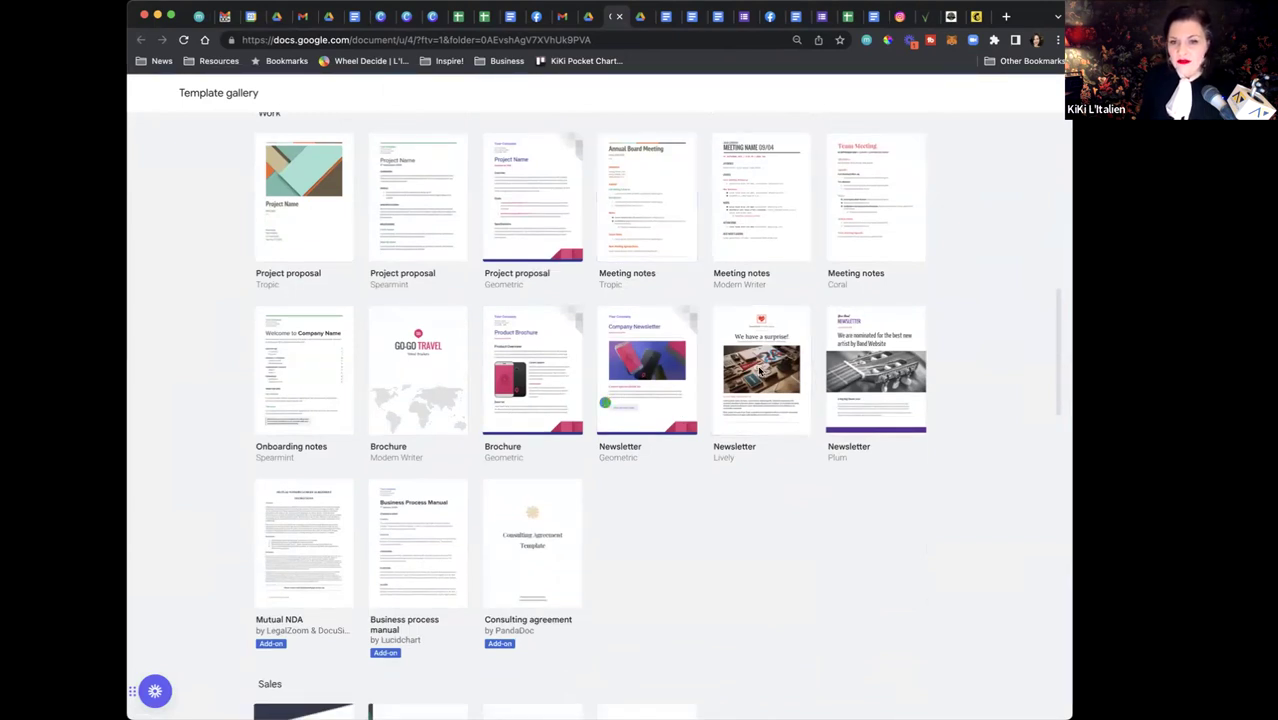
left_click(762, 420)
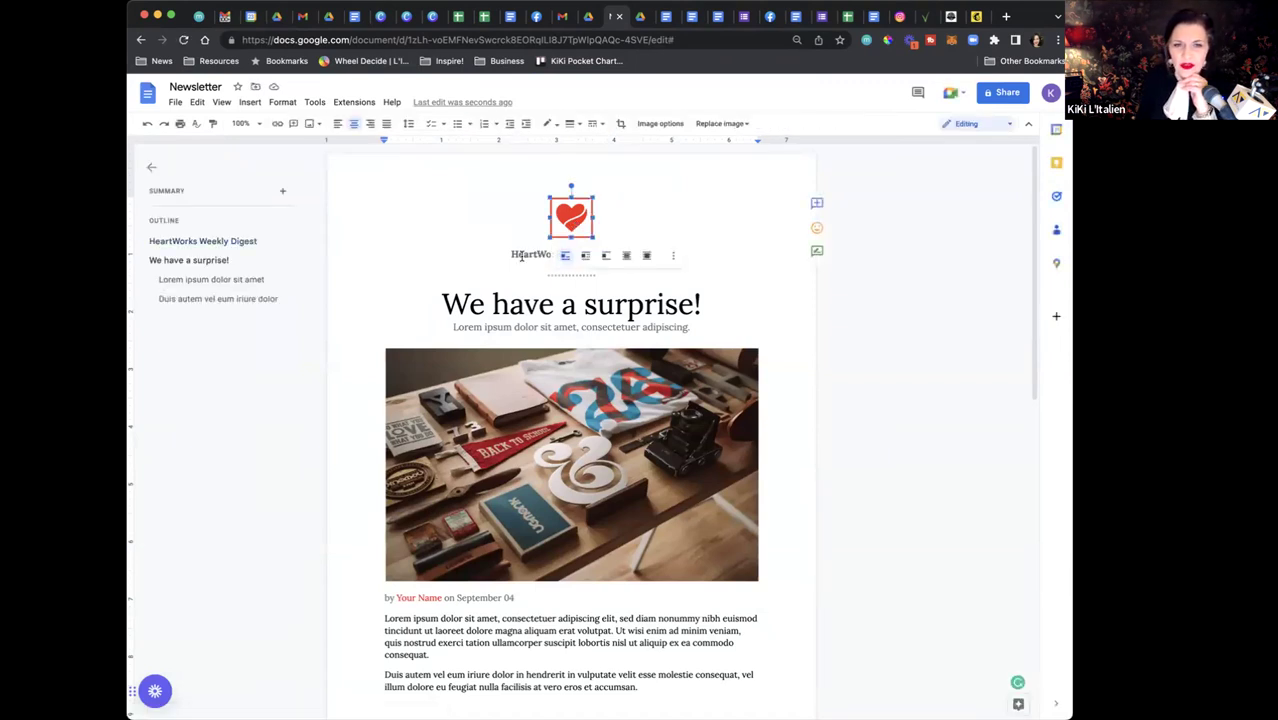
left_click(521, 256)
Switch the newsletter document from Editing to Suggesting mode
double_click(523, 256)
triple_click(524, 256)
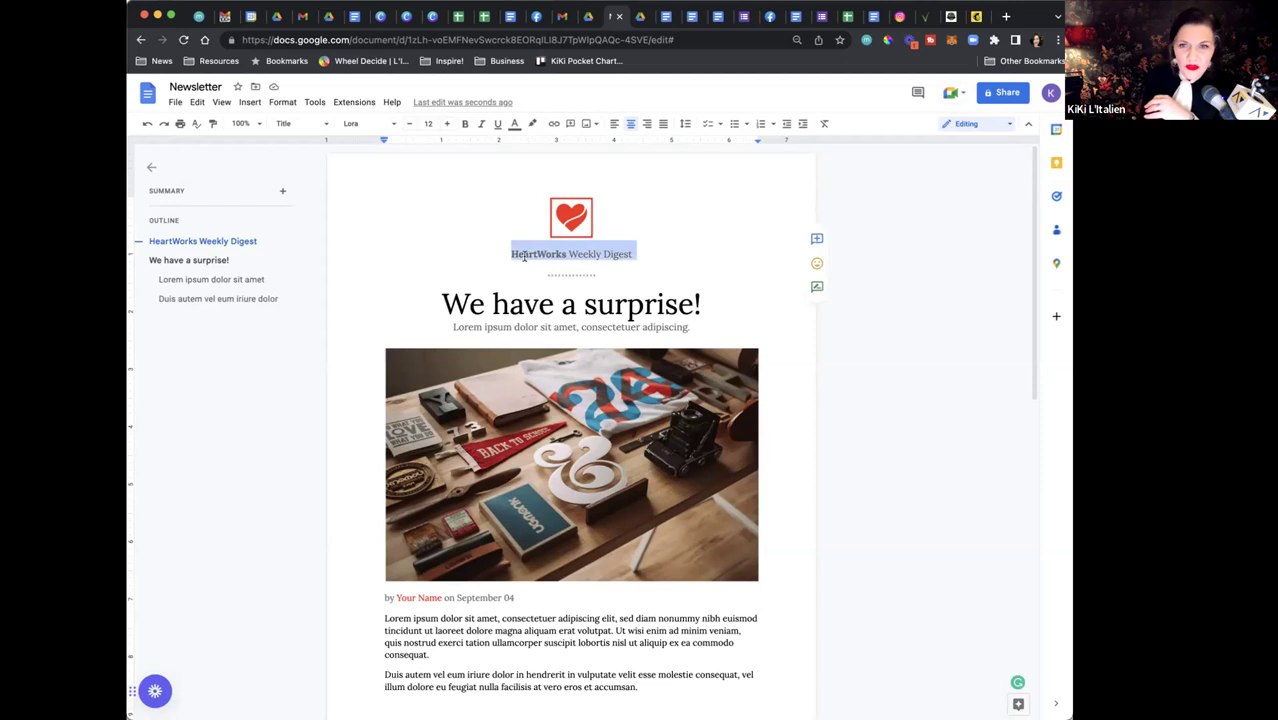
left_click(999, 125)
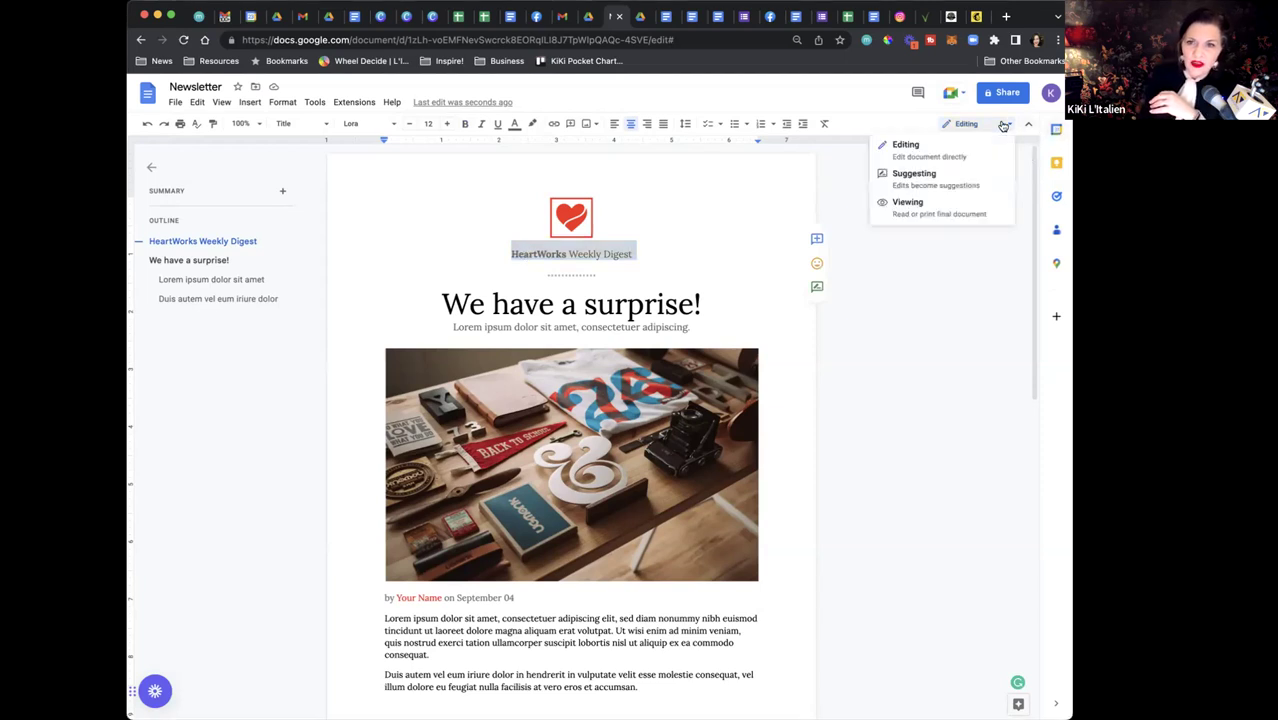
left_click(956, 186)
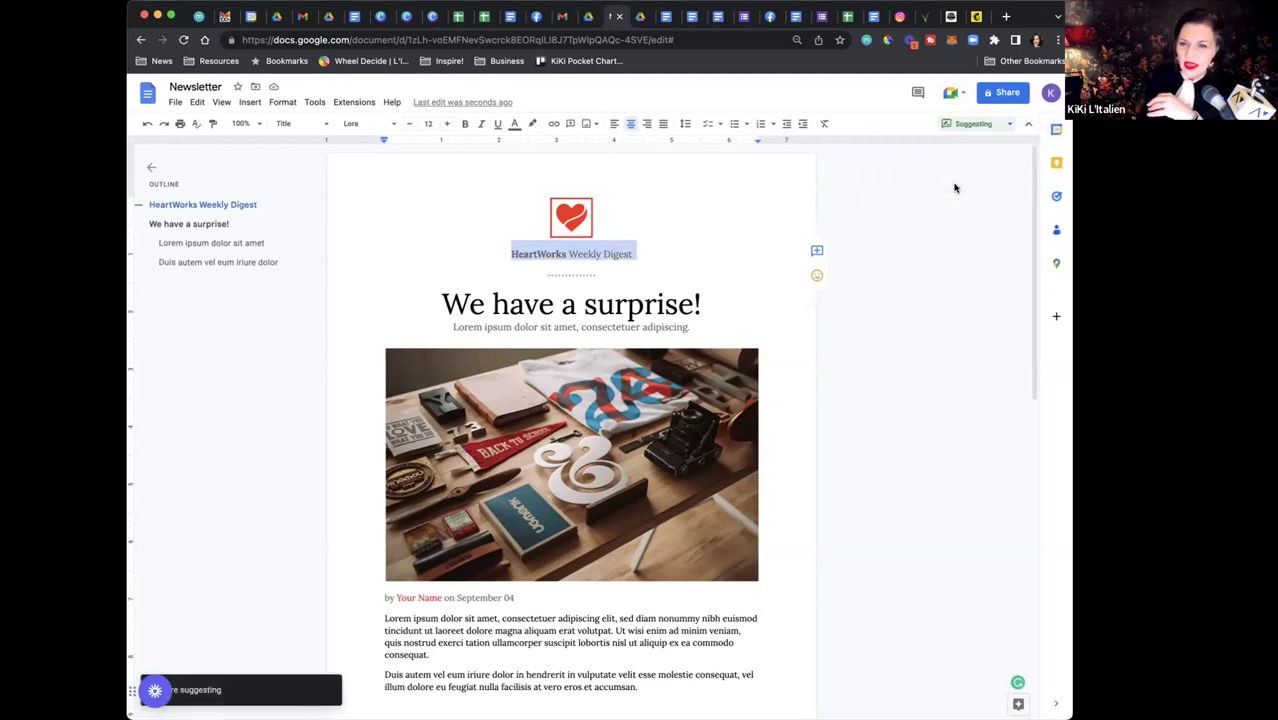
Suggest replacing the heading 'We have a surprise!' with 'Monthly Newsletter'
triple_click(667, 307)
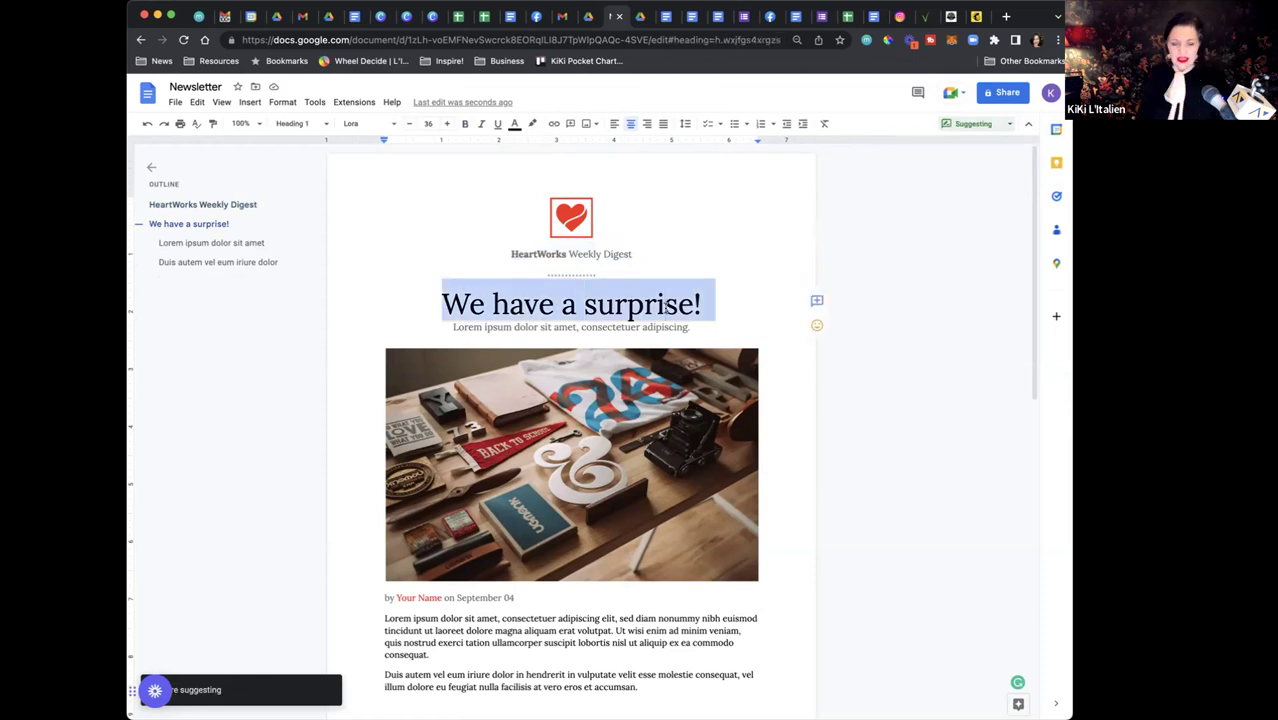
type("Monthlu")
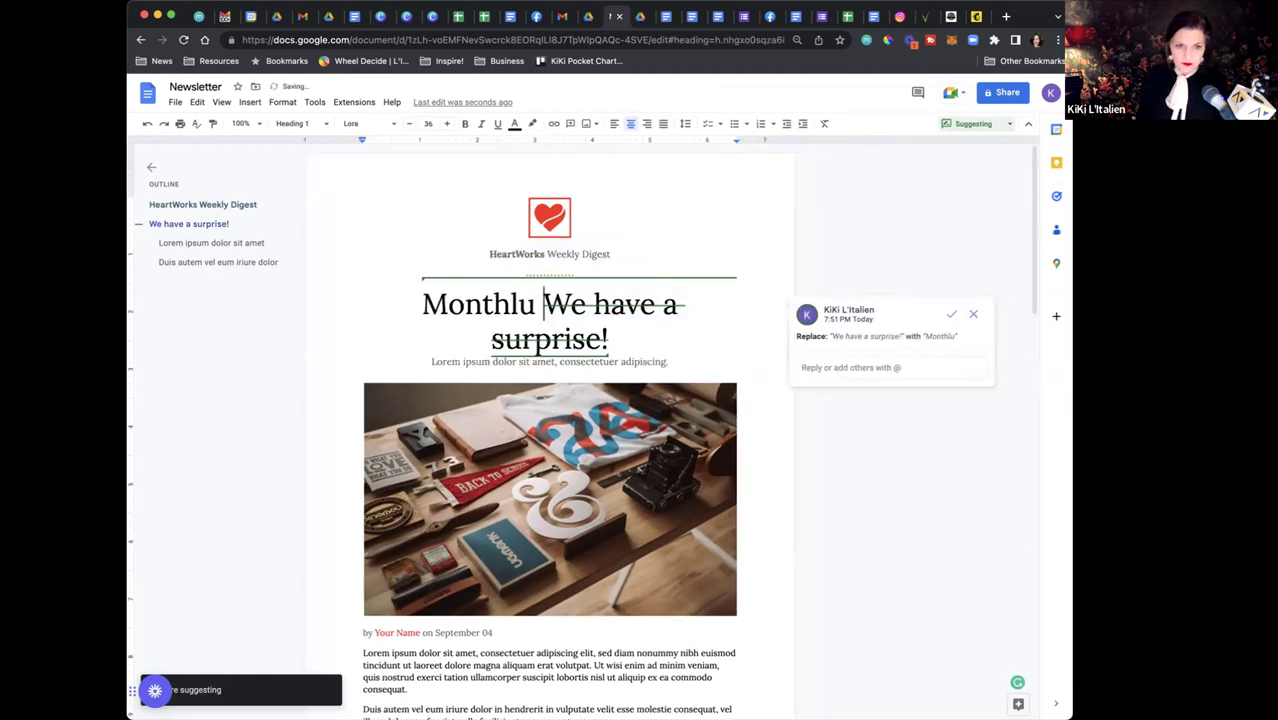
key("BackSpace")
key("BackSpace")
key("BackSpace")
type("ly ")
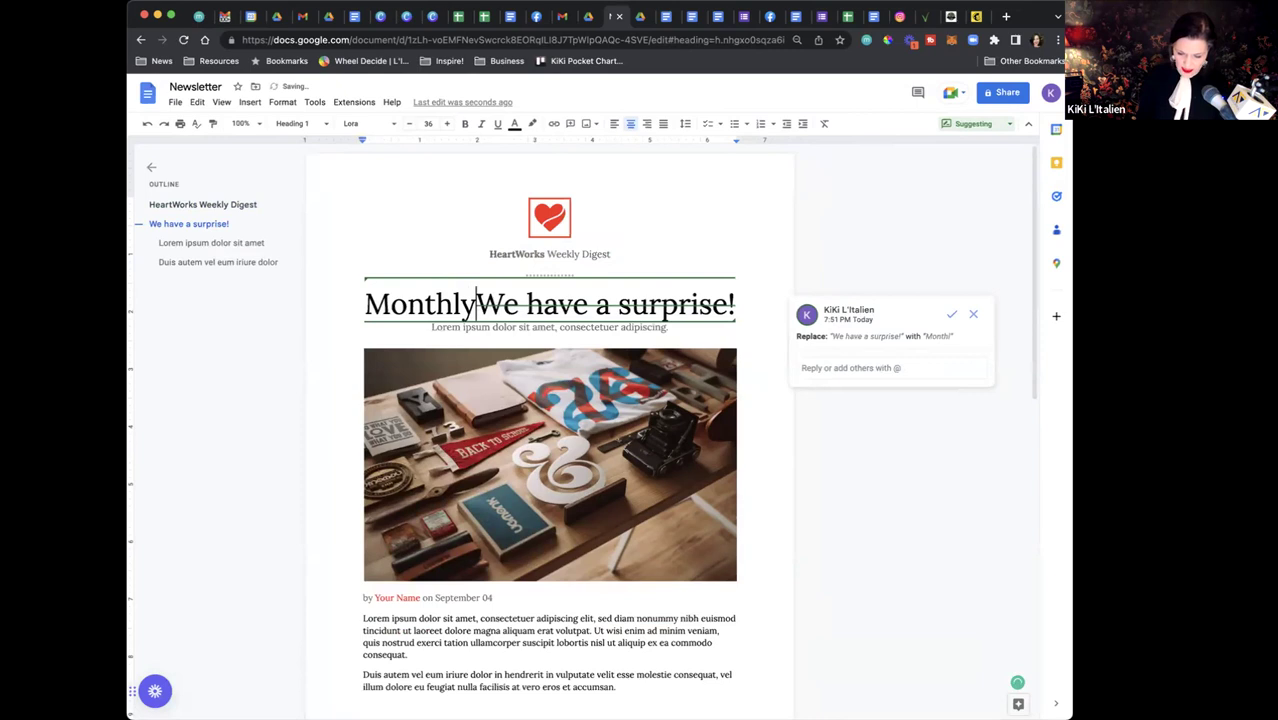
type("Newsletter")
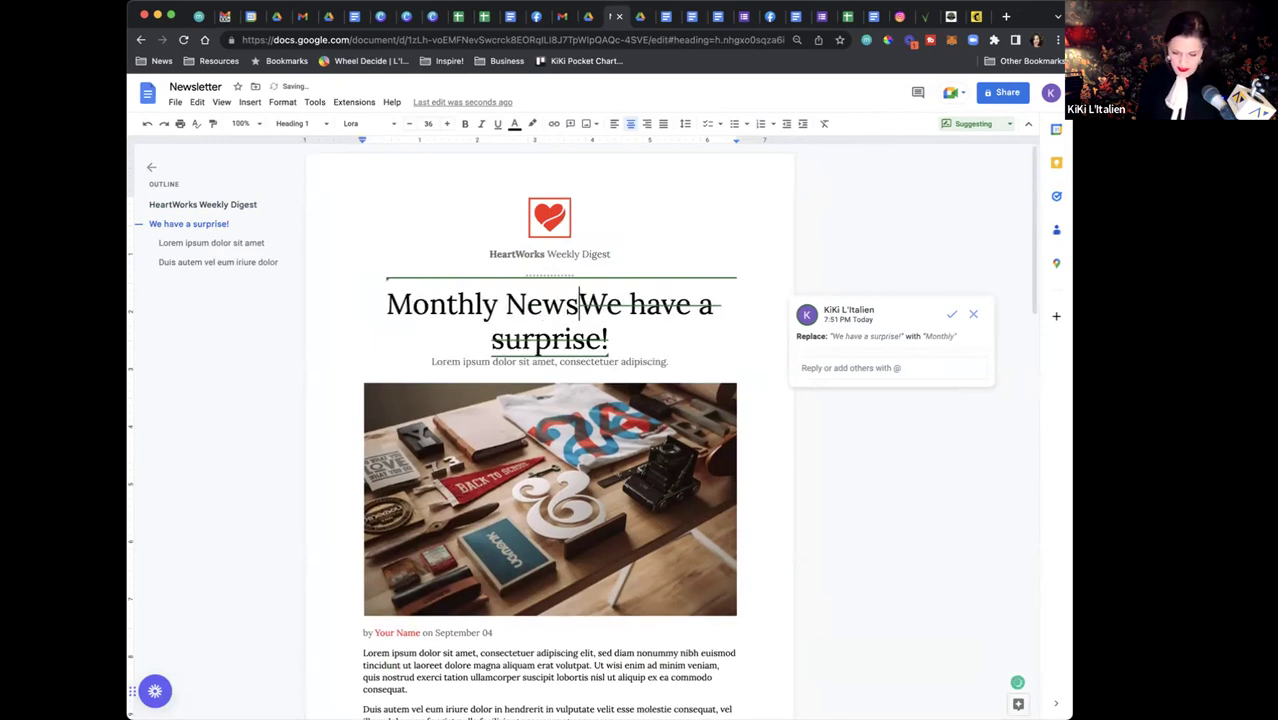
key("Return")
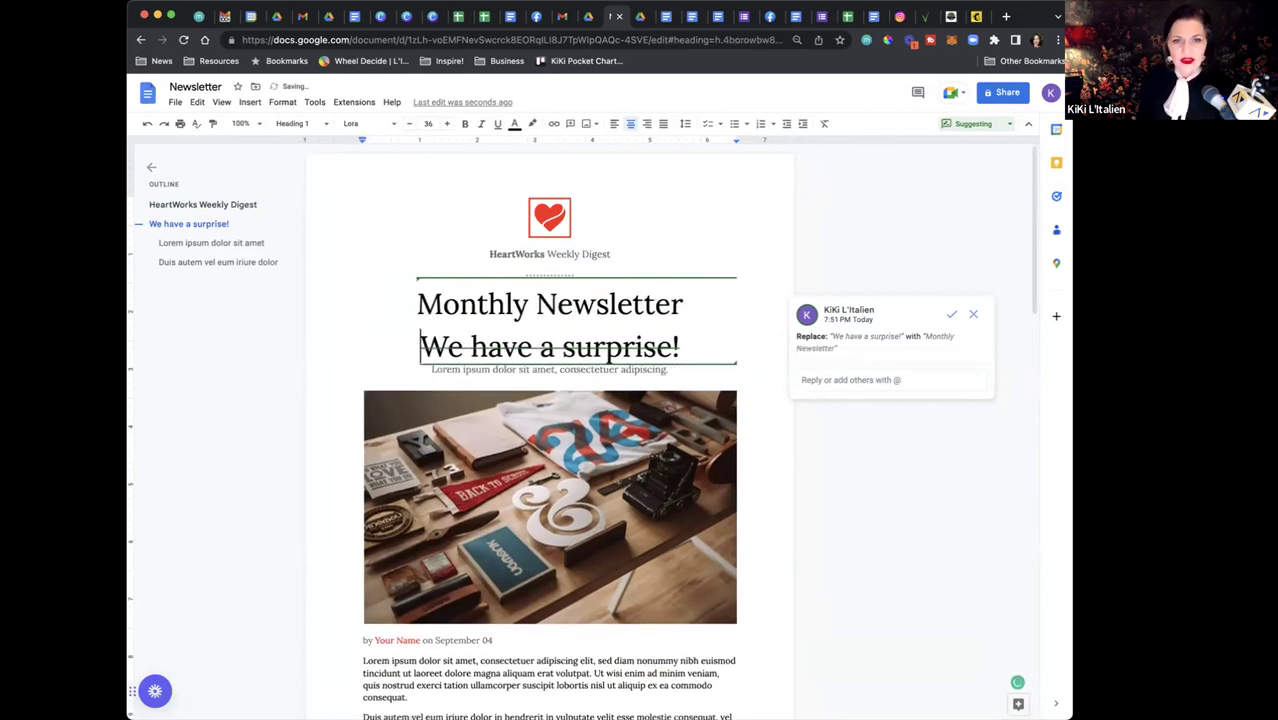
triple_click(598, 304)
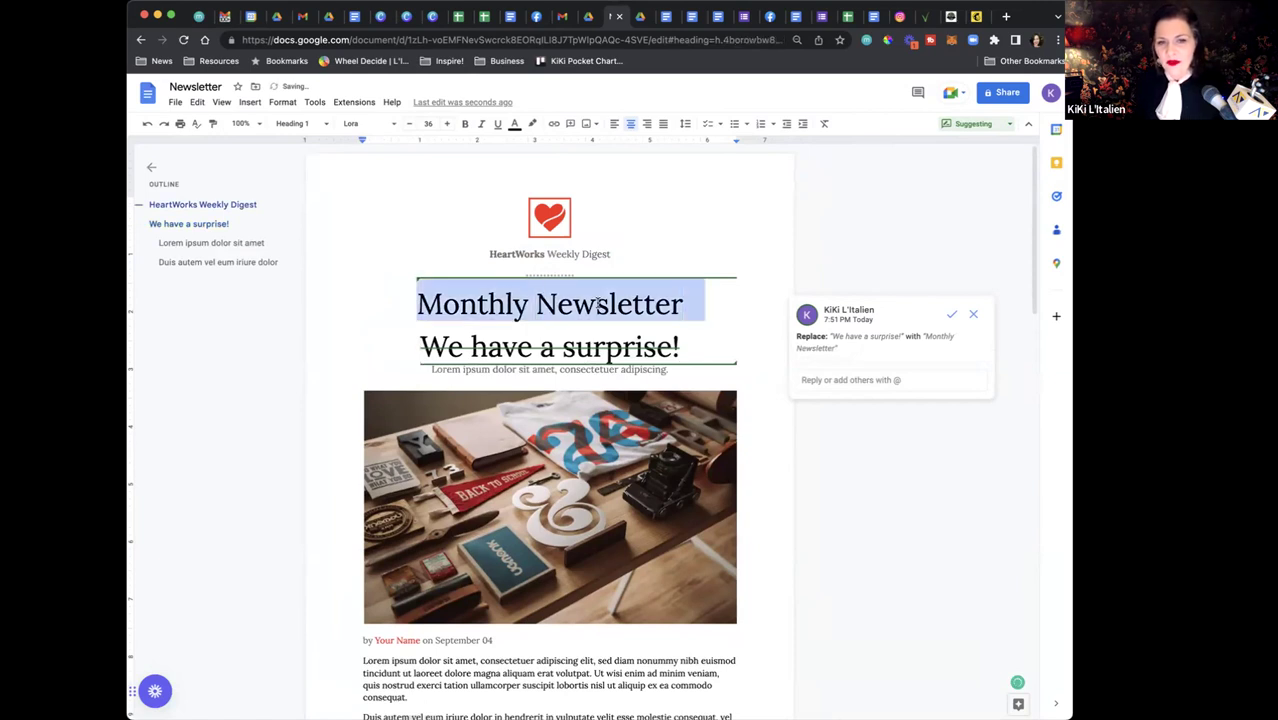
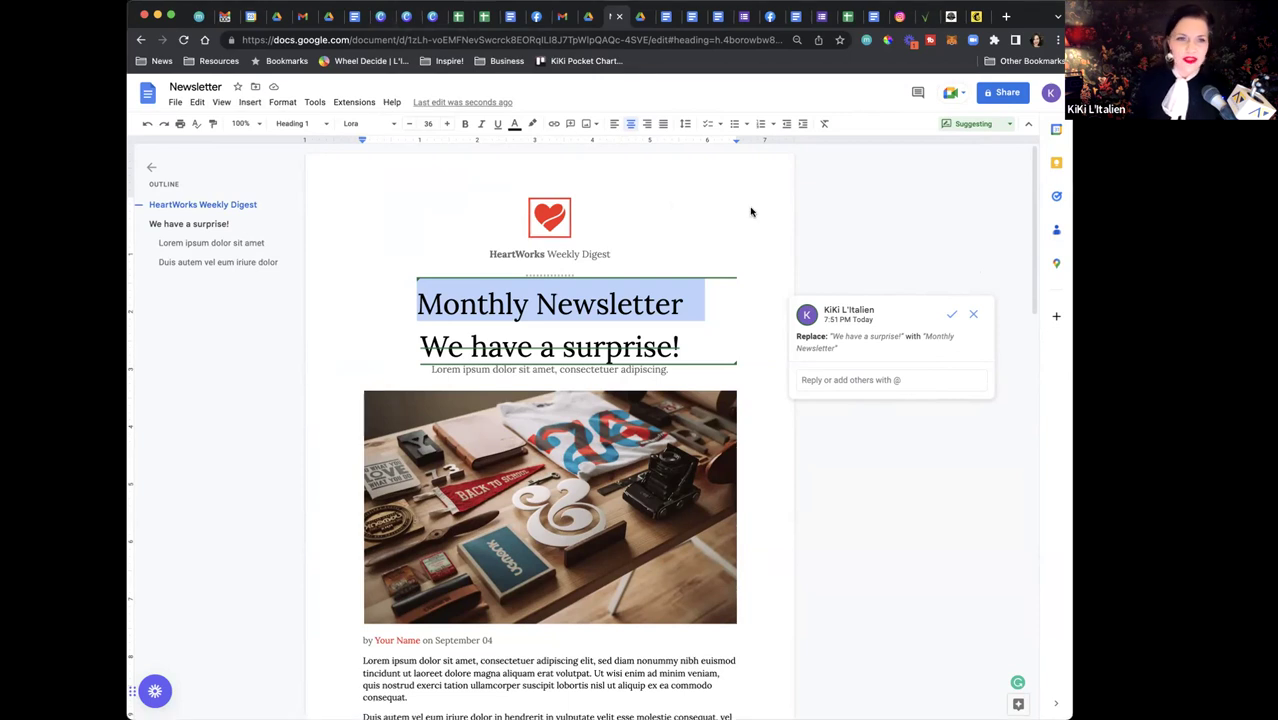
Switch from Canva to the Leadership Digital Tools Lesson handout in Google Docs
left_click(380, 18)
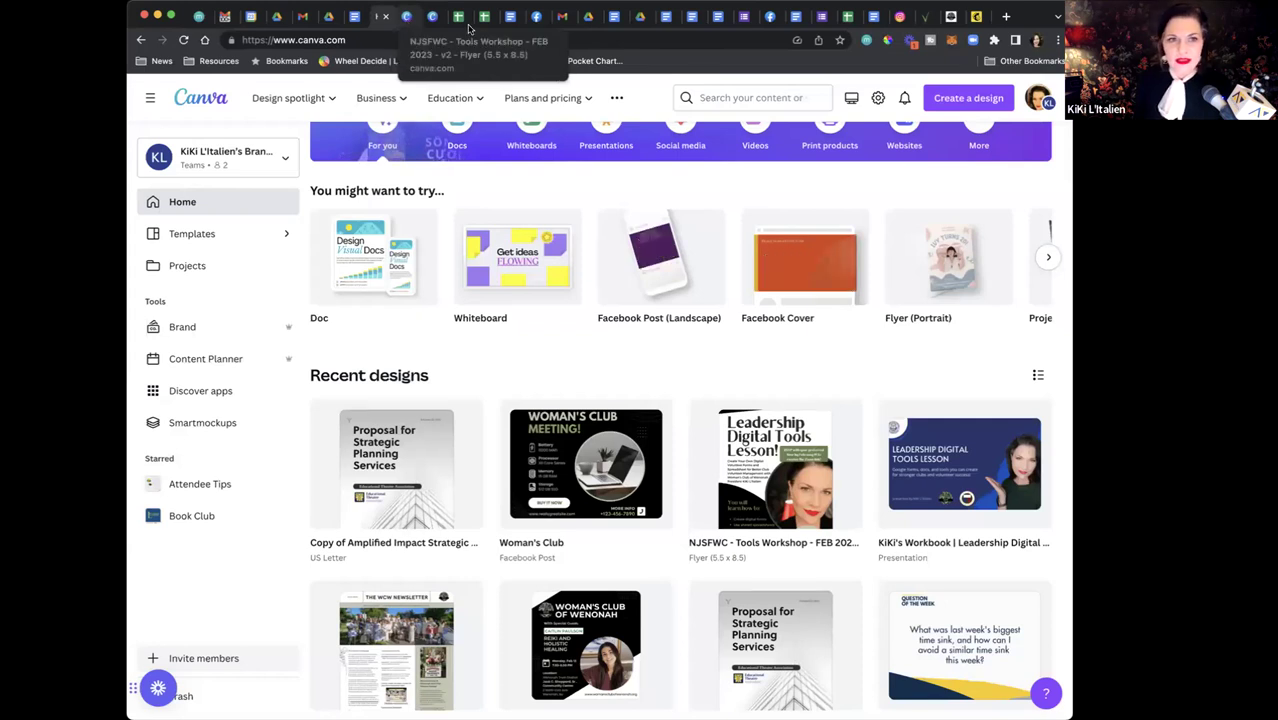
left_click(505, 17)
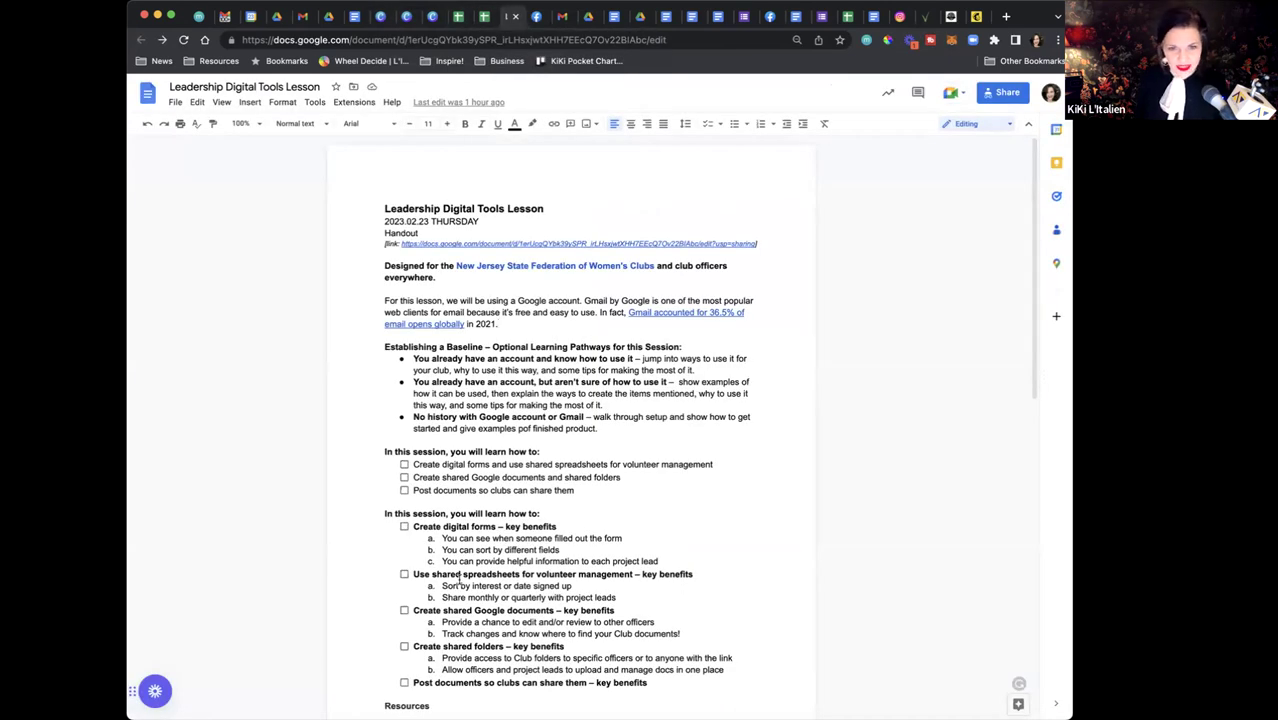
scroll(469, 547, "down", 5)
Scroll down to the handout's Bonus: Canva for Nonprofits section, then return to Canva Home
scroll(469, 547, "down", 4)
scroll(469, 547, "down", 2)
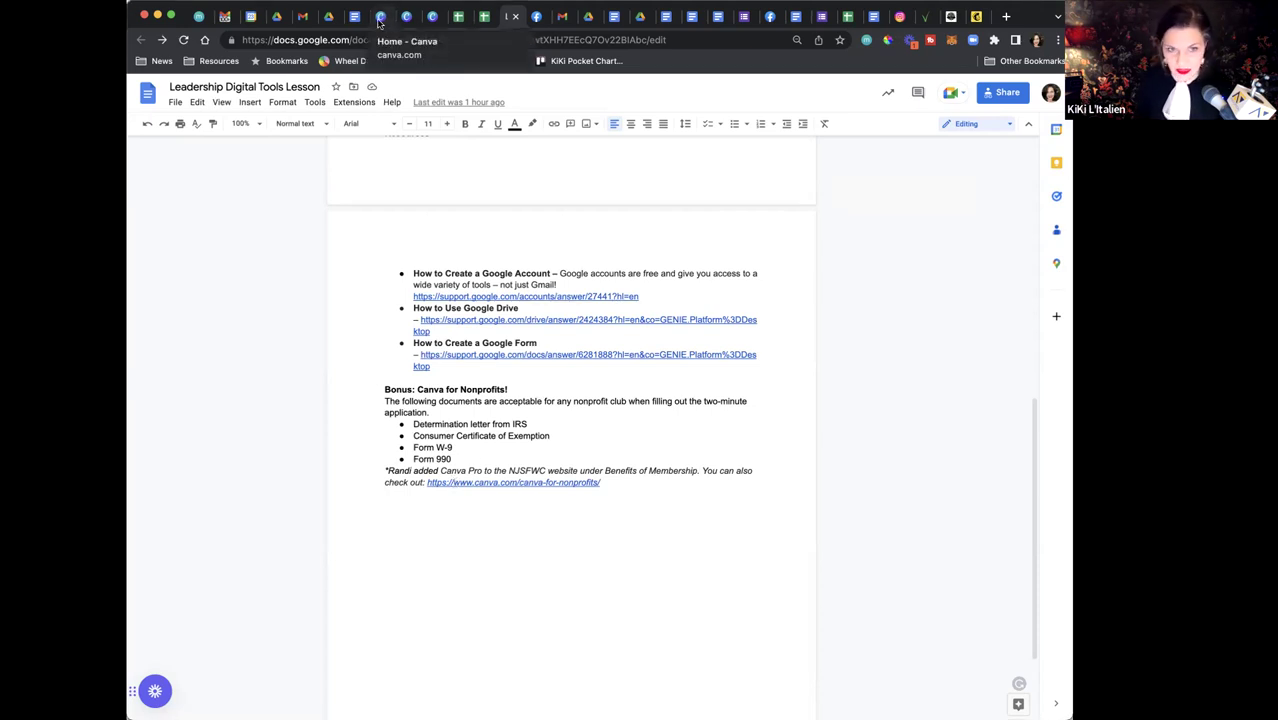
left_click(379, 18)
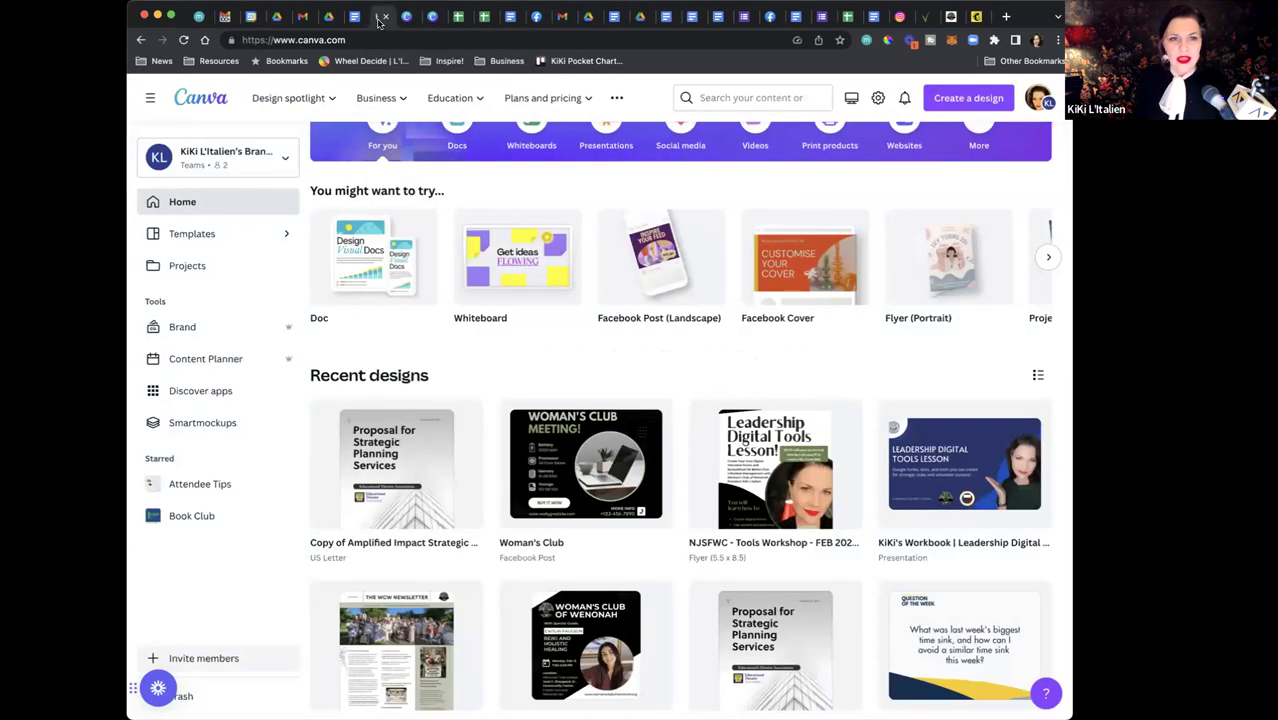
Start a blank Facebook Post (Landscape) design from Canva's Create a design menu
scroll(611, 305, "up", 3)
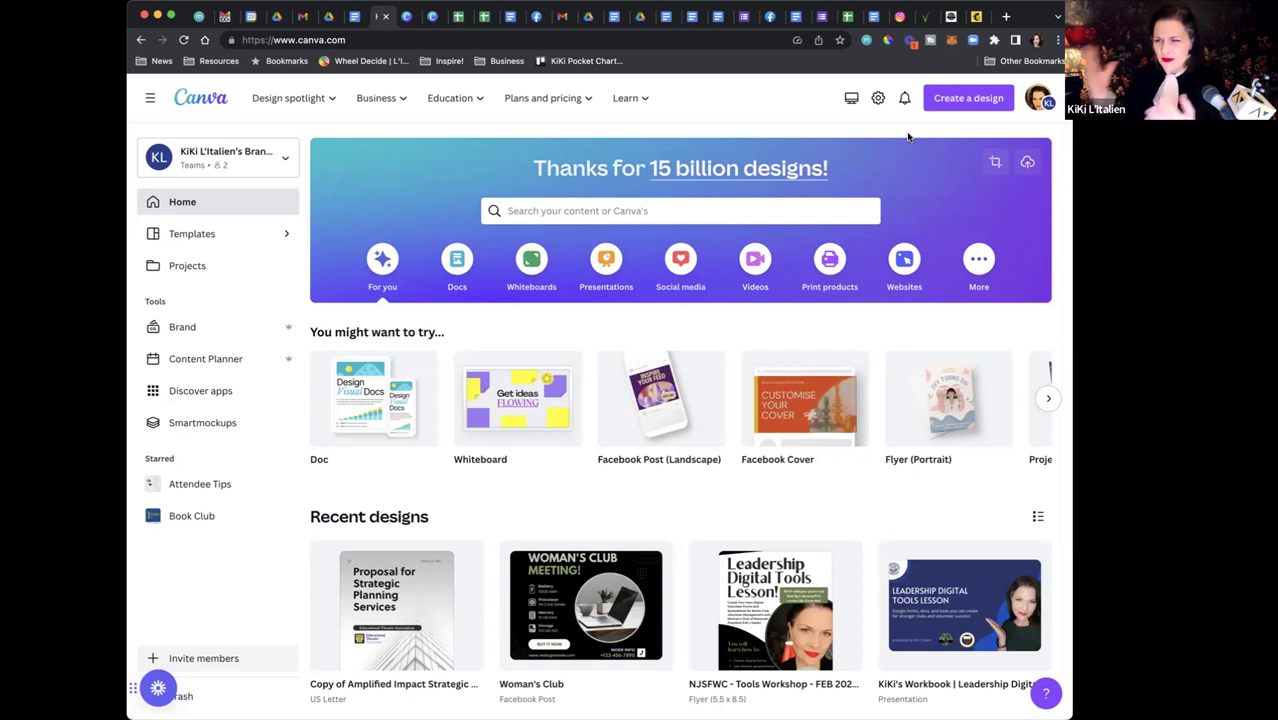
left_click(976, 103)
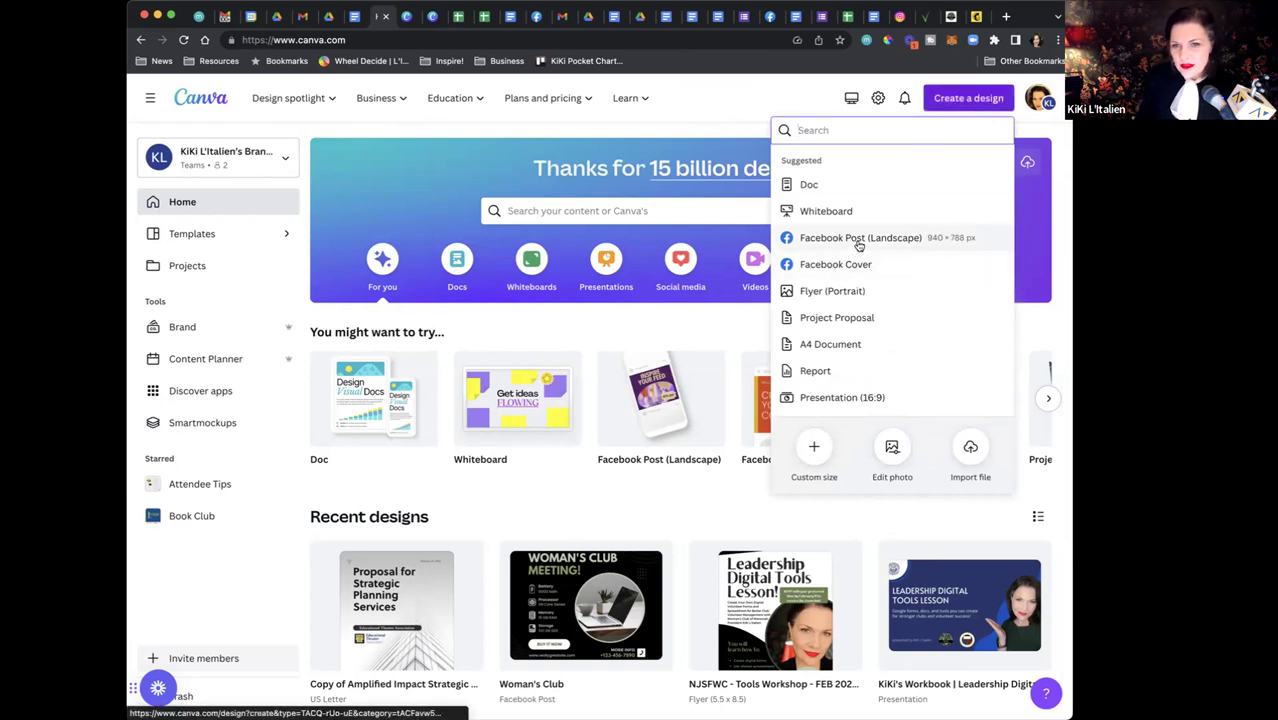
left_click(858, 245)
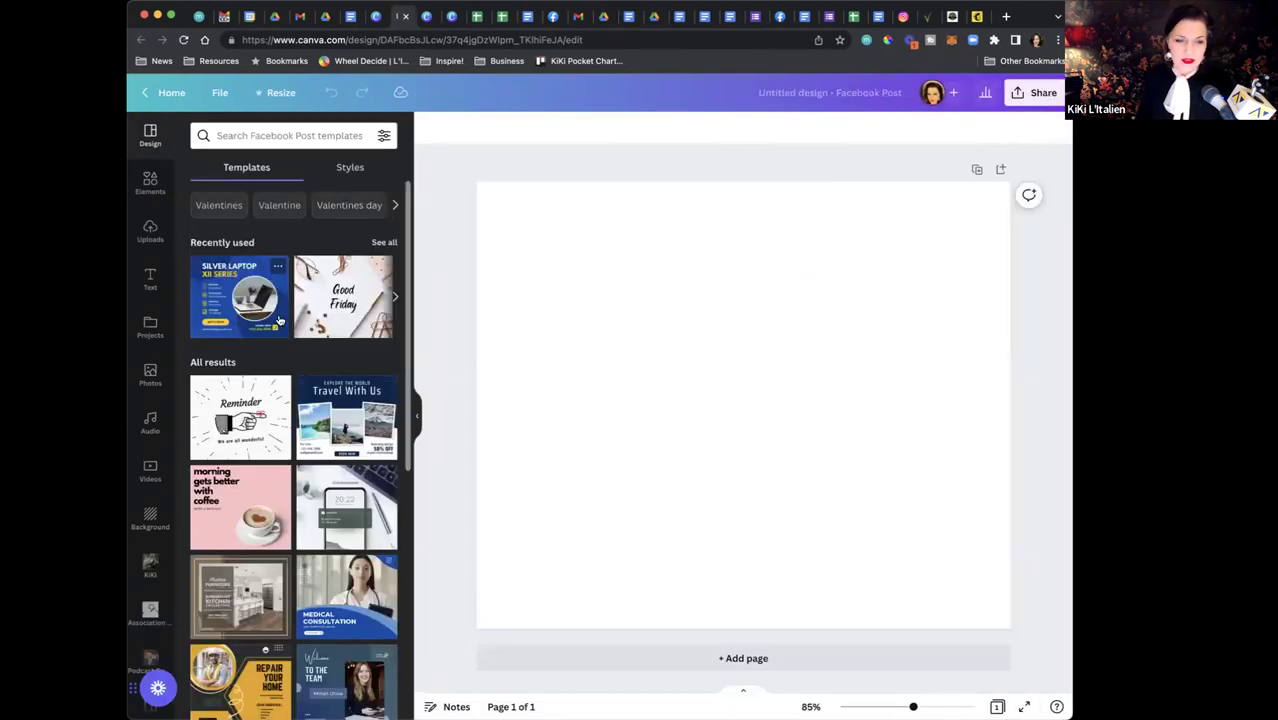
Apply the Reminder template and replace its tagline with 'Meeting next Monday!'
left_click(280, 385)
scroll(249, 410, "down", 1)
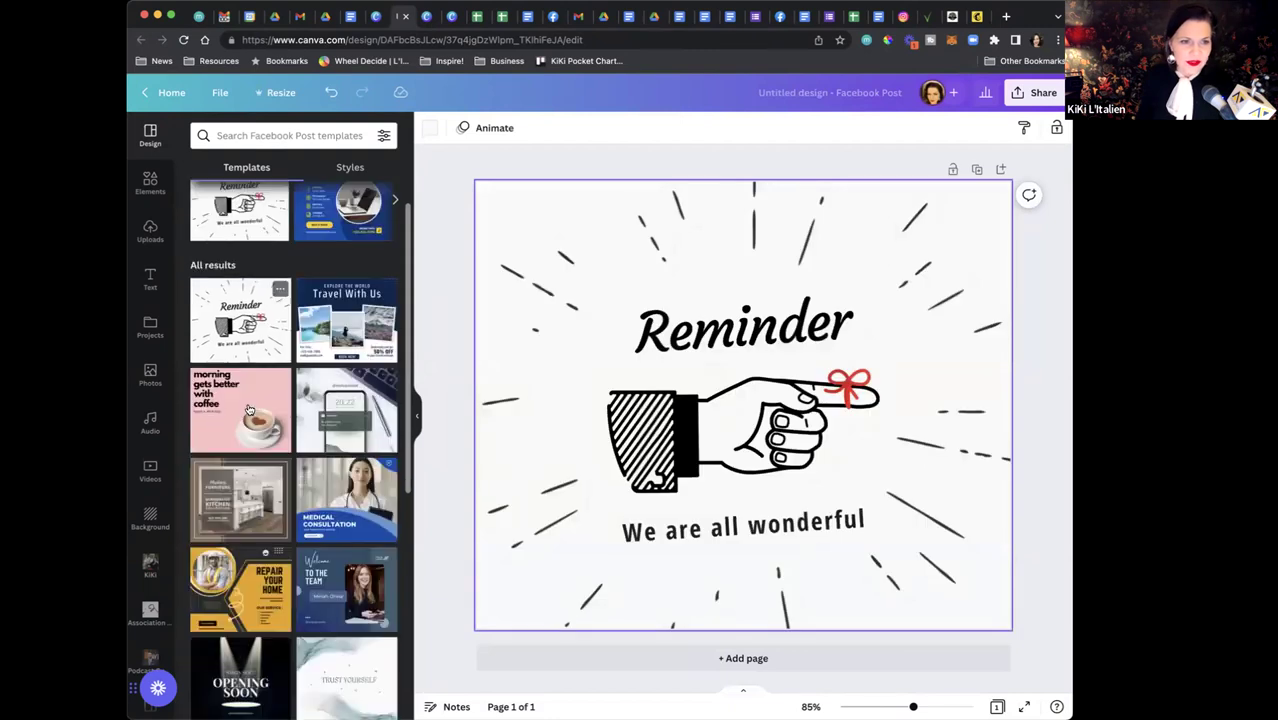
scroll(249, 410, "down", 15)
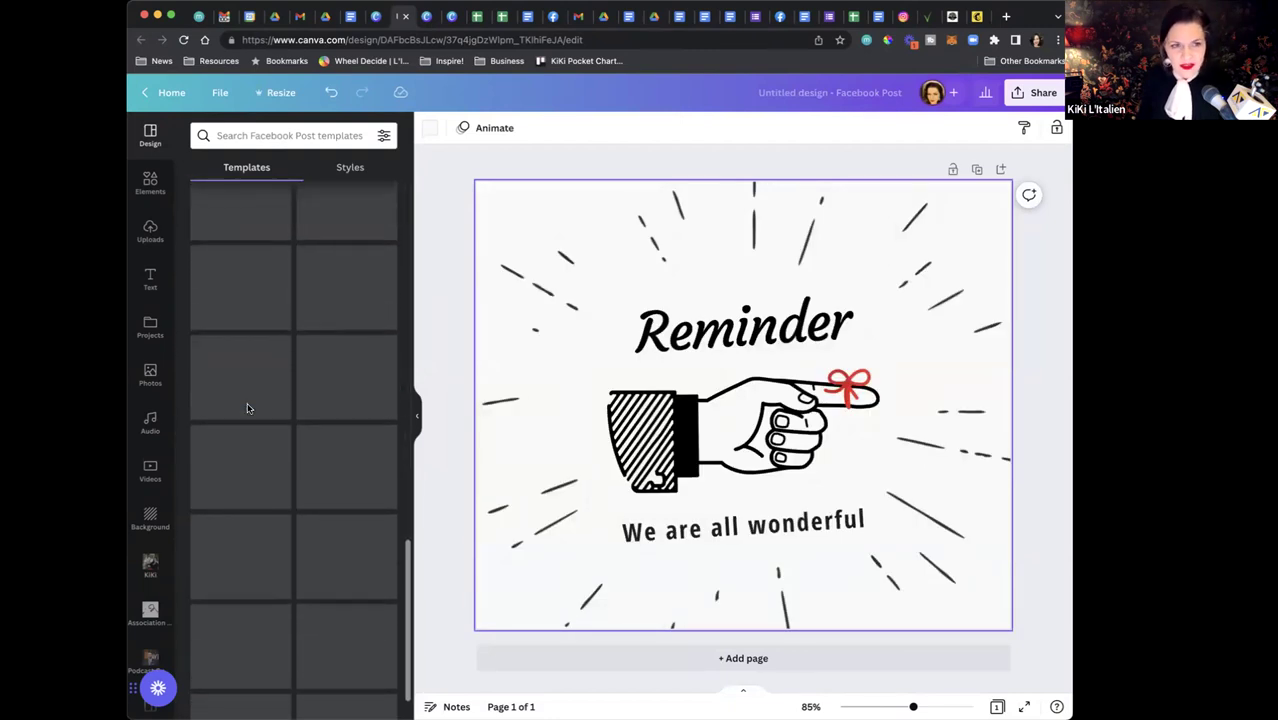
left_click(745, 527)
double_click(753, 526)
type("Me")
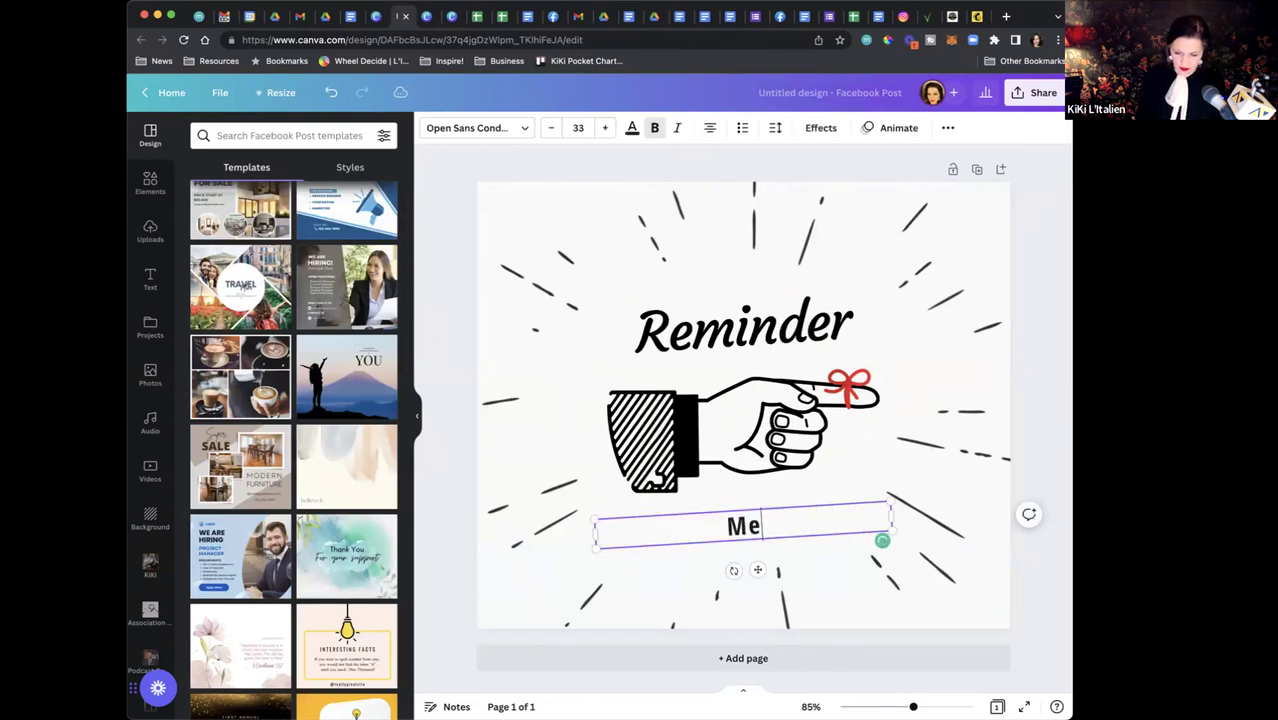
type("eting next Mo")
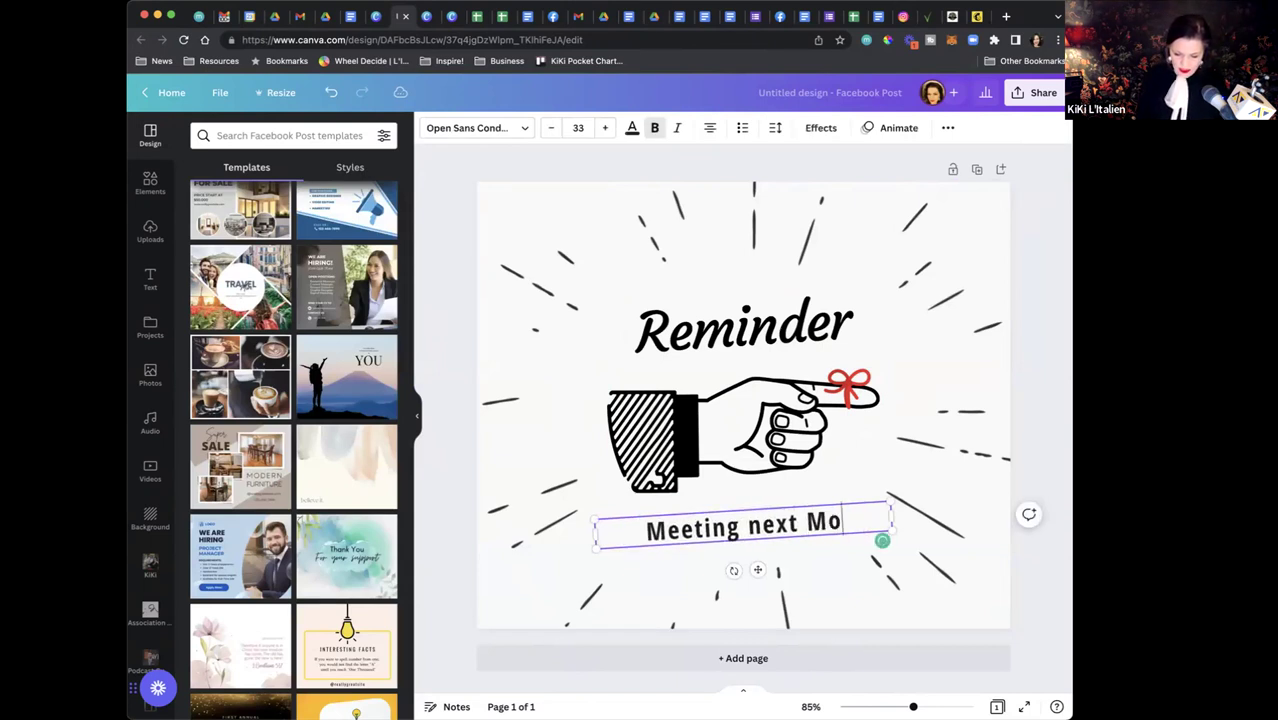
type("nday!")
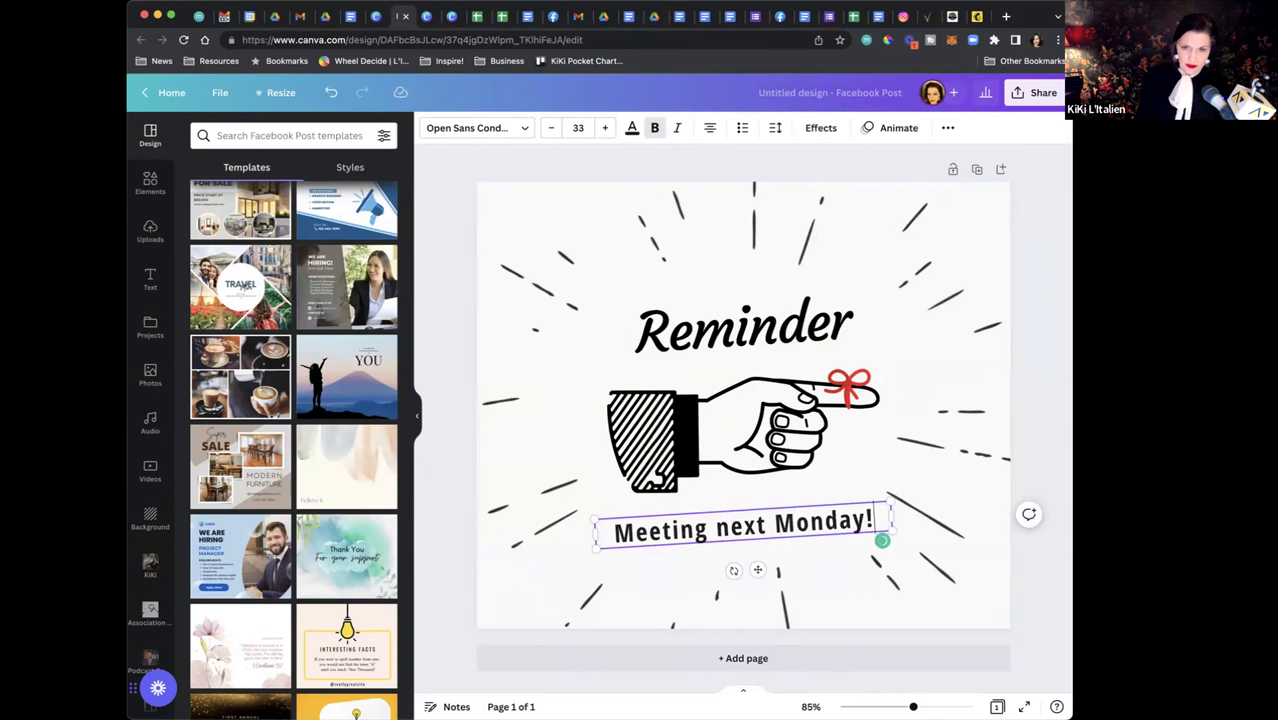
Add the New Jersey federation seal from Uploads, shrink it, and place it bottom-left
left_click(150, 232)
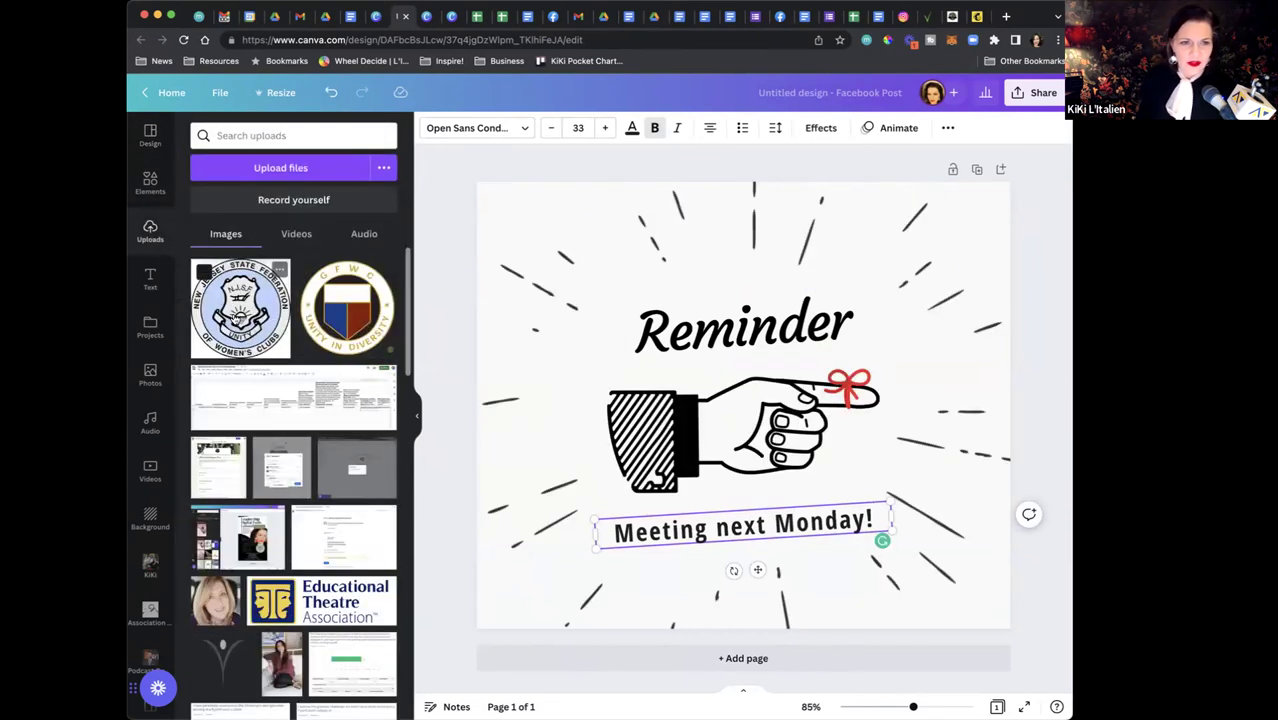
left_click(238, 316)
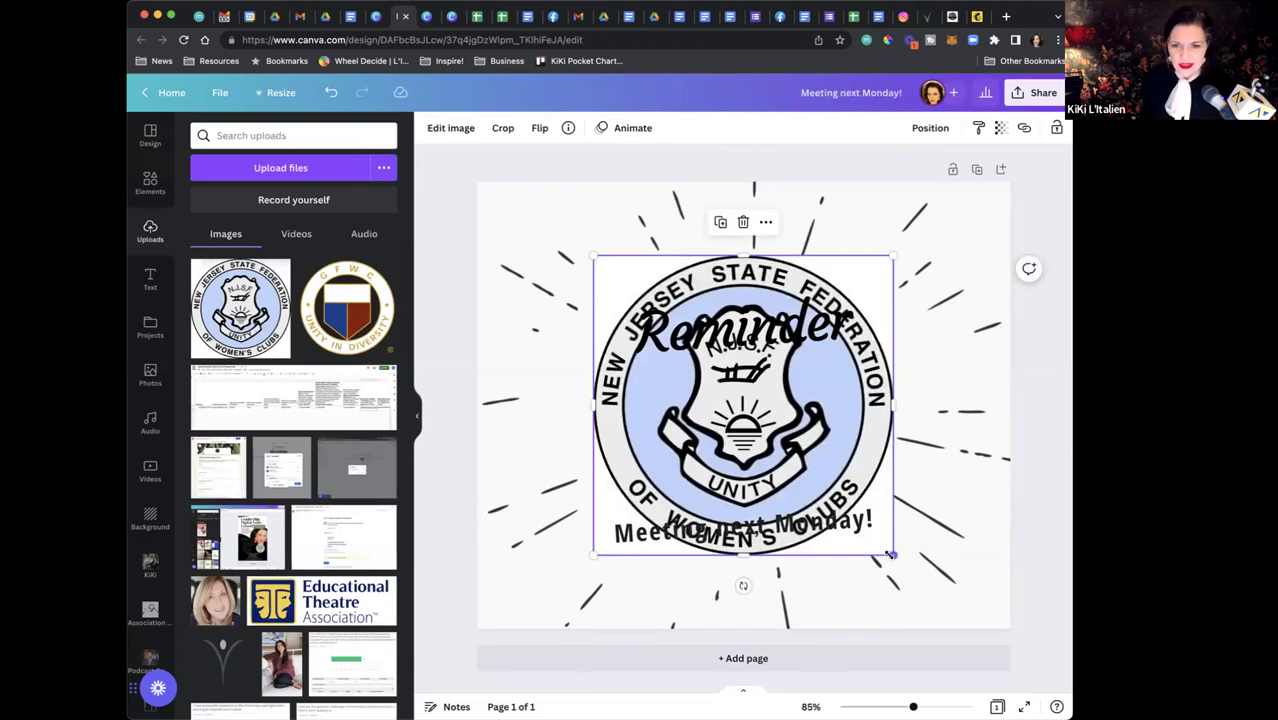
left_click_drag(890, 555, 697, 358)
left_click_drag(650, 276, 552, 546)
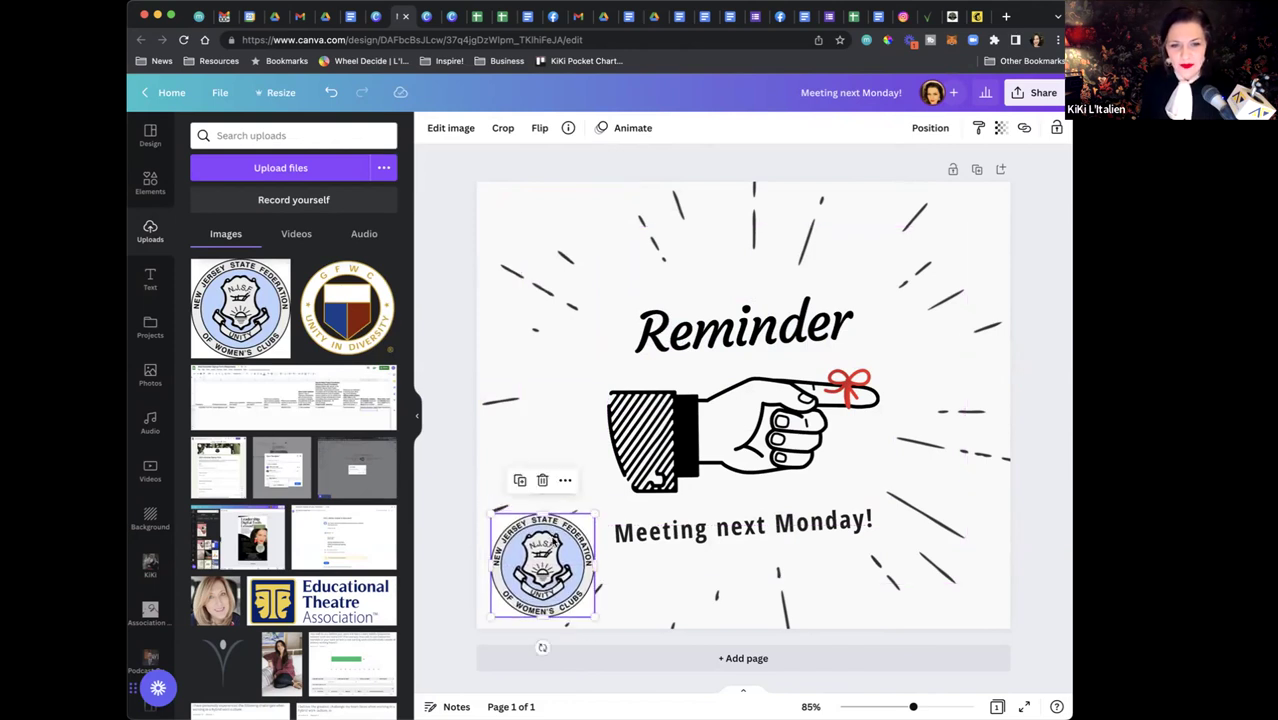
left_click(571, 372)
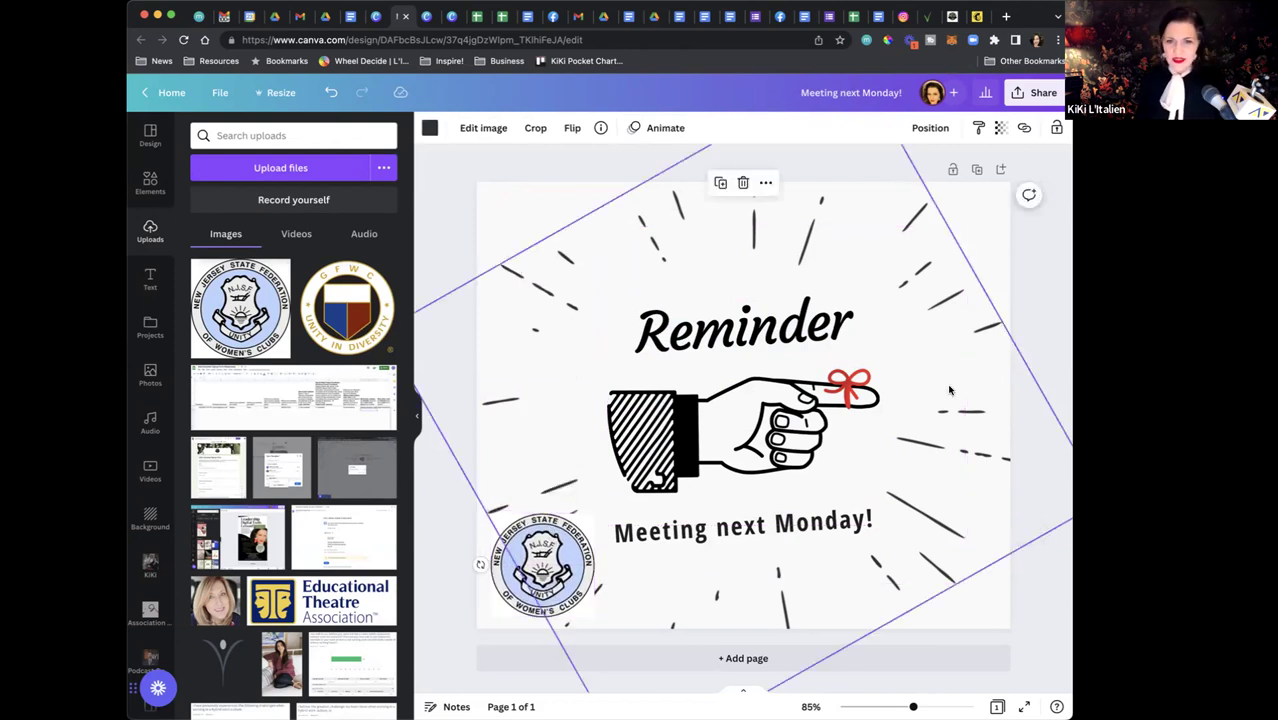
left_click(514, 211)
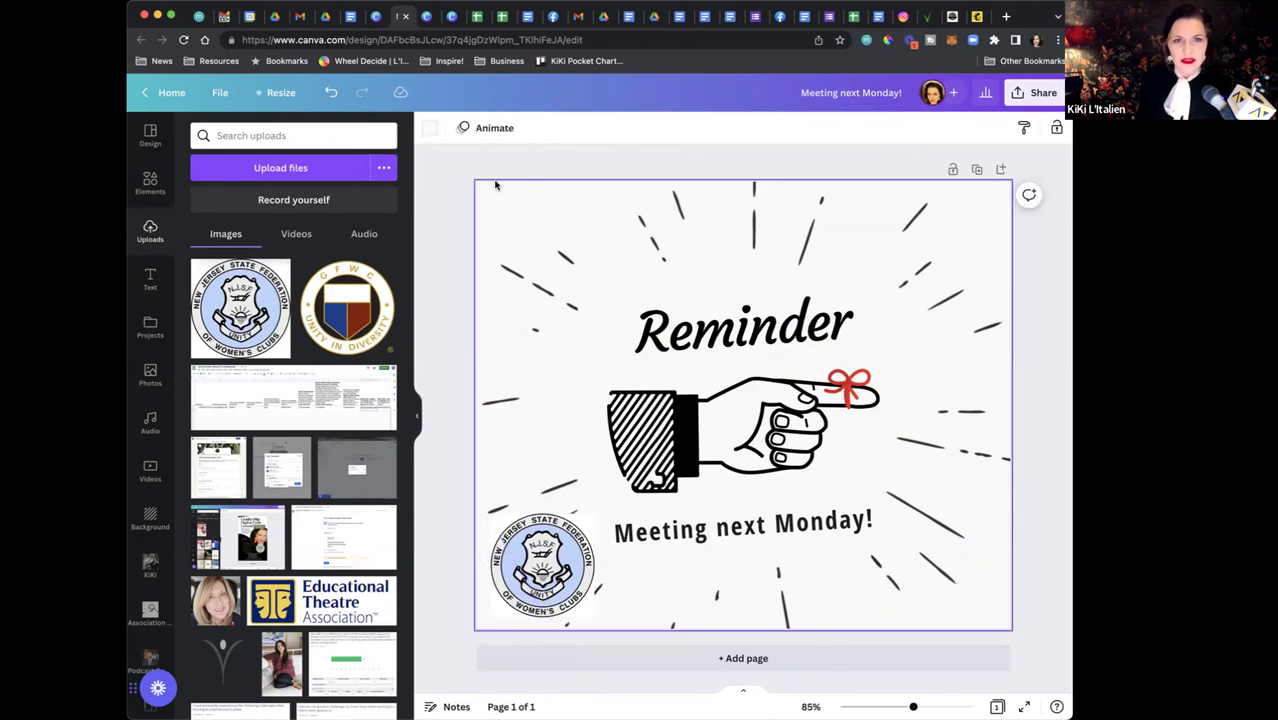
Give the page the Disco animation, add Ukulele Song as music, and preview it
left_click(499, 130)
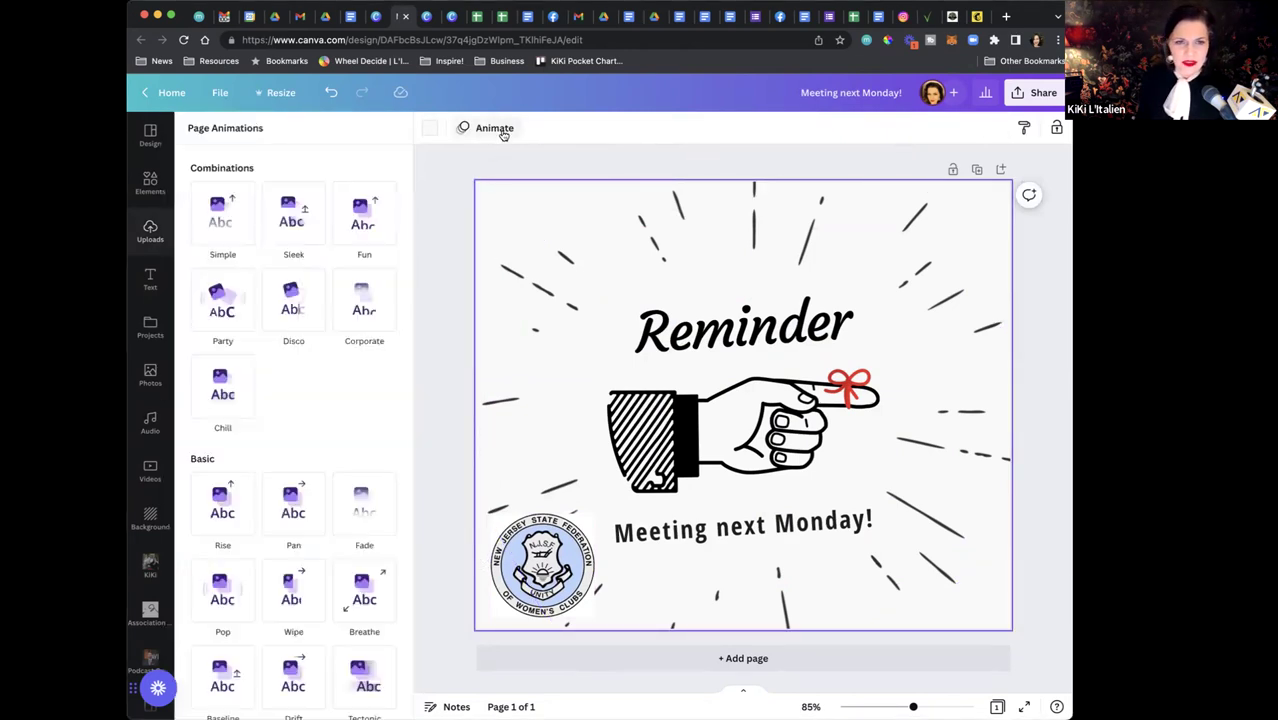
left_click(291, 318)
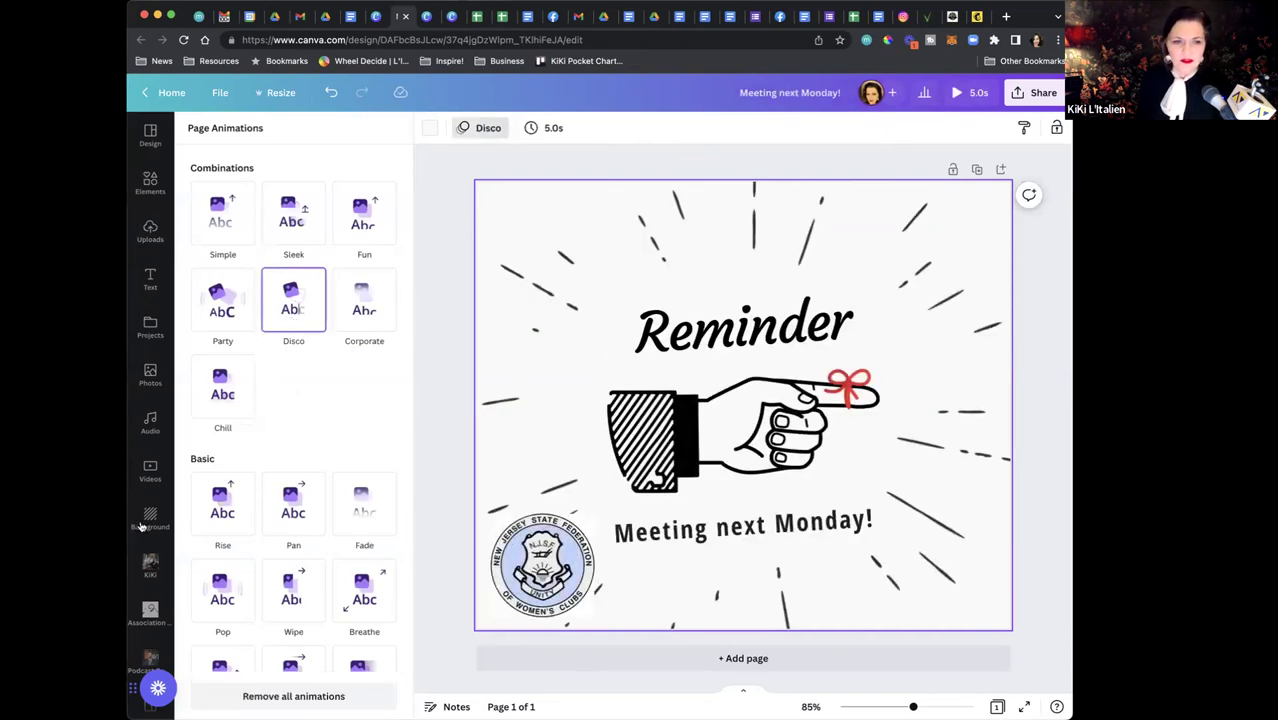
left_click(147, 437)
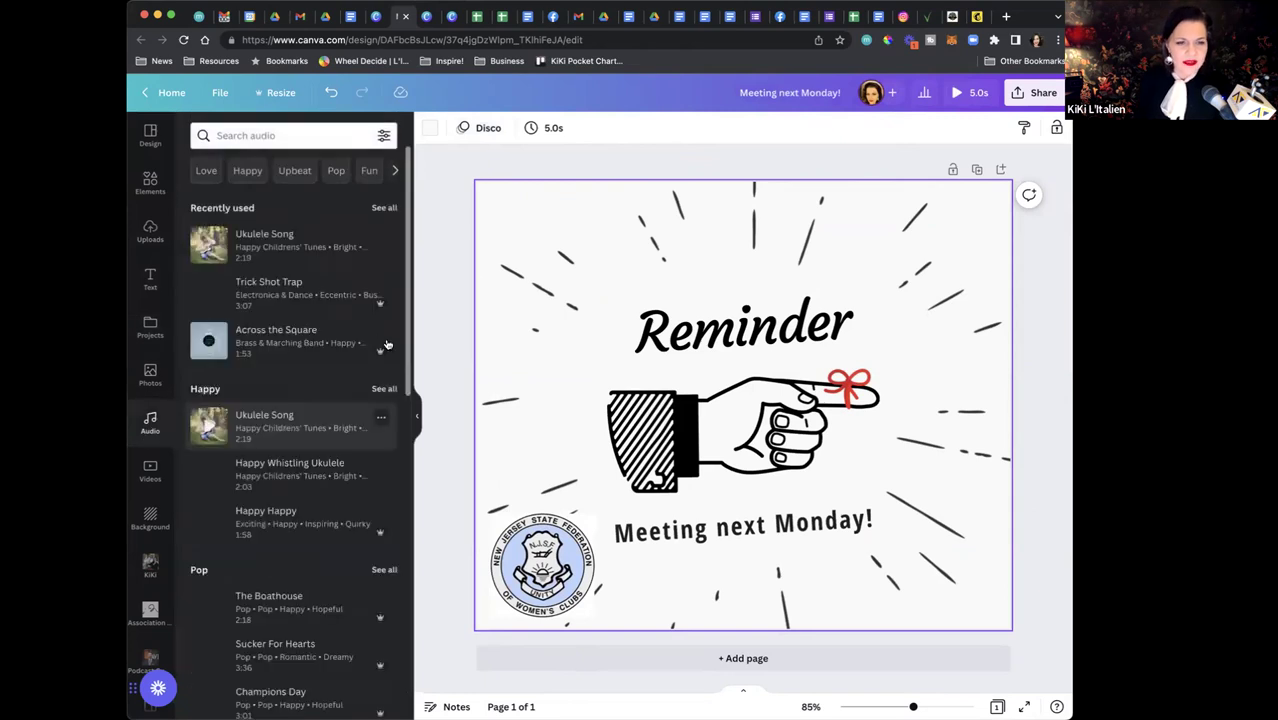
left_click(295, 260)
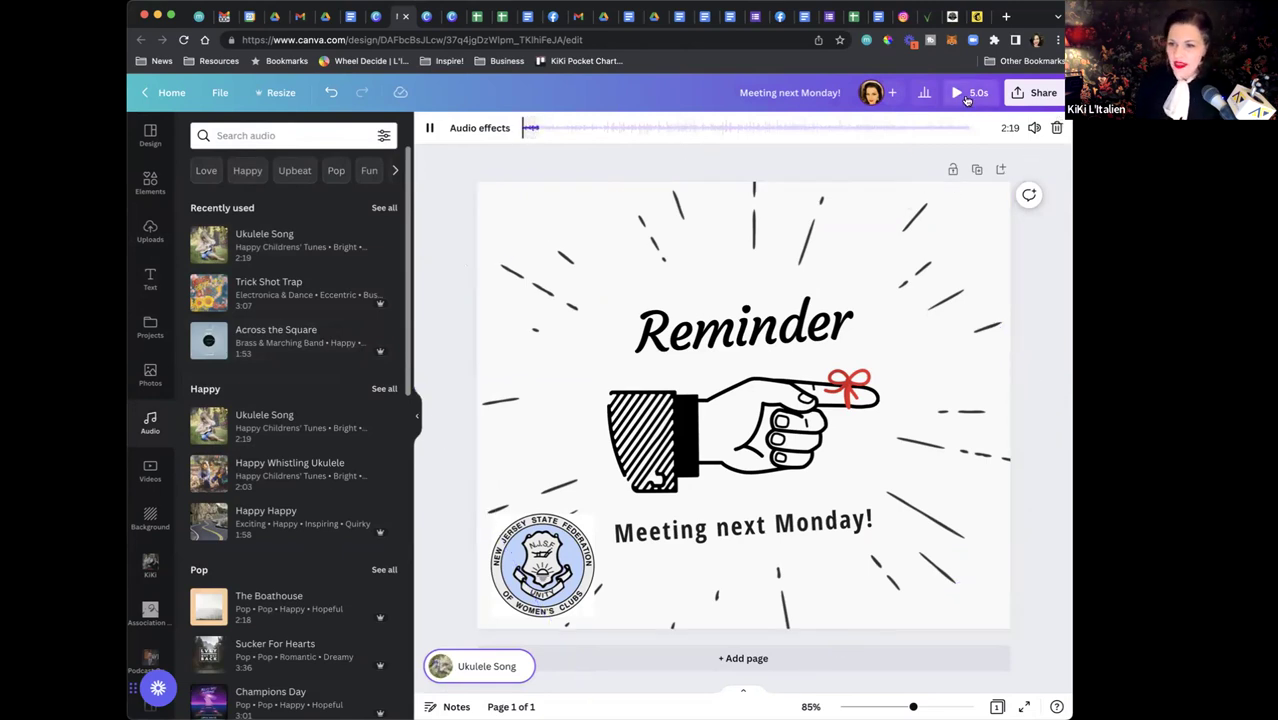
left_click(967, 100)
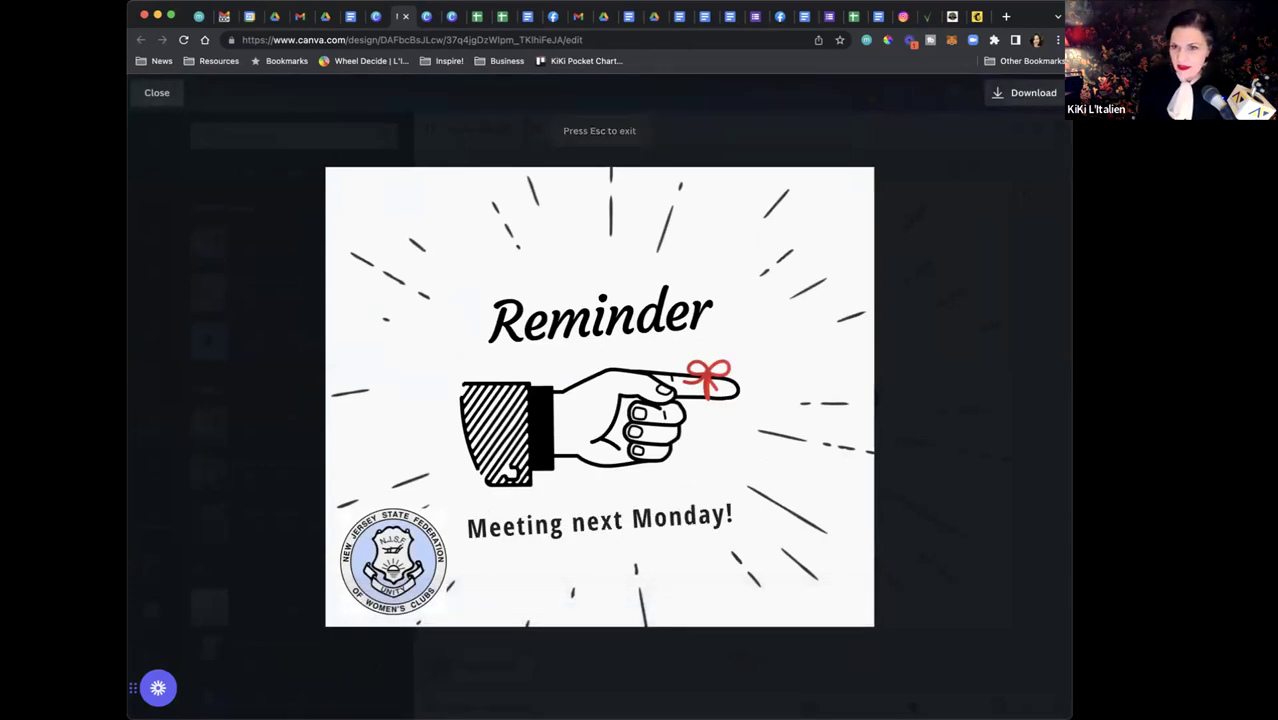
Download the design as an MP4 video
left_click(1028, 93)
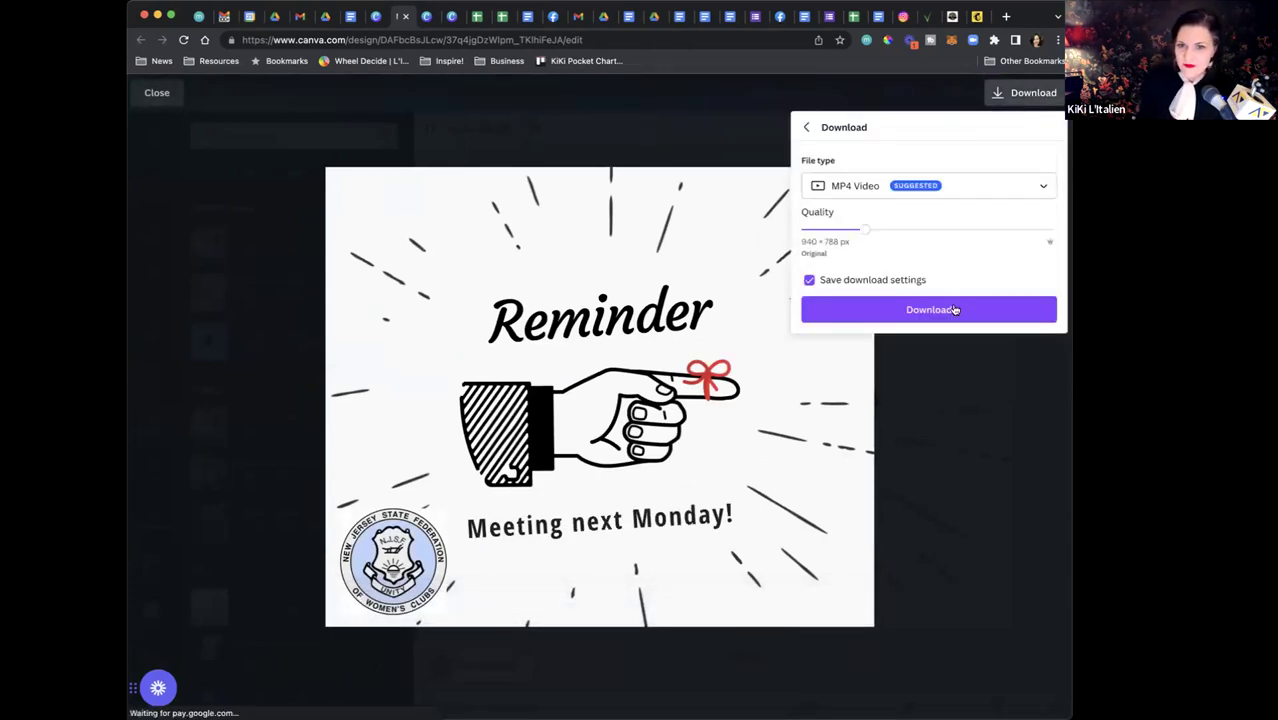
left_click(956, 309)
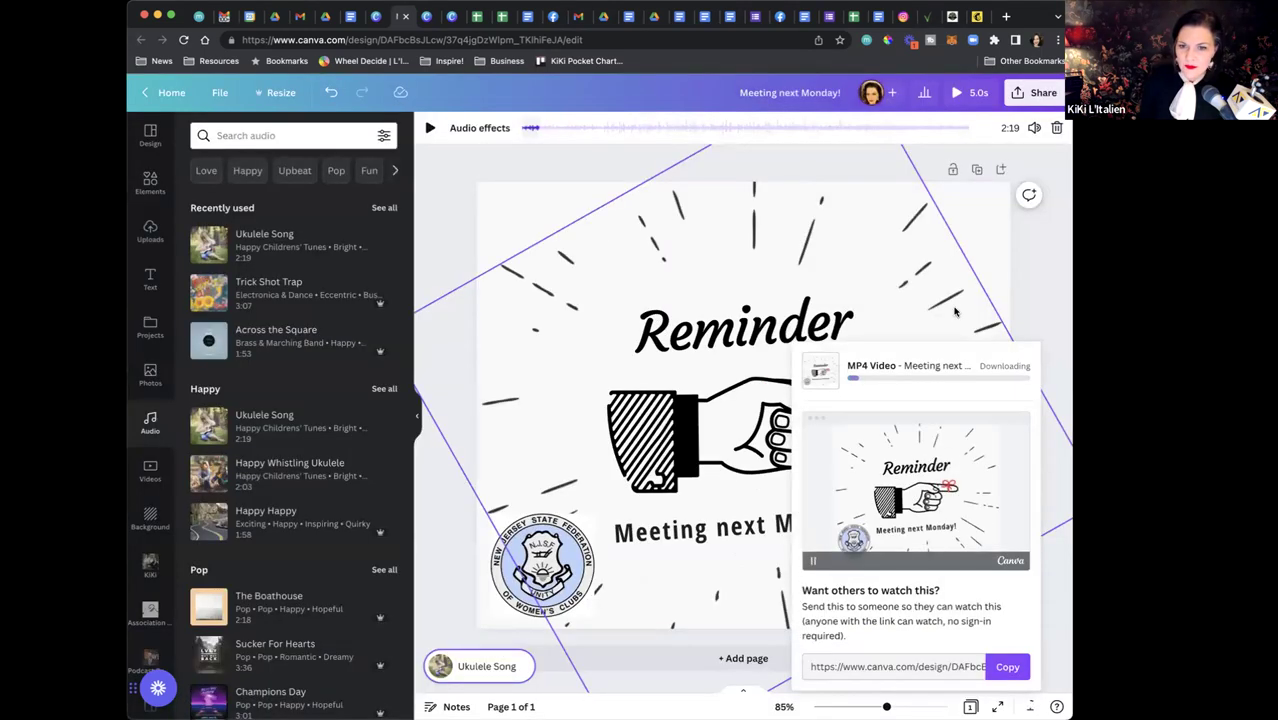
left_click(1025, 284)
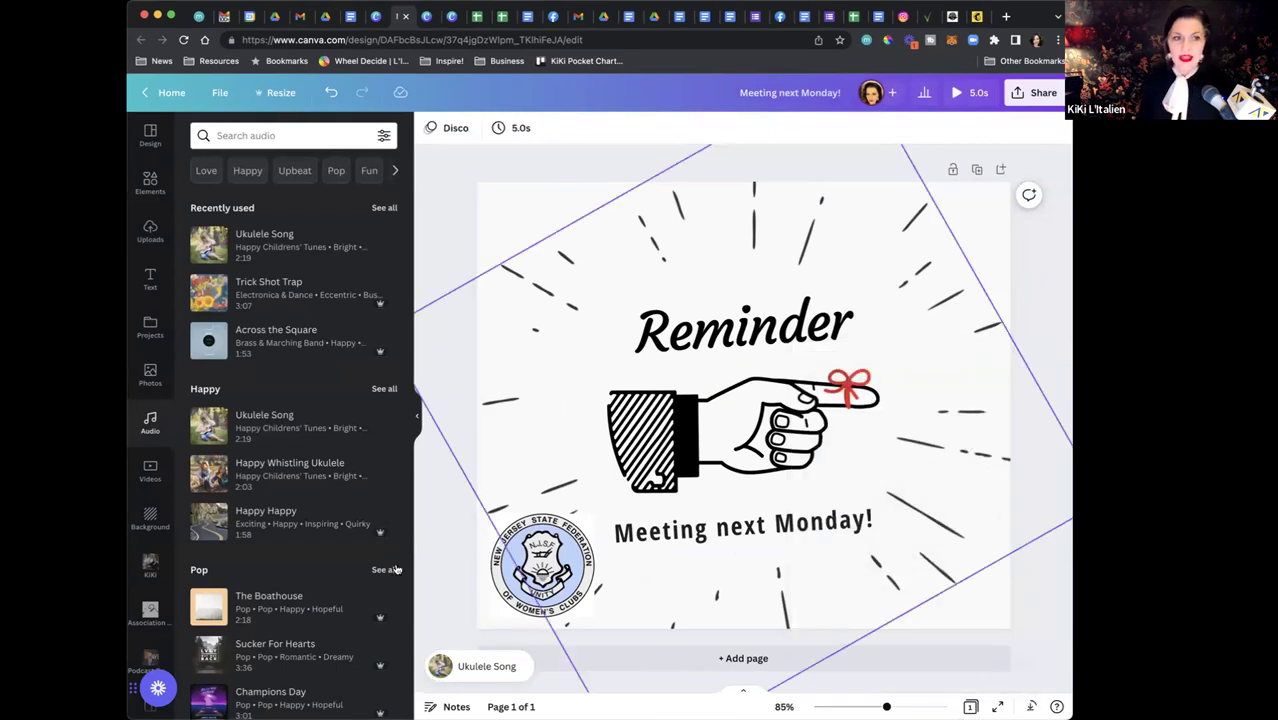
left_click(151, 140)
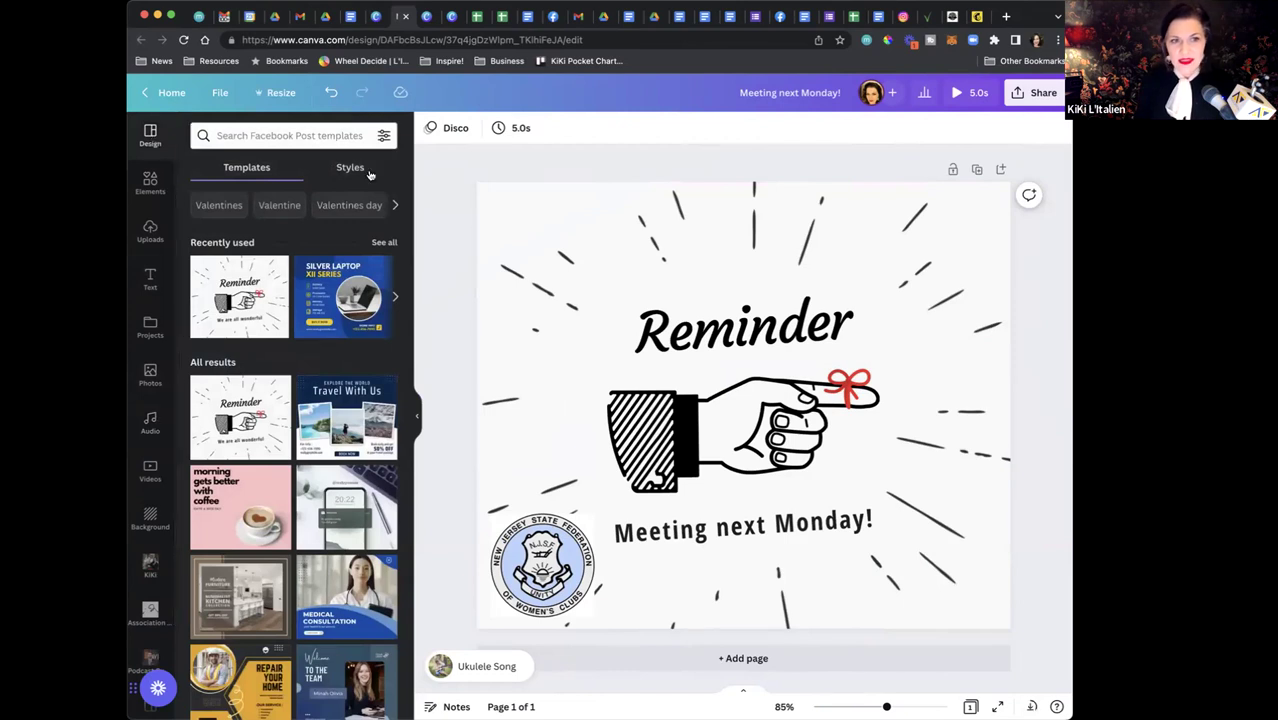
Shuffle the WCW Palette until the post has a white background with grey rays, then switch designs
left_click(362, 170)
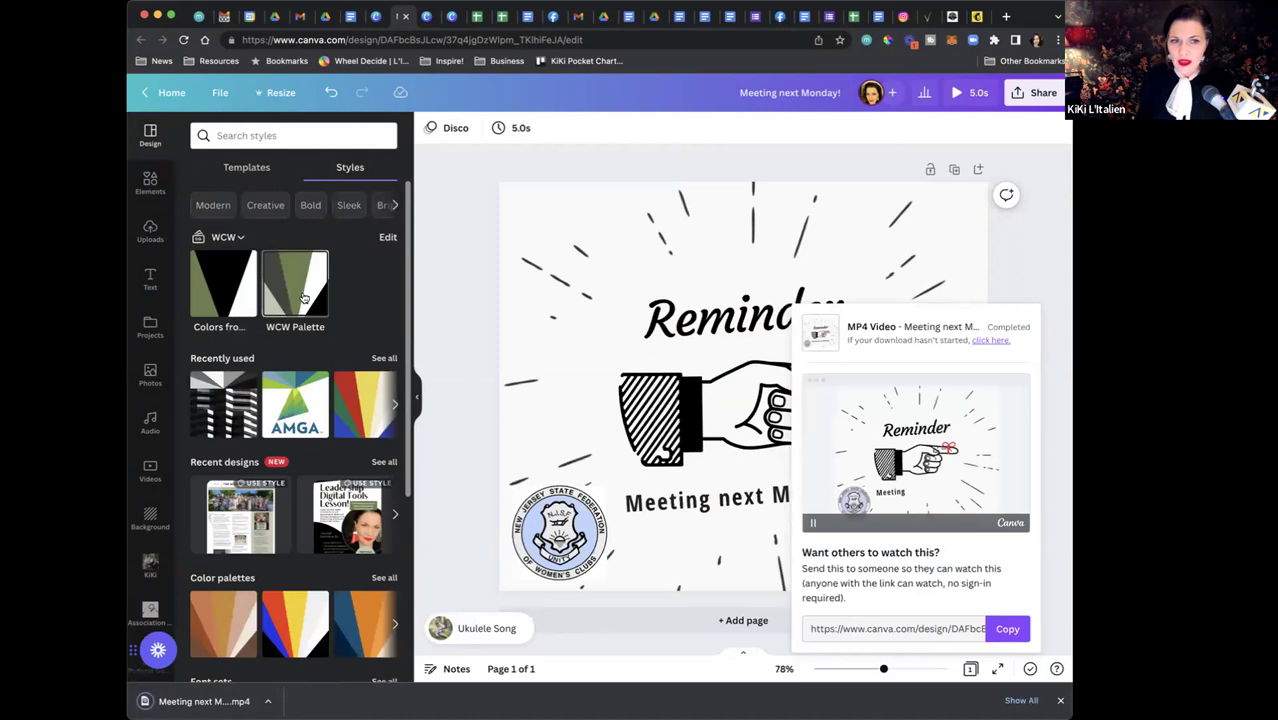
left_click(303, 297)
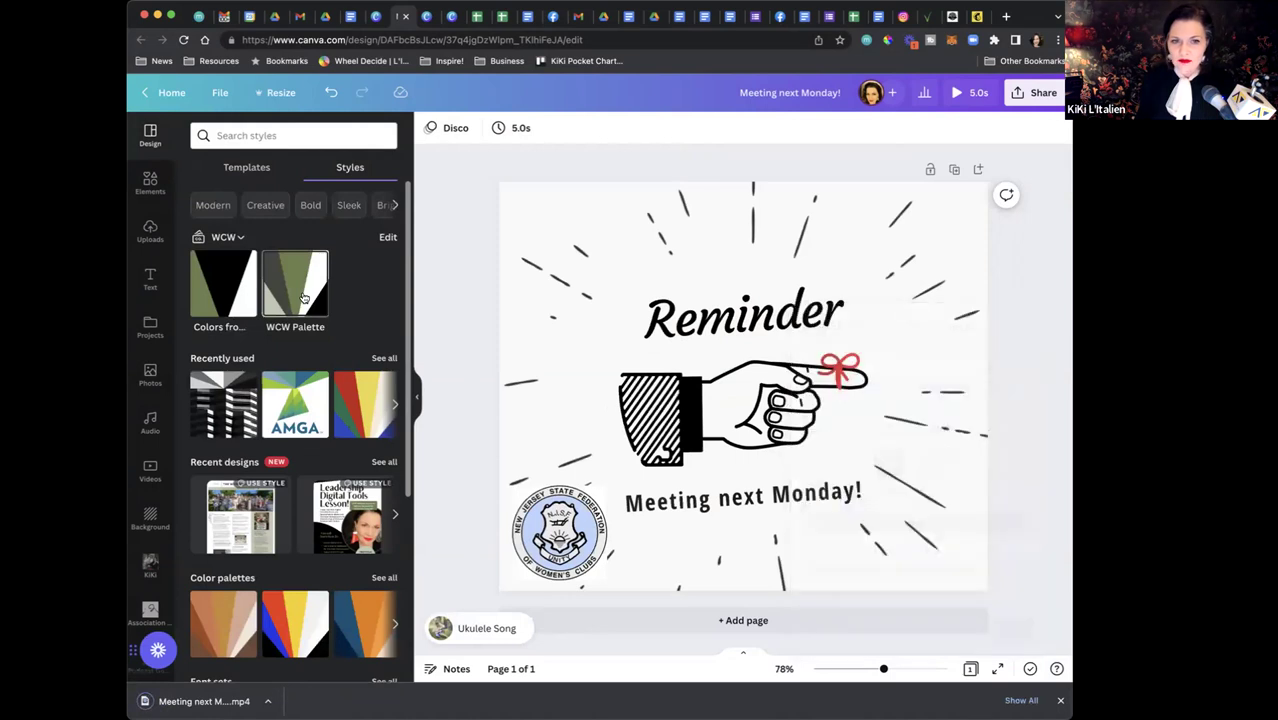
left_click(303, 297)
left_click(303, 297)
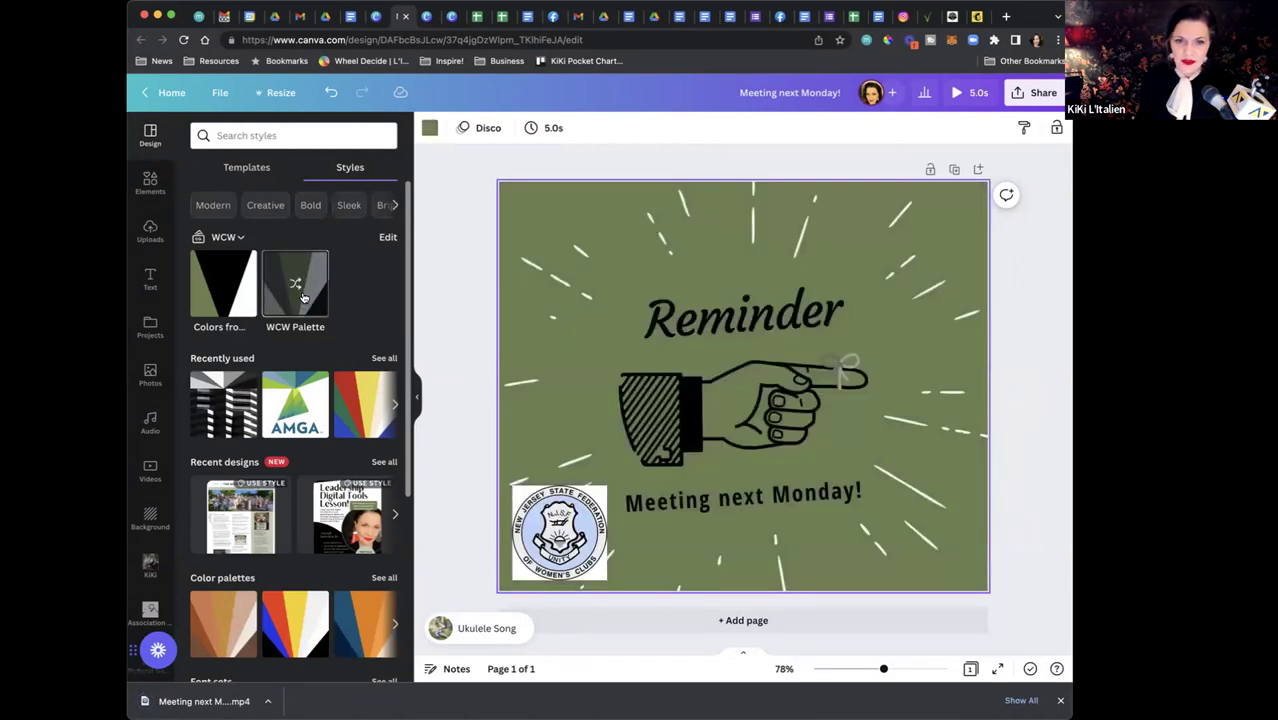
left_click(303, 297)
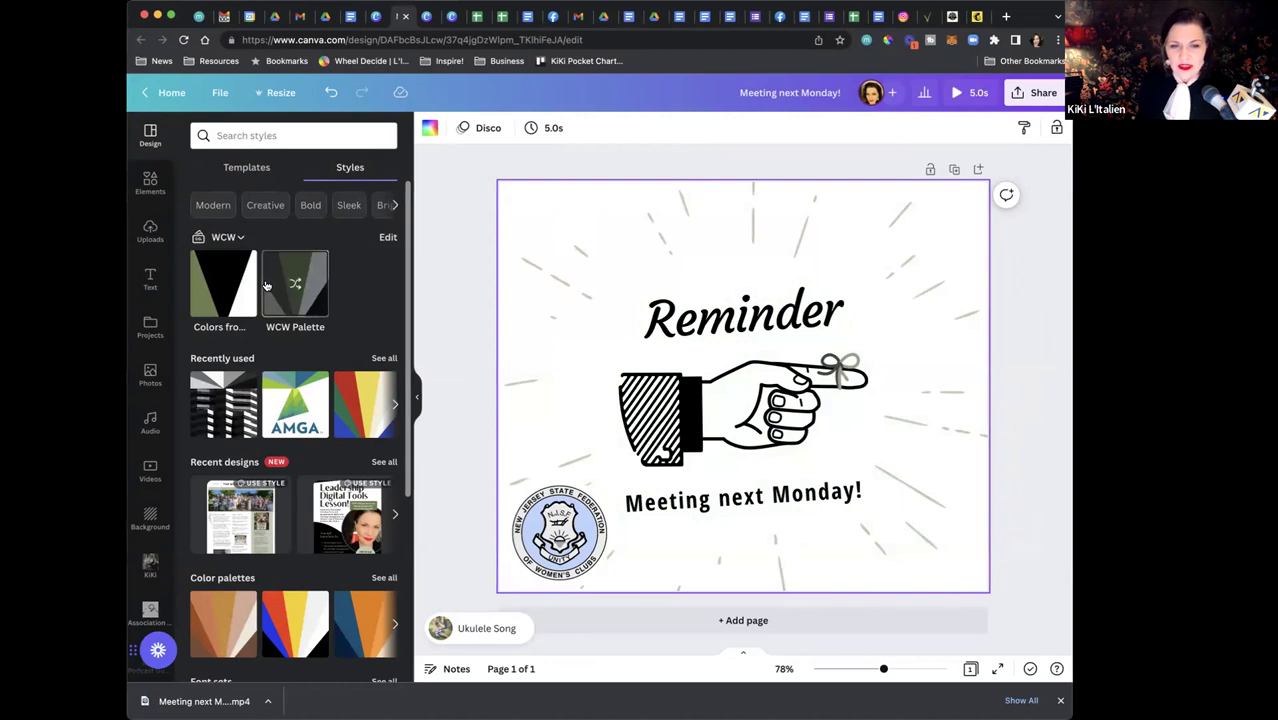
left_click(427, 18)
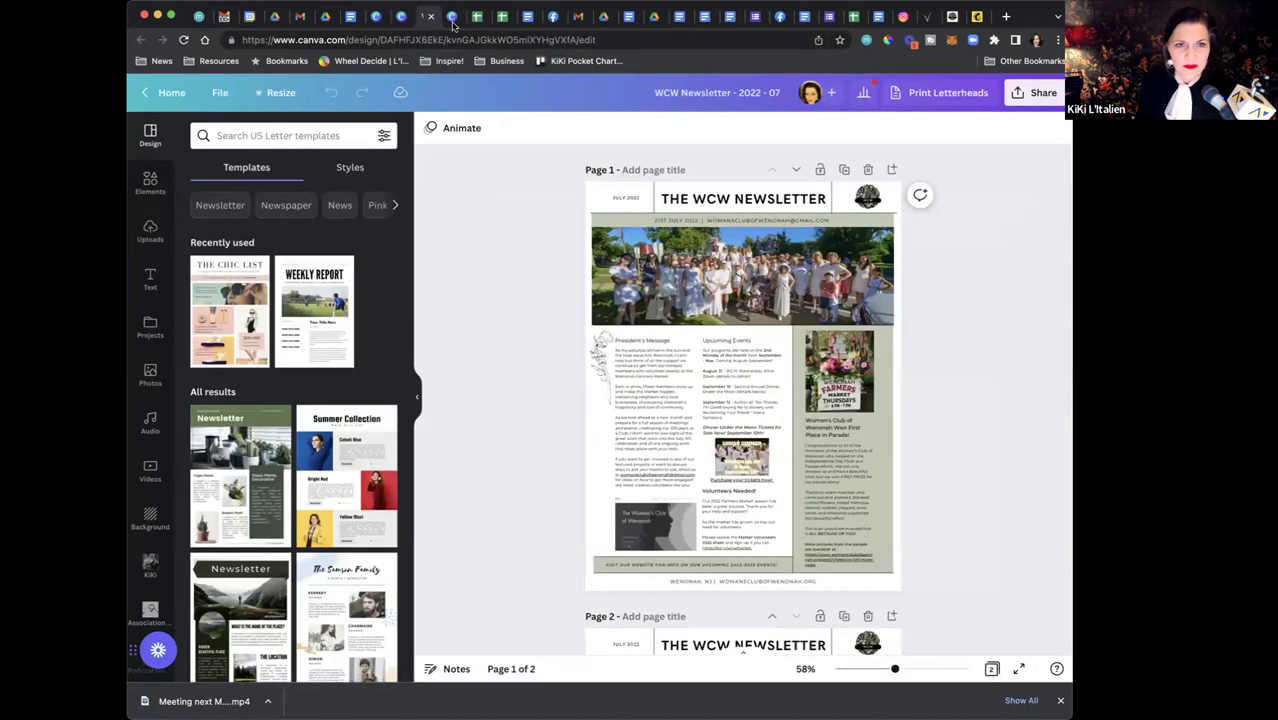
left_click(452, 18)
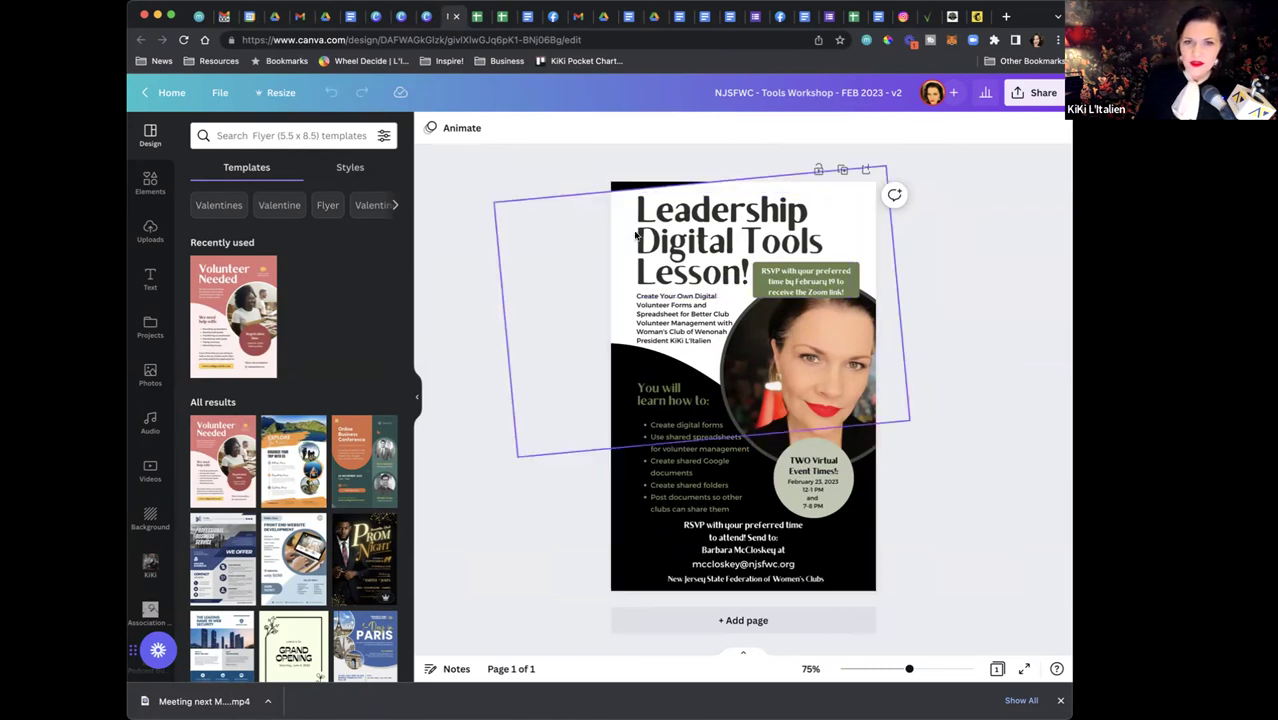
Look through the WCW Newsletter - 2022 - 07 design, then switch to Google Drive's My Drive
left_click(426, 18)
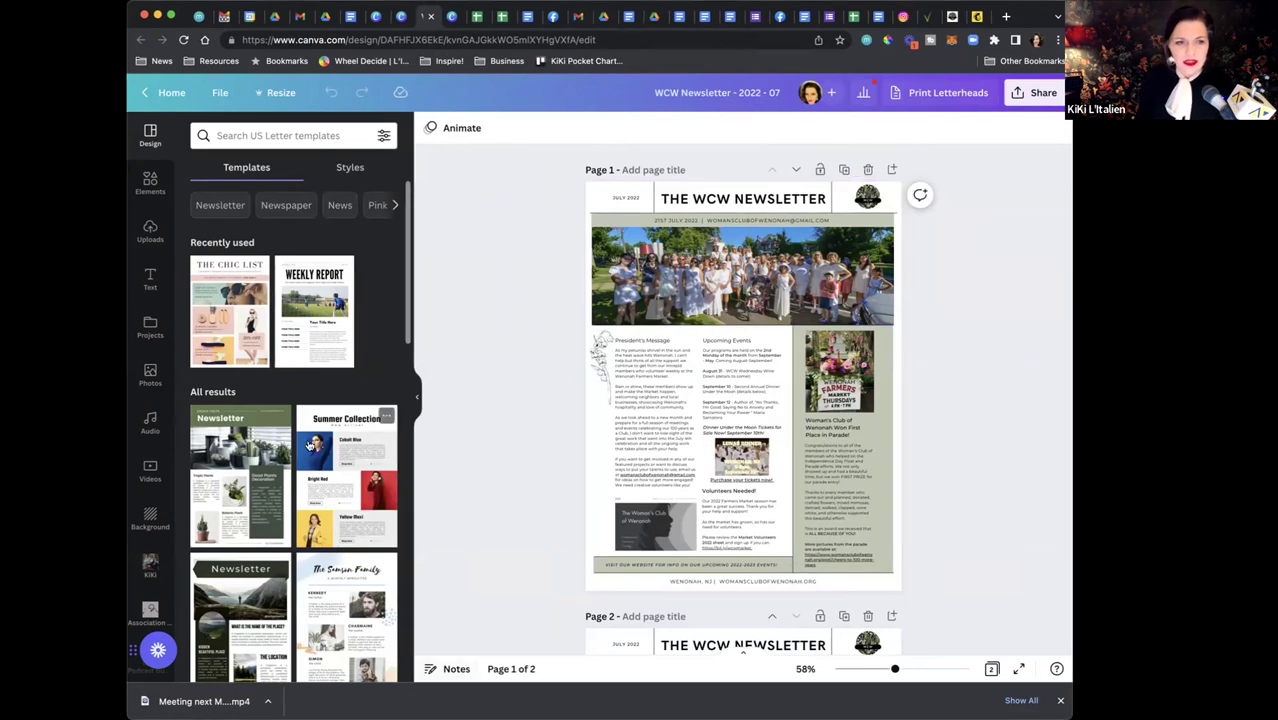
scroll(309, 445, "down", 5)
scroll(309, 445, "down", 7)
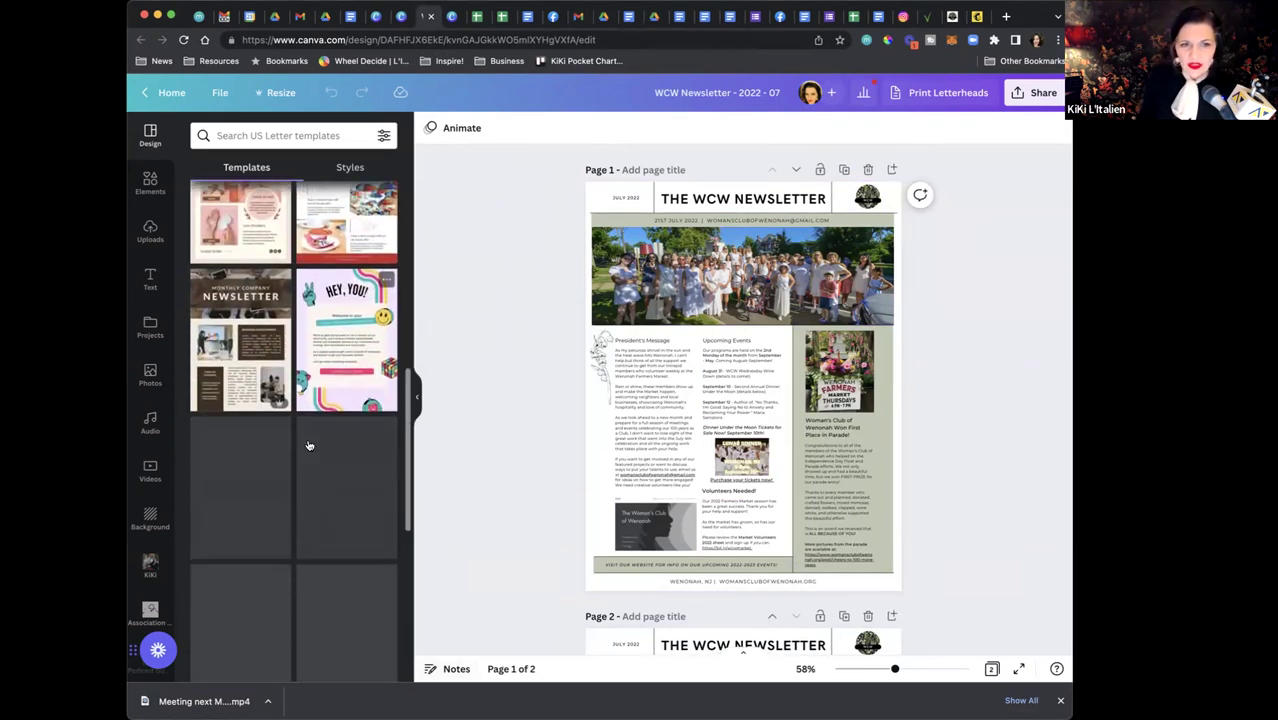
scroll(308, 444, "down", 3)
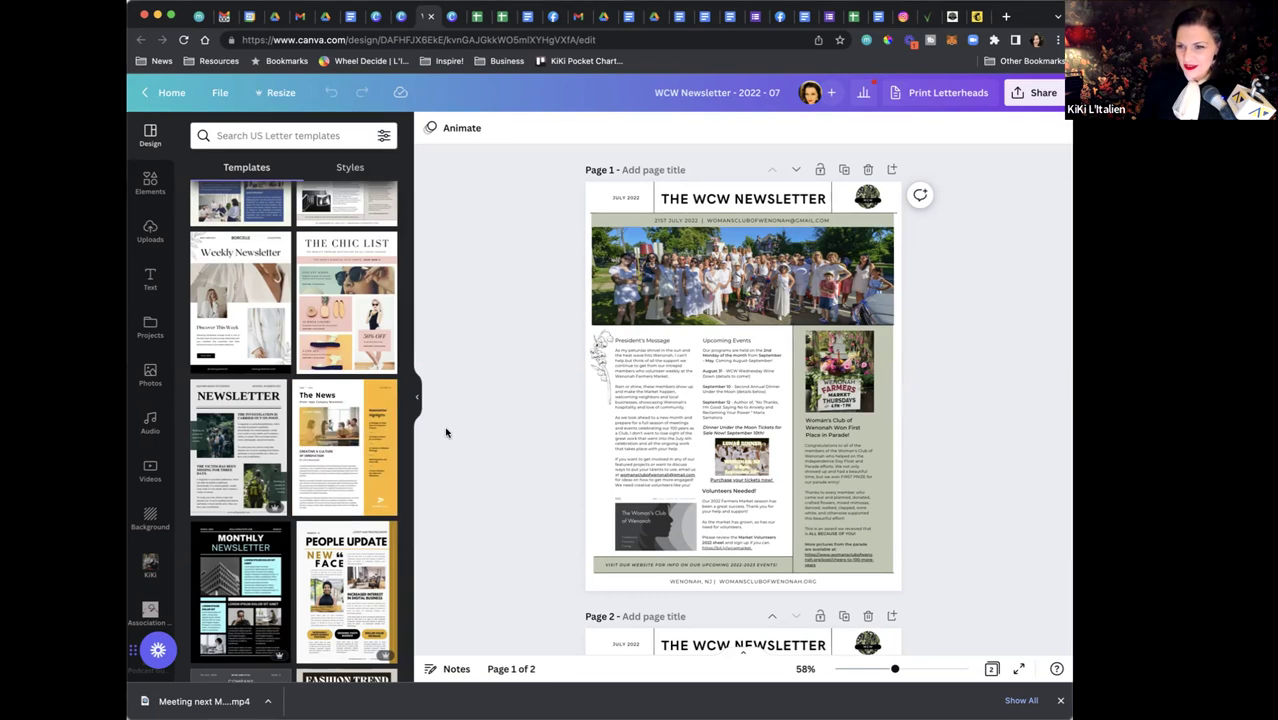
scroll(447, 432, "down", 2)
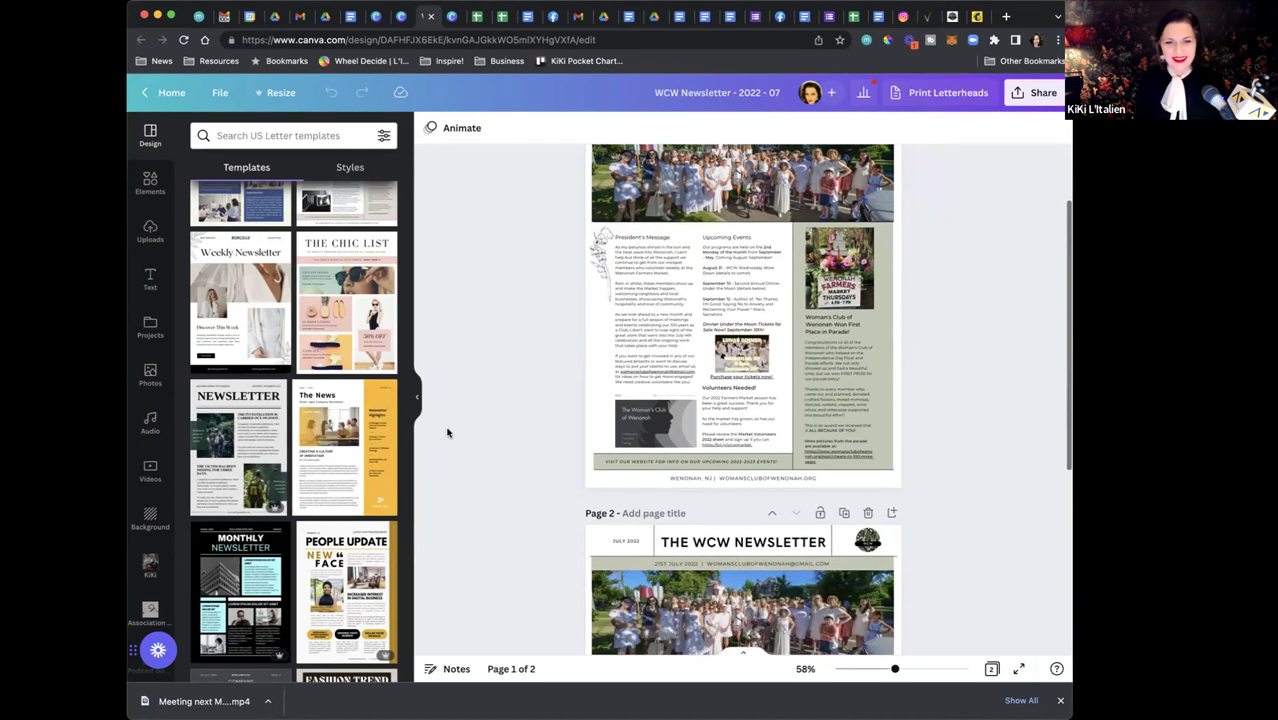
scroll(838, 360, "up", 2)
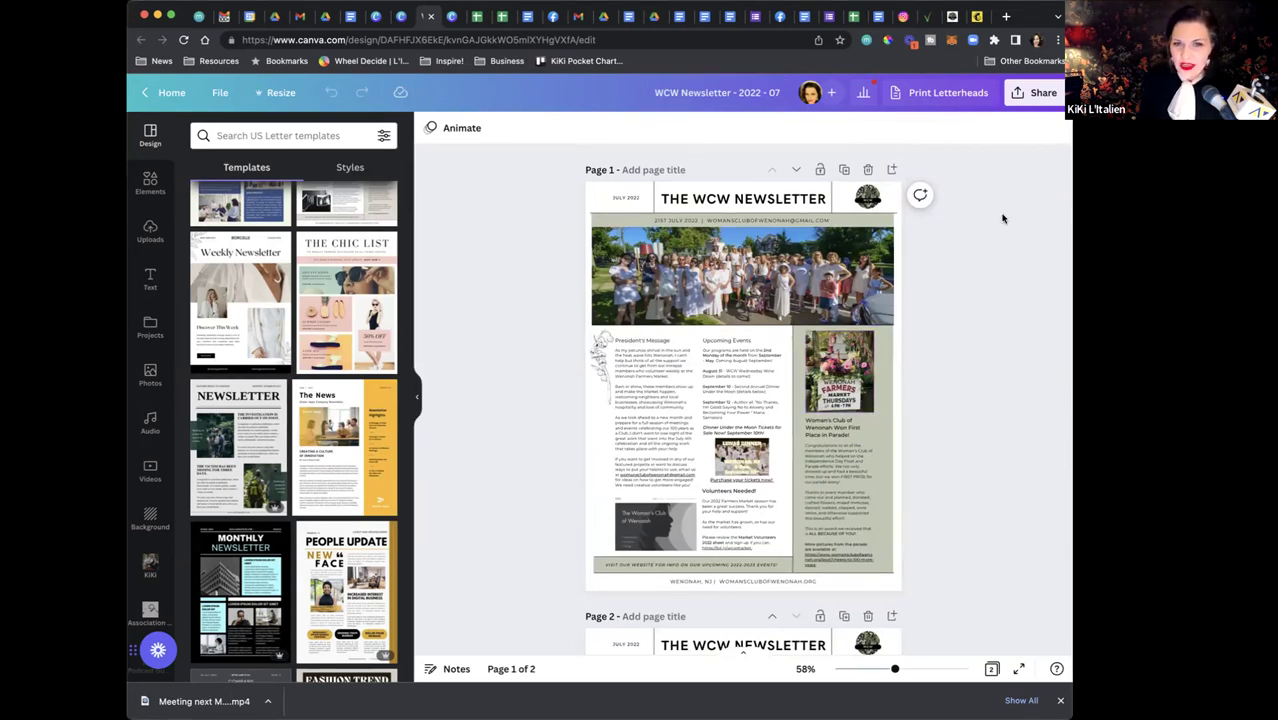
left_click(601, 18)
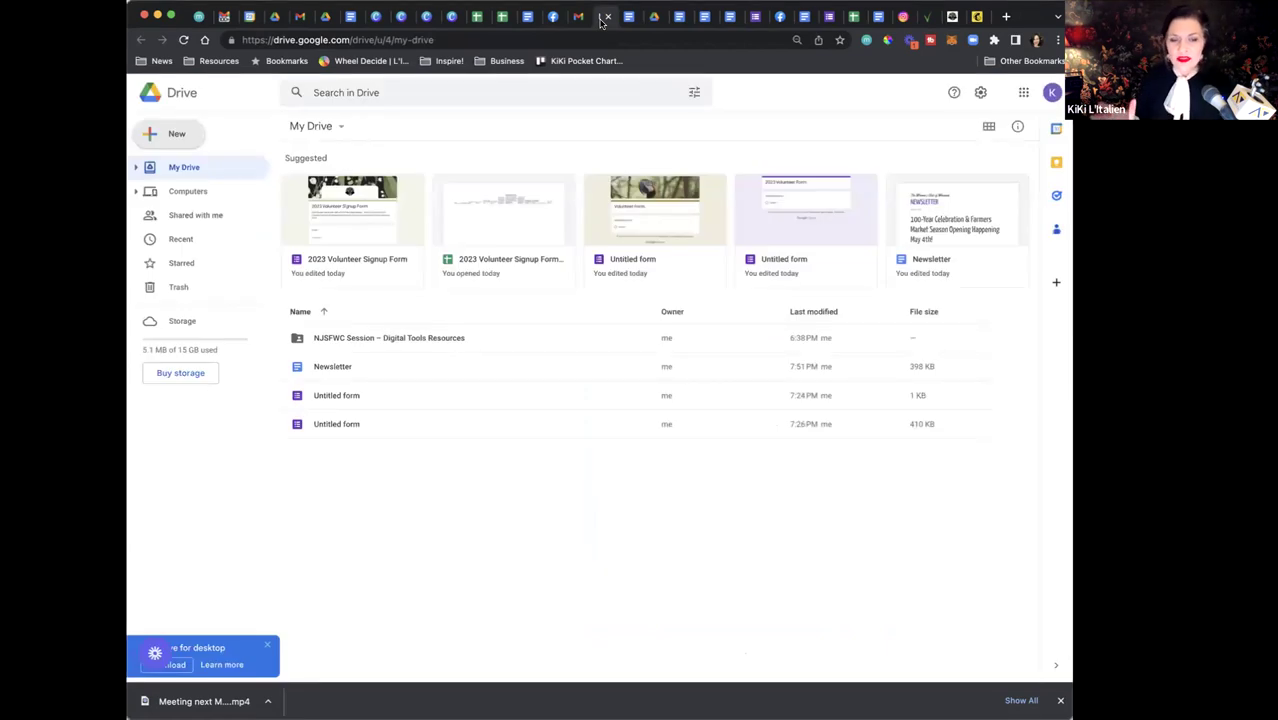
Inside NJSFWC Session – Digital Tools Resources, create a folder named ALL CLUBS and open it
double_click(405, 338)
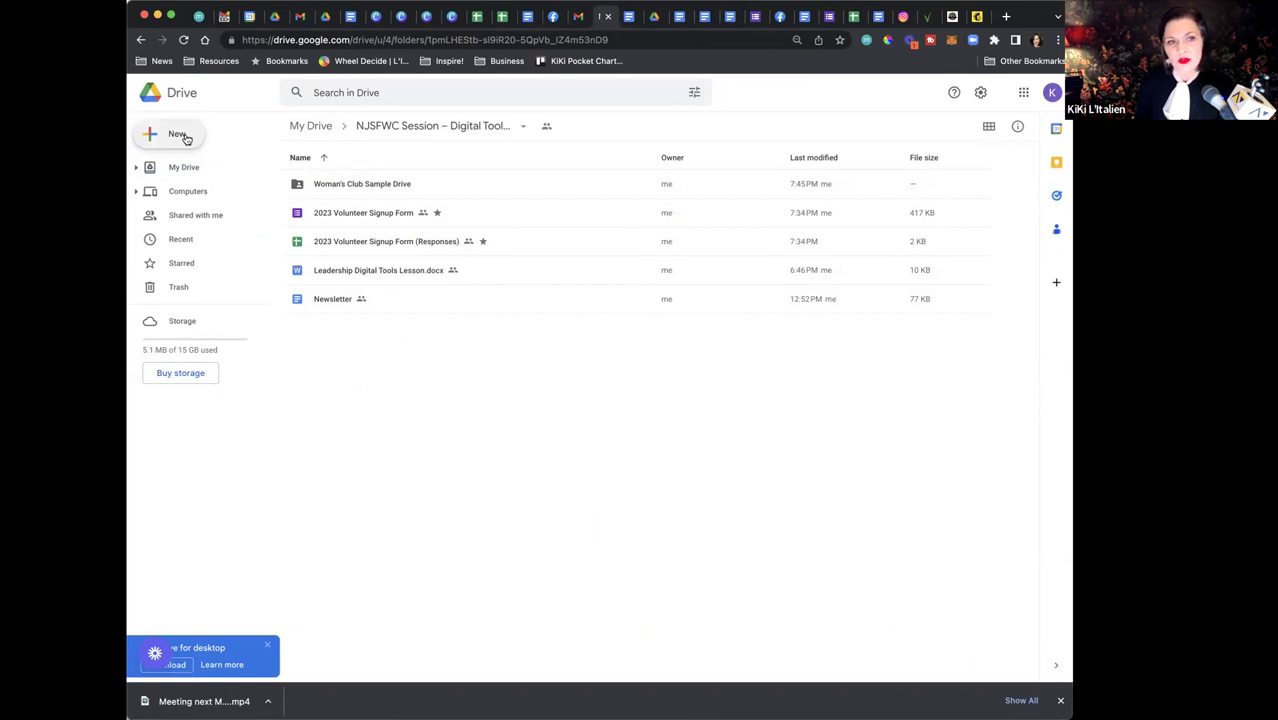
left_click(185, 139)
left_click(190, 137)
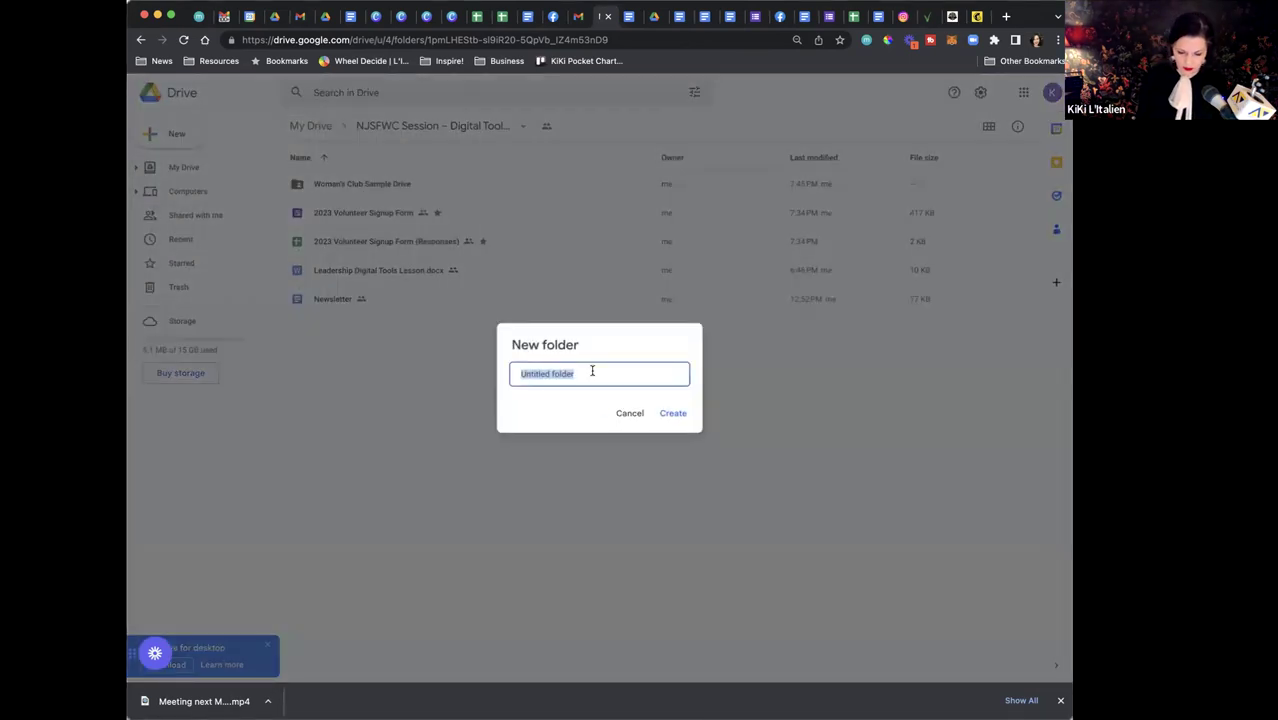
type("ALL CLUBS")
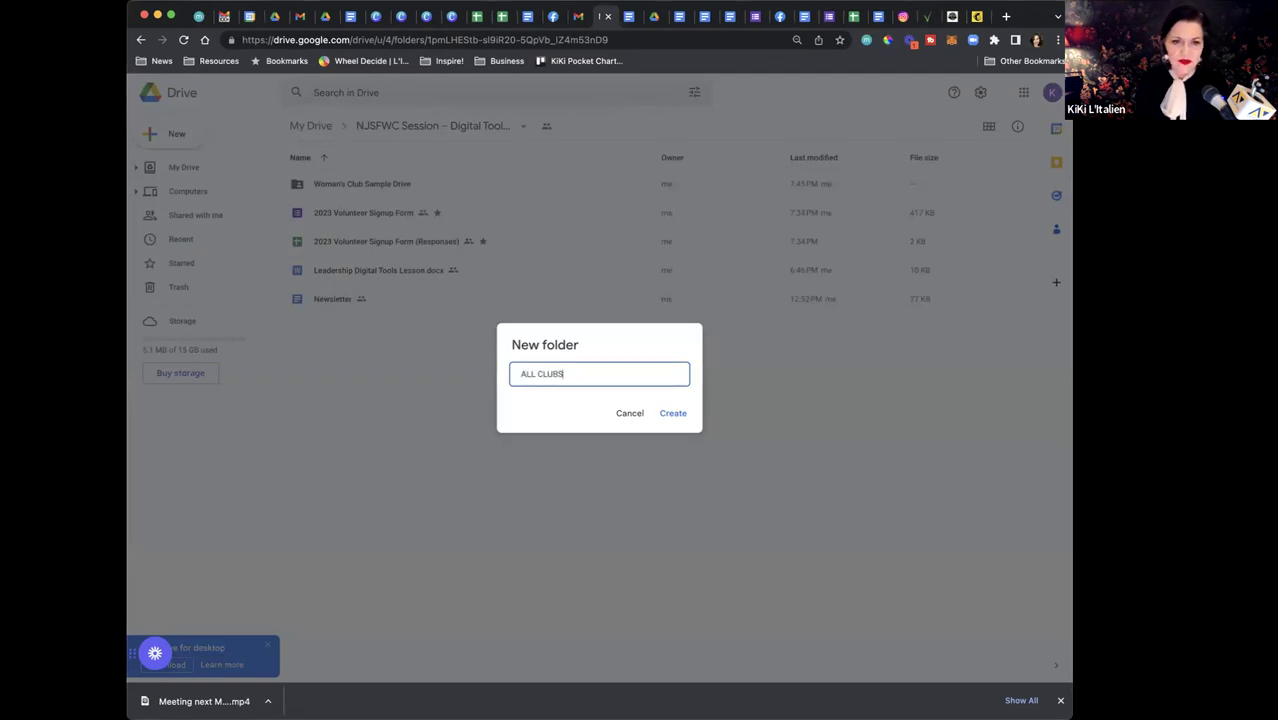
left_click(672, 414)
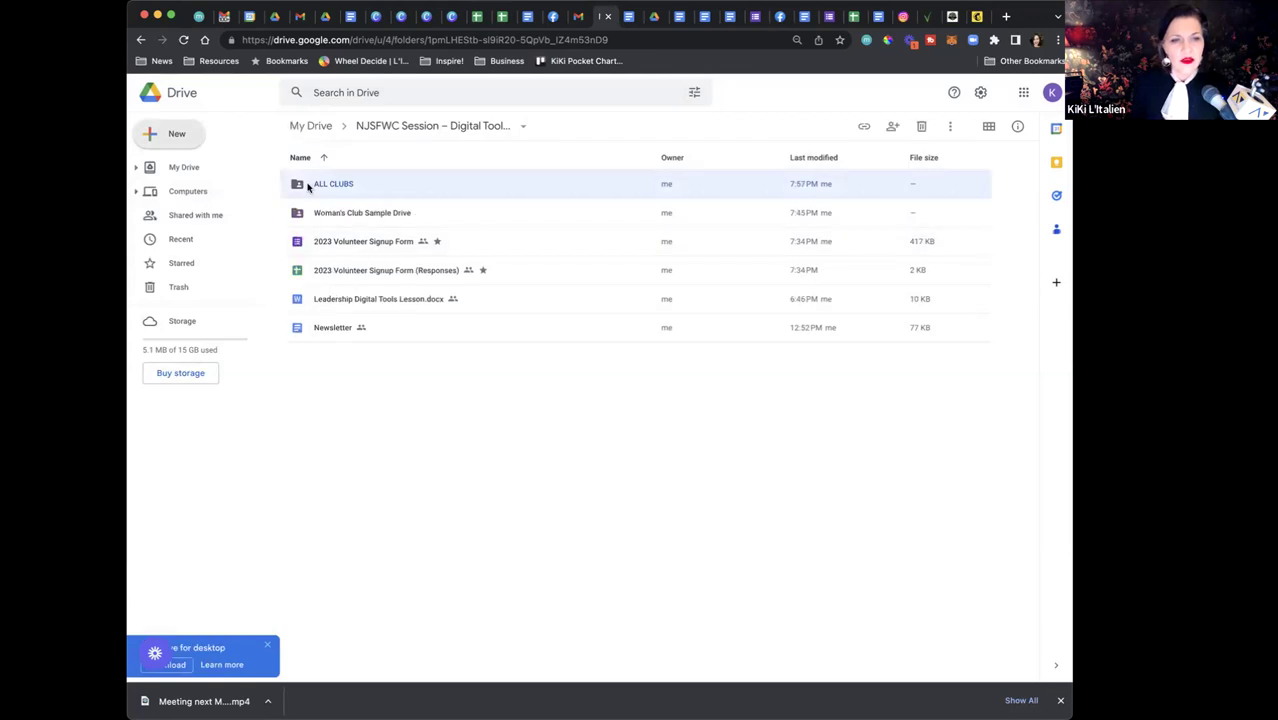
double_click(325, 183)
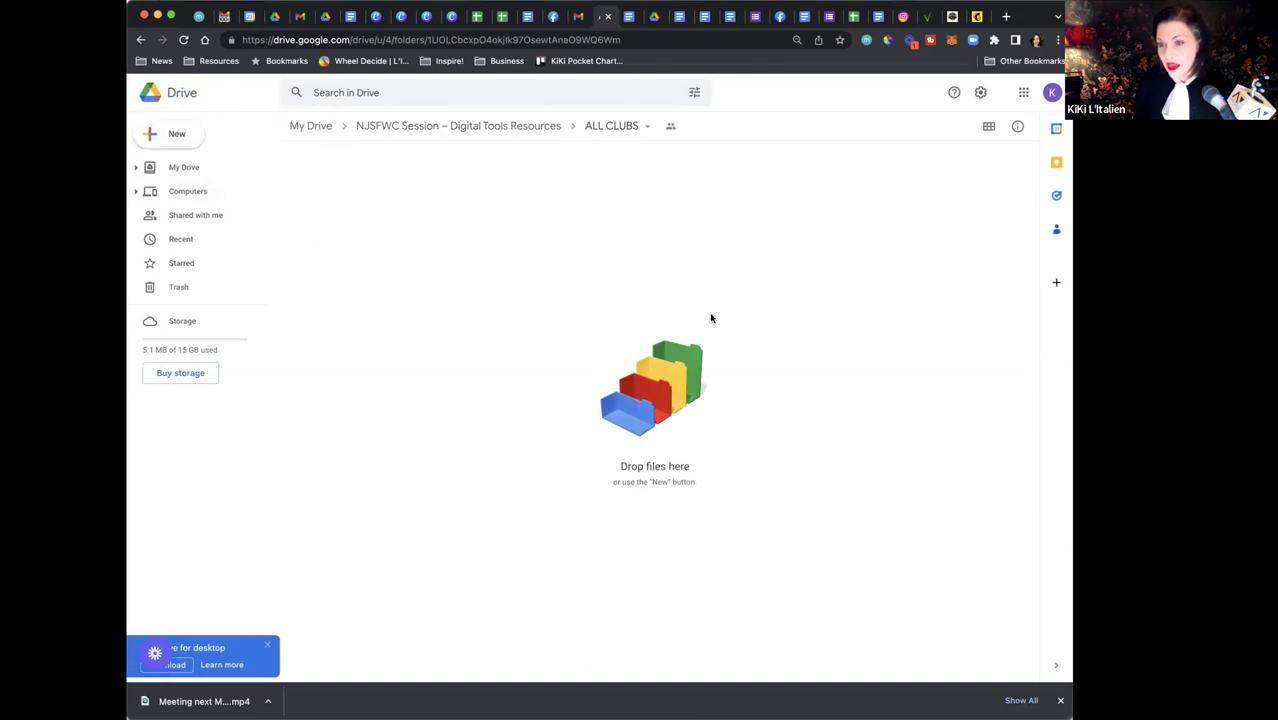
Open the ALL CLUBS folder's sharing settings and copy its link
left_click(646, 129)
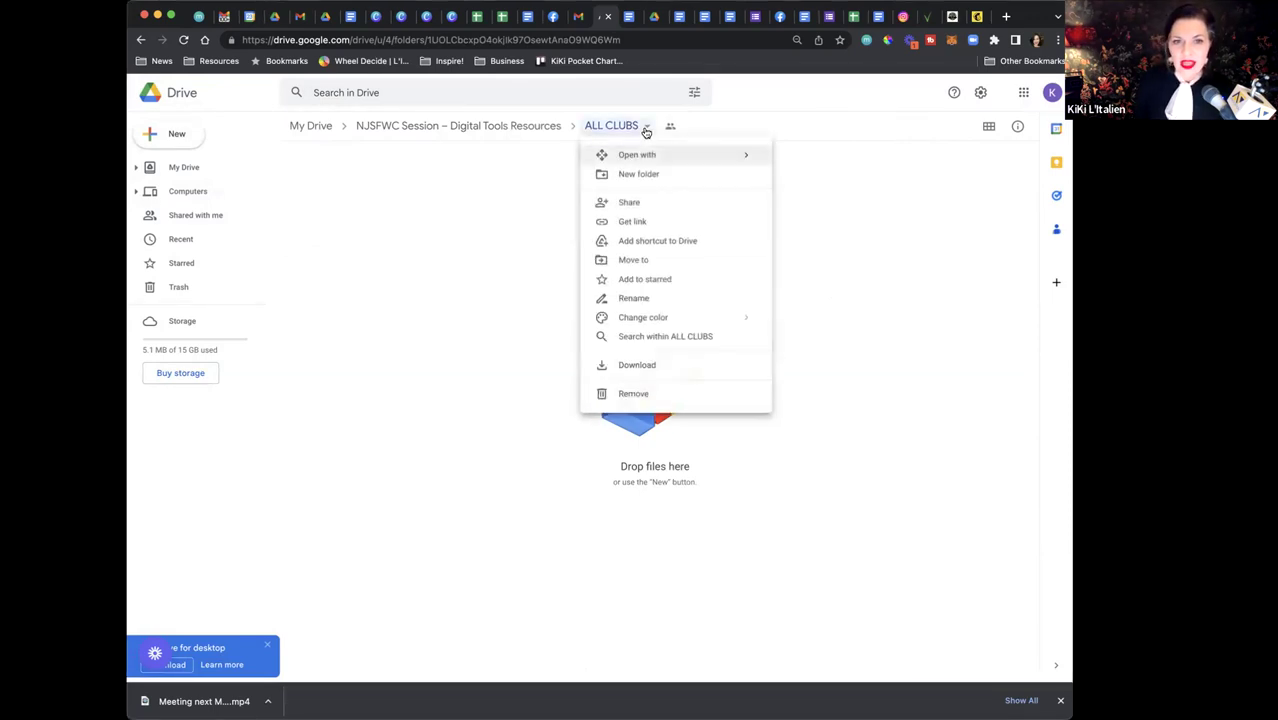
left_click(630, 202)
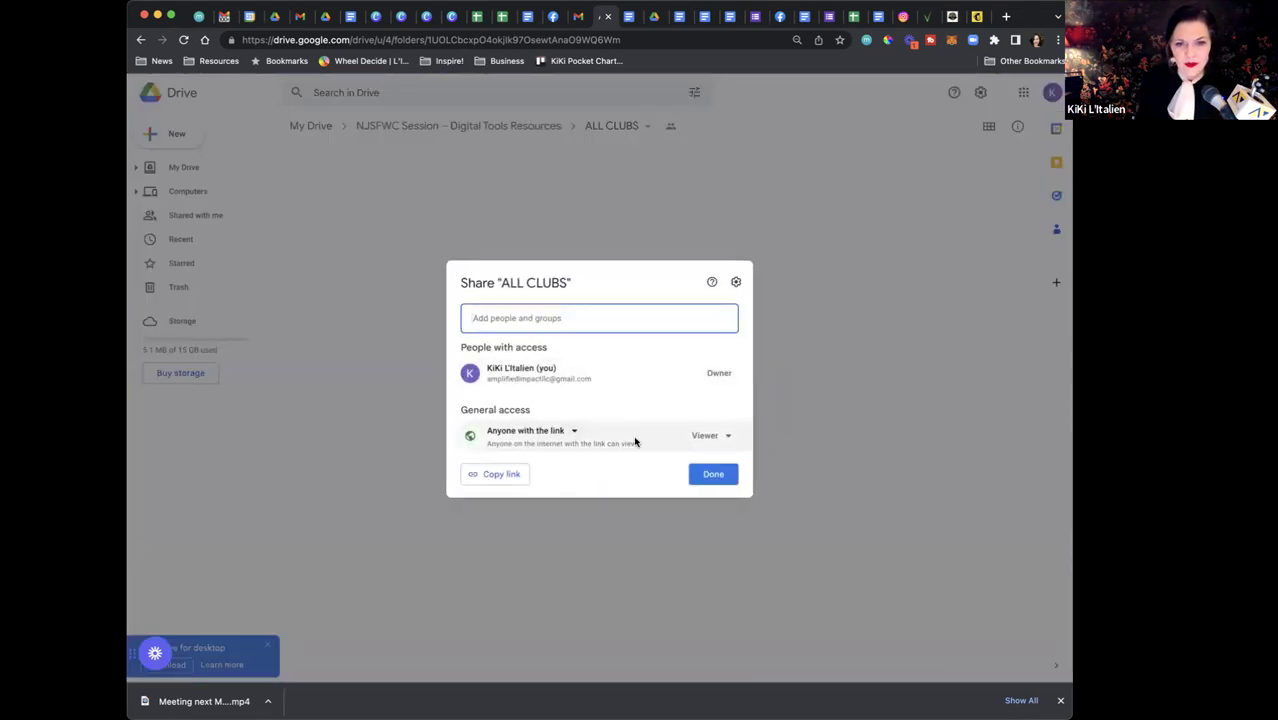
left_click(565, 432)
left_click(553, 455)
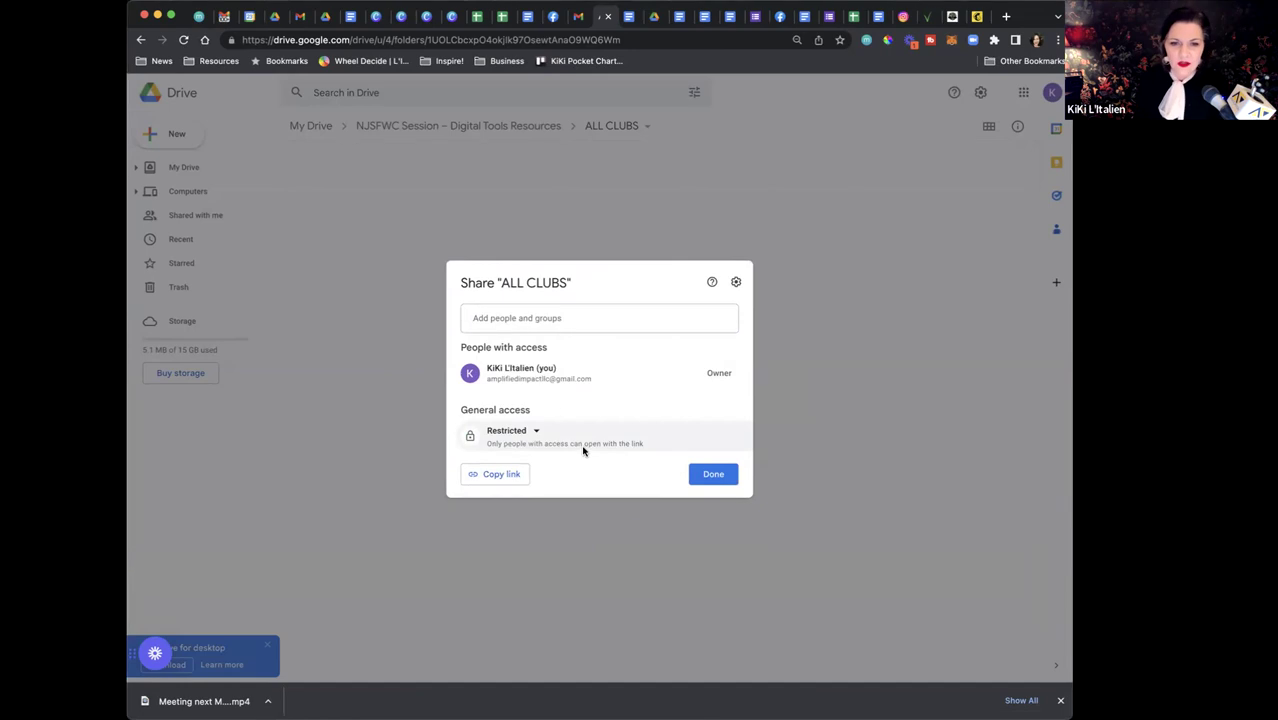
left_click(489, 478)
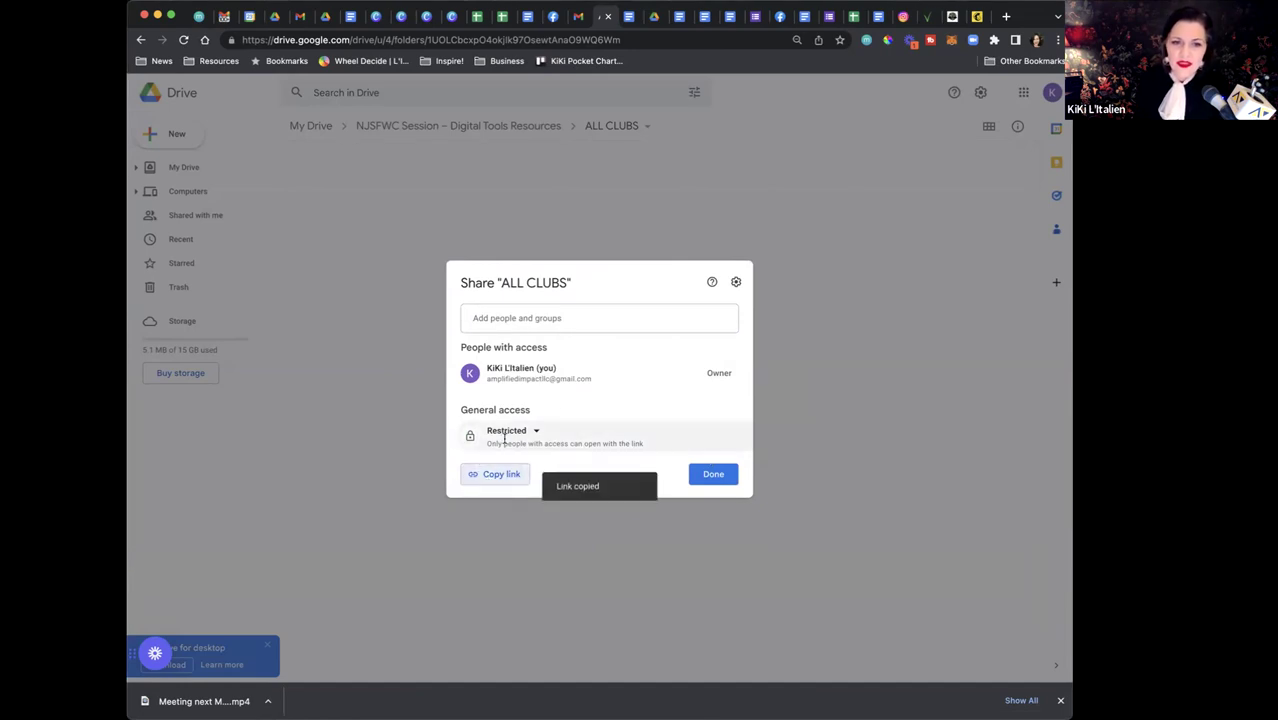
left_click(530, 319)
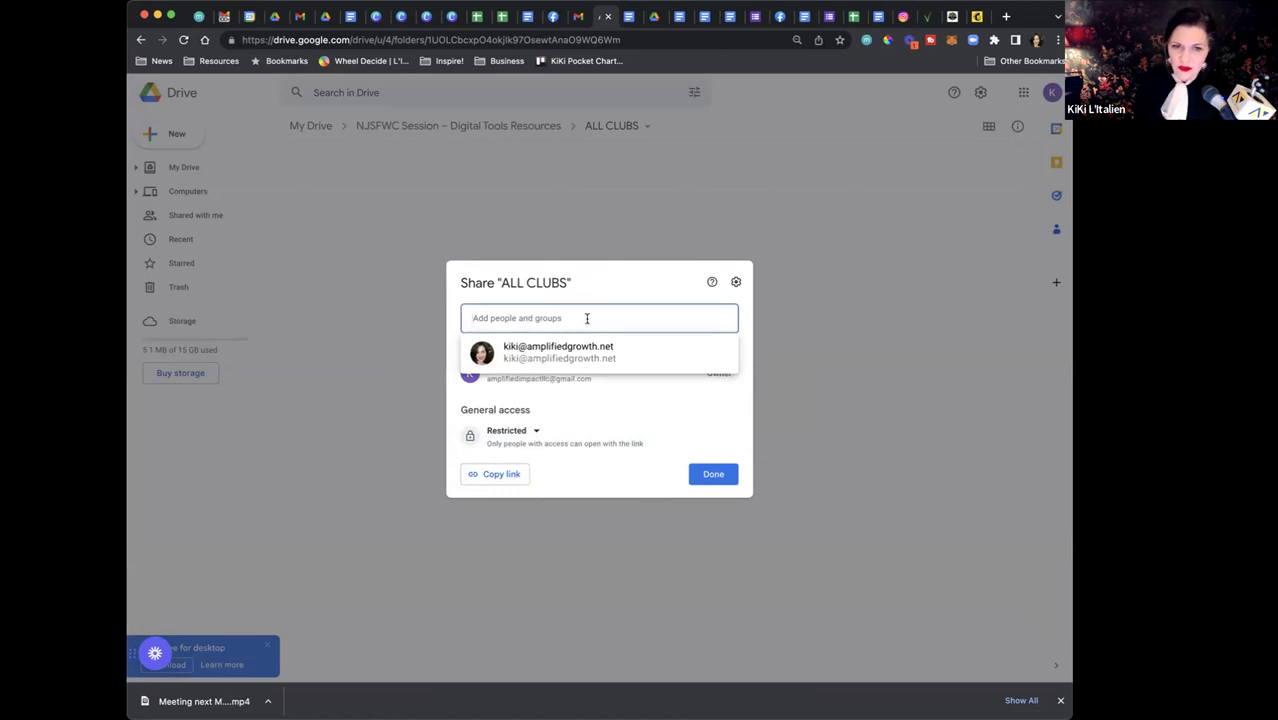
Set general access to Anyone with the link as Viewer, then return to the parent folder
left_click(537, 432)
left_click(522, 487)
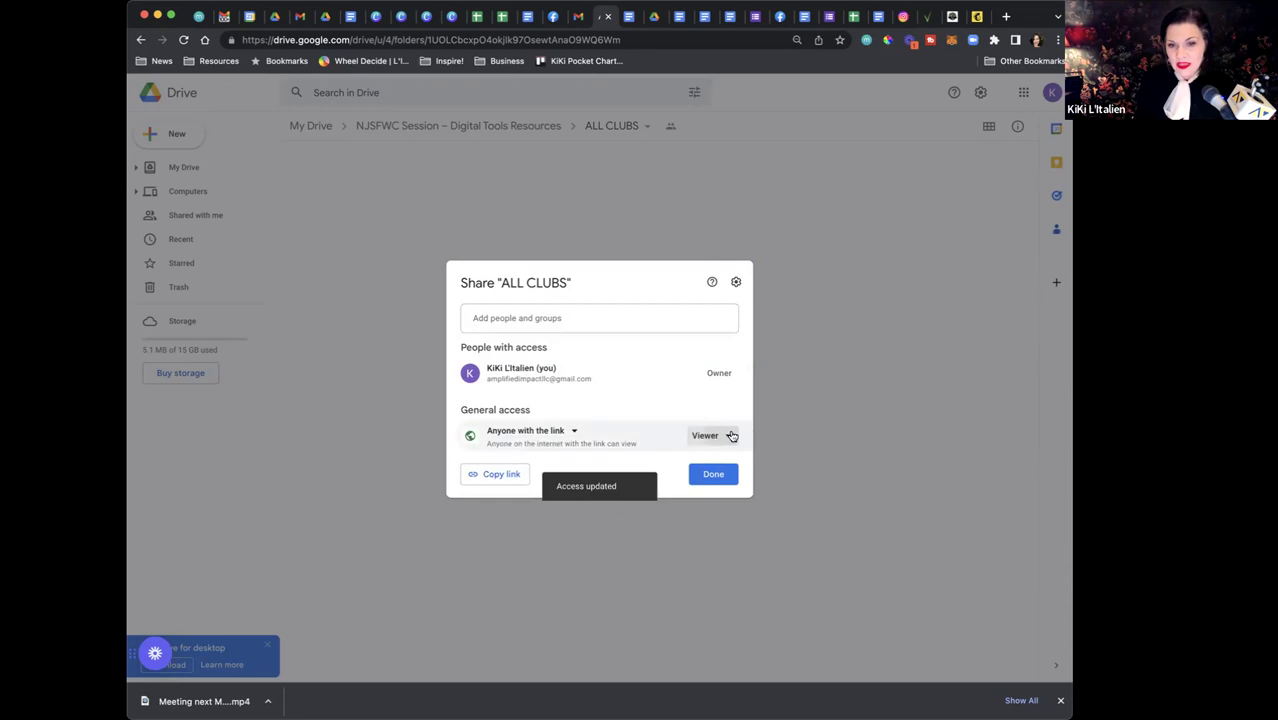
left_click(730, 435)
left_click(731, 436)
left_click(730, 435)
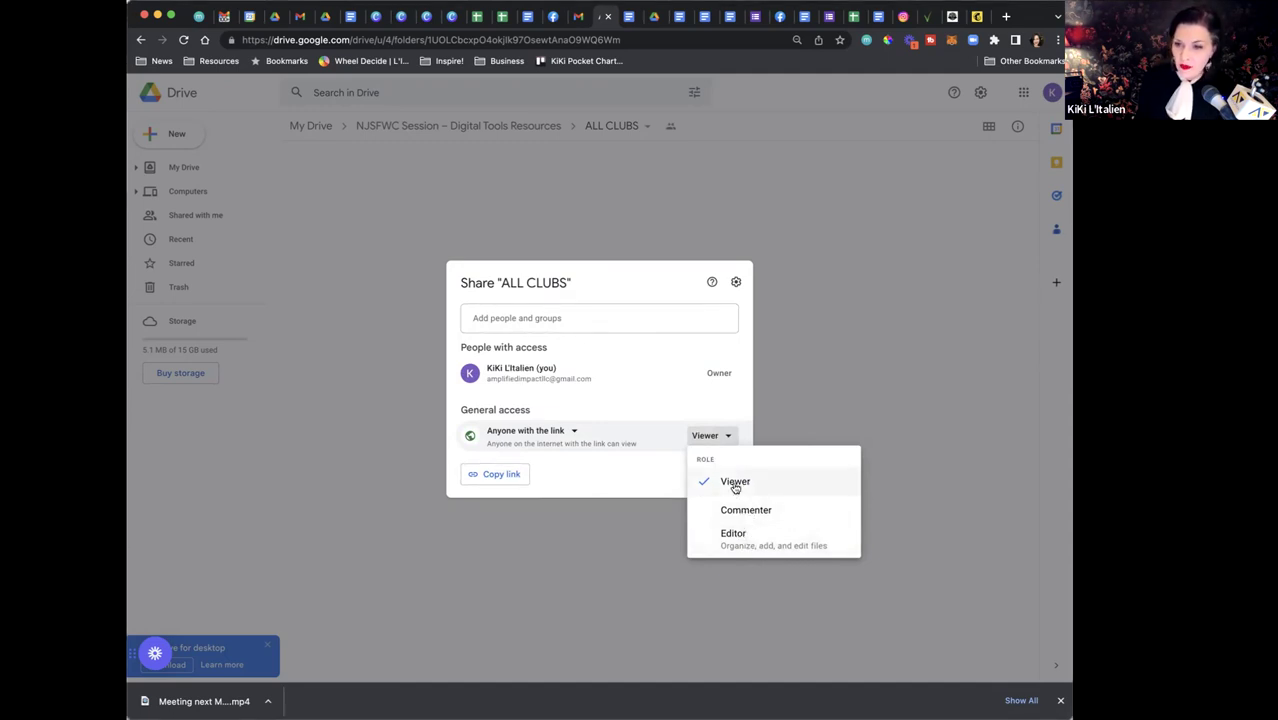
left_click(625, 472)
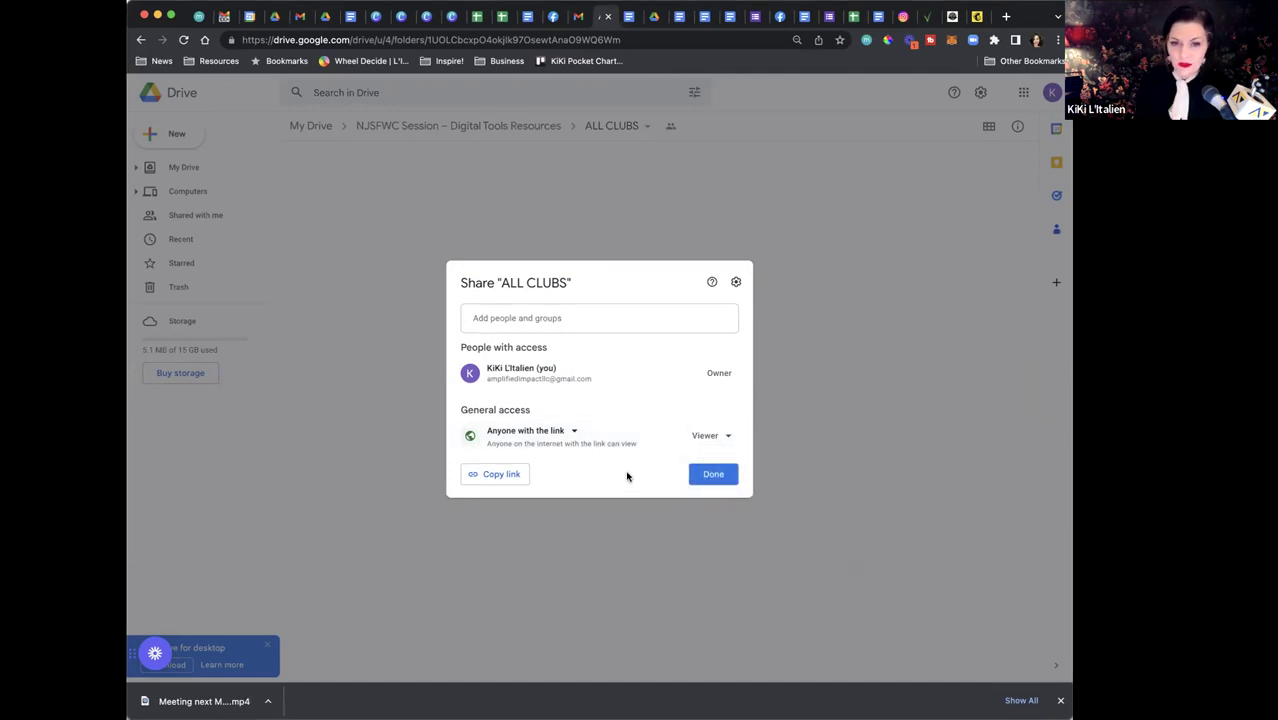
left_click(727, 437)
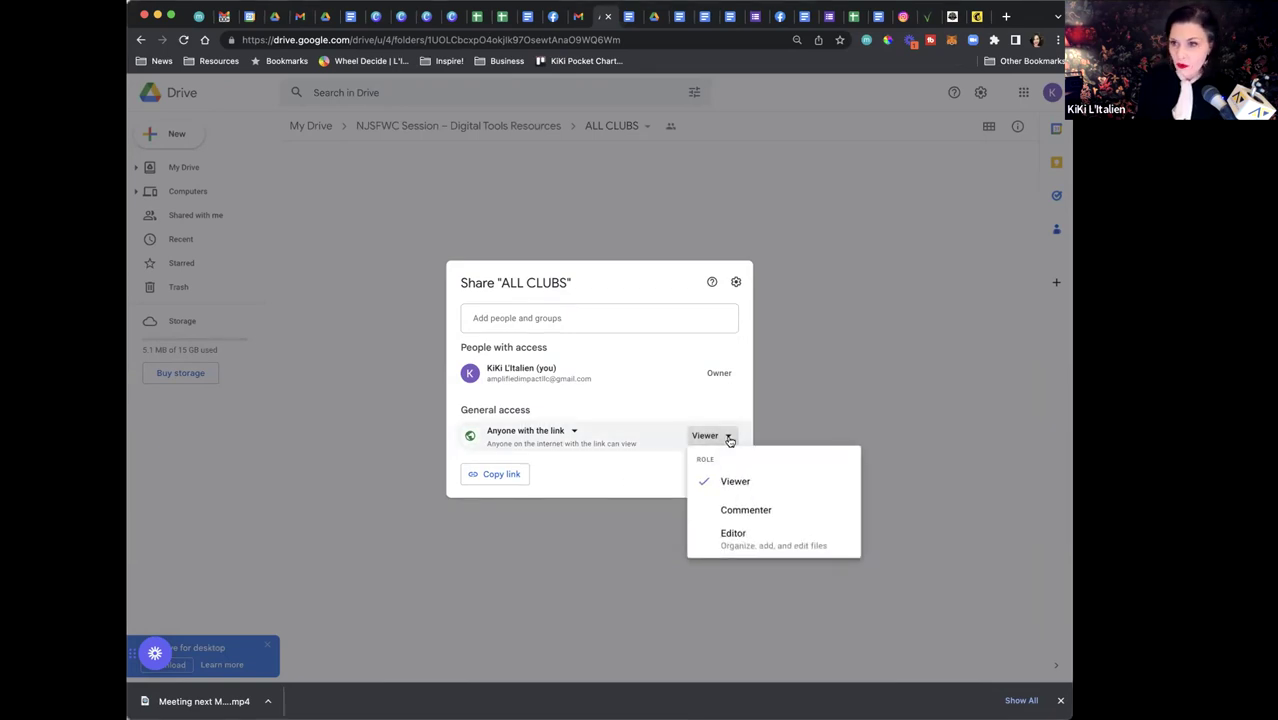
left_click(648, 461)
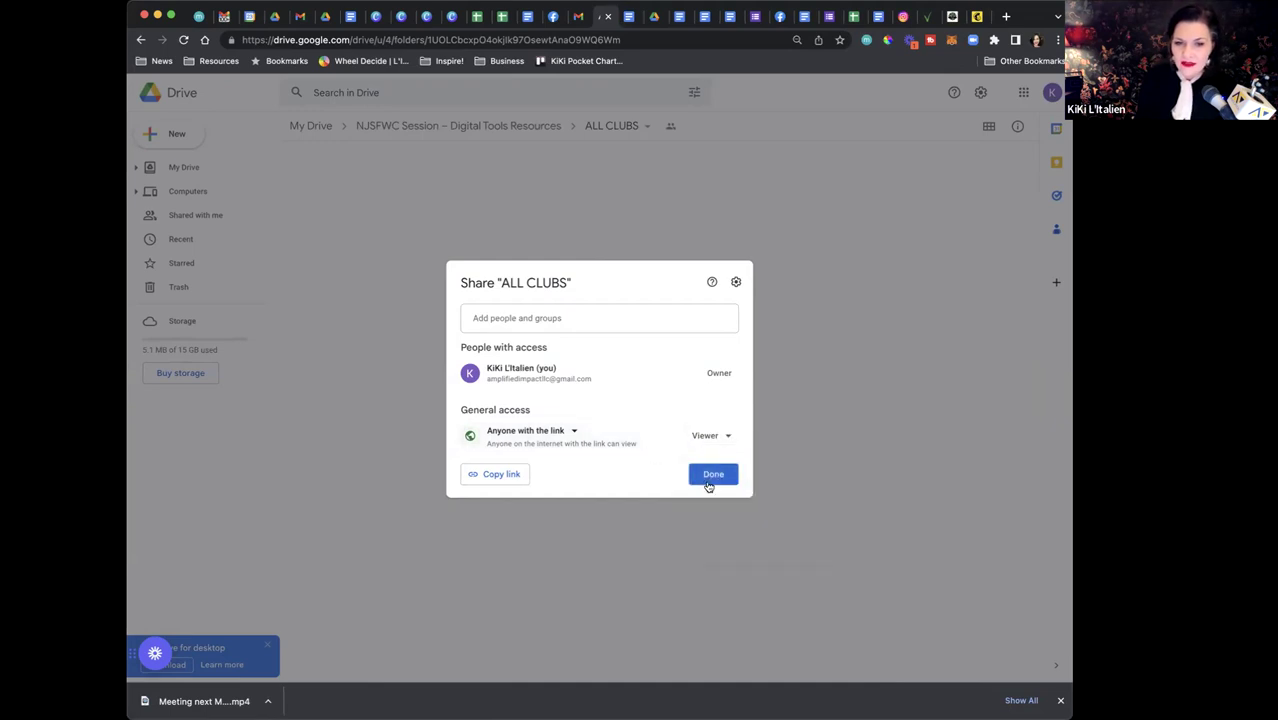
left_click(727, 478)
left_click(389, 126)
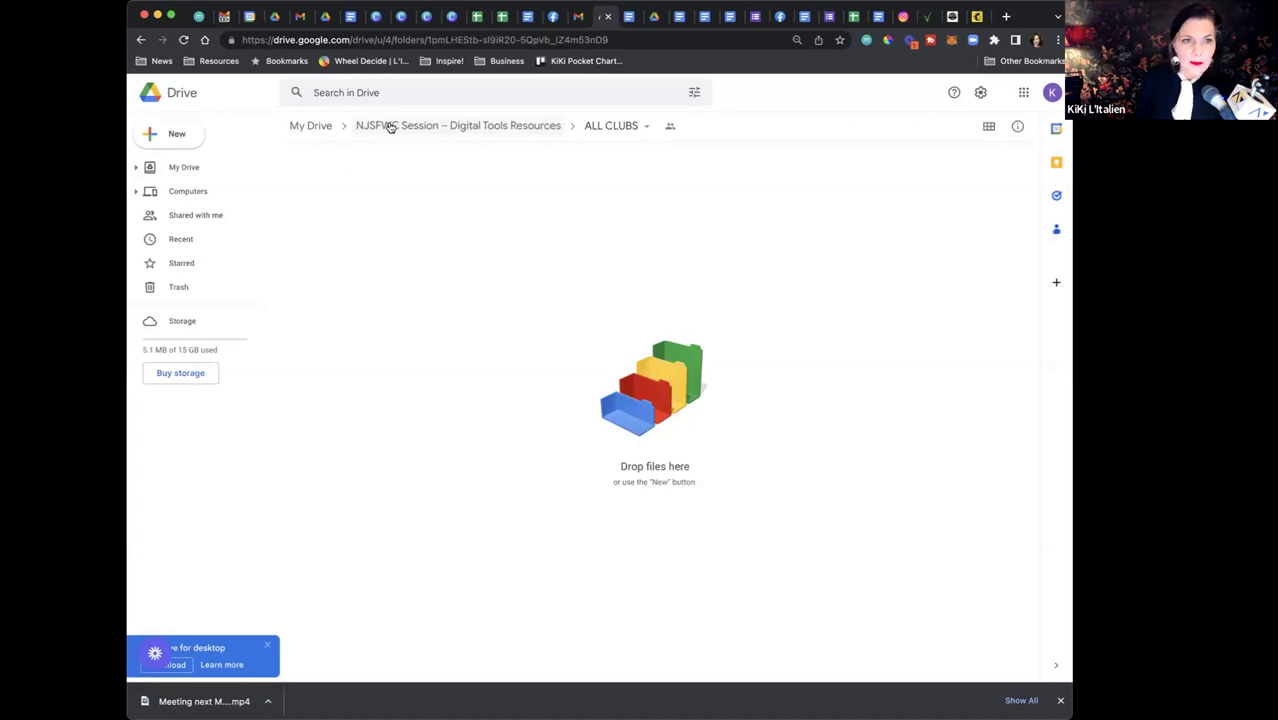